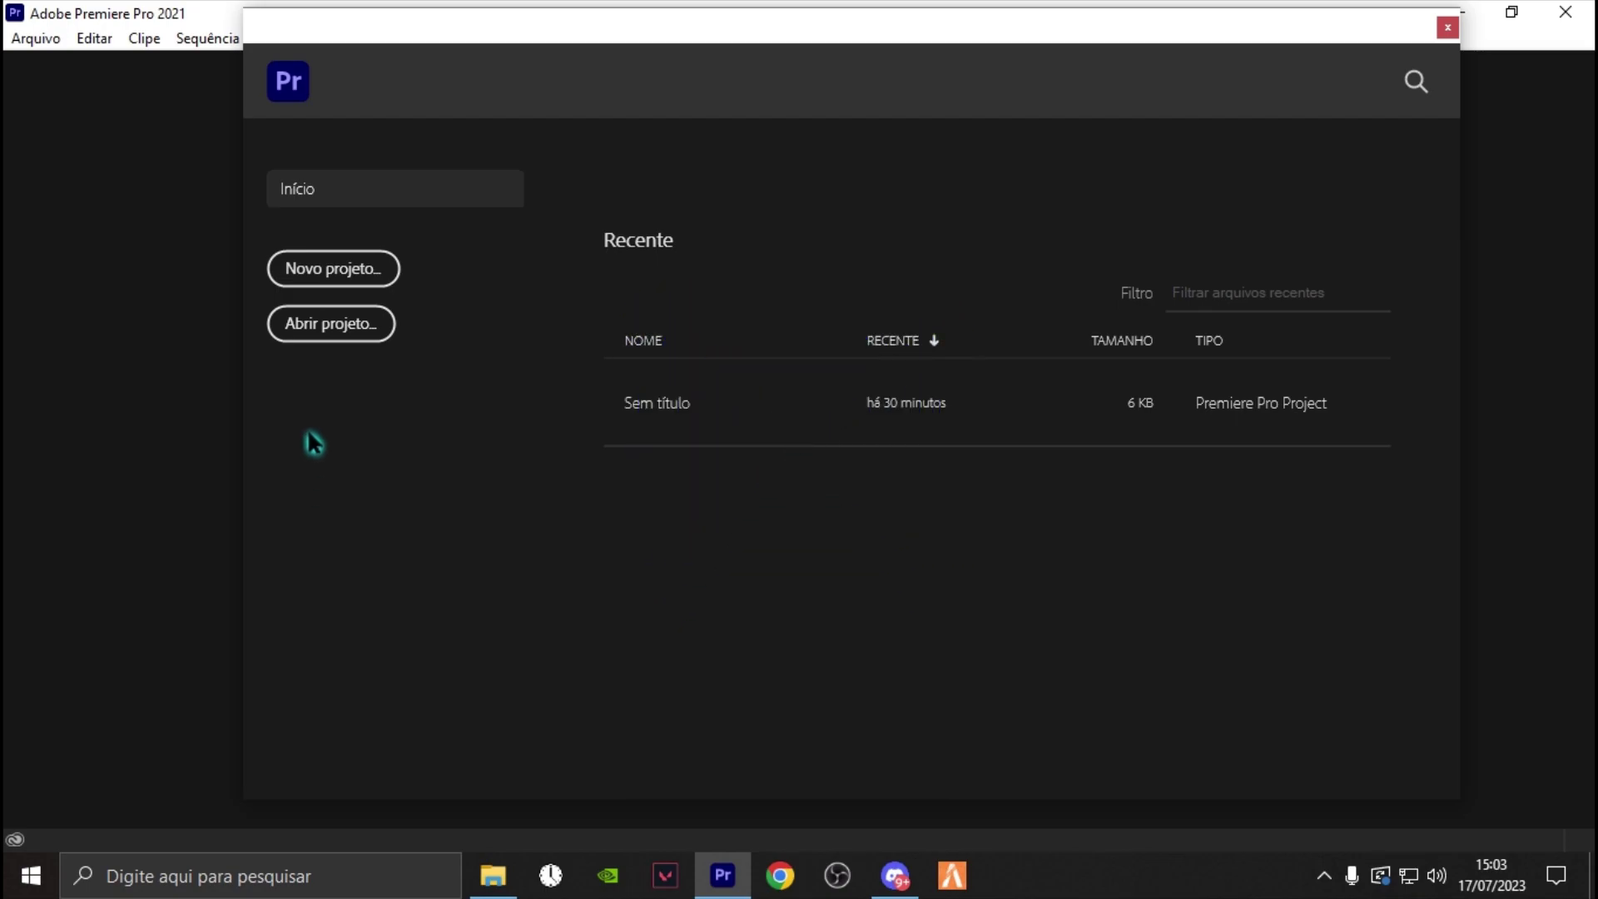
- Create a new project, replacing the existing 'Sem título' project
{"action": "left_click", "coordinate": [362, 277]}
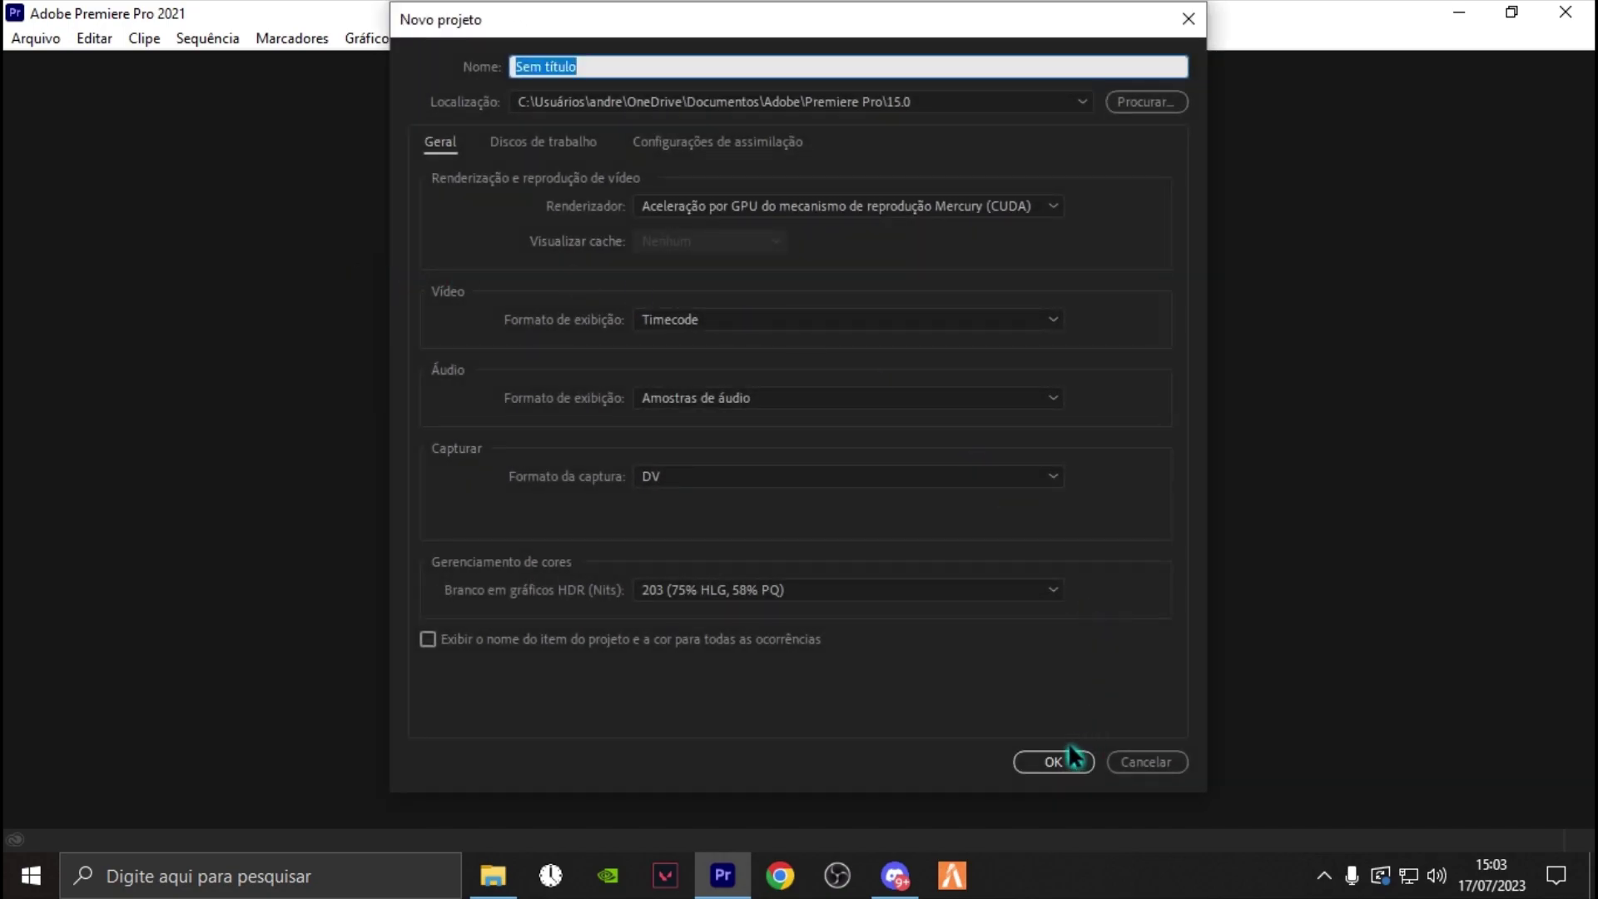
{"action": "left_click", "coordinate": [1073, 756]}
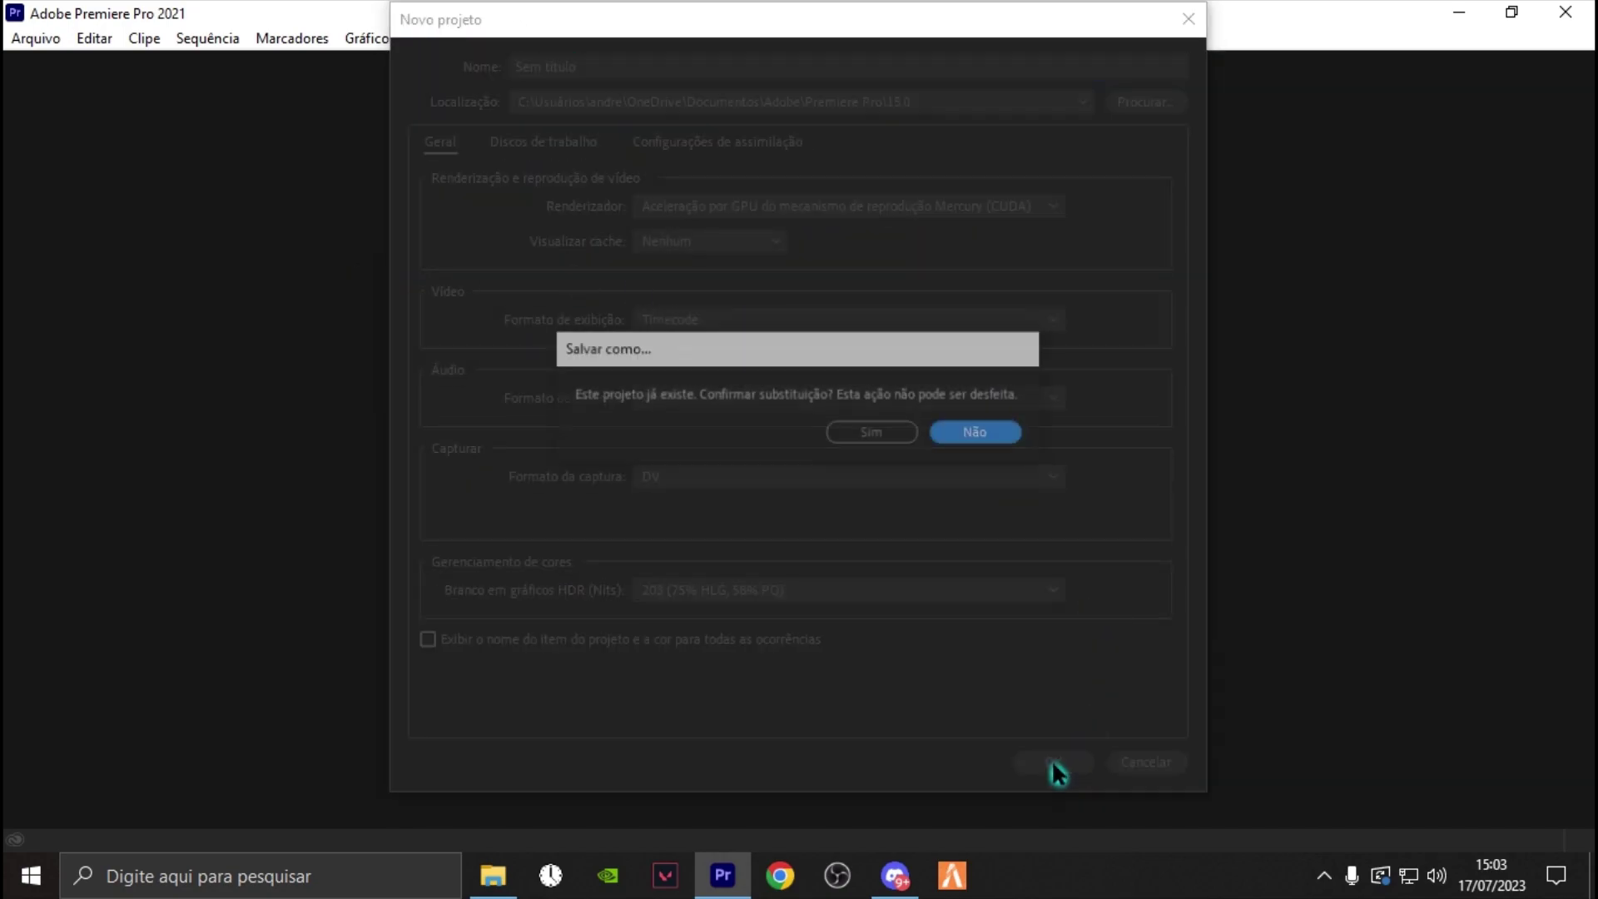
{"action": "left_click", "coordinate": [881, 433]}
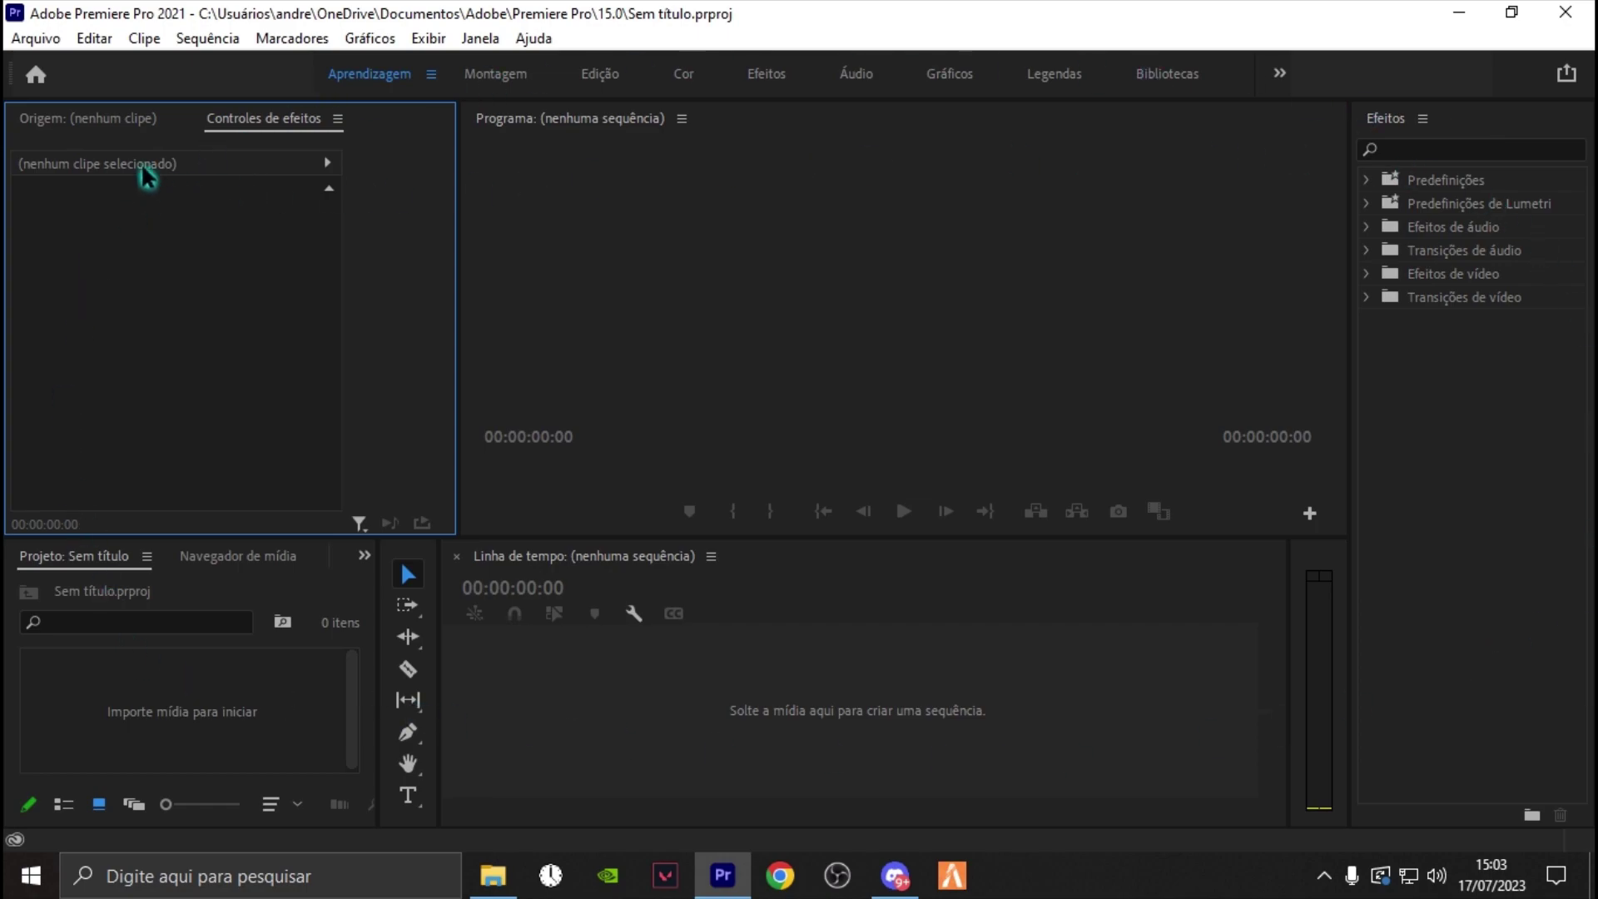
- Show the Source Monitor and Effect Controls panels, then focus the Project panel
{"action": "left_click", "coordinate": [582, 317]}
{"action": "left_click", "coordinate": [566, 697]}
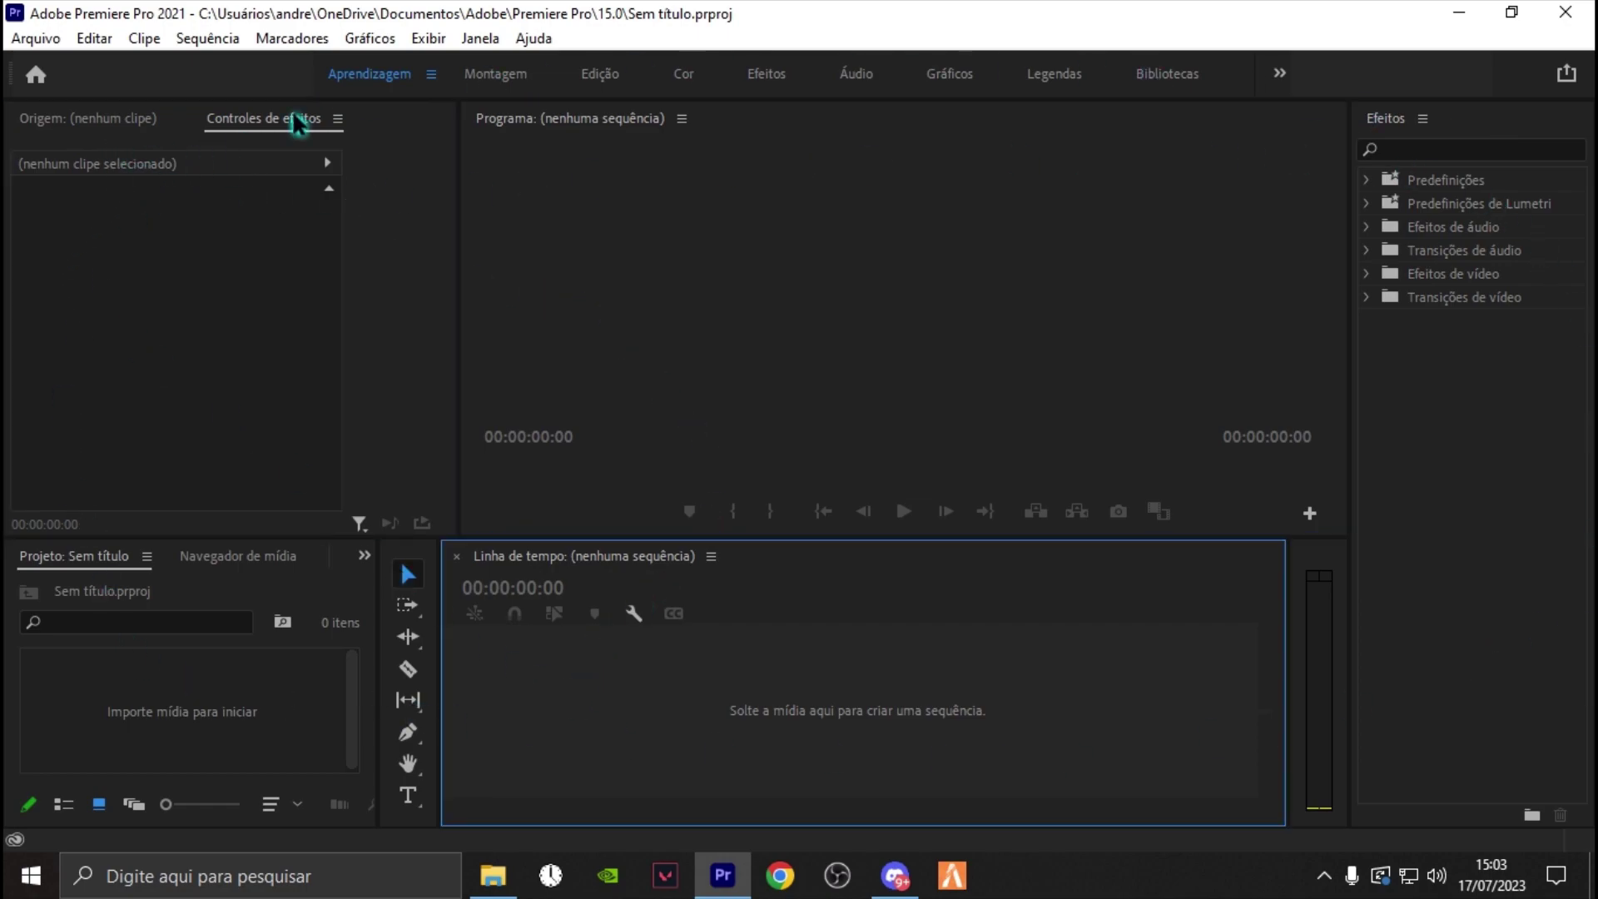
{"action": "left_click", "coordinate": [109, 120]}
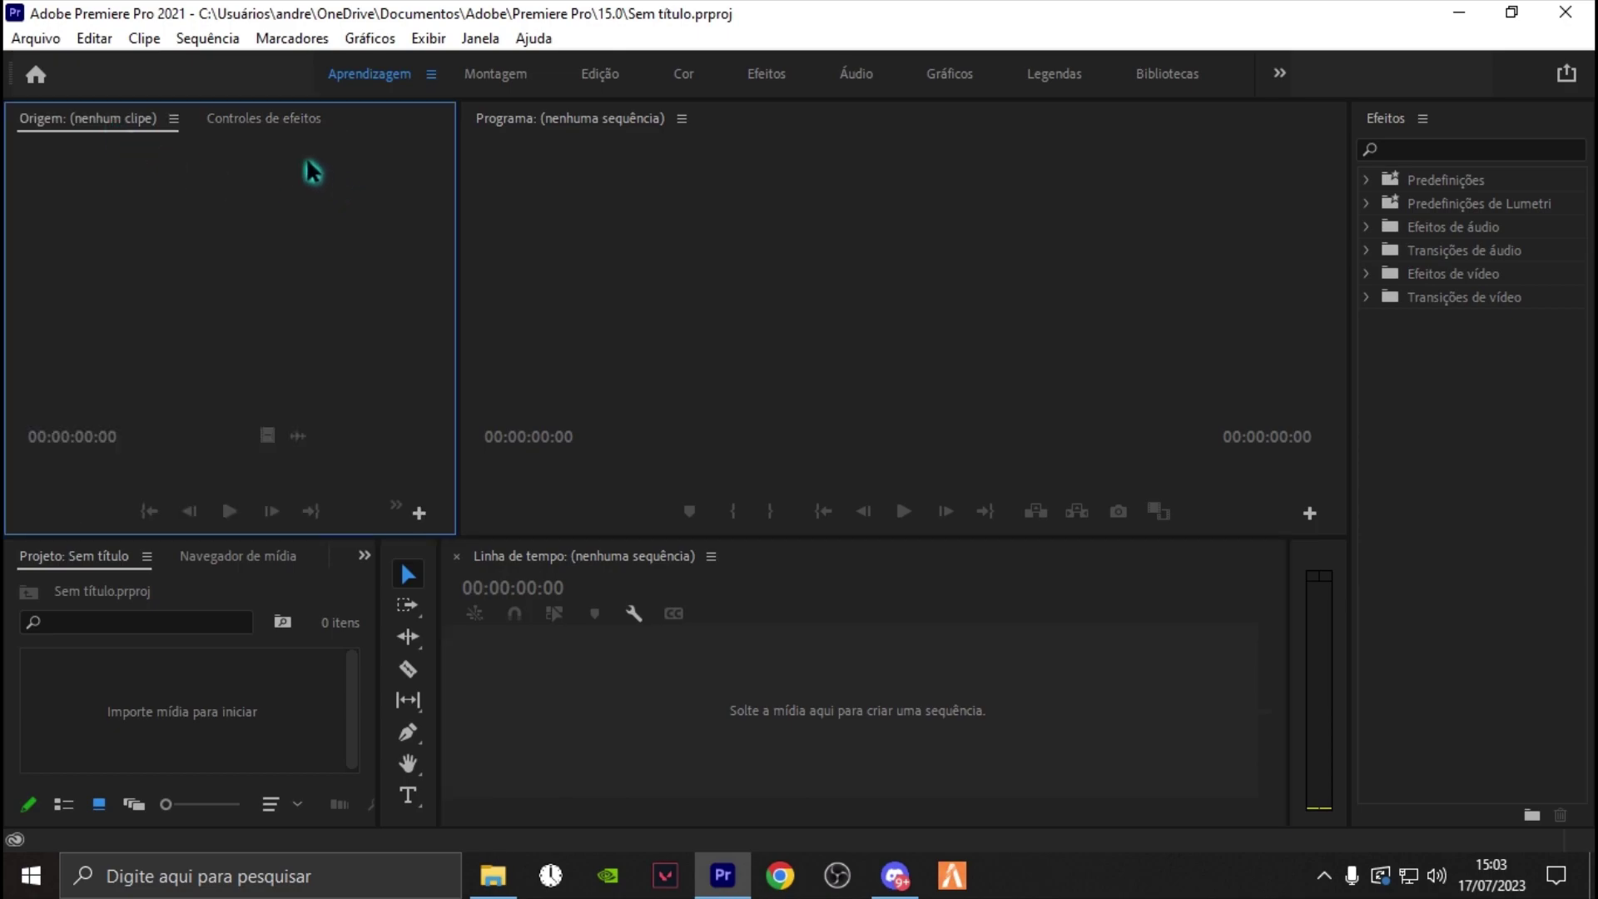
{"action": "left_click", "coordinate": [275, 118]}
{"action": "left_click", "coordinate": [172, 666]}
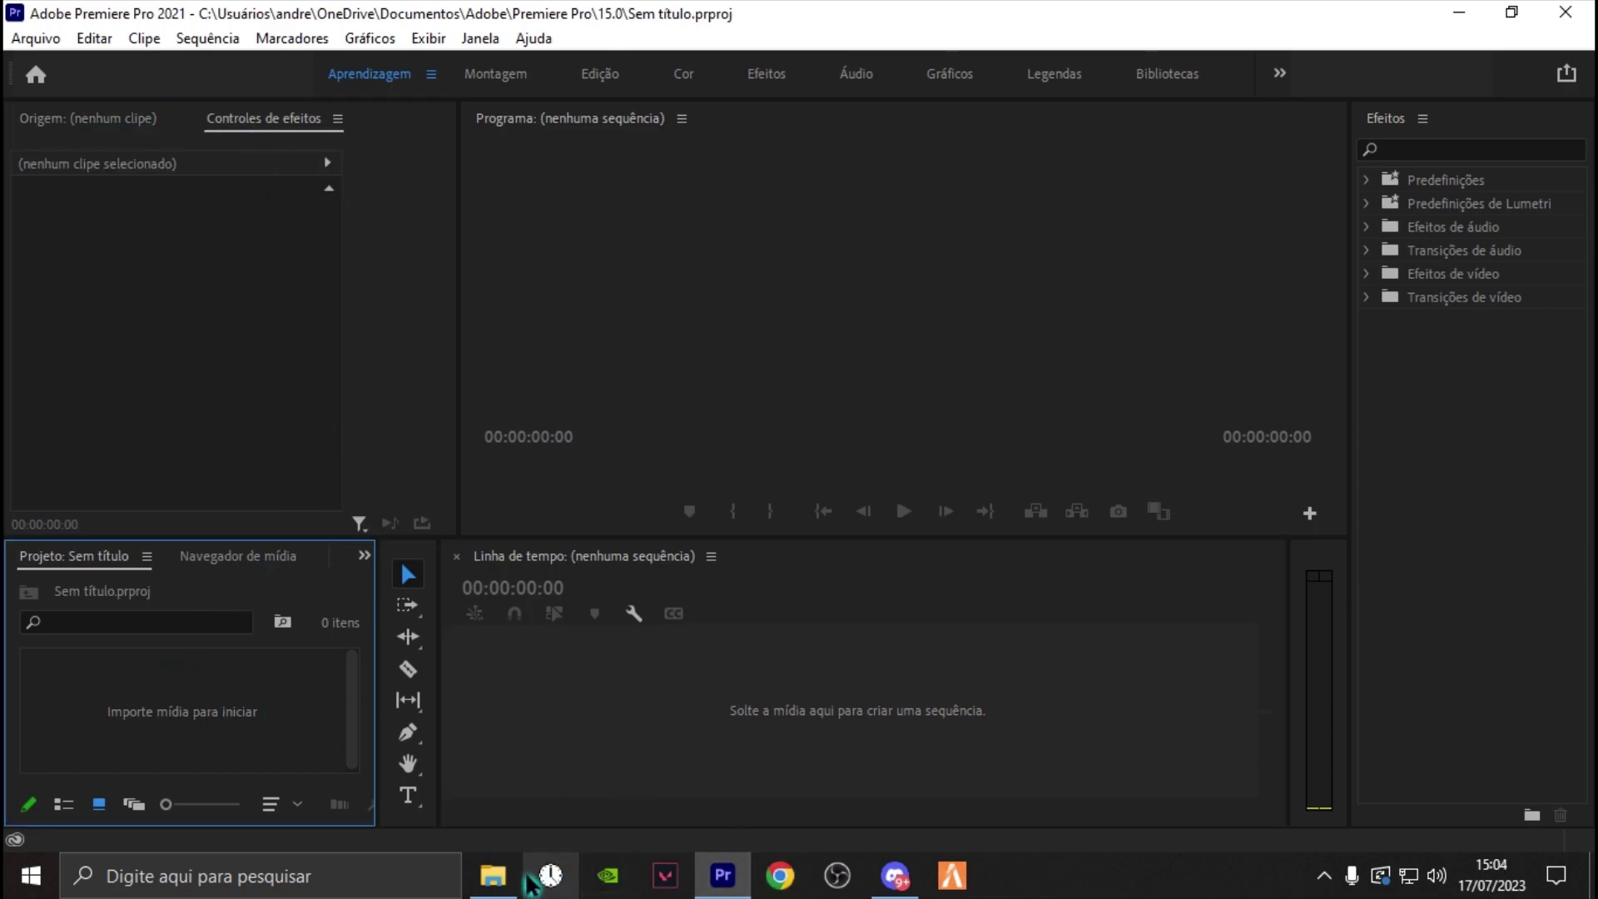
- Open the VIDEOS folder and select the four recorded GTA videos
{"action": "left_click", "coordinate": [493, 875]}
{"action": "mouse_move", "coordinate": [642, 547]}
{"action": "left_mouse_down"}
{"action": "mouse_move", "coordinate": [953, 466]}
{"action": "mouse_move", "coordinate": [1276, 414]}
{"action": "left_mouse_up"}
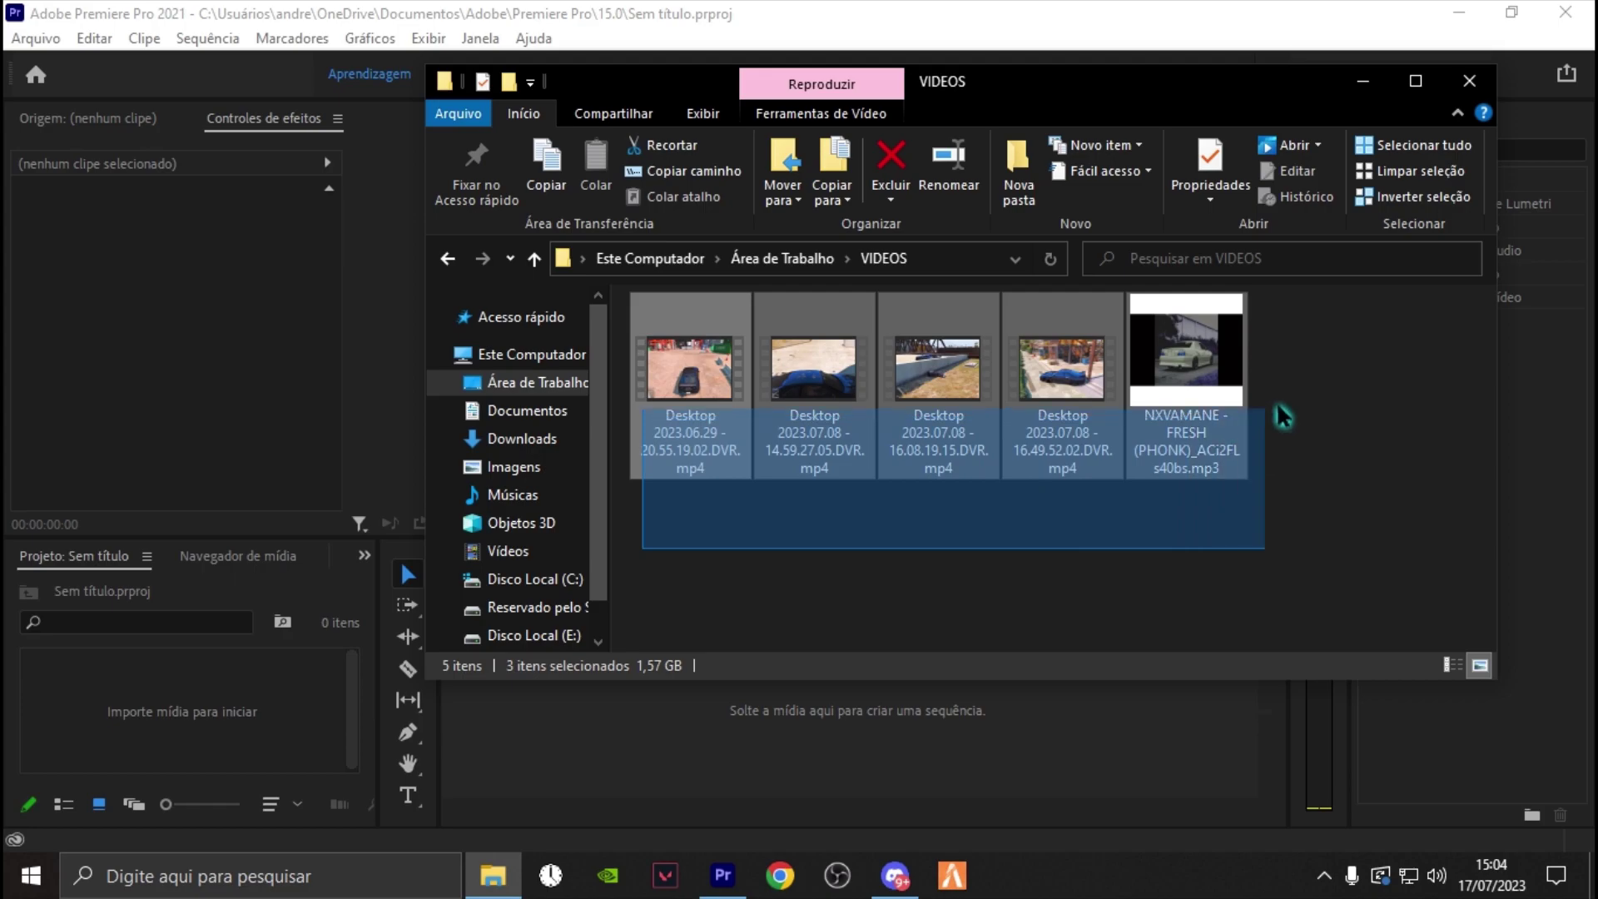
{"action": "left_click", "coordinate": [1012, 552]}
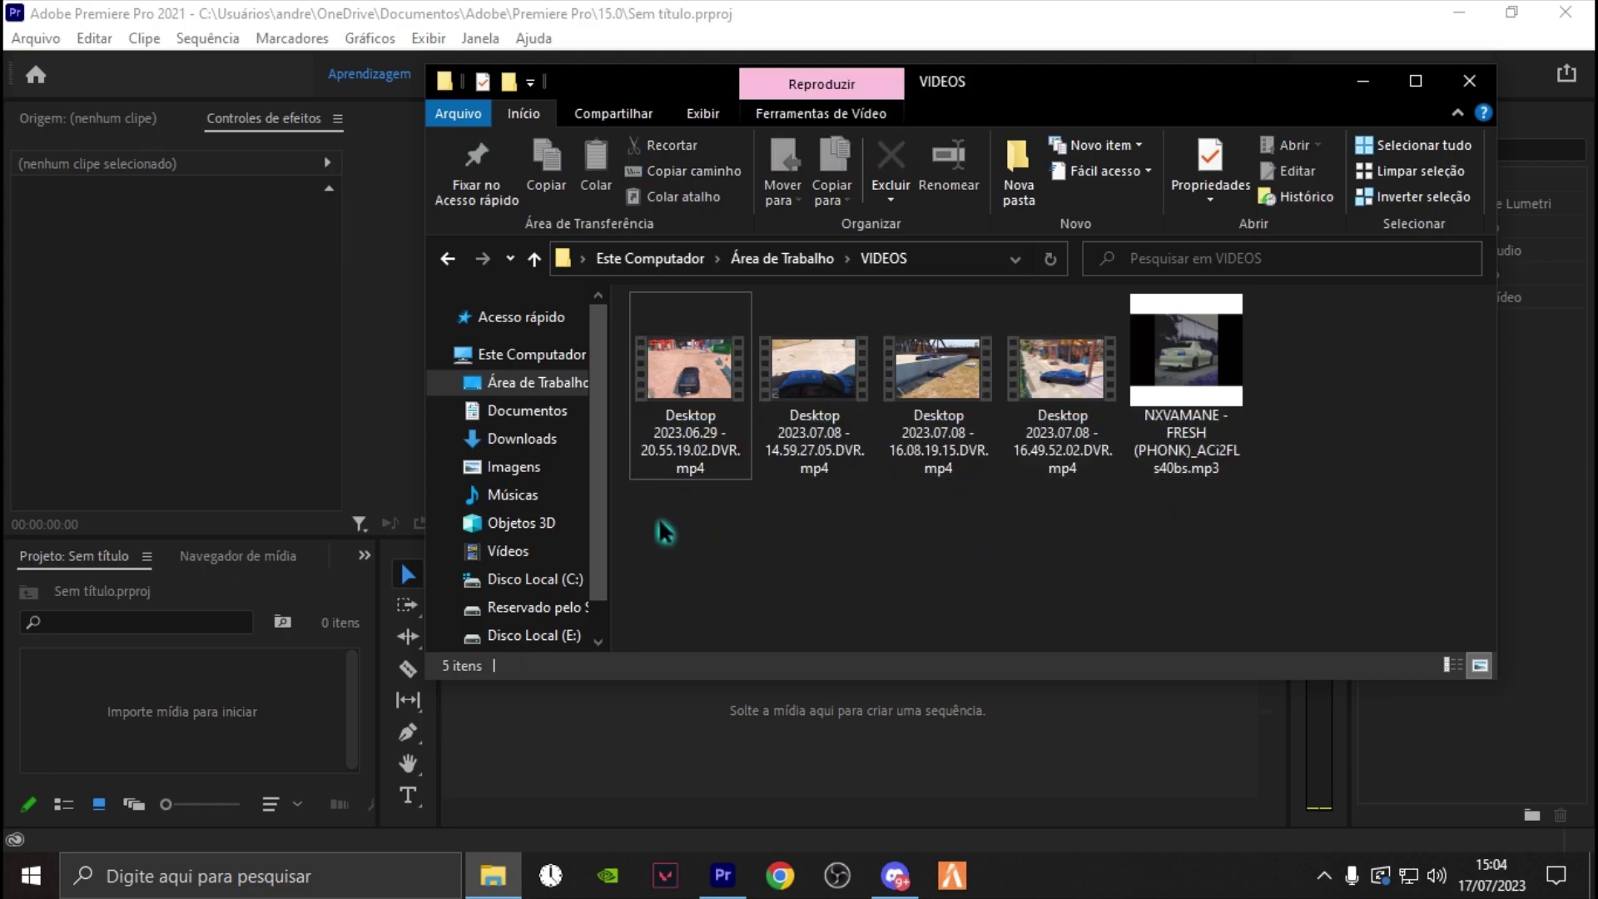
{"action": "mouse_move", "coordinate": [665, 522]}
{"action": "left_mouse_down"}
{"action": "mouse_move", "coordinate": [1066, 399]}
{"action": "mouse_move", "coordinate": [1038, 352]}
{"action": "left_mouse_up"}
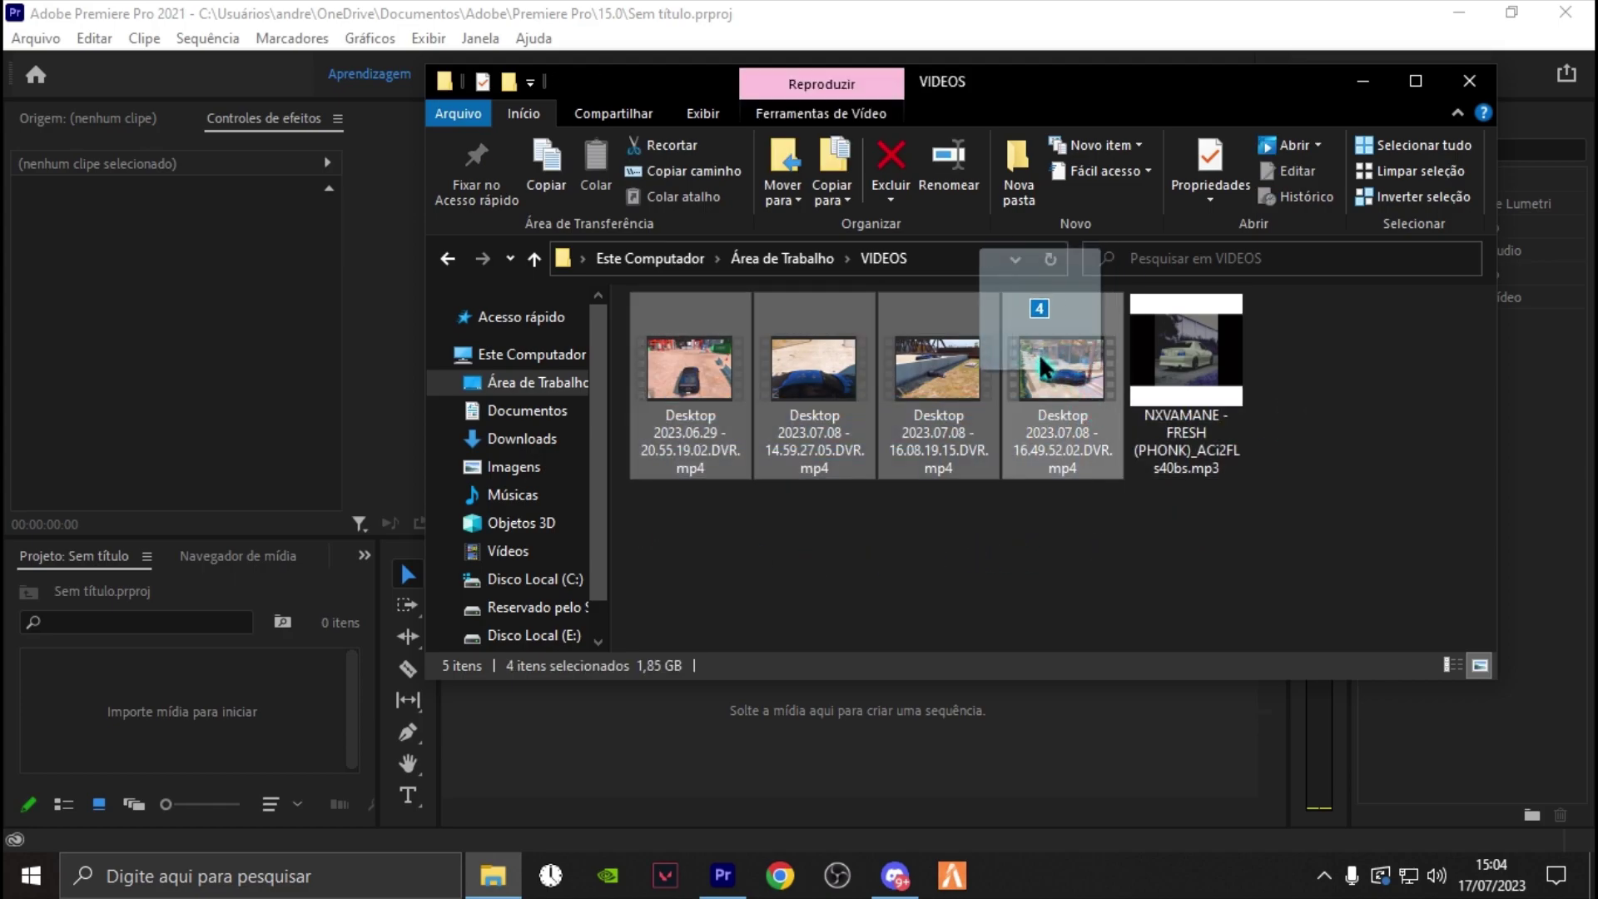
{"action": "left_click", "coordinate": [822, 563]}
{"action": "left_click_drag", "start_coordinate": [666, 543], "coordinate": [1065, 466]}
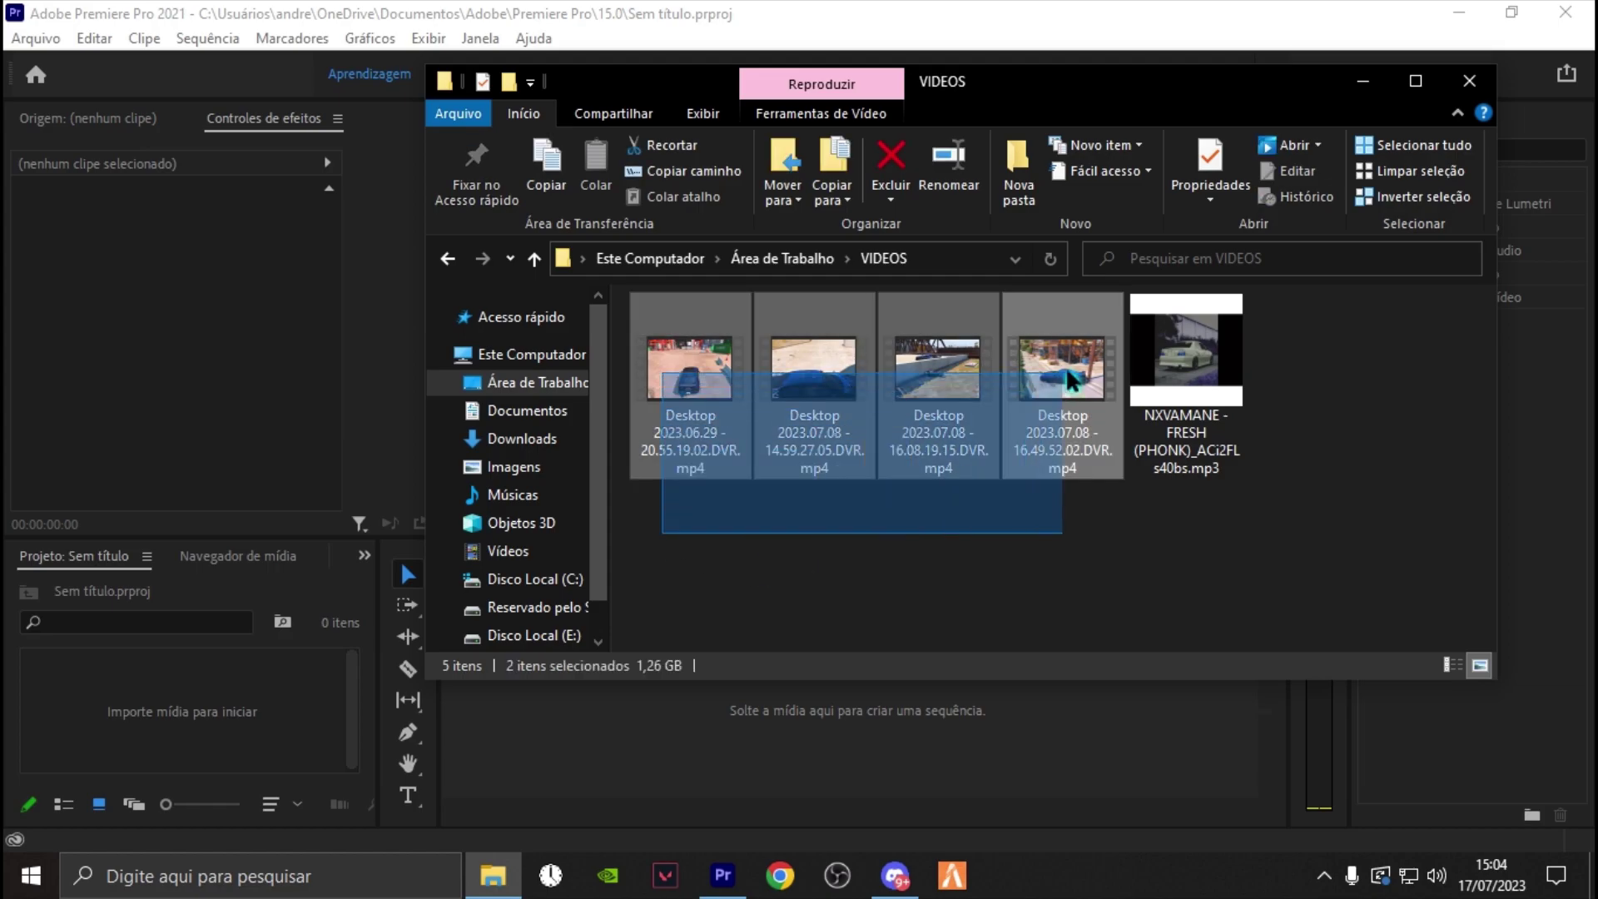
{"action": "left_click", "coordinate": [932, 542]}
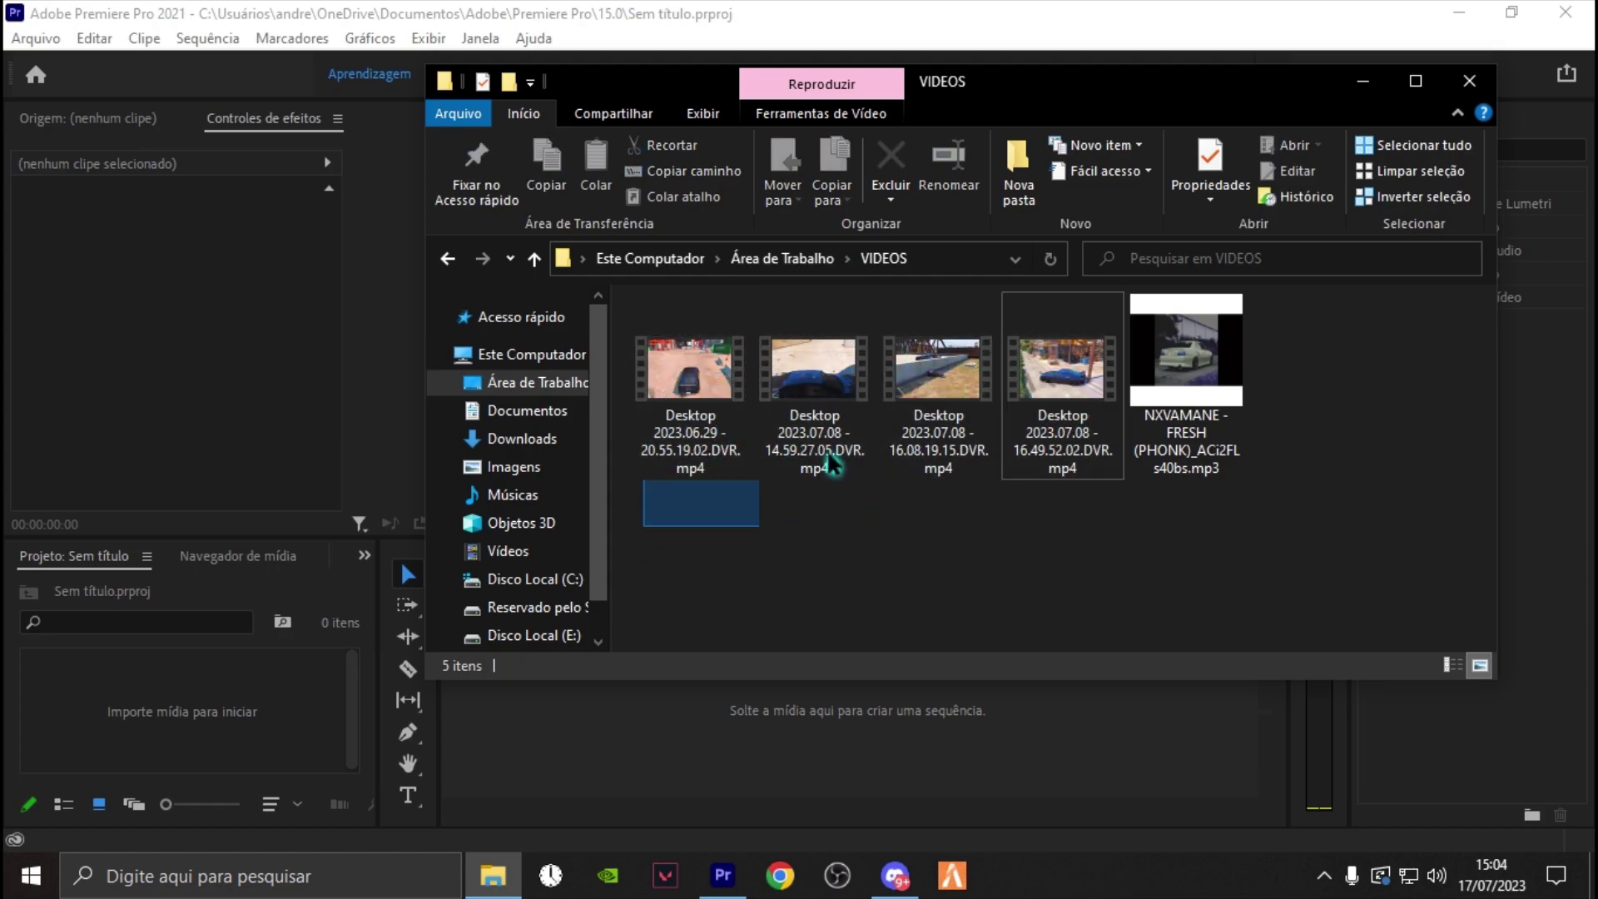
{"action": "left_click_drag", "start_coordinate": [691, 554], "coordinate": [1106, 375]}
{"action": "left_click", "coordinate": [985, 556]}
- Rename the first two recordings to 1.mp4 and 2.mp4
{"action": "left_click", "coordinate": [670, 414]}
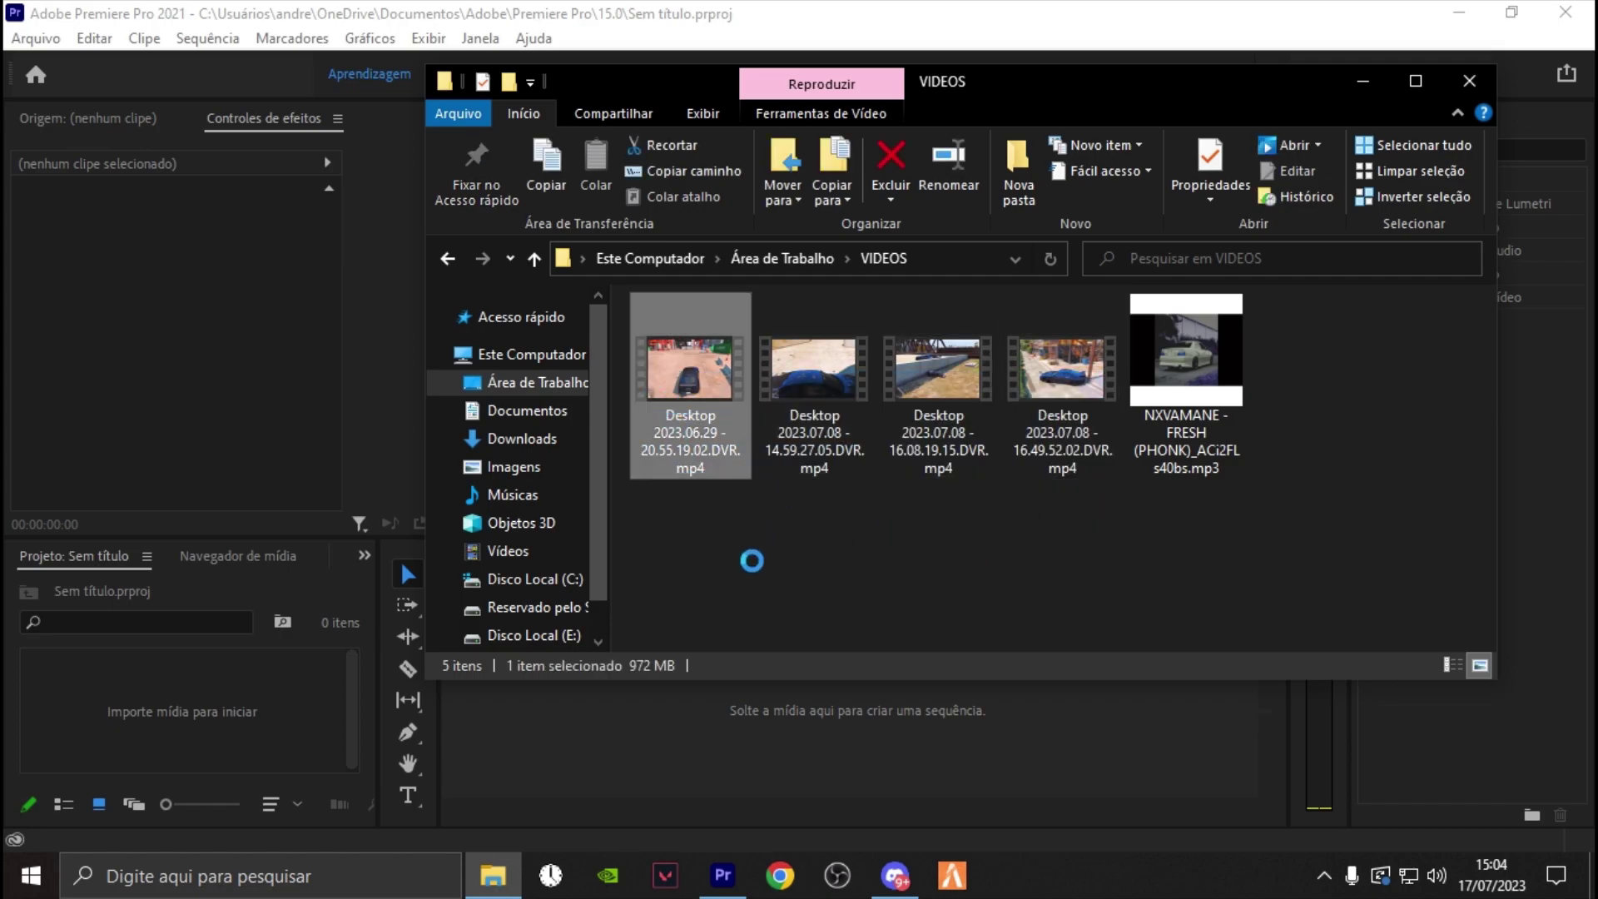
{"action": "right_click", "coordinate": [662, 401]}
{"action": "left_click", "coordinate": [1063, 527]}
{"action": "left_click", "coordinate": [939, 454]}
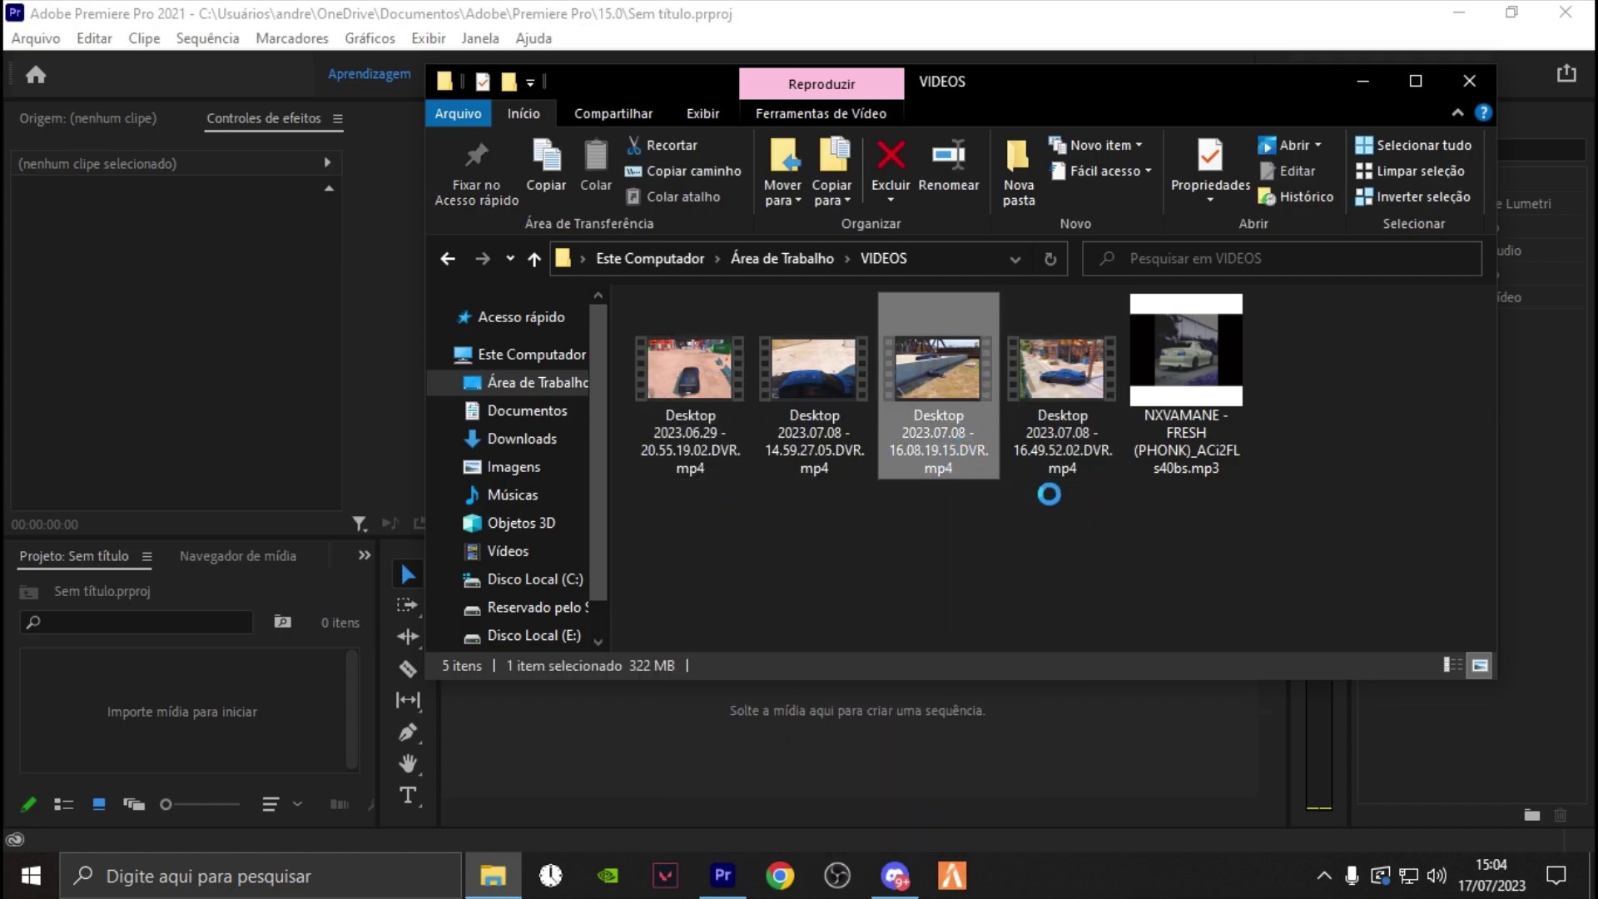
{"action": "right_click", "coordinate": [942, 456]}
{"action": "left_click", "coordinate": [999, 797]}
{"action": "type", "text": "1"}
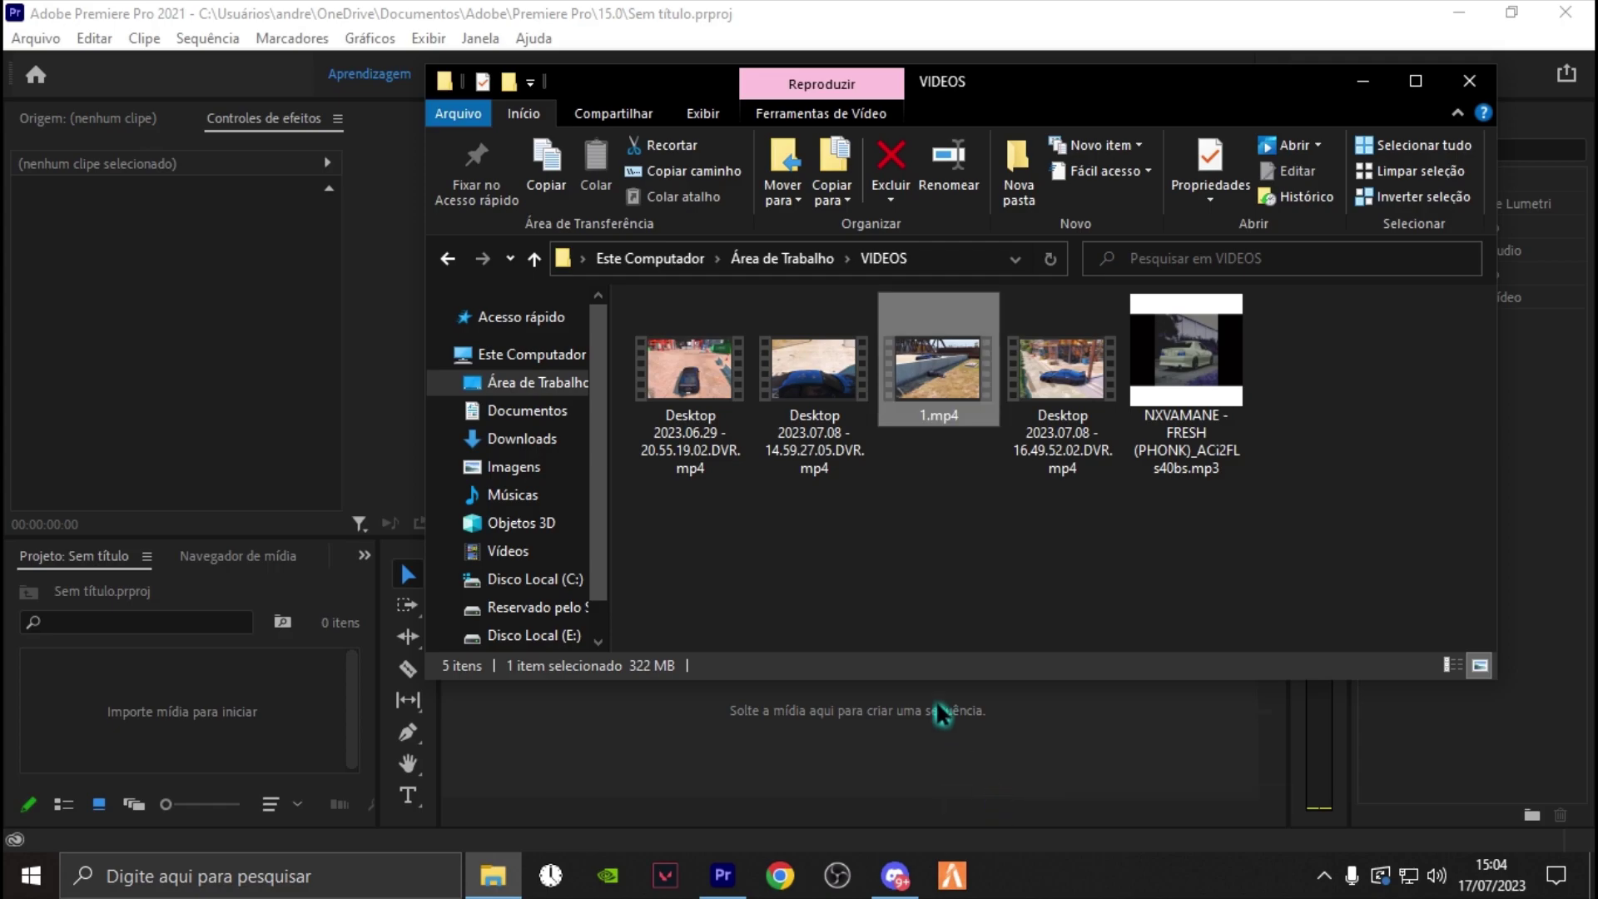
{"action": "left_click", "coordinate": [894, 495]}
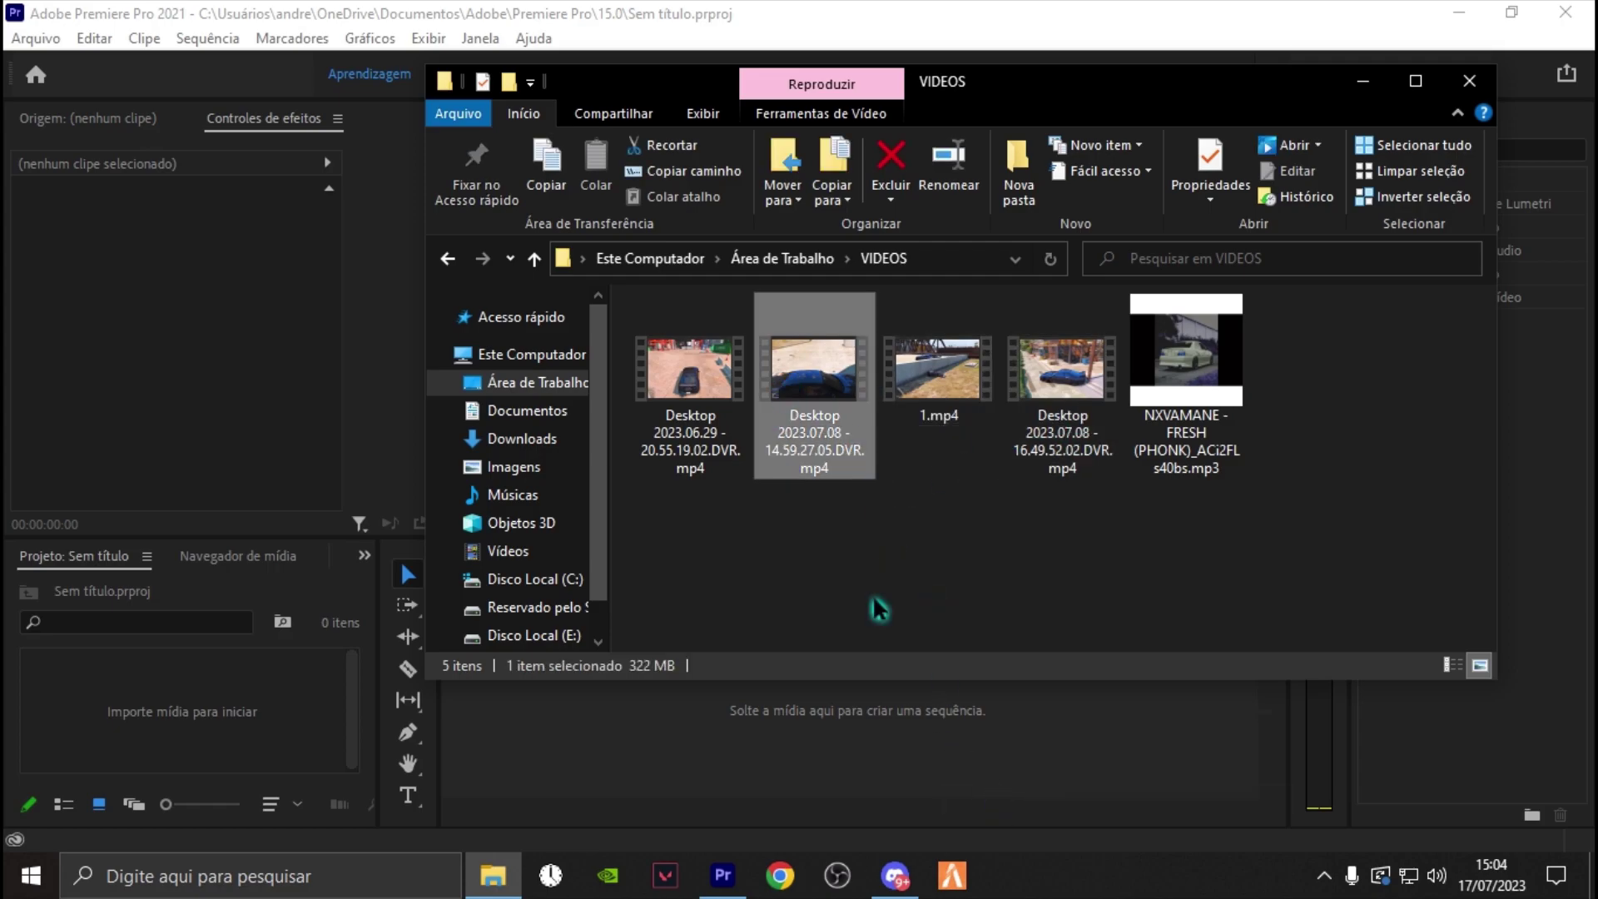
{"action": "right_click", "coordinate": [799, 383]}
{"action": "left_click", "coordinate": [841, 790]}
{"action": "type", "text": "2.mp4"}
{"action": "key", "text": "Return"}
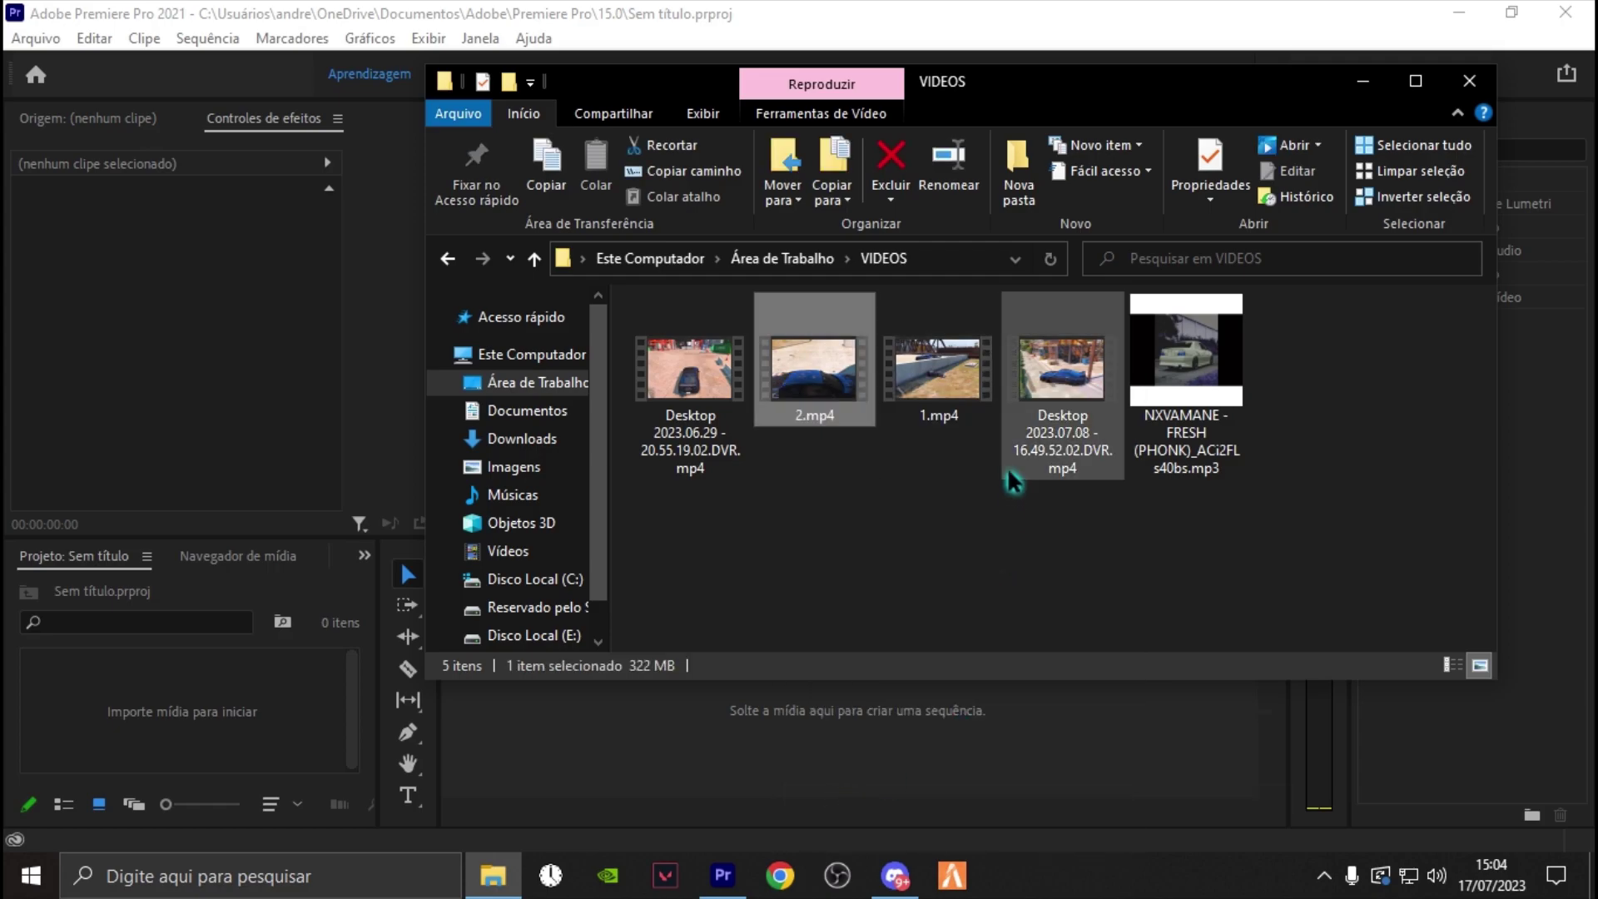
- Rename the remaining two recordings to 3.mp4 and 4.mp4
{"action": "left_click", "coordinate": [1019, 454]}
{"action": "right_click", "coordinate": [1032, 424]}
{"action": "left_click", "coordinate": [833, 541]}
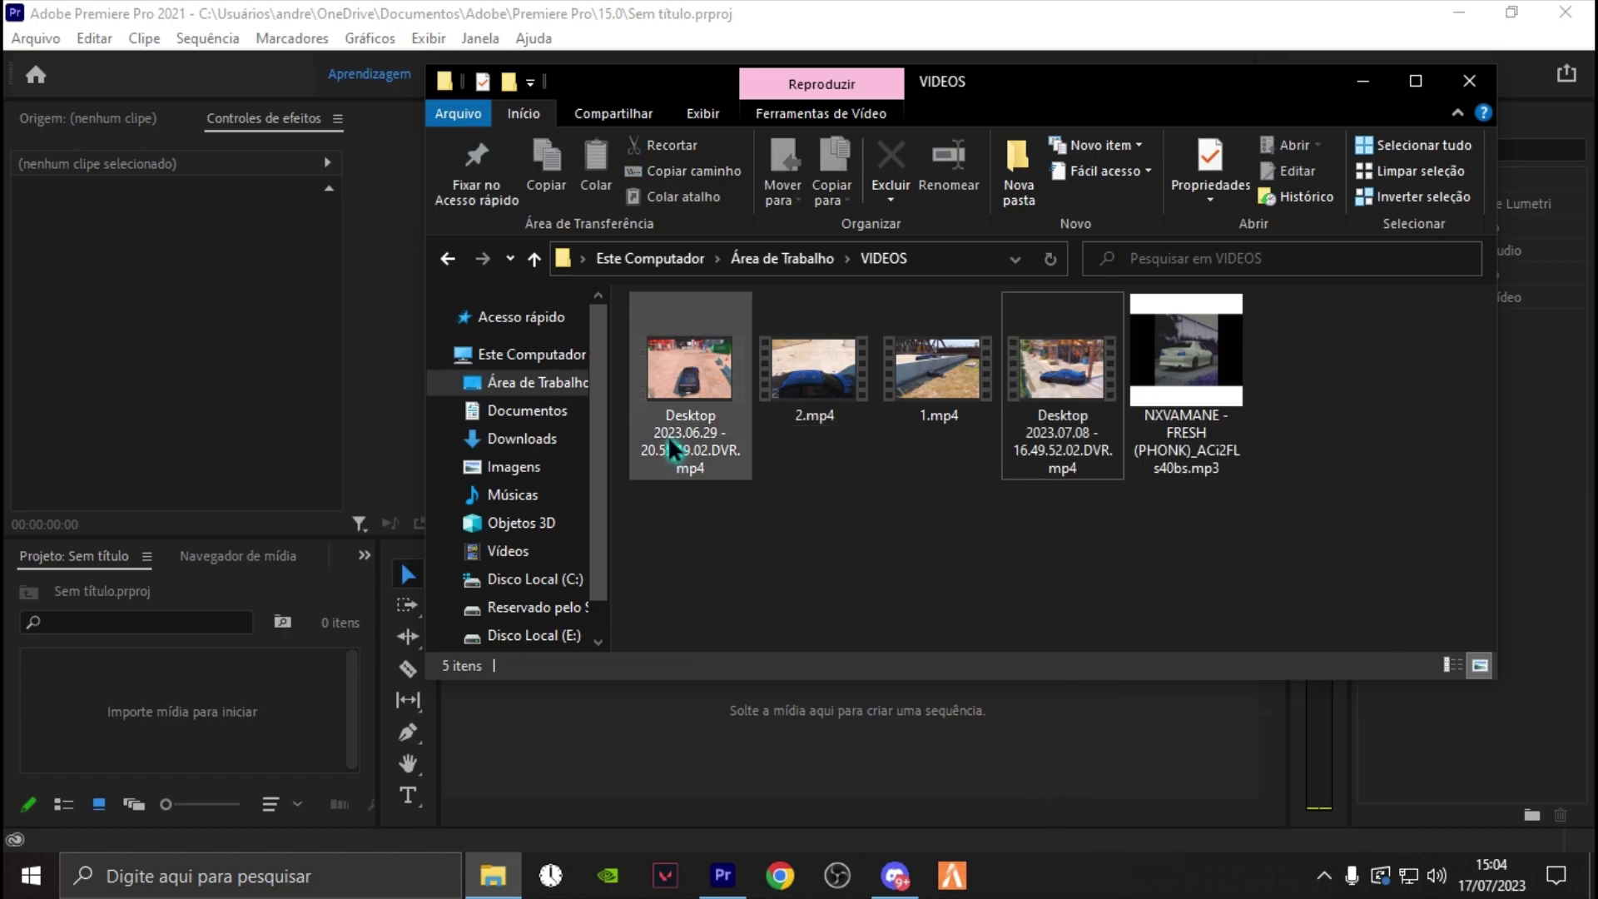
{"action": "right_click", "coordinate": [674, 449]}
{"action": "left_click", "coordinate": [741, 797]}
{"action": "type", "text": "3"}
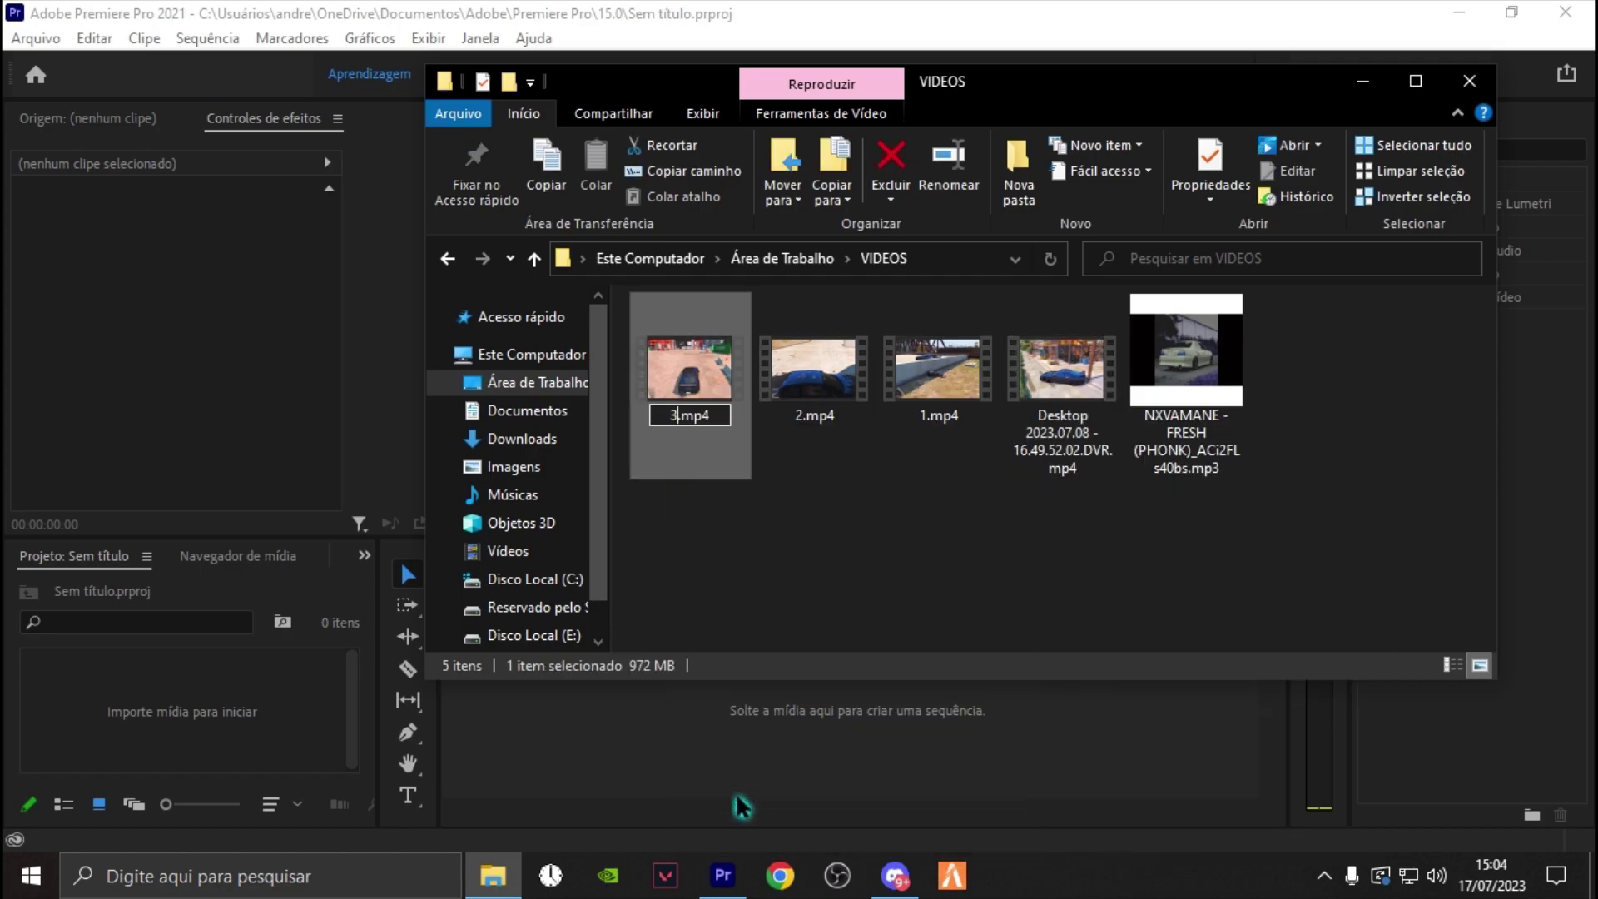
{"action": "key", "text": "Return"}
{"action": "left_click", "coordinate": [1022, 449]}
{"action": "right_click", "coordinate": [1020, 434]}
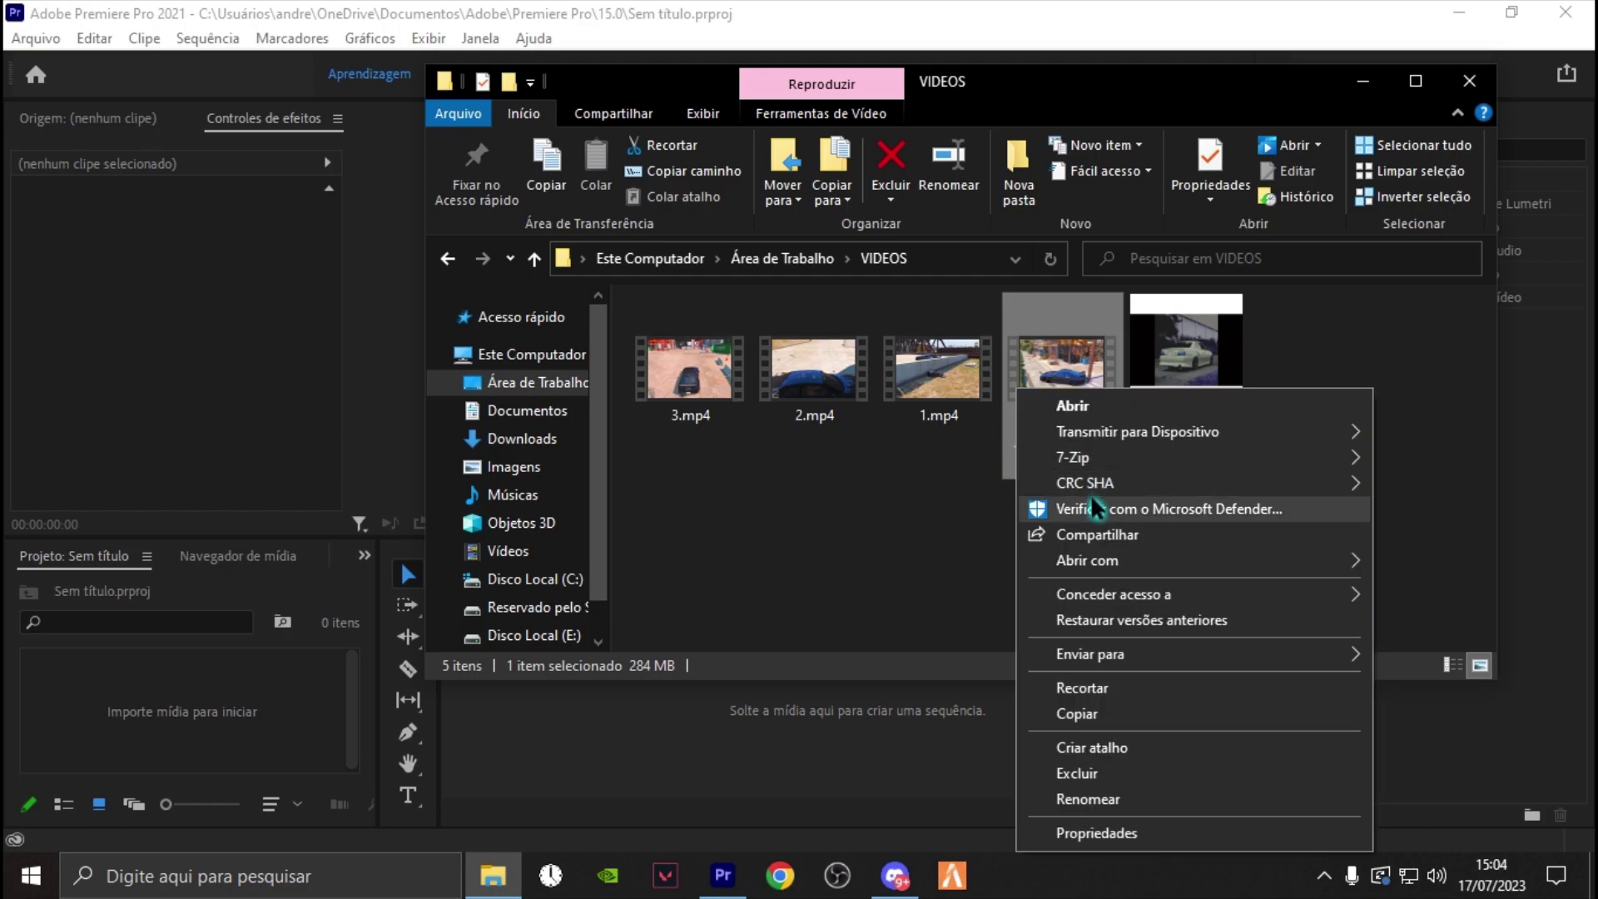
{"action": "left_click", "coordinate": [1065, 799]}
{"action": "type", "text": "4"}
{"action": "key", "text": "Return"}
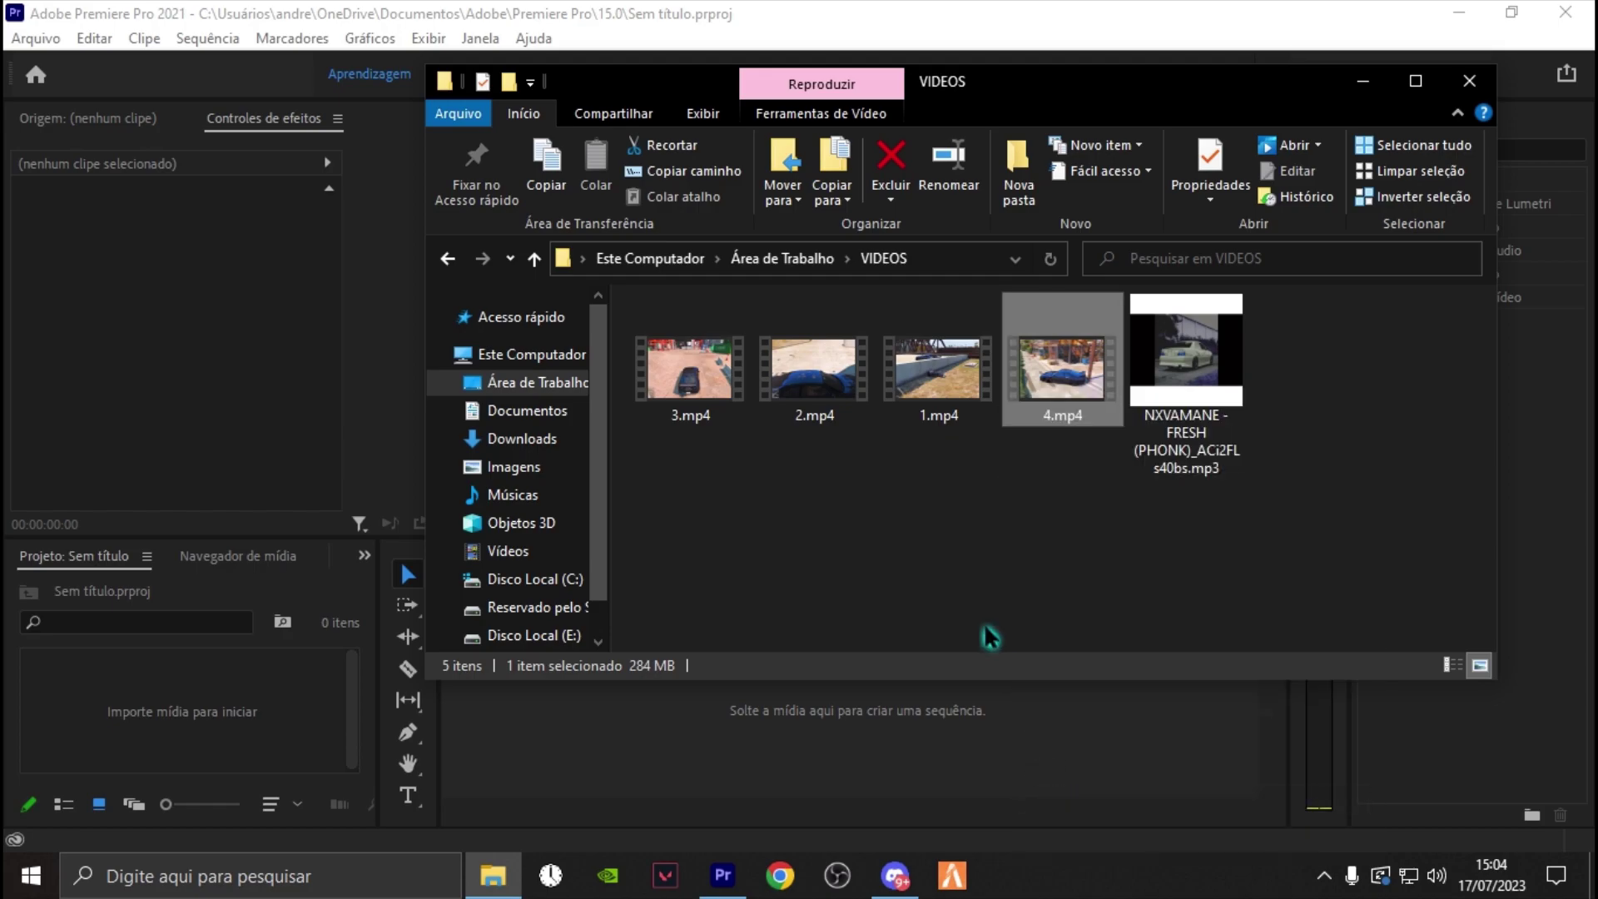
{"action": "left_click", "coordinate": [987, 633]}
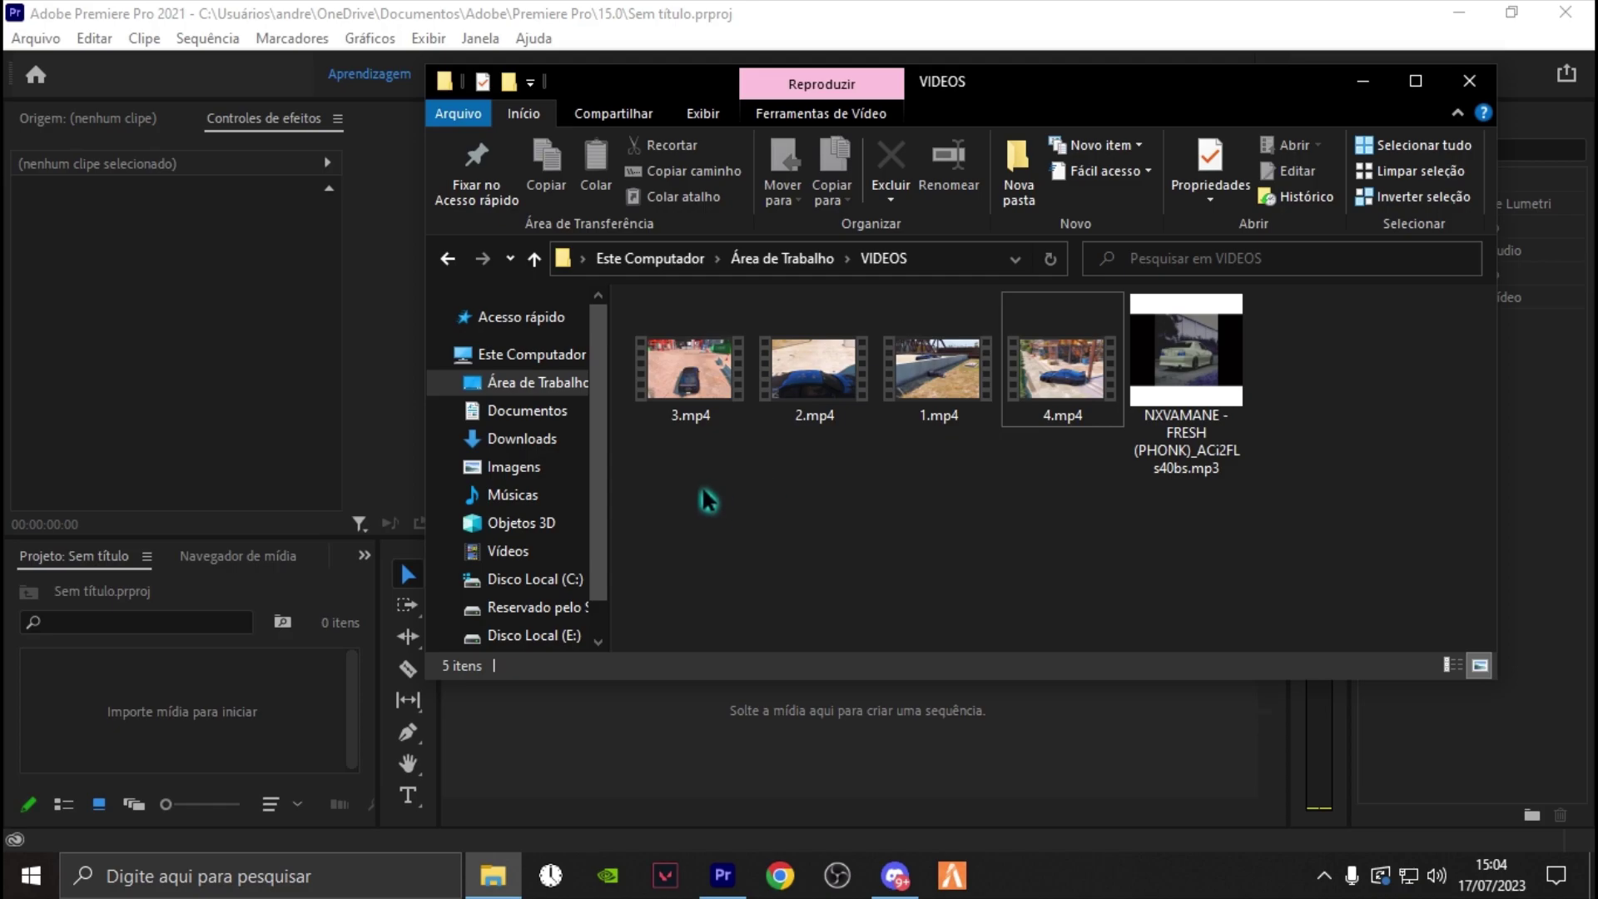
- Import the four numbered clips and start a sequence with 1.mp4
{"action": "mouse_move", "coordinate": [678, 482]}
{"action": "left_mouse_down"}
{"action": "mouse_move", "coordinate": [1074, 379]}
{"action": "mouse_move", "coordinate": [150, 716]}
{"action": "left_mouse_up"}
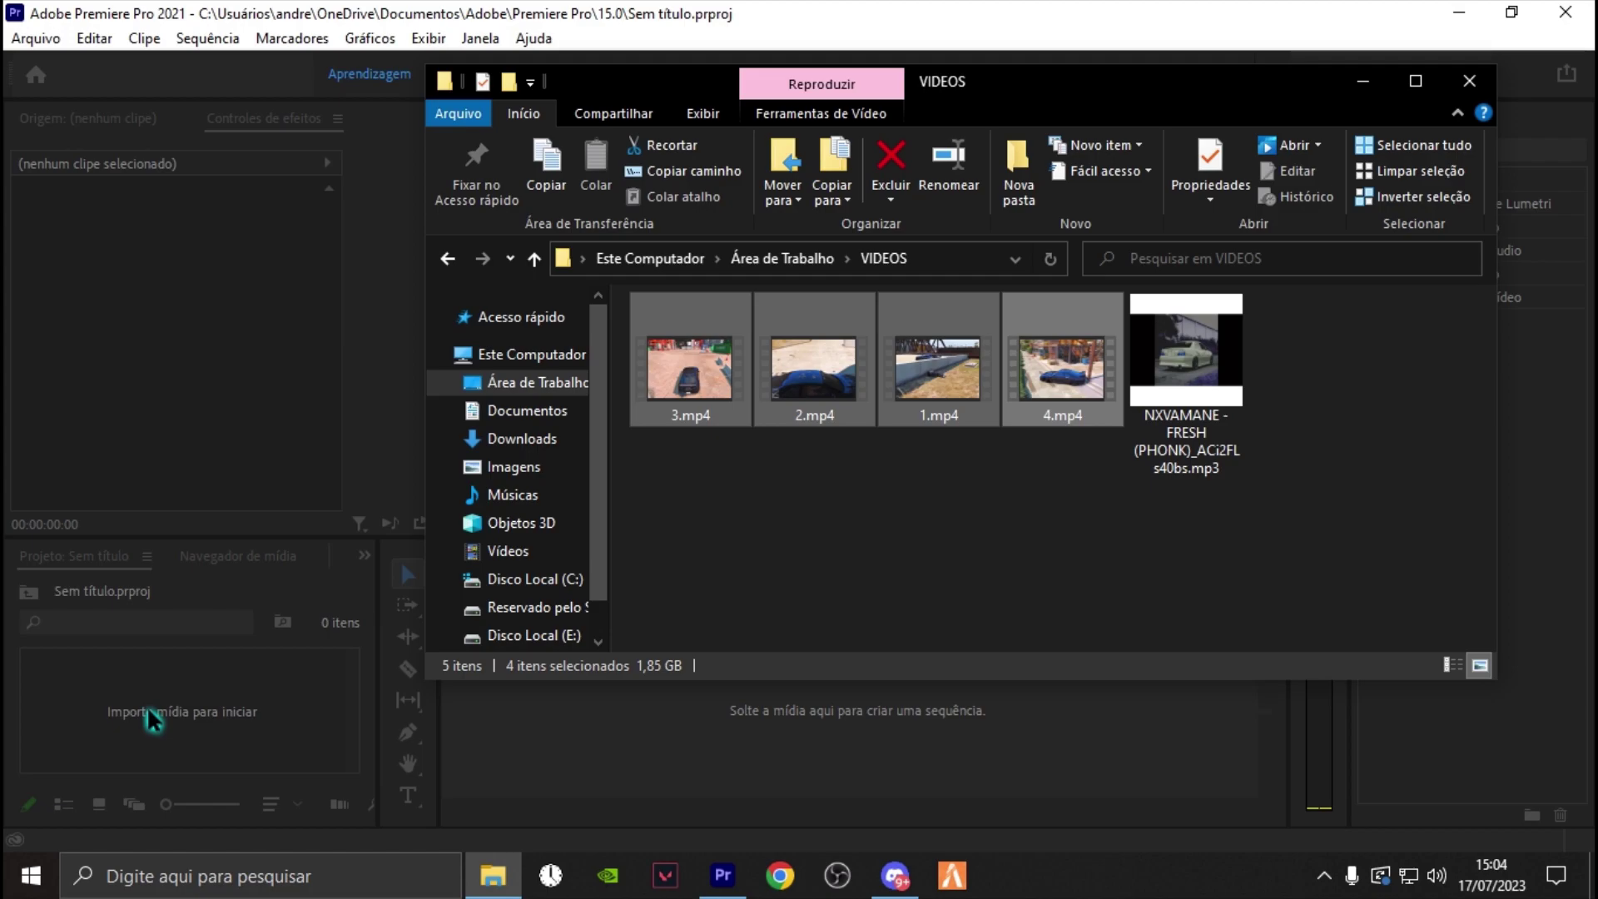
{"action": "left_click", "coordinate": [1362, 81]}
{"action": "left_click", "coordinate": [341, 708]}
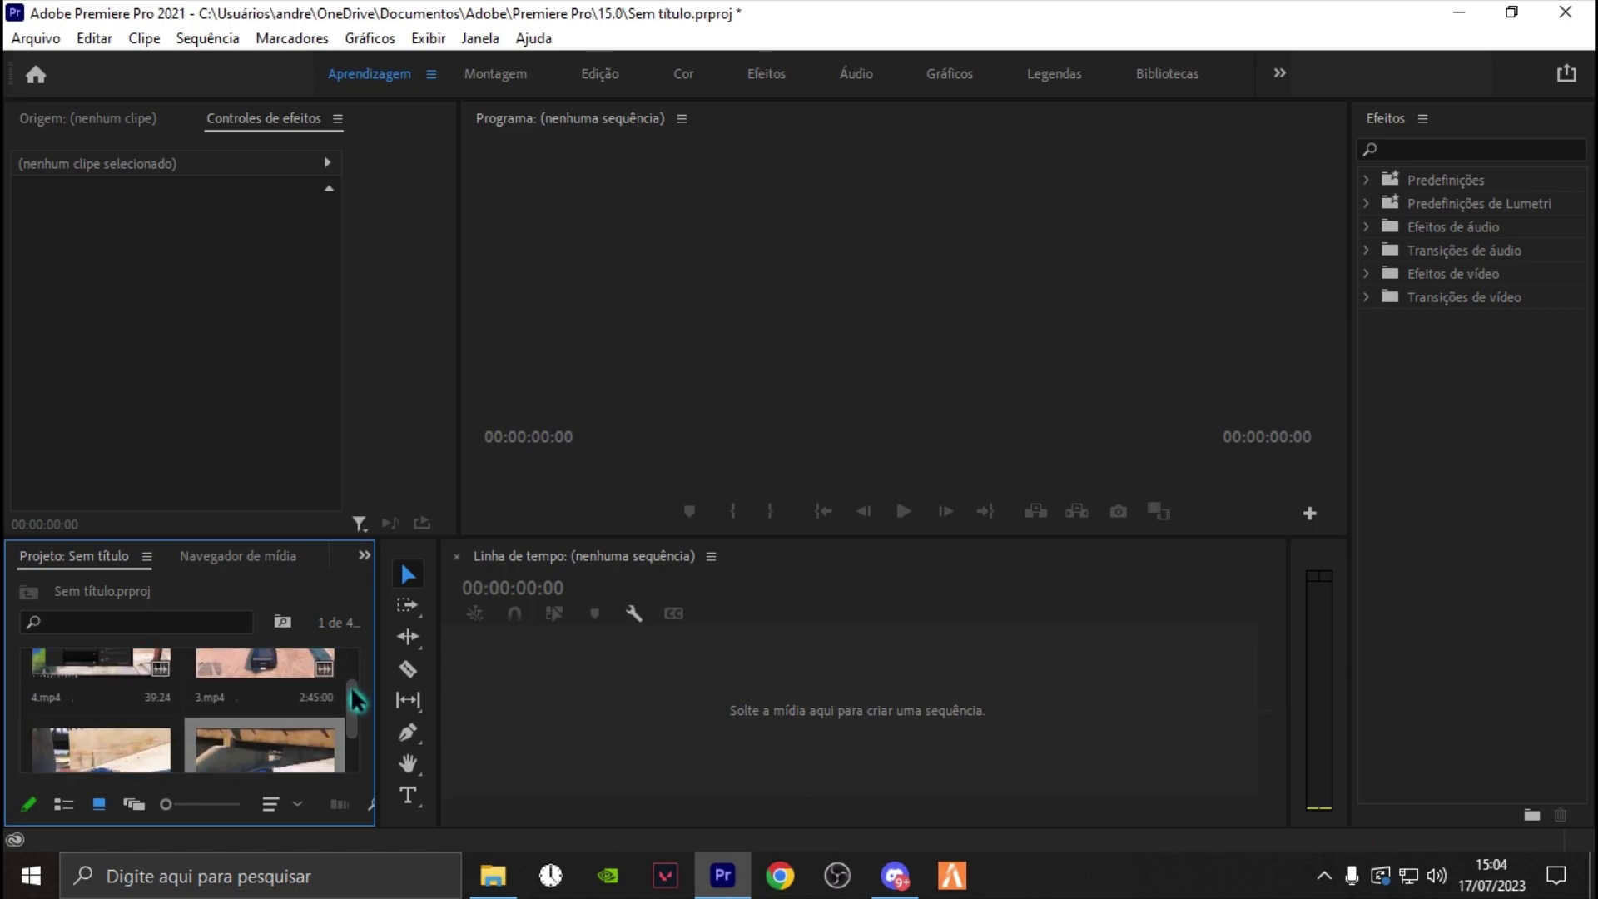
{"action": "scroll", "coordinate": [363, 682], "scroll_direction": "up", "scroll_amount": 1}
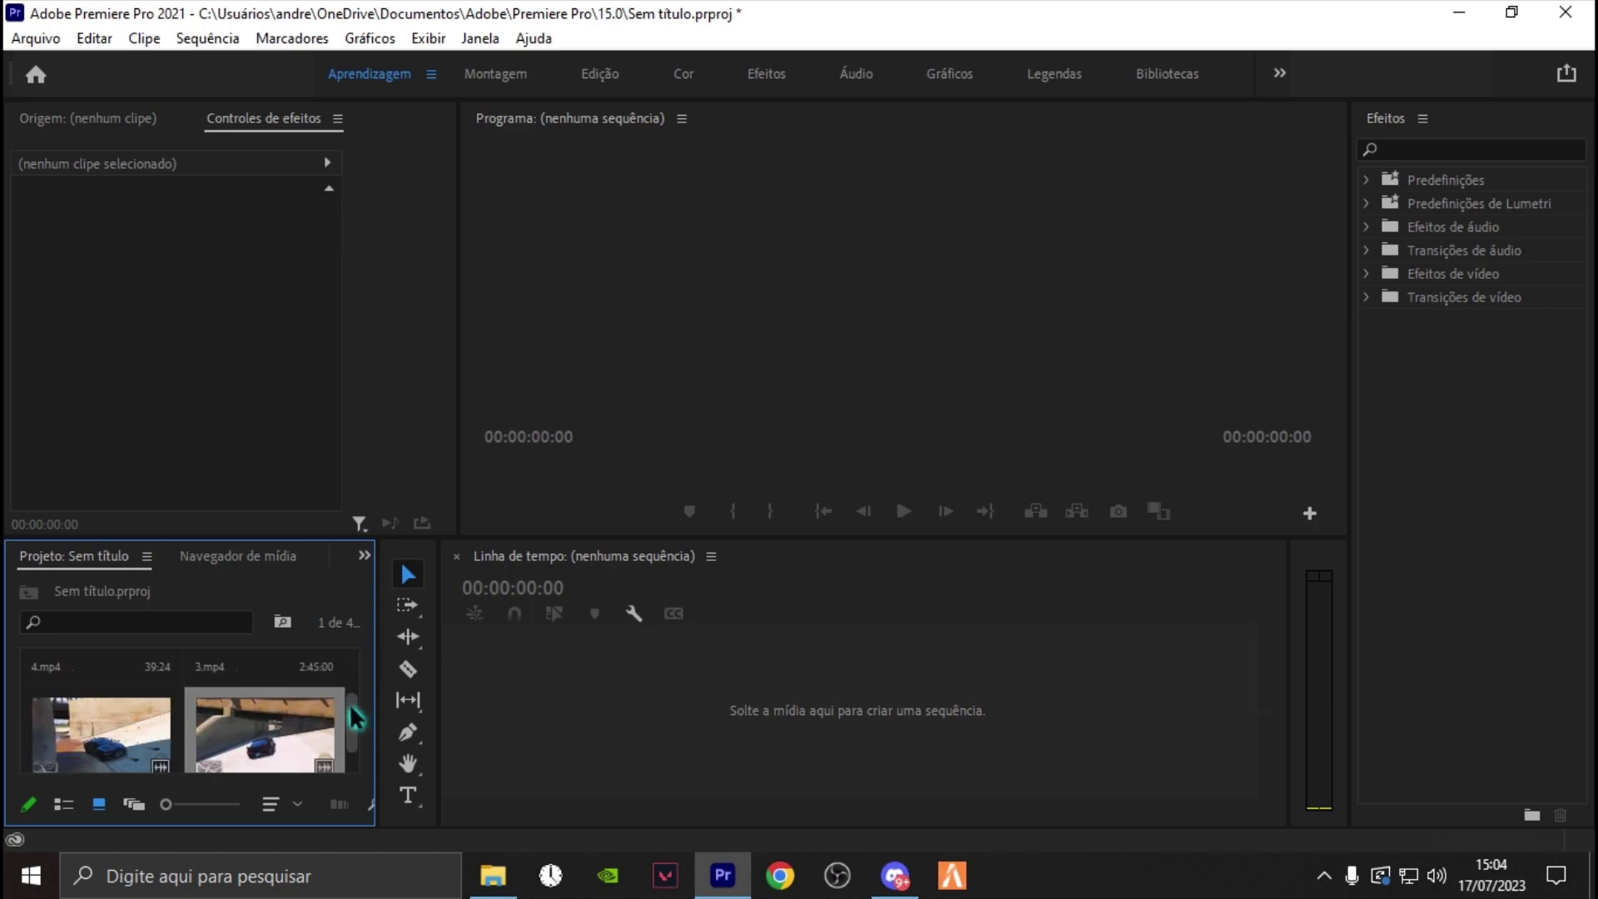
{"action": "scroll", "coordinate": [353, 725], "scroll_direction": "down", "scroll_amount": 1}
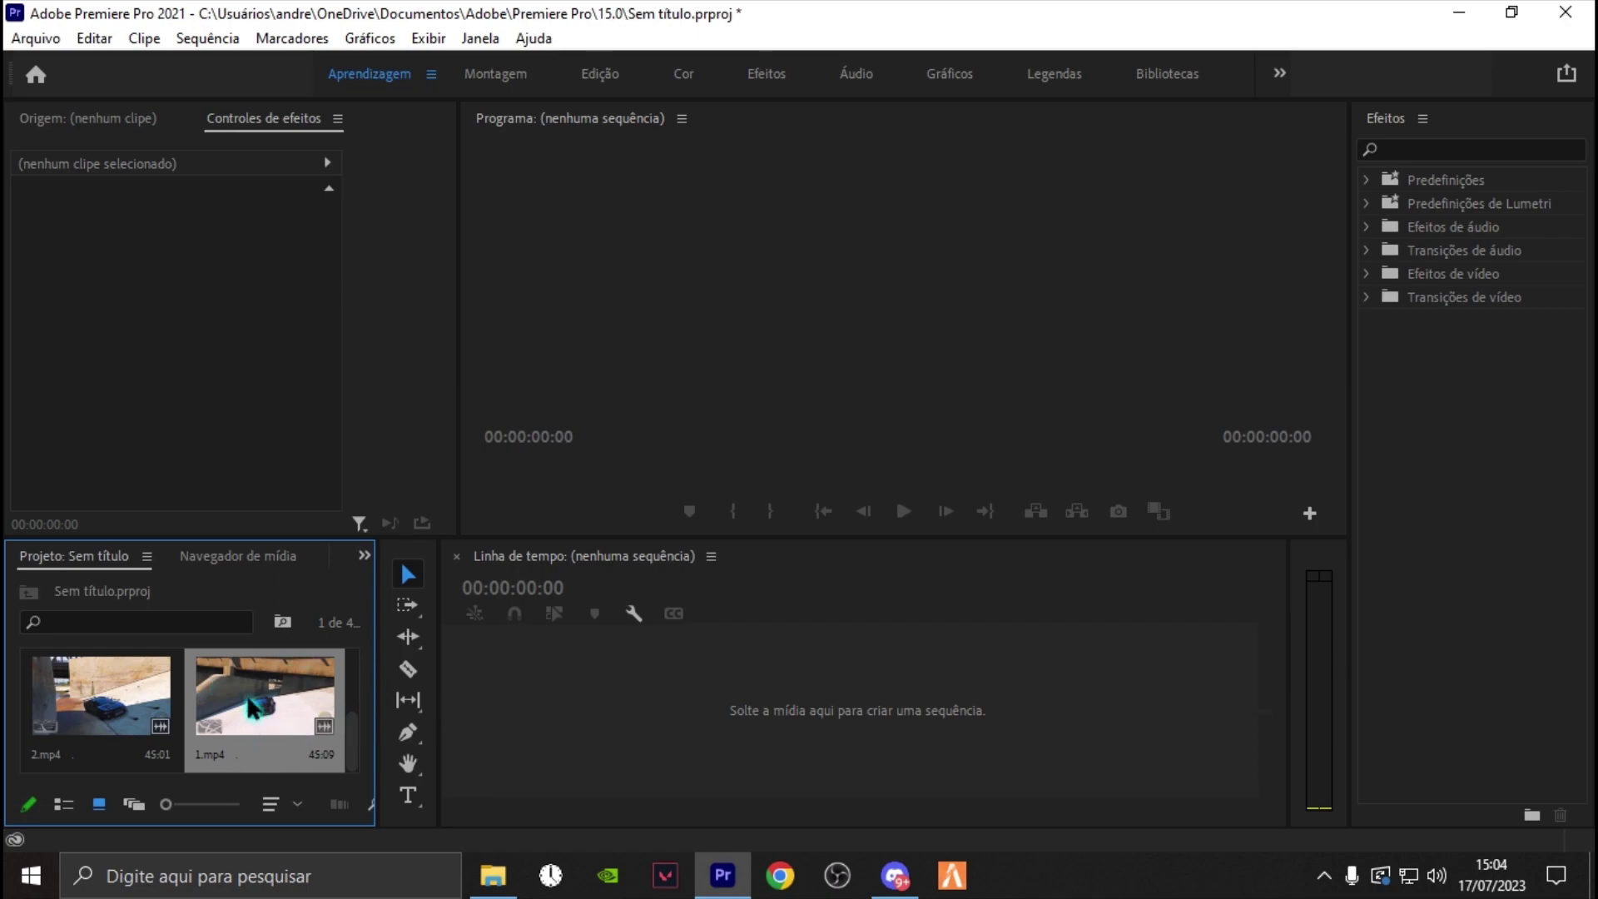
{"action": "left_click_drag", "start_coordinate": [515, 714], "coordinate": [535, 714]}
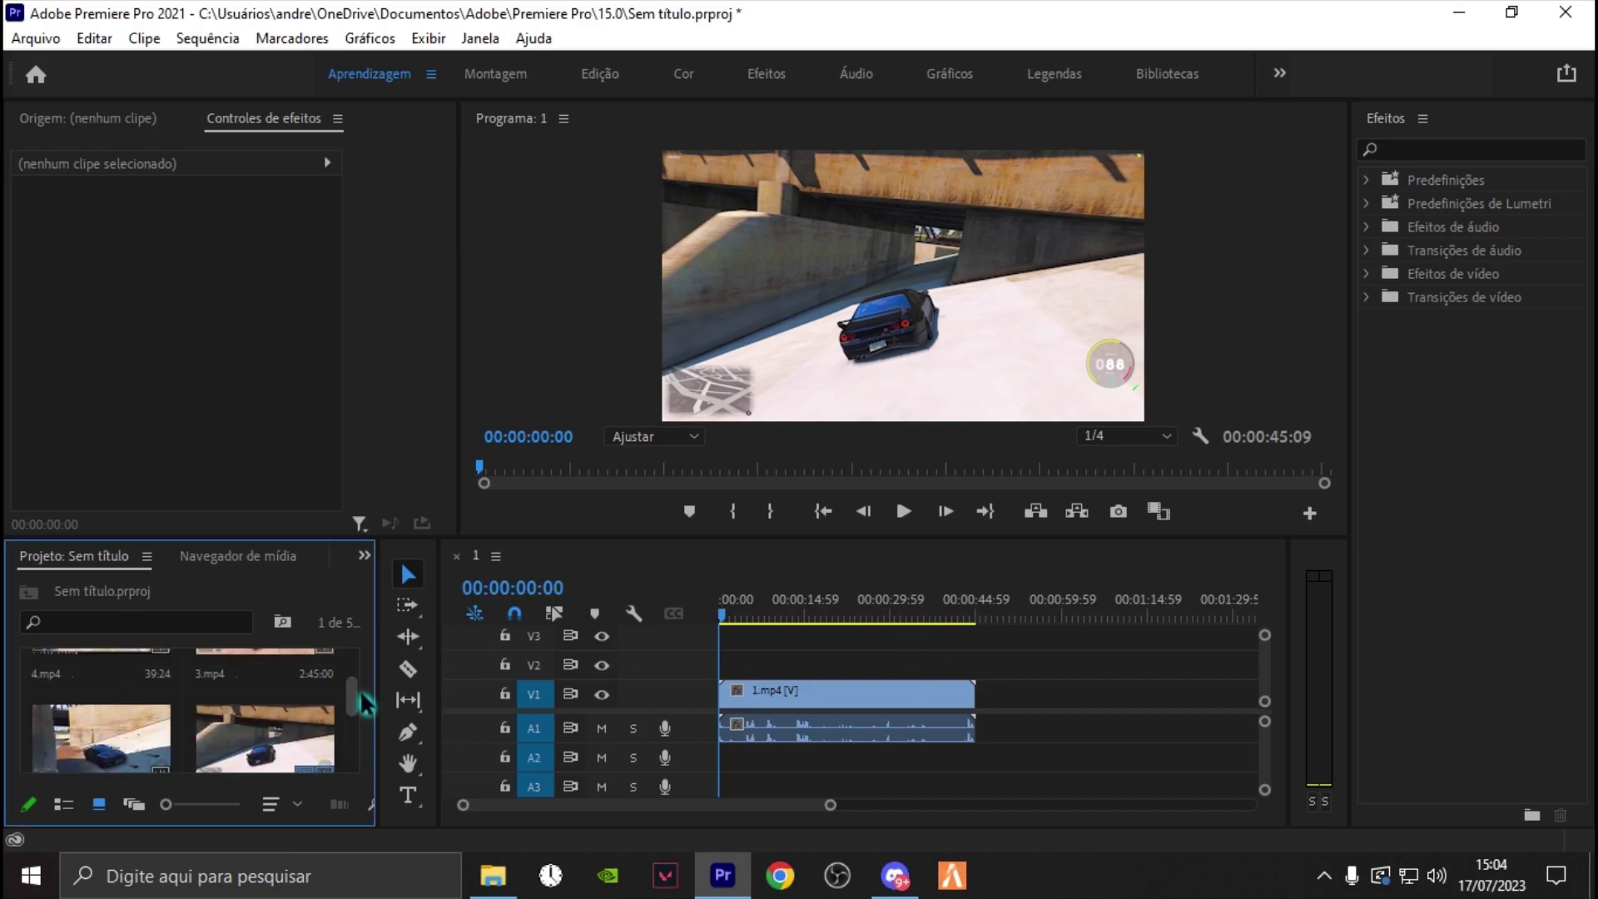
{"action": "left_click_drag", "start_coordinate": [347, 747], "coordinate": [350, 713]}
- Place 2.mp4 and then 3.mp4 after 1.mp4 in the sequence
{"action": "double_click", "coordinate": [115, 703]}
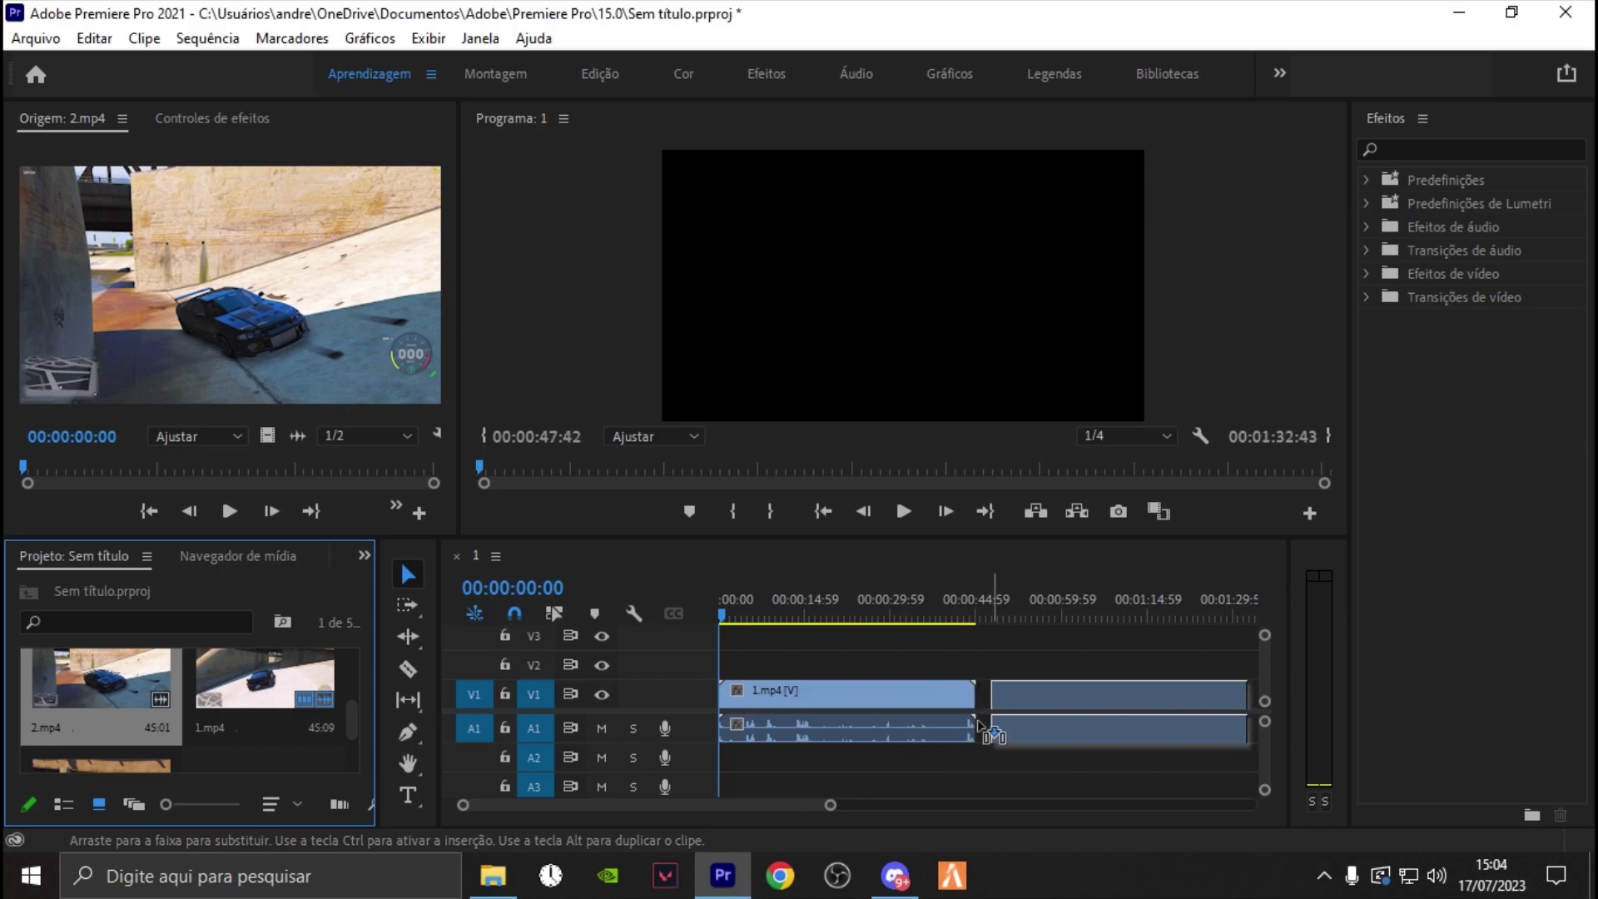
{"action": "left_click_drag", "start_coordinate": [231, 678], "coordinate": [982, 730]}
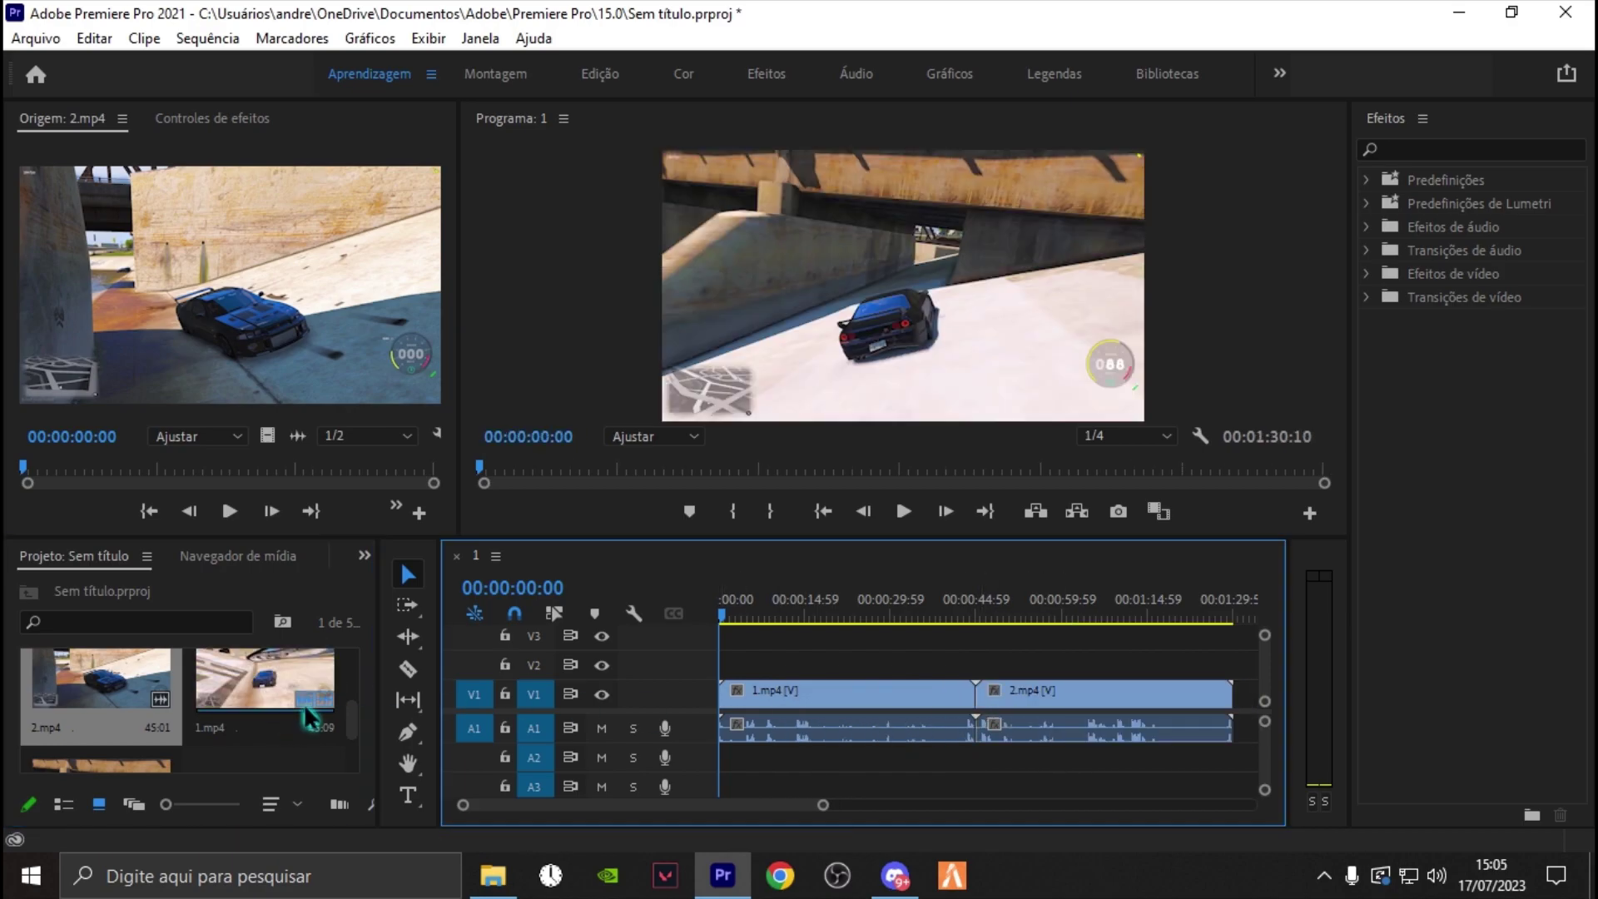
{"action": "scroll", "coordinate": [303, 703], "scroll_direction": "up", "scroll_amount": 3}
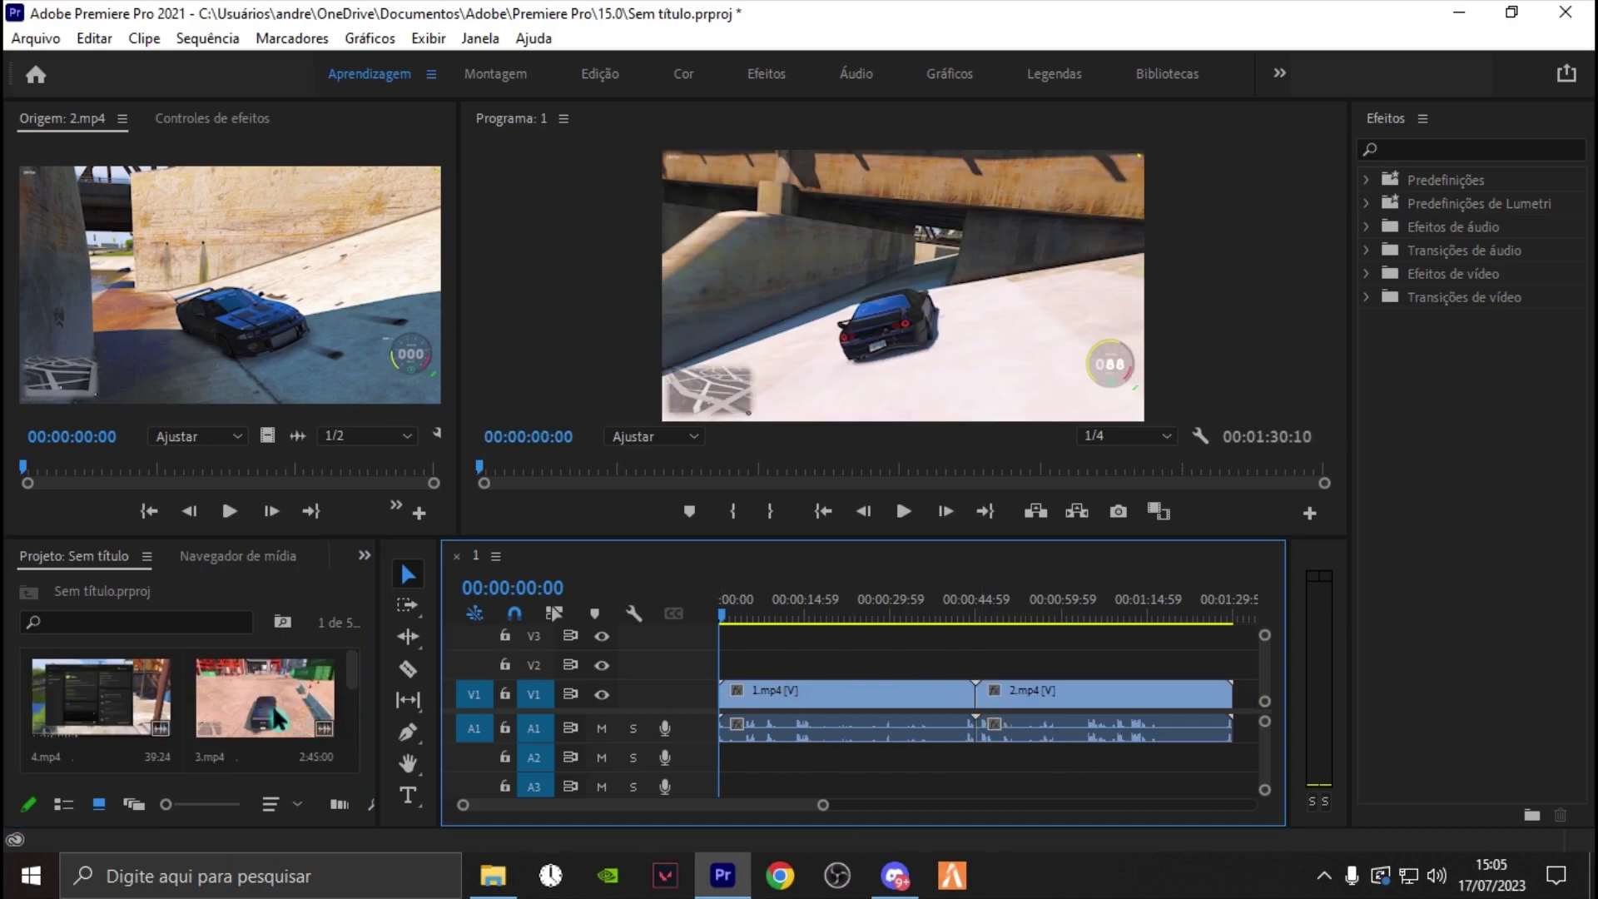
{"action": "double_click", "coordinate": [278, 718]}
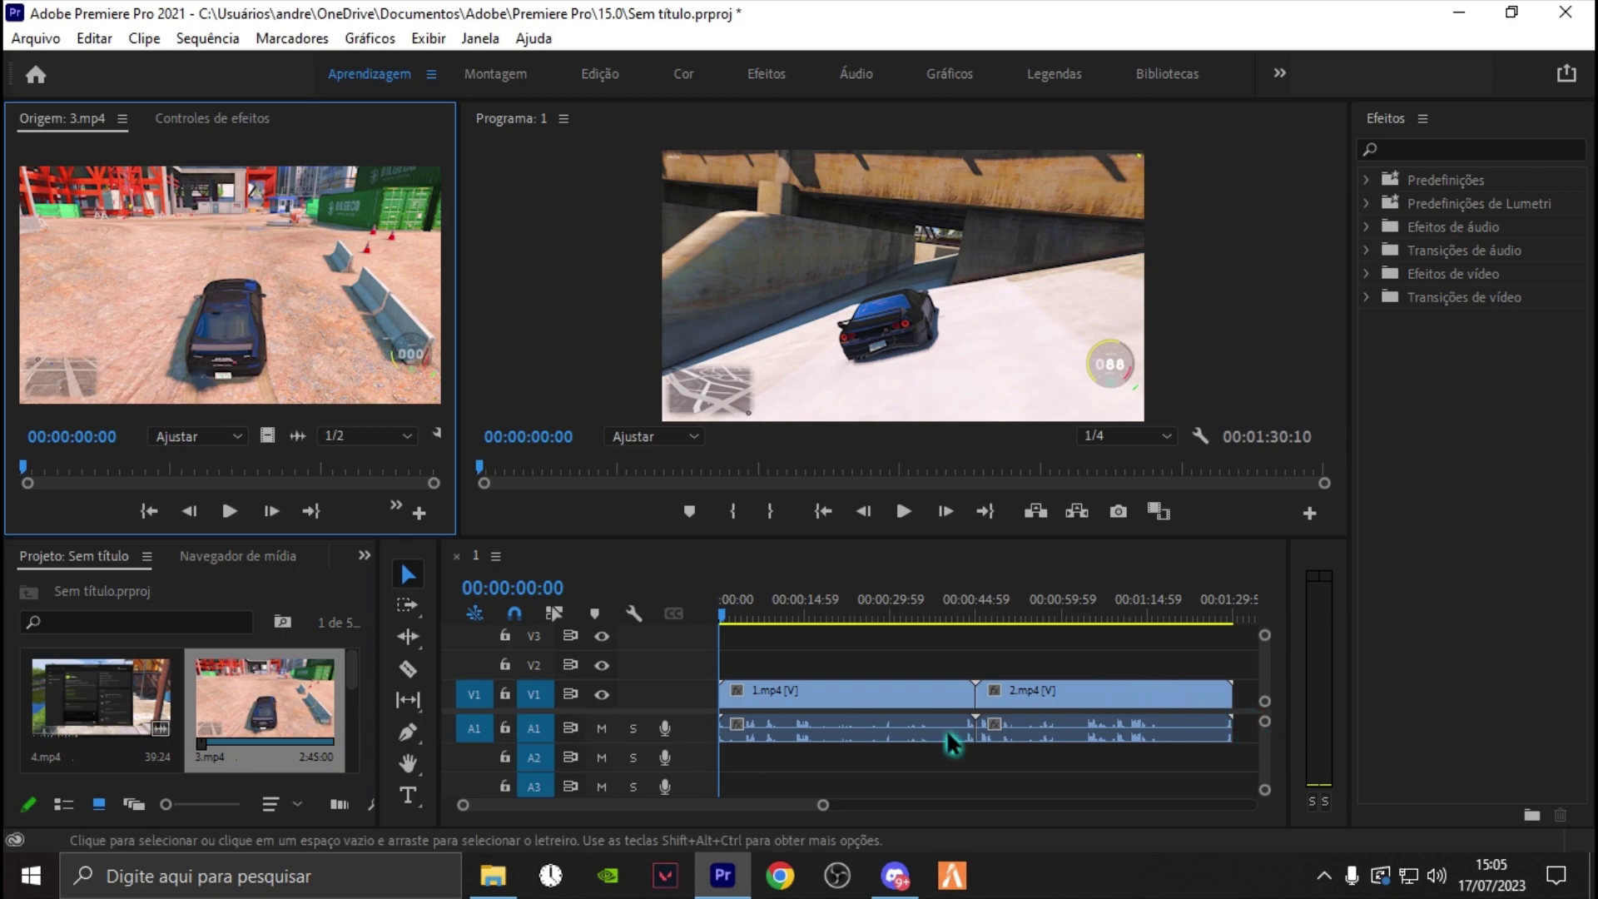
{"action": "left_click_drag", "start_coordinate": [642, 805], "coordinate": [690, 811]}
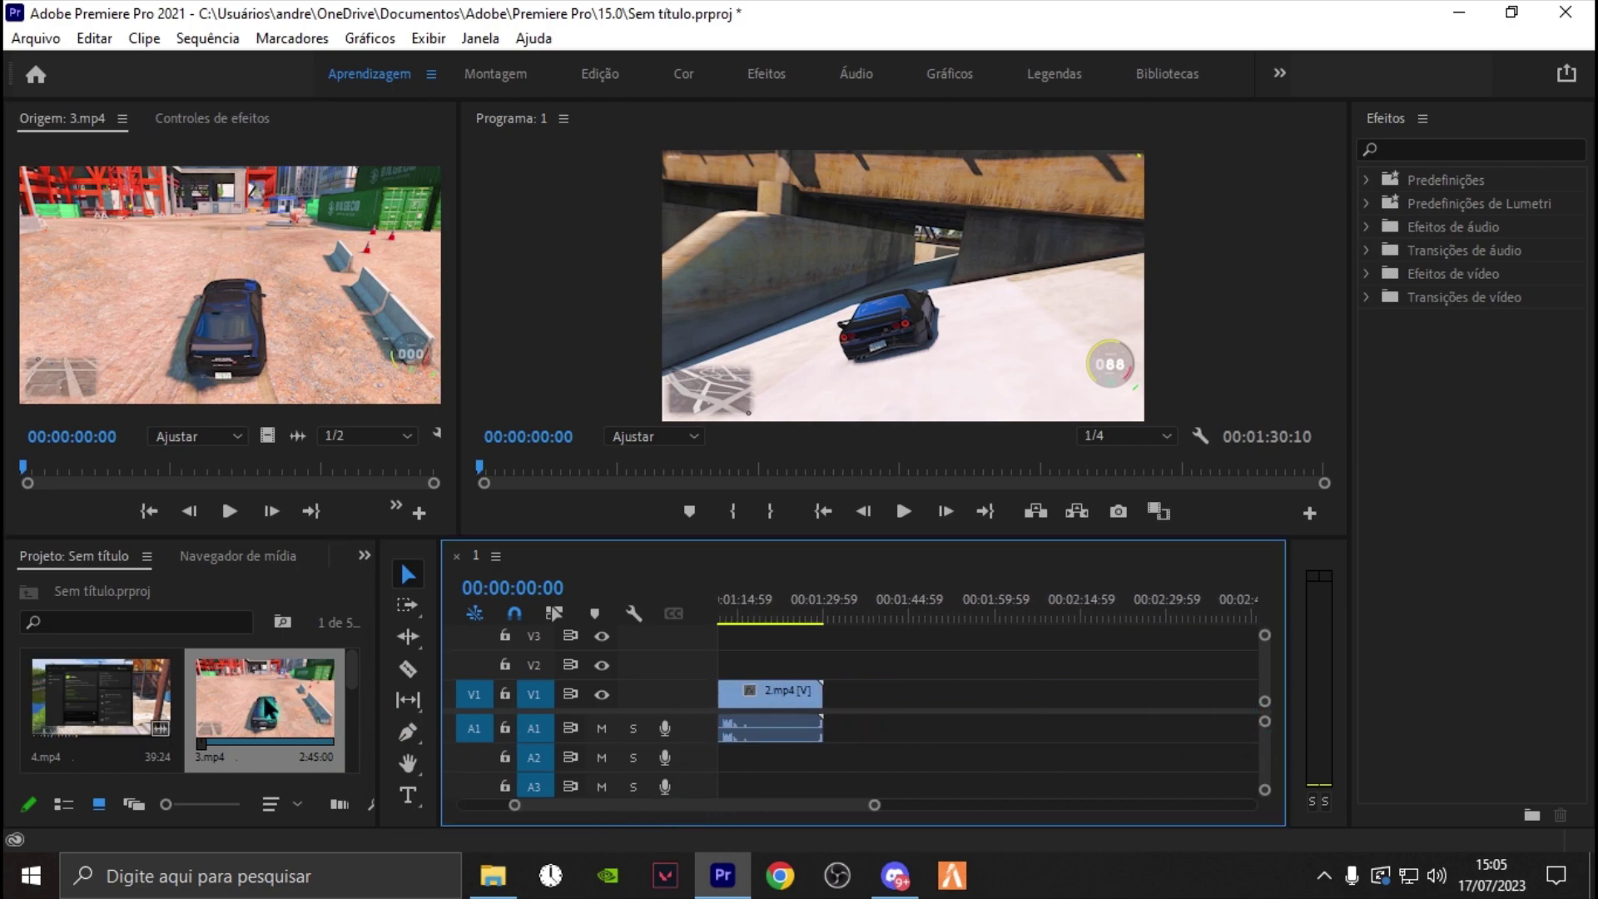
{"action": "left_click_drag", "start_coordinate": [267, 707], "coordinate": [841, 720]}
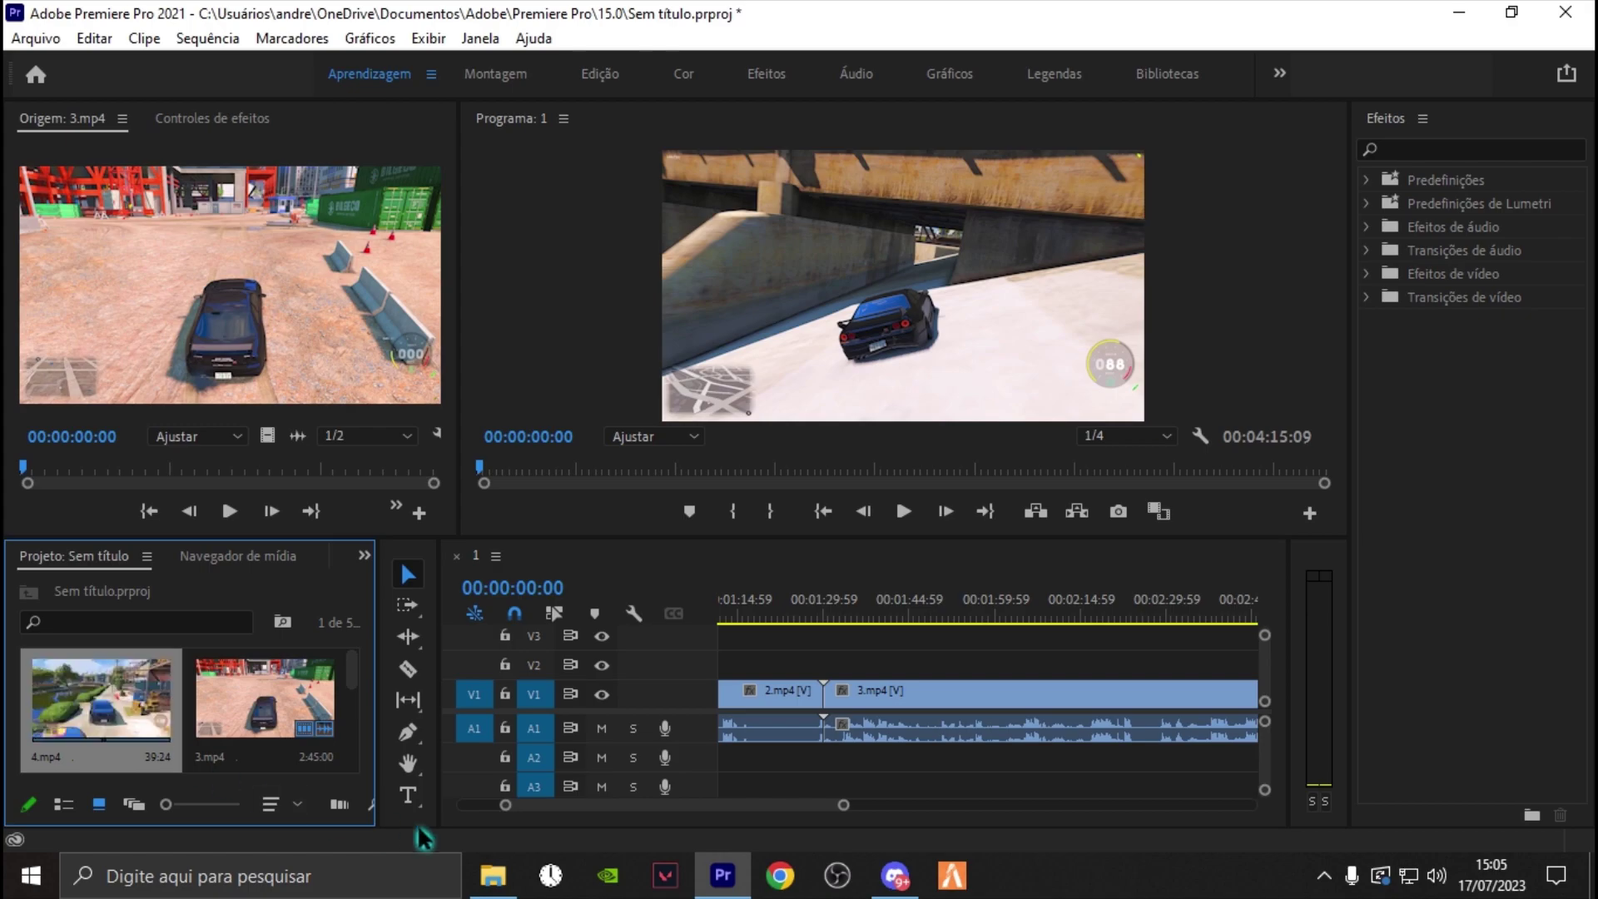
- Add 4.mp4 after 3.mp4 and zoom the timeline out
{"action": "left_click_drag", "start_coordinate": [630, 806], "coordinate": [719, 812]}
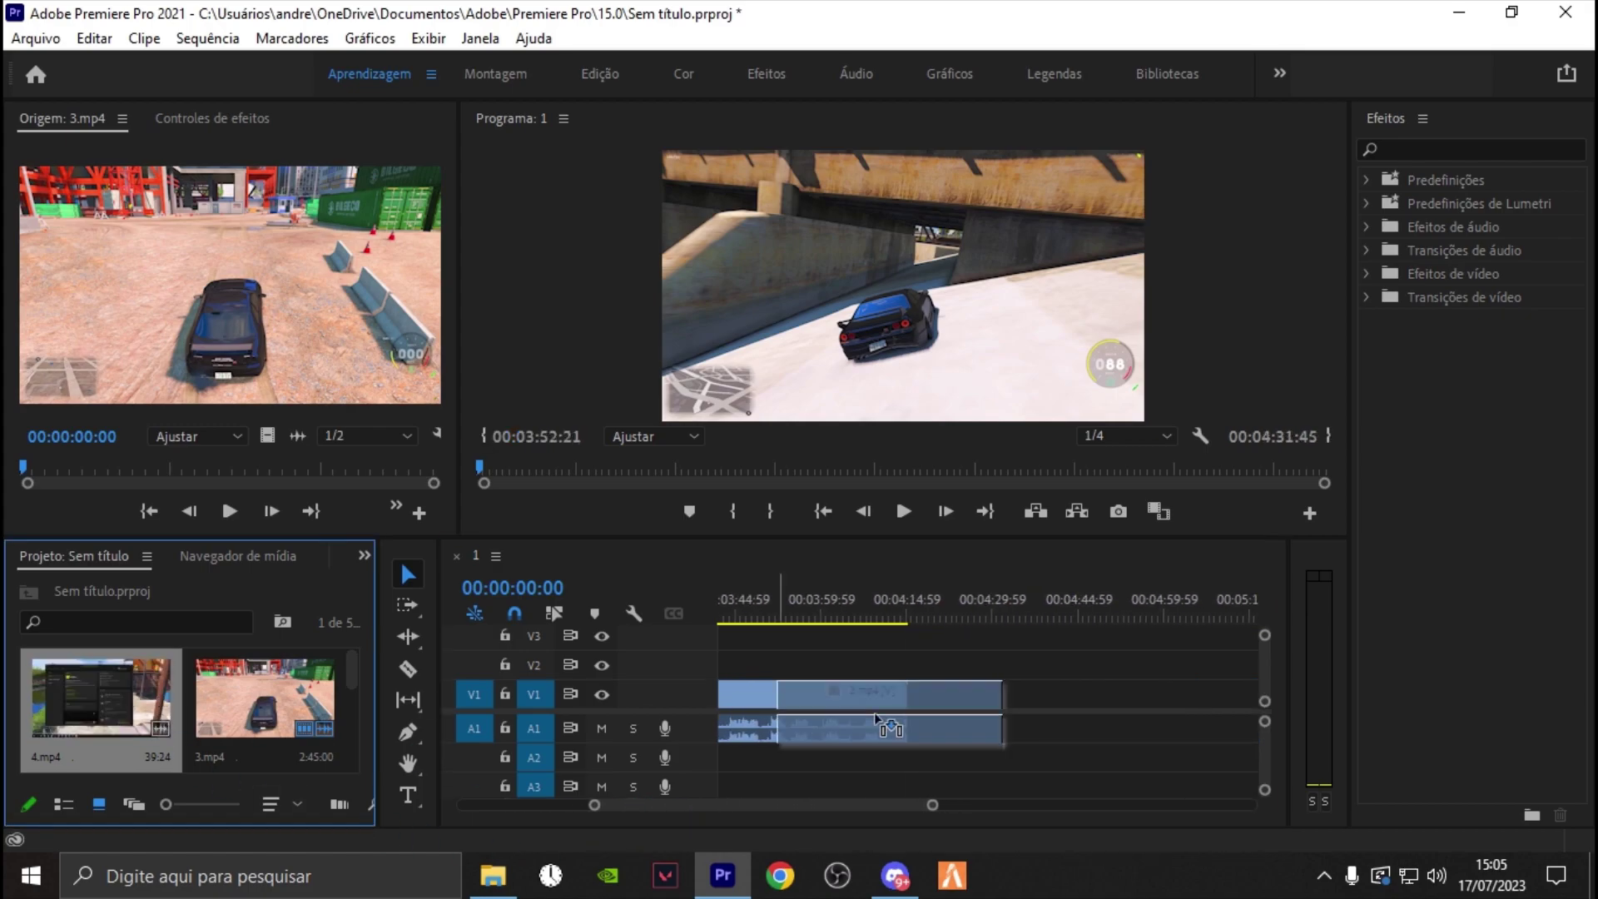
{"action": "left_click_drag", "start_coordinate": [100, 699], "coordinate": [924, 724]}
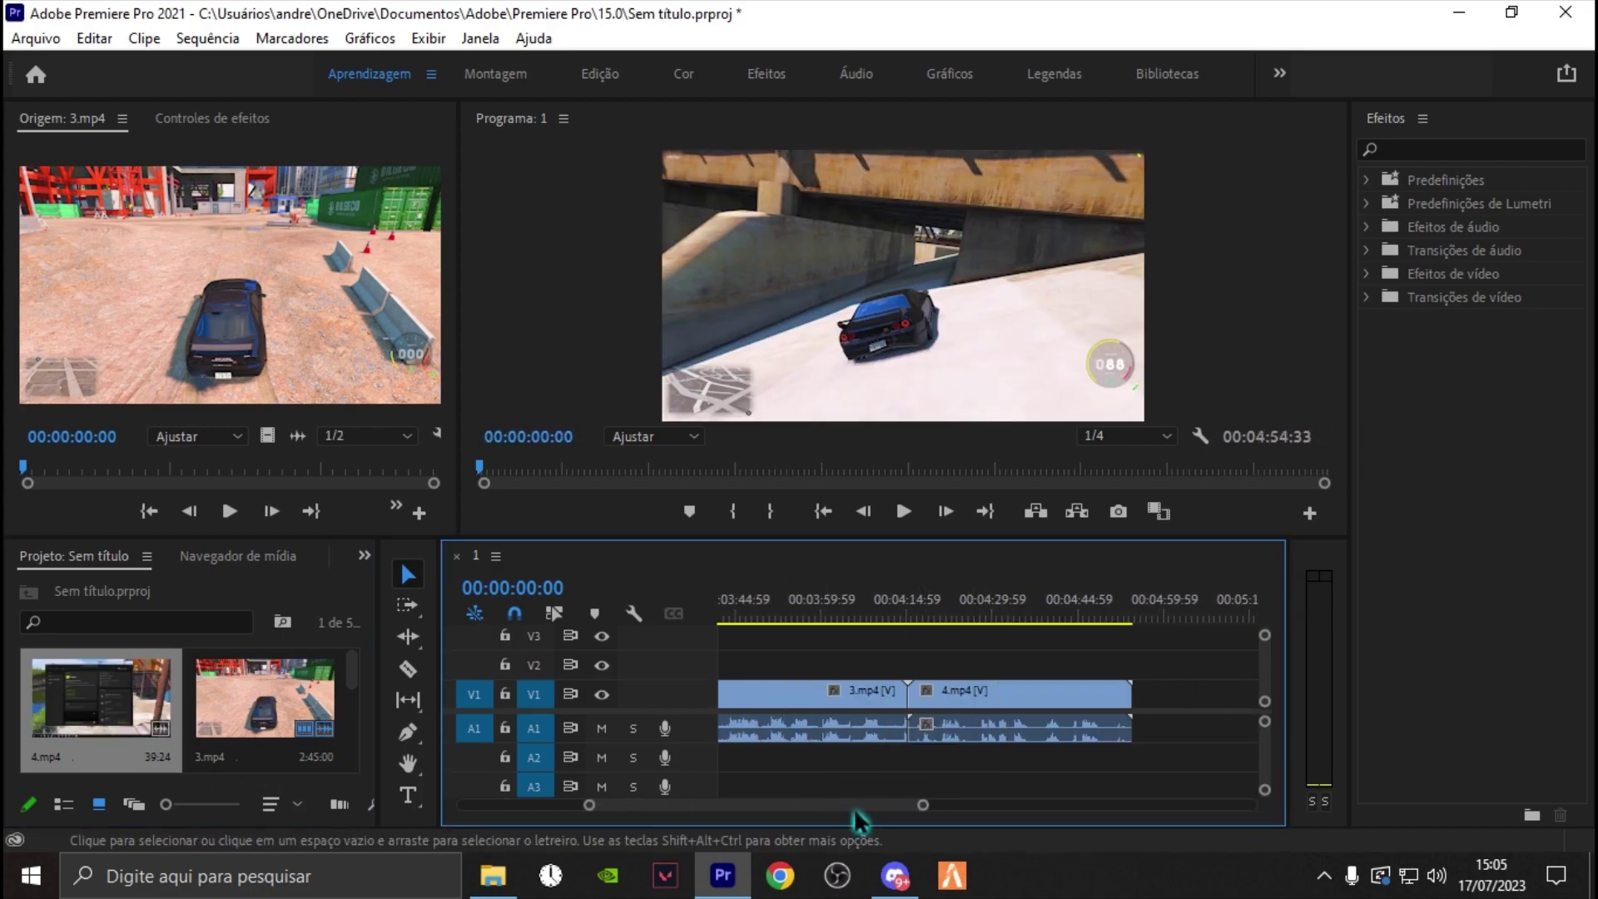
{"action": "left_click_drag", "start_coordinate": [837, 805], "coordinate": [671, 804]}
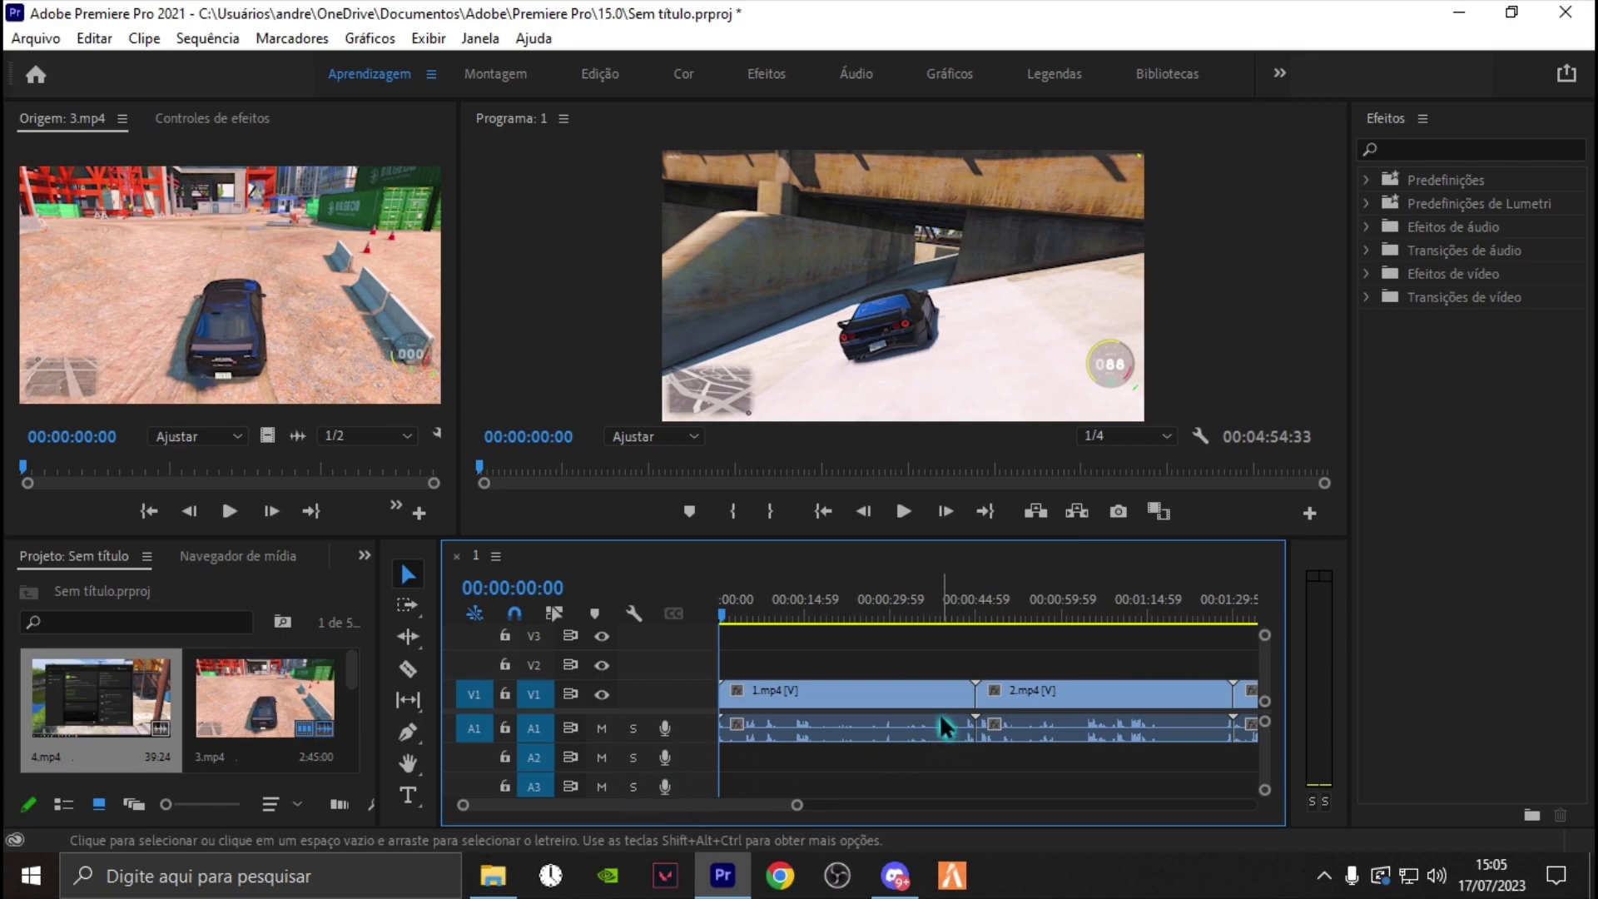
{"action": "key", "text": "minus"}
{"action": "key", "text": "minus"}
{"action": "key", "text": "minus"}
{"action": "key", "text": "minus"}
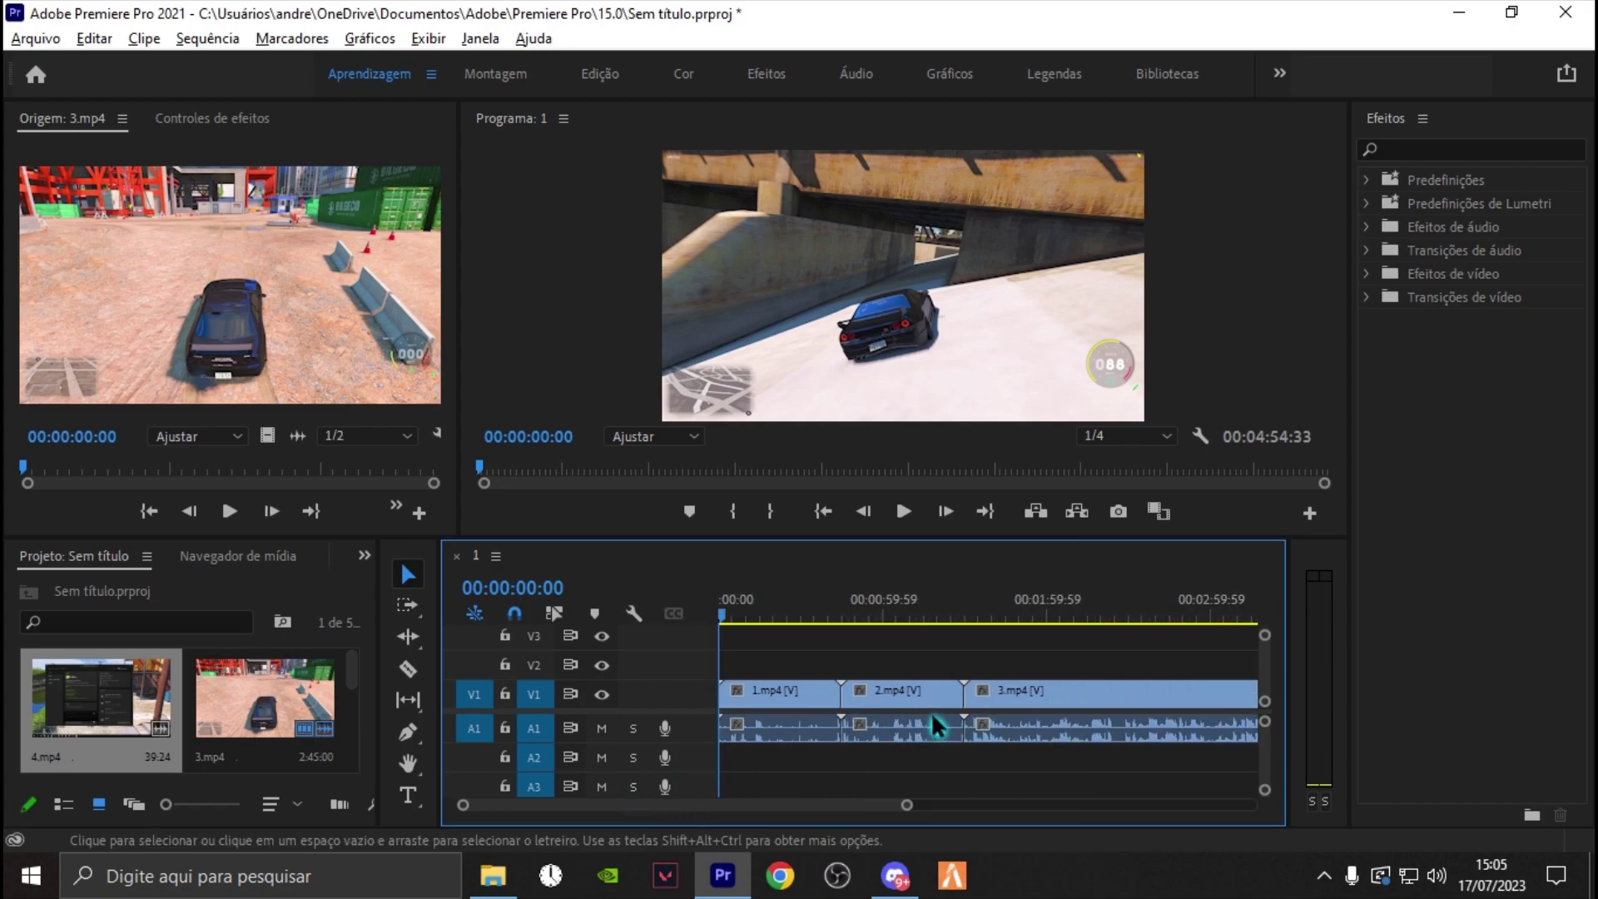
{"action": "key", "text": "minus"}
{"action": "key", "text": "minus"}
{"action": "key", "text": "minus"}
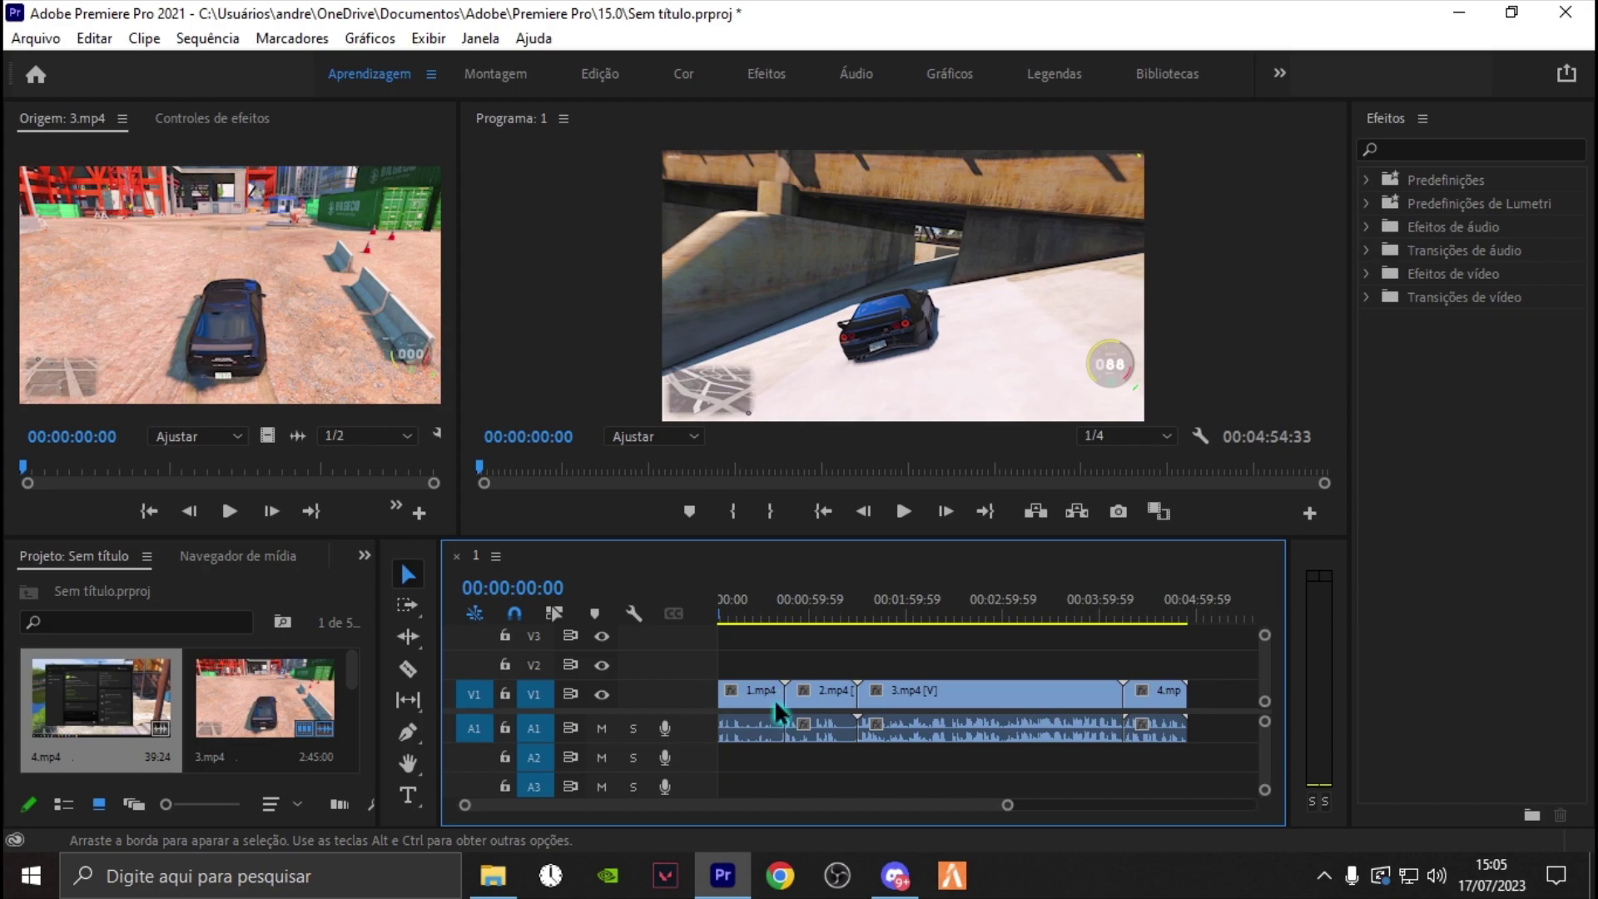
{"action": "left_click_drag", "start_coordinate": [766, 804], "coordinate": [636, 805]}
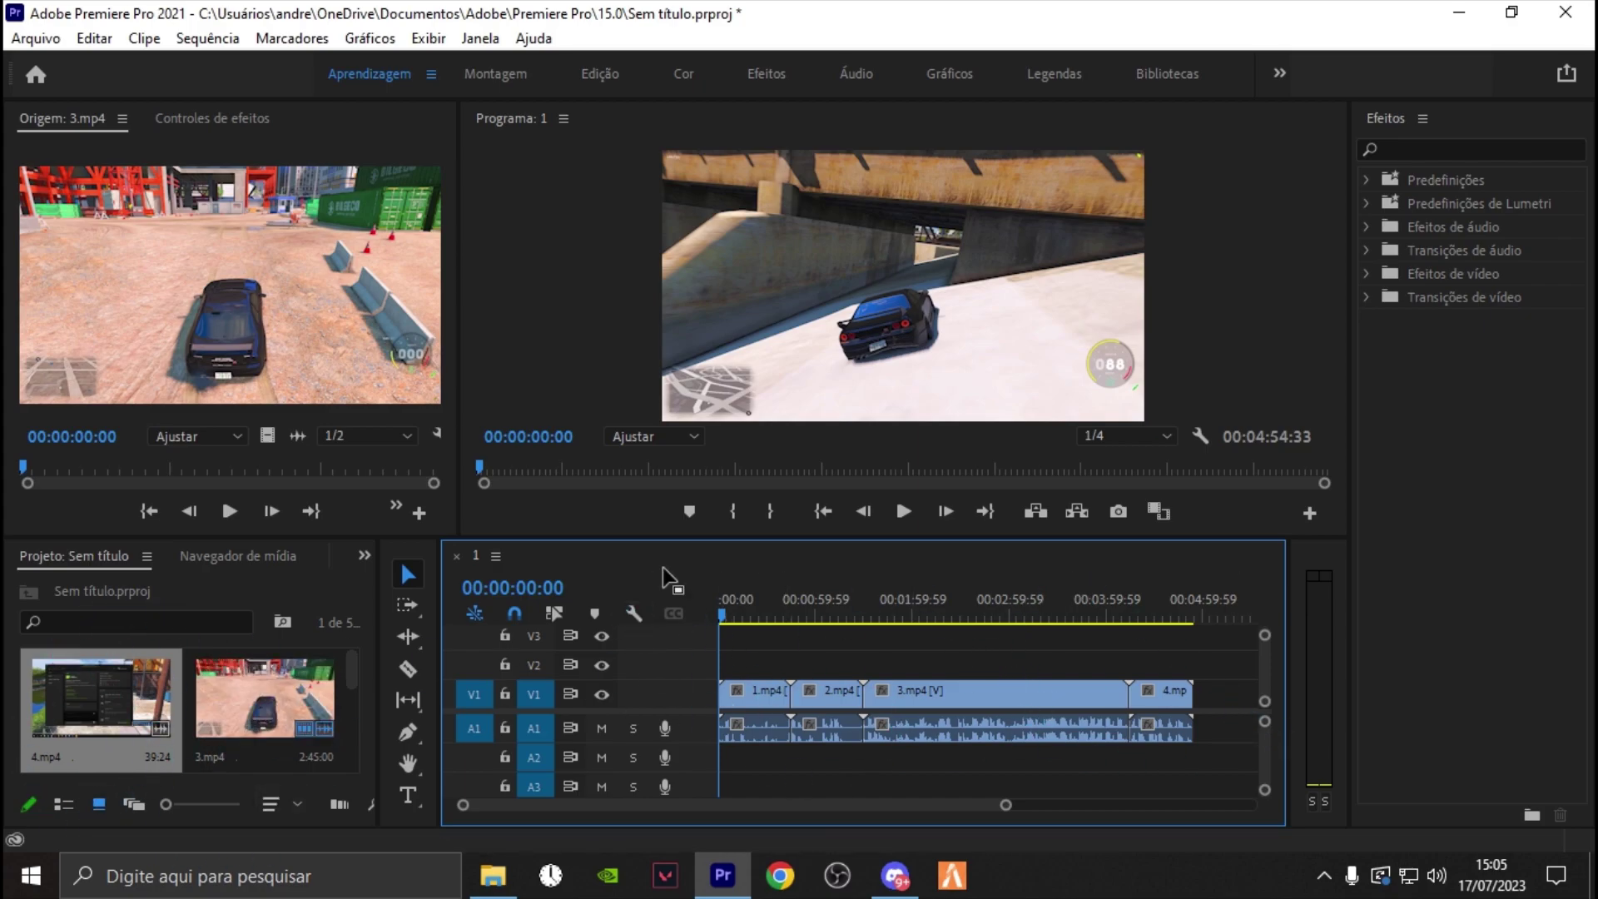
{"action": "left_click_drag", "start_coordinate": [896, 706], "coordinate": [1164, 722]}
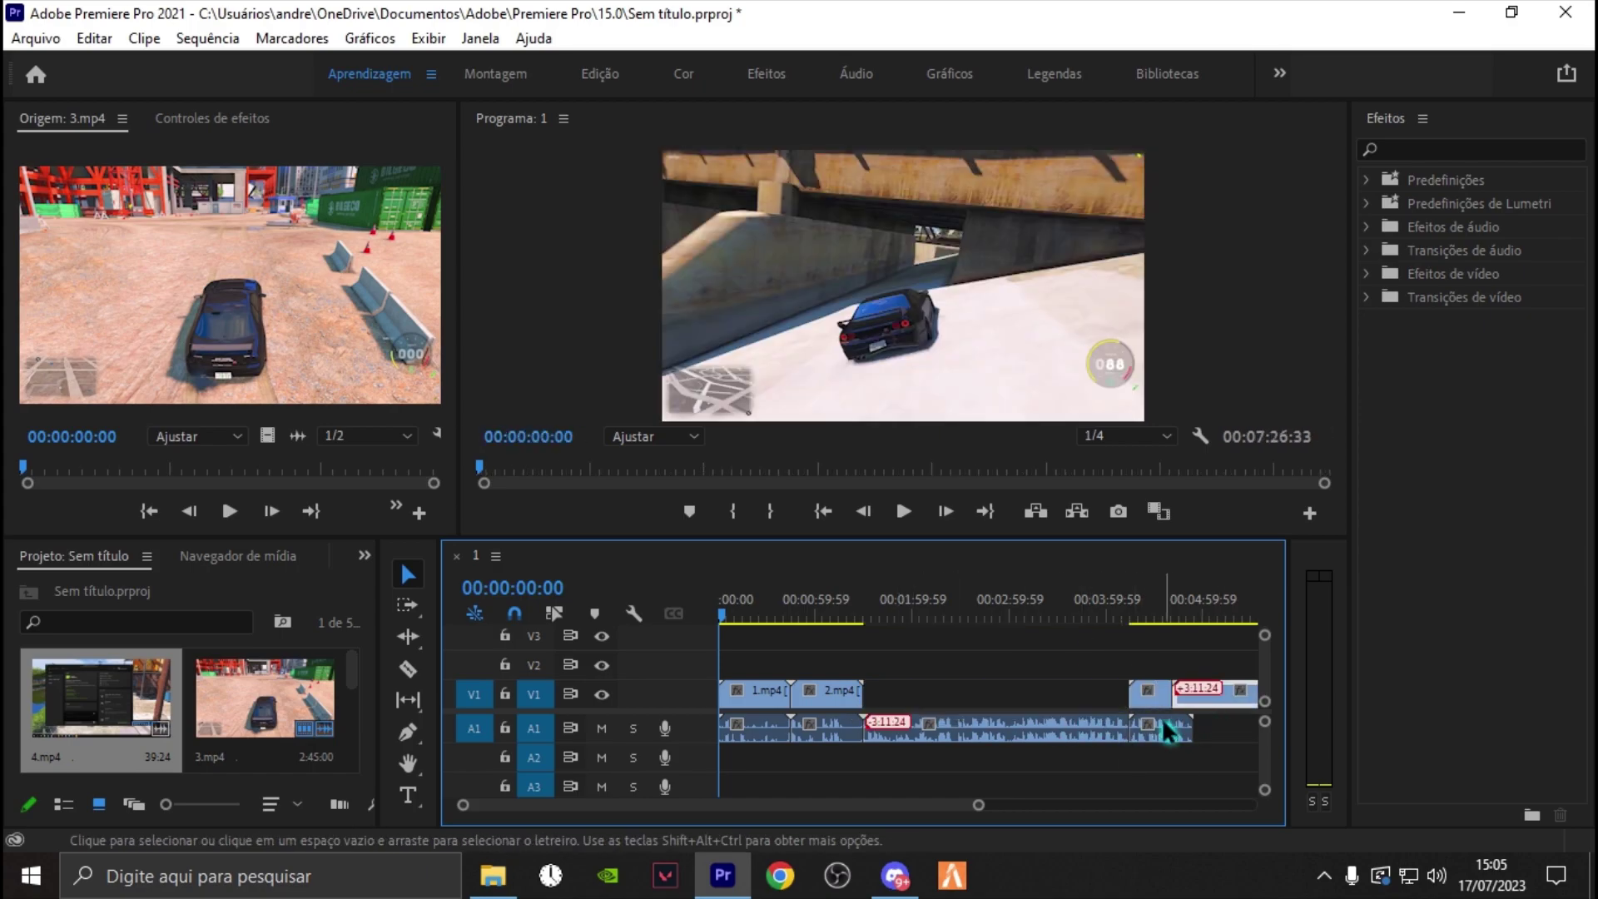
{"action": "key", "text": "ctrl+z"}
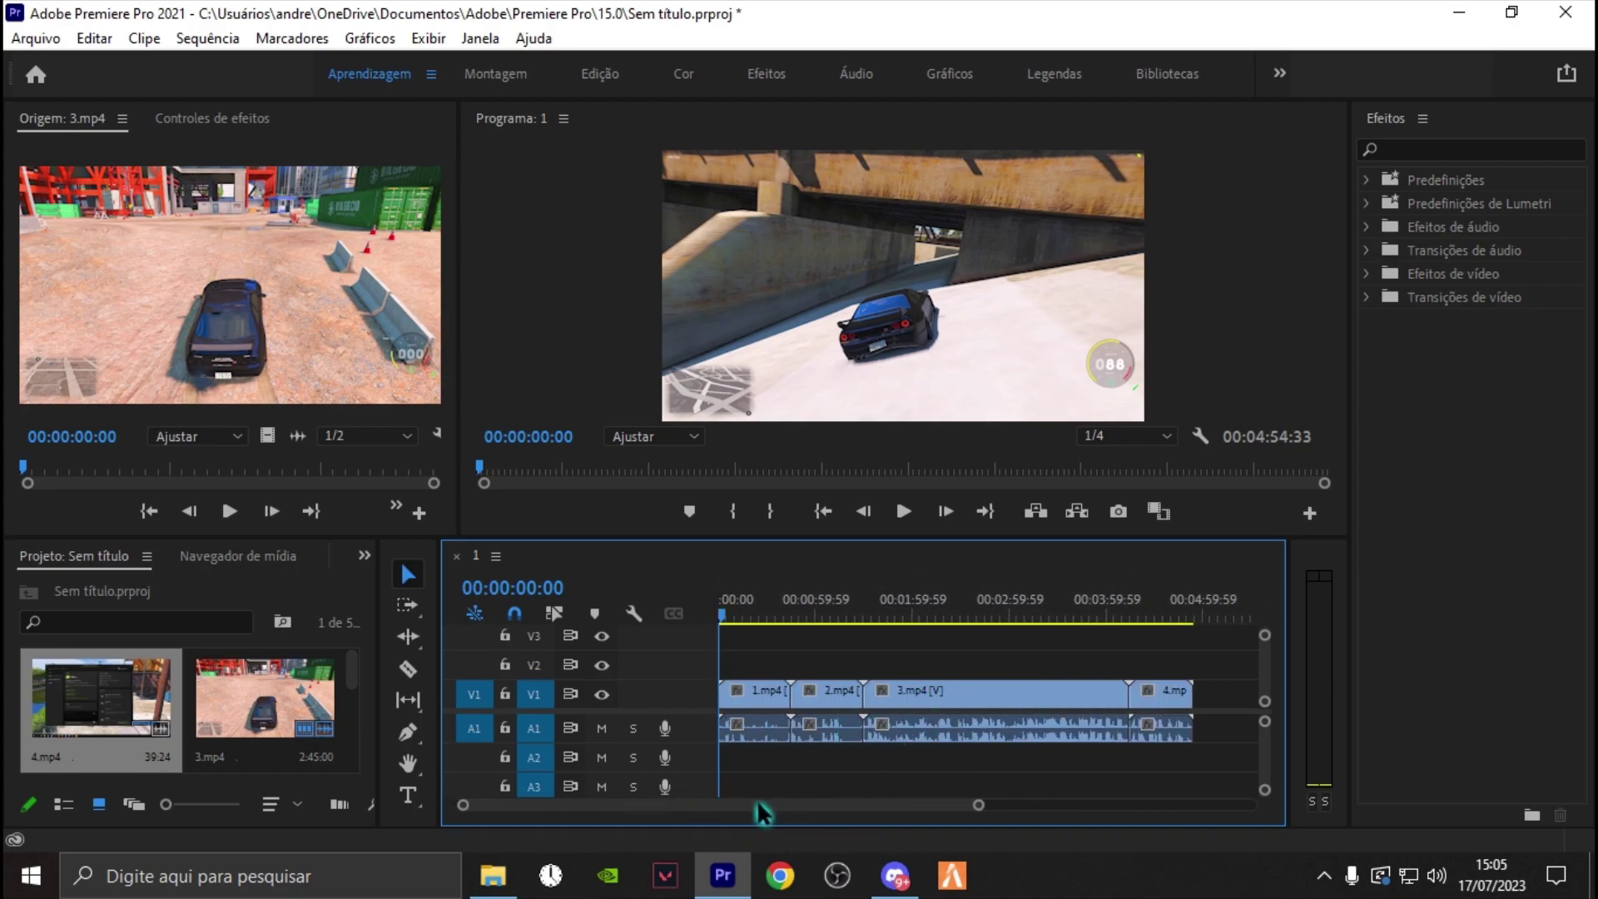
{"action": "scroll", "coordinate": [750, 693], "scroll_direction": "up", "scroll_amount": 2}
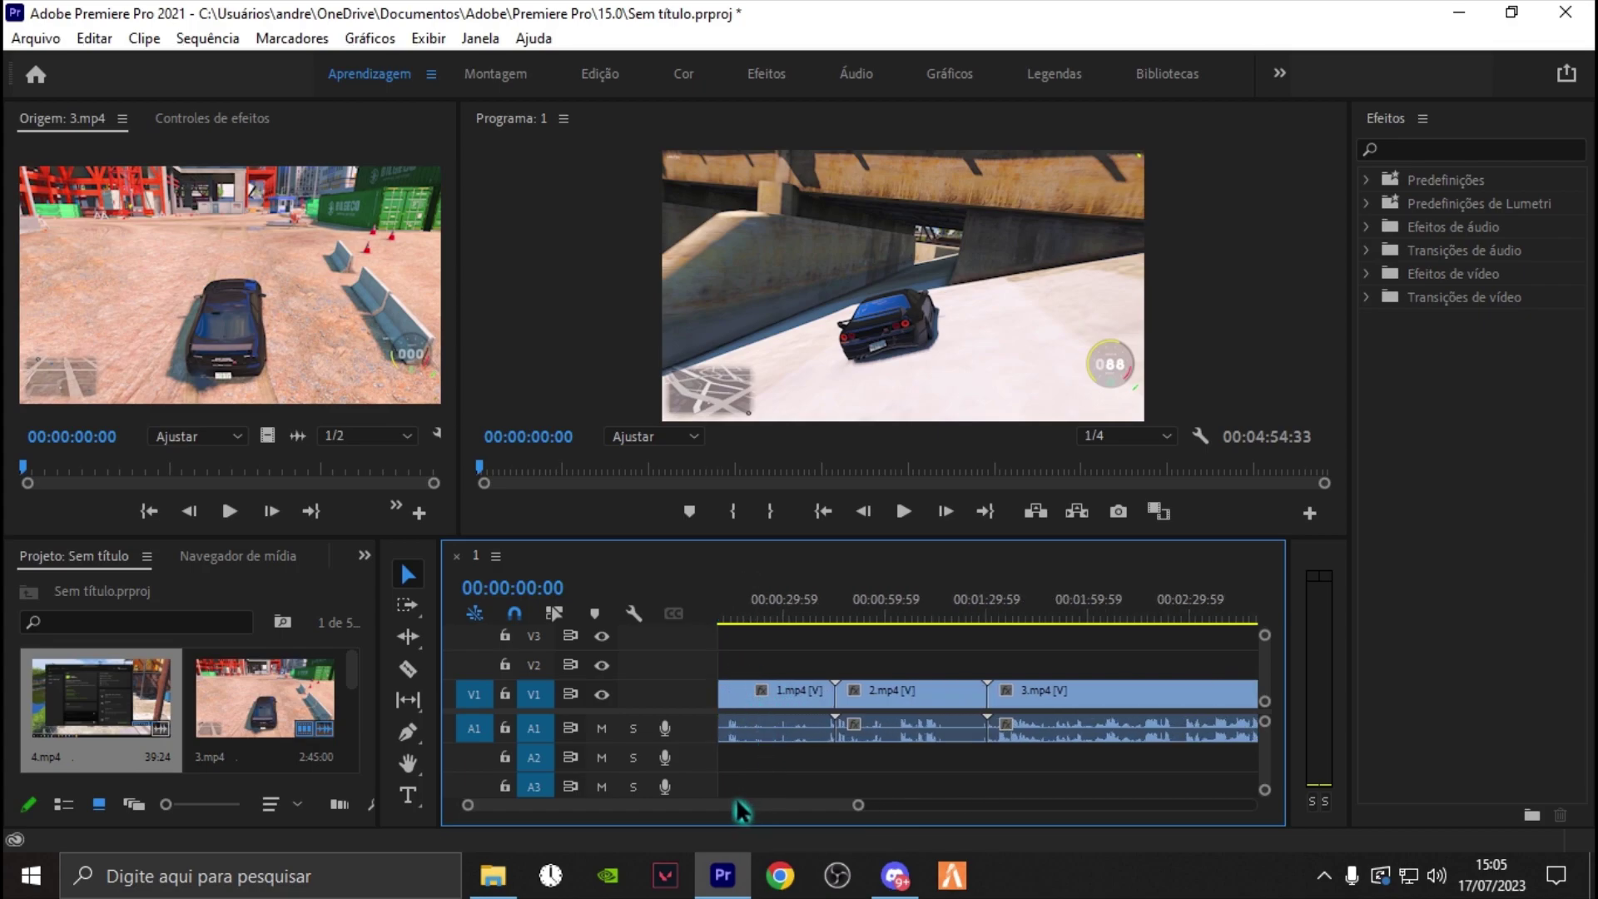
{"action": "left_click_drag", "start_coordinate": [741, 803], "coordinate": [616, 814]}
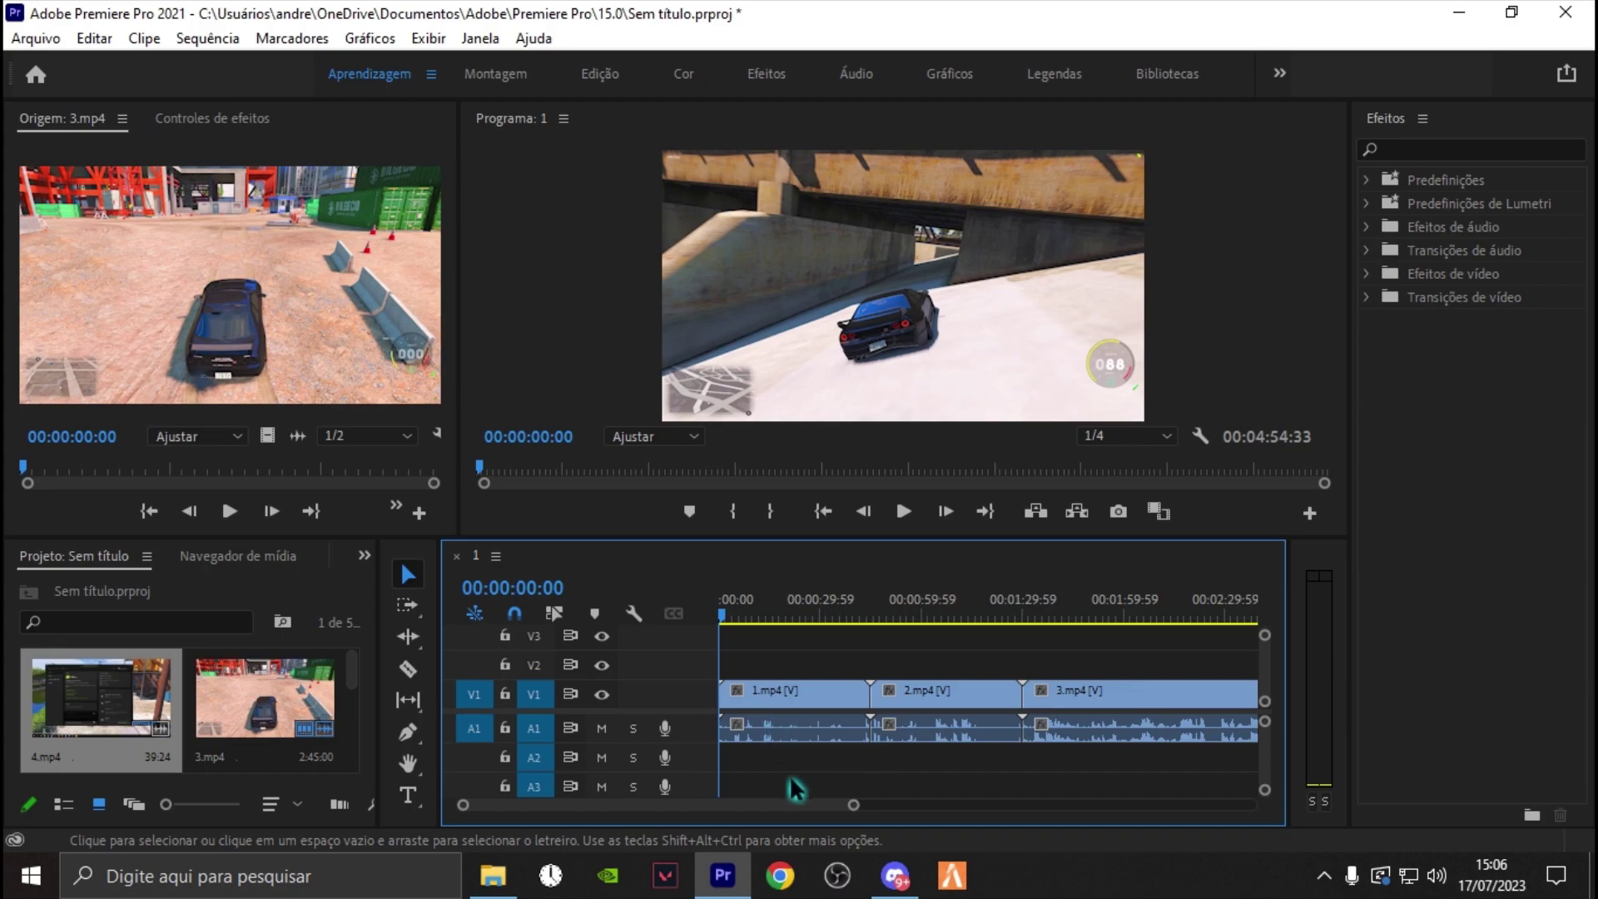
{"action": "scroll", "coordinate": [785, 707], "scroll_direction": "up", "scroll_amount": 3, "text": "alt"}
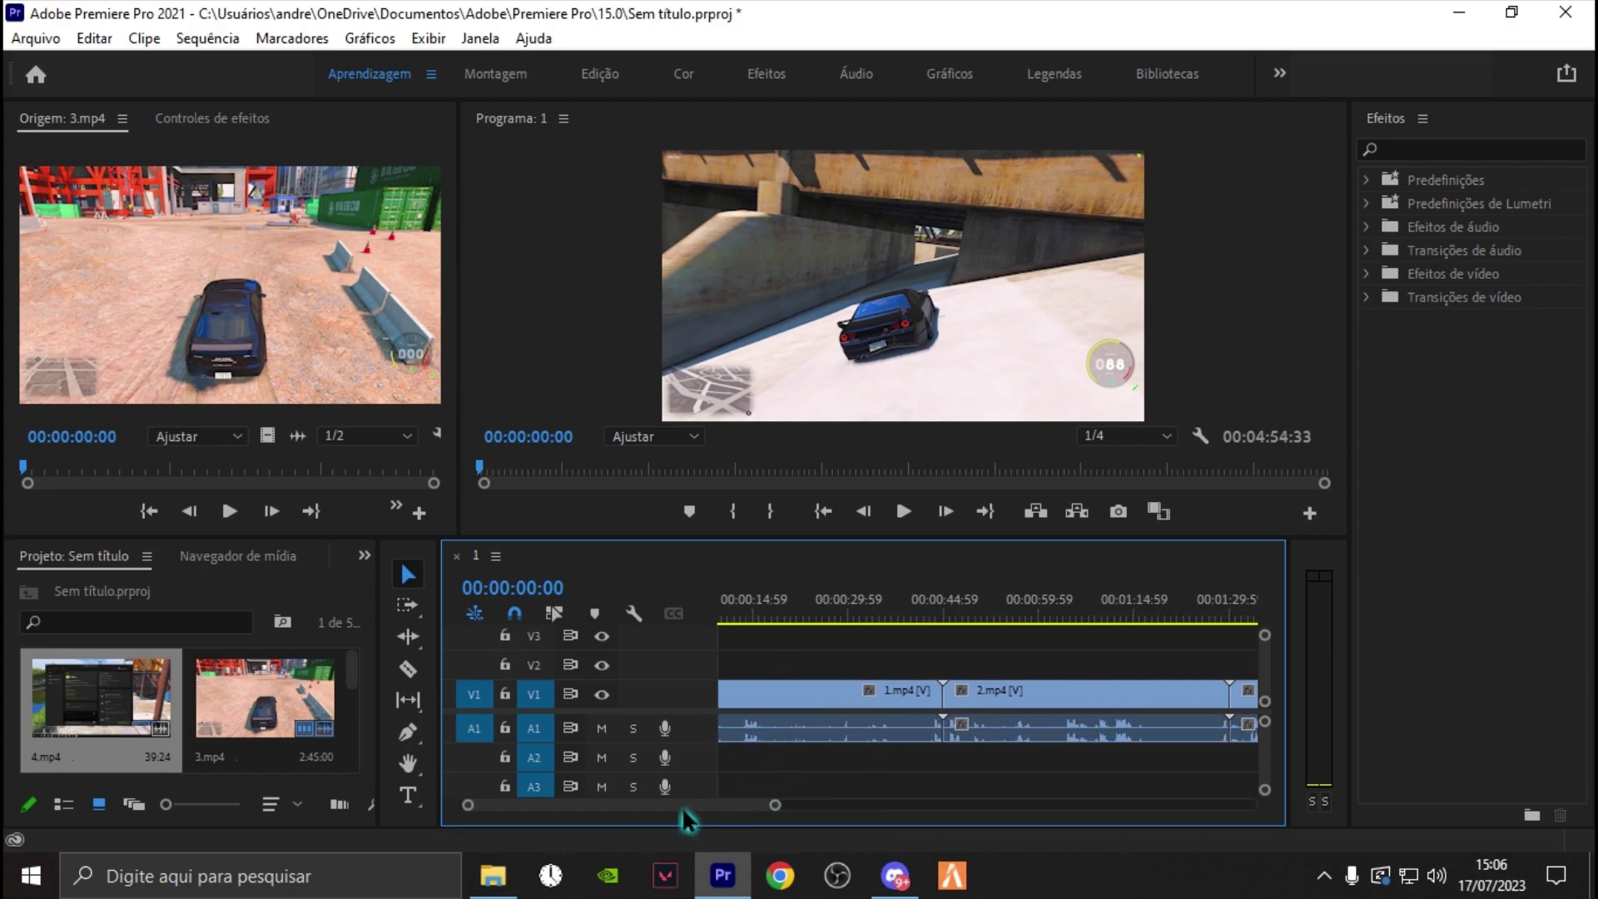
{"action": "left_click_drag", "start_coordinate": [682, 806], "coordinate": [605, 794]}
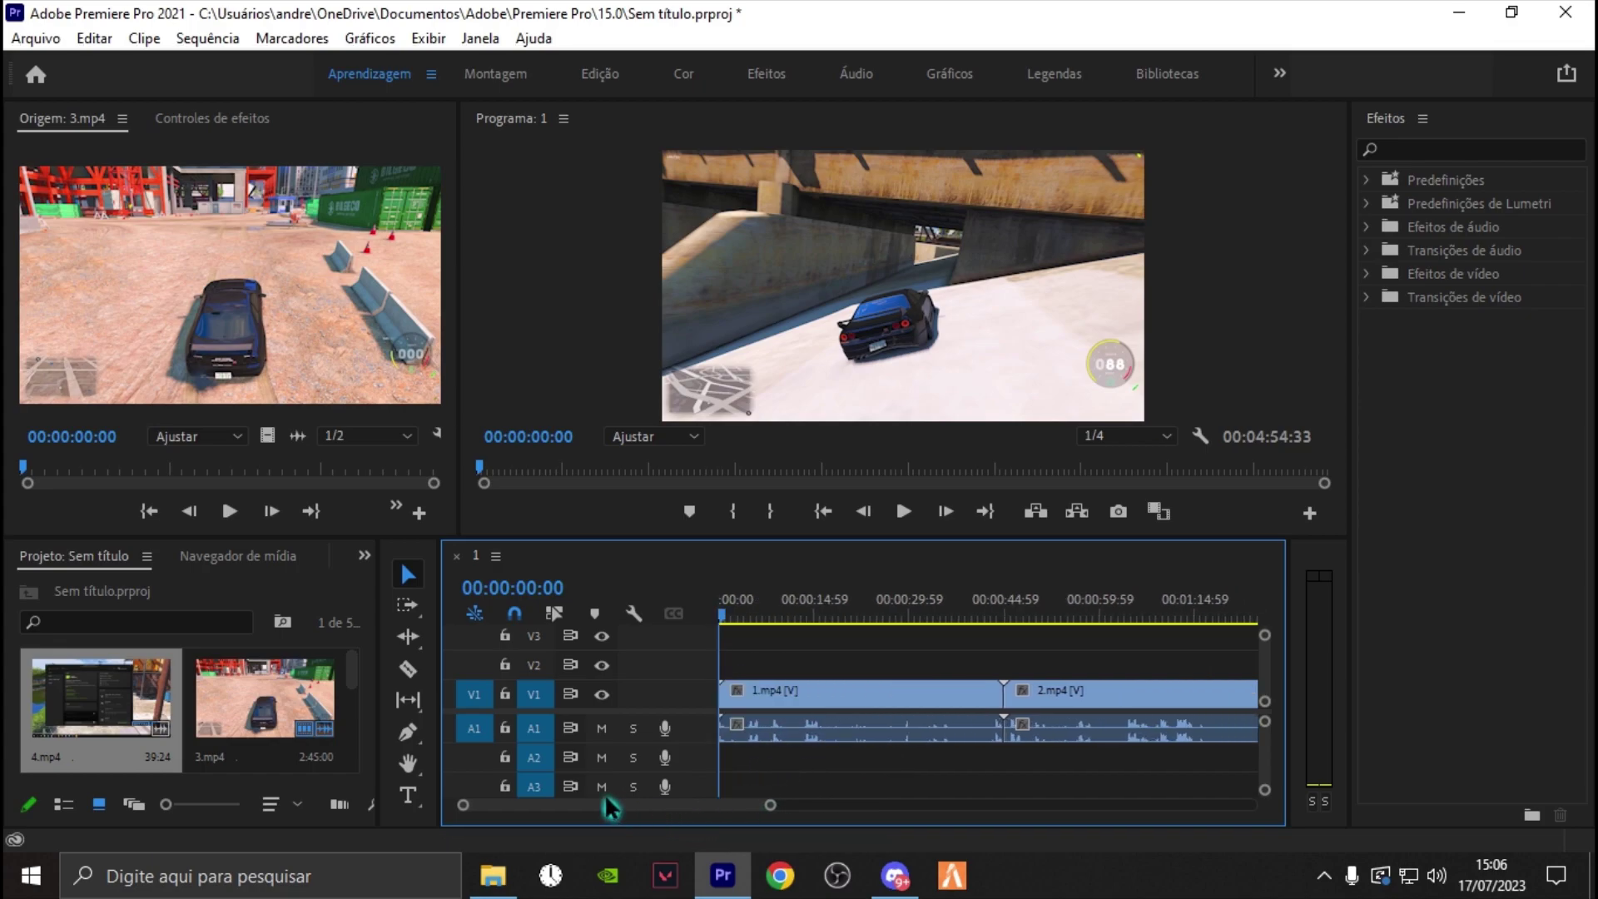
{"action": "mouse_move", "coordinate": [722, 616]}
{"action": "left_mouse_down"}
{"action": "mouse_move", "coordinate": [809, 616]}
{"action": "mouse_move", "coordinate": [692, 602]}
{"action": "mouse_move", "coordinate": [713, 605]}
{"action": "left_mouse_up"}
{"action": "left_click_drag", "start_coordinate": [720, 616], "coordinate": [897, 617]}
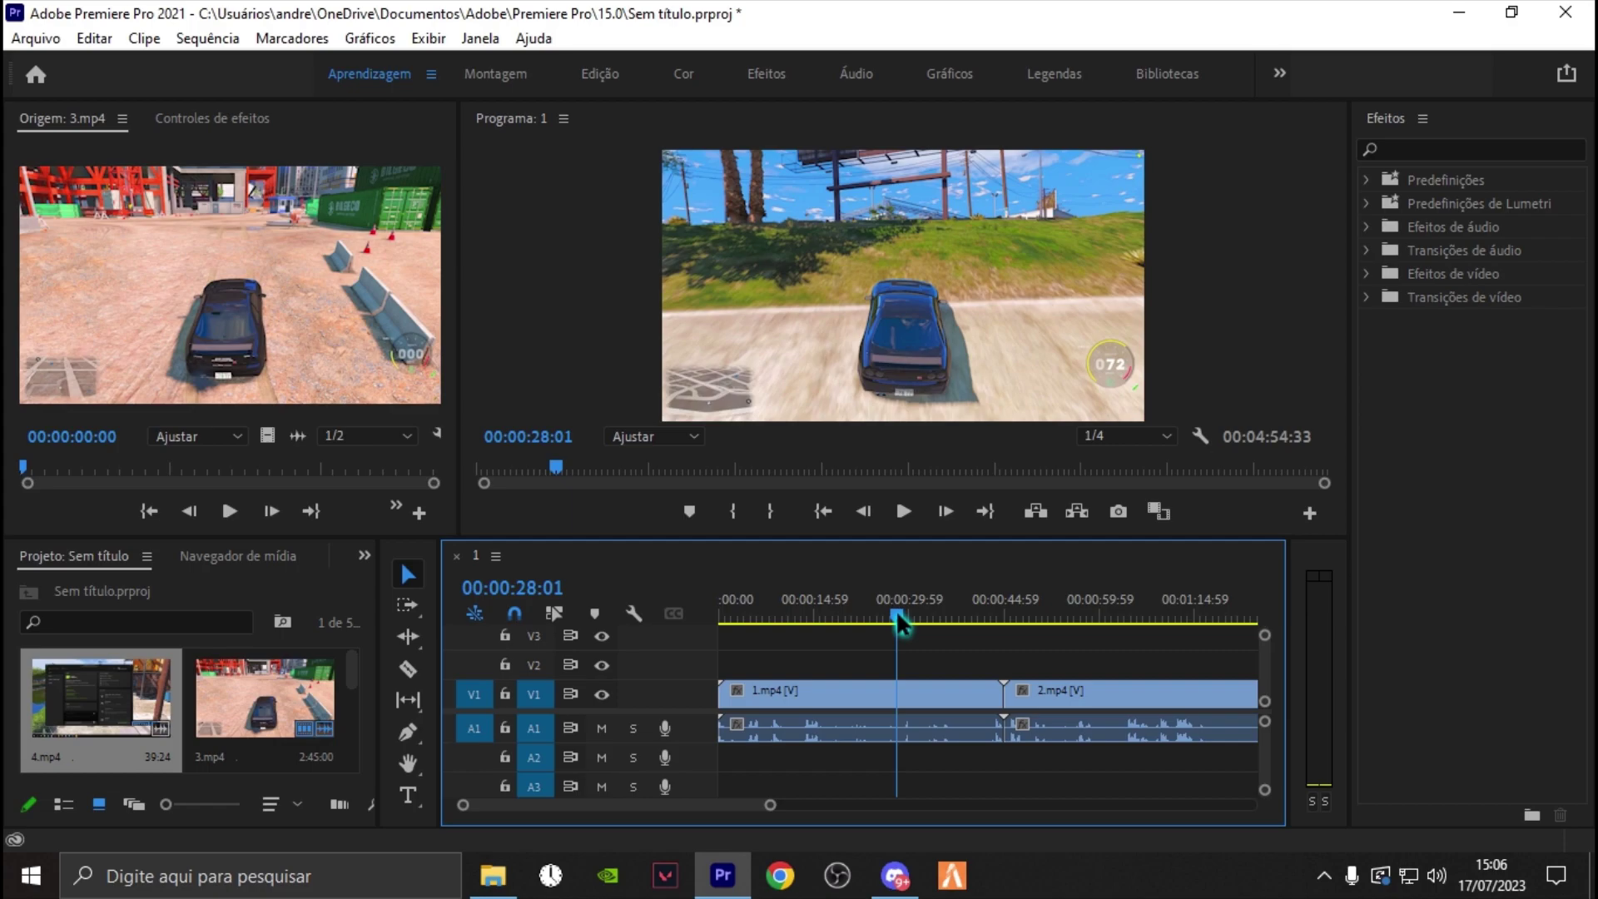
{"action": "mouse_move", "coordinate": [897, 616]}
{"action": "left_mouse_down"}
{"action": "mouse_move", "coordinate": [864, 616]}
{"action": "mouse_move", "coordinate": [922, 617]}
{"action": "left_mouse_up"}
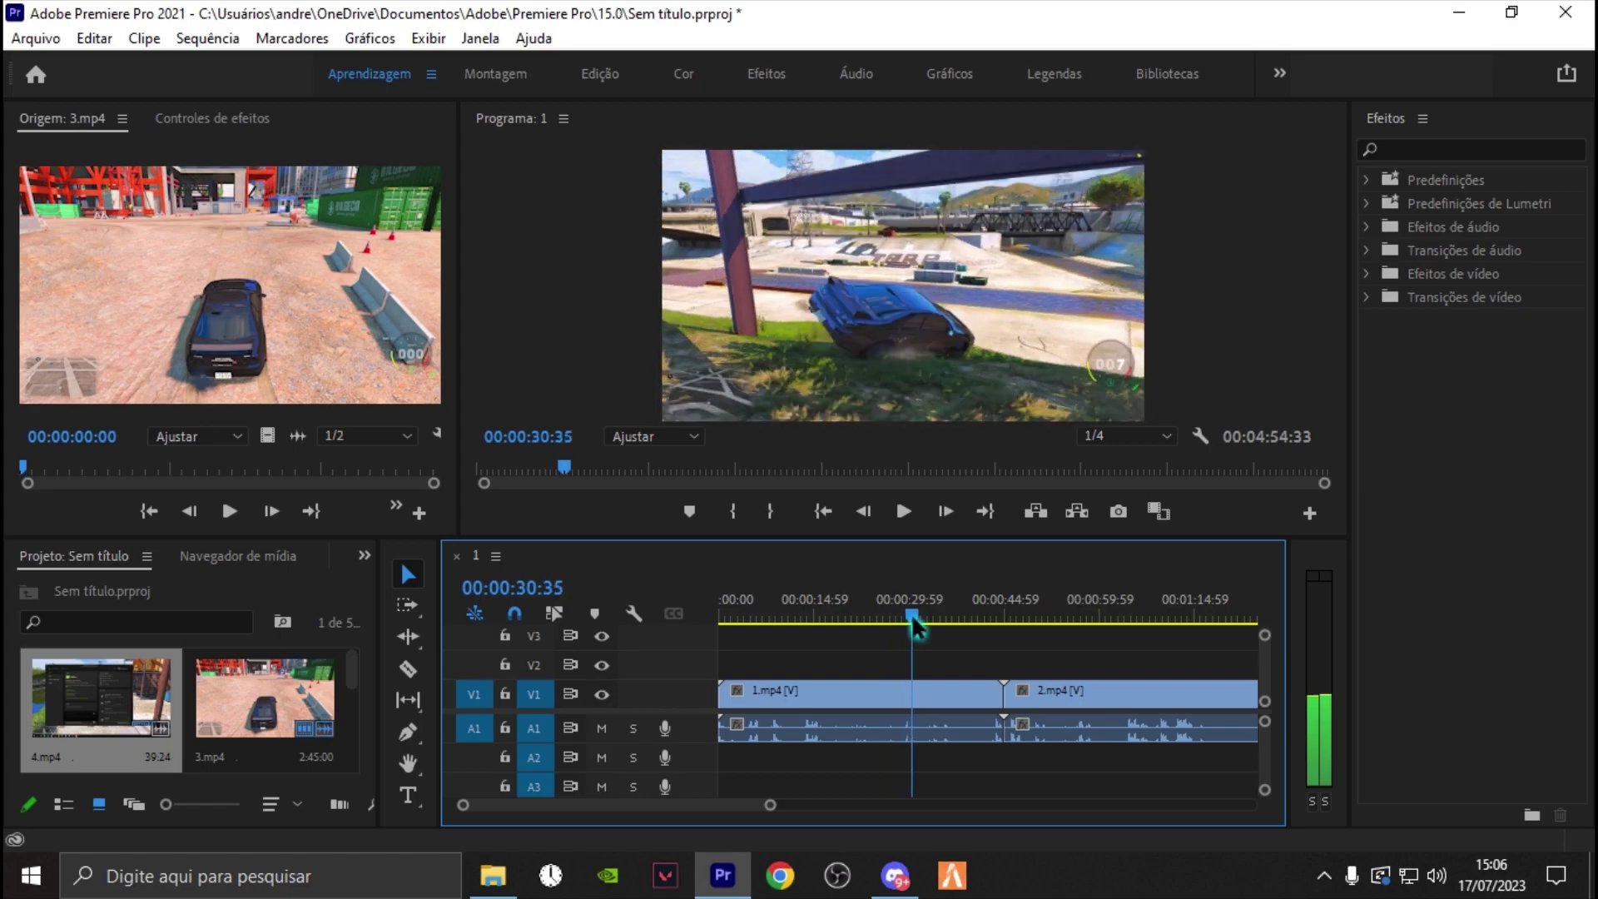
- Turn on Linked Selection, split 1.mp4 at 00:00:32:15 and delete its opening part
{"action": "left_click", "coordinate": [924, 688]}
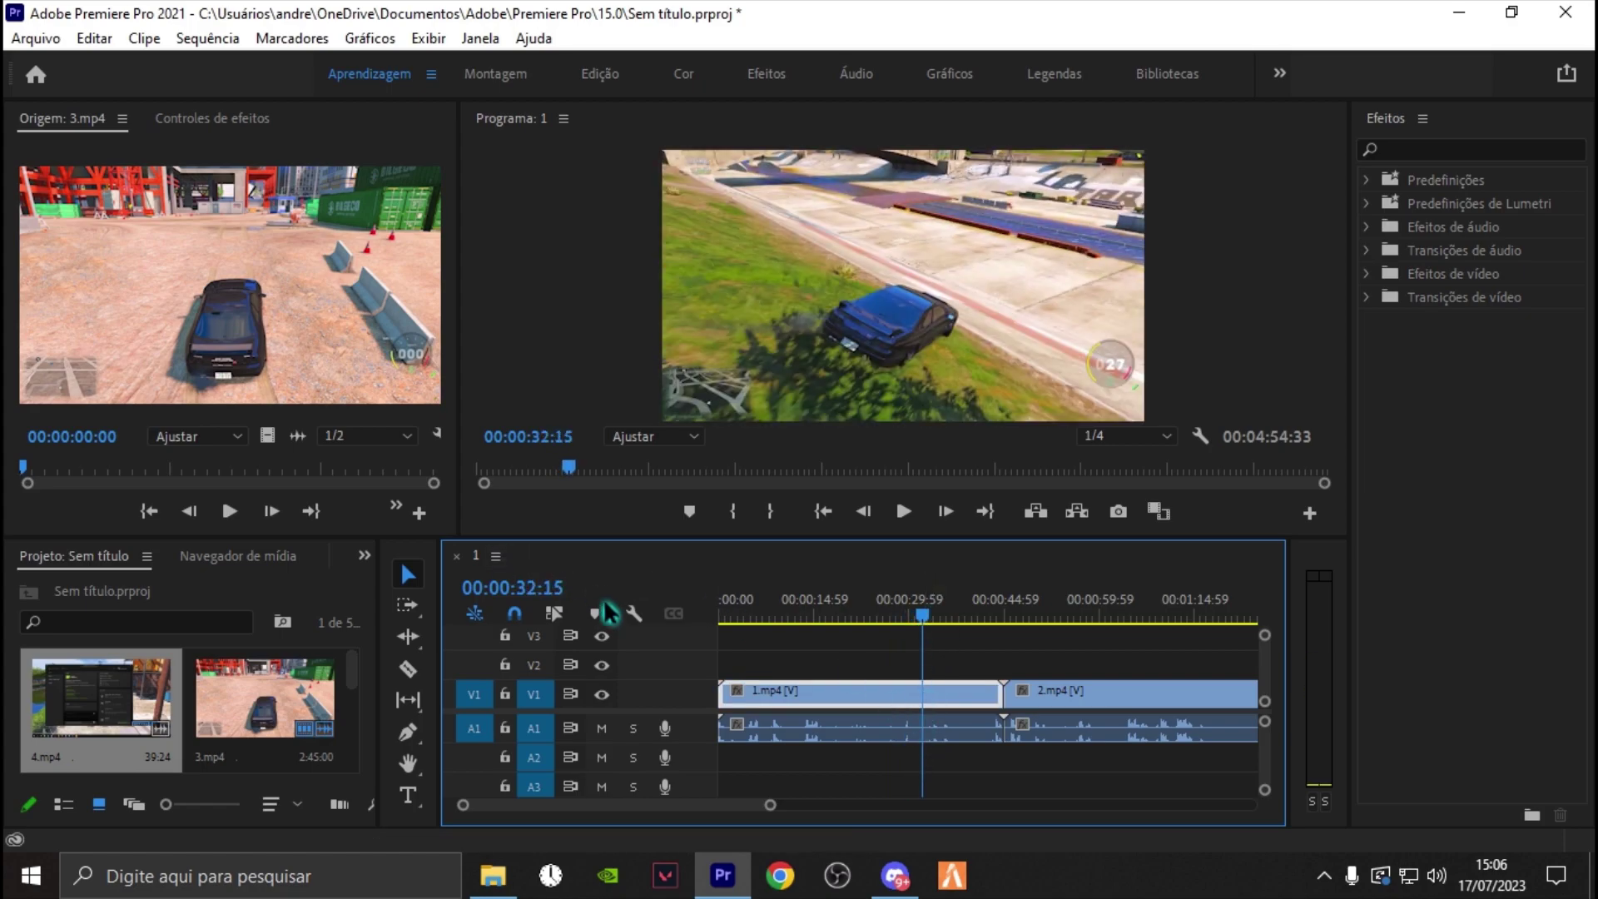
{"action": "left_click", "coordinate": [556, 615]}
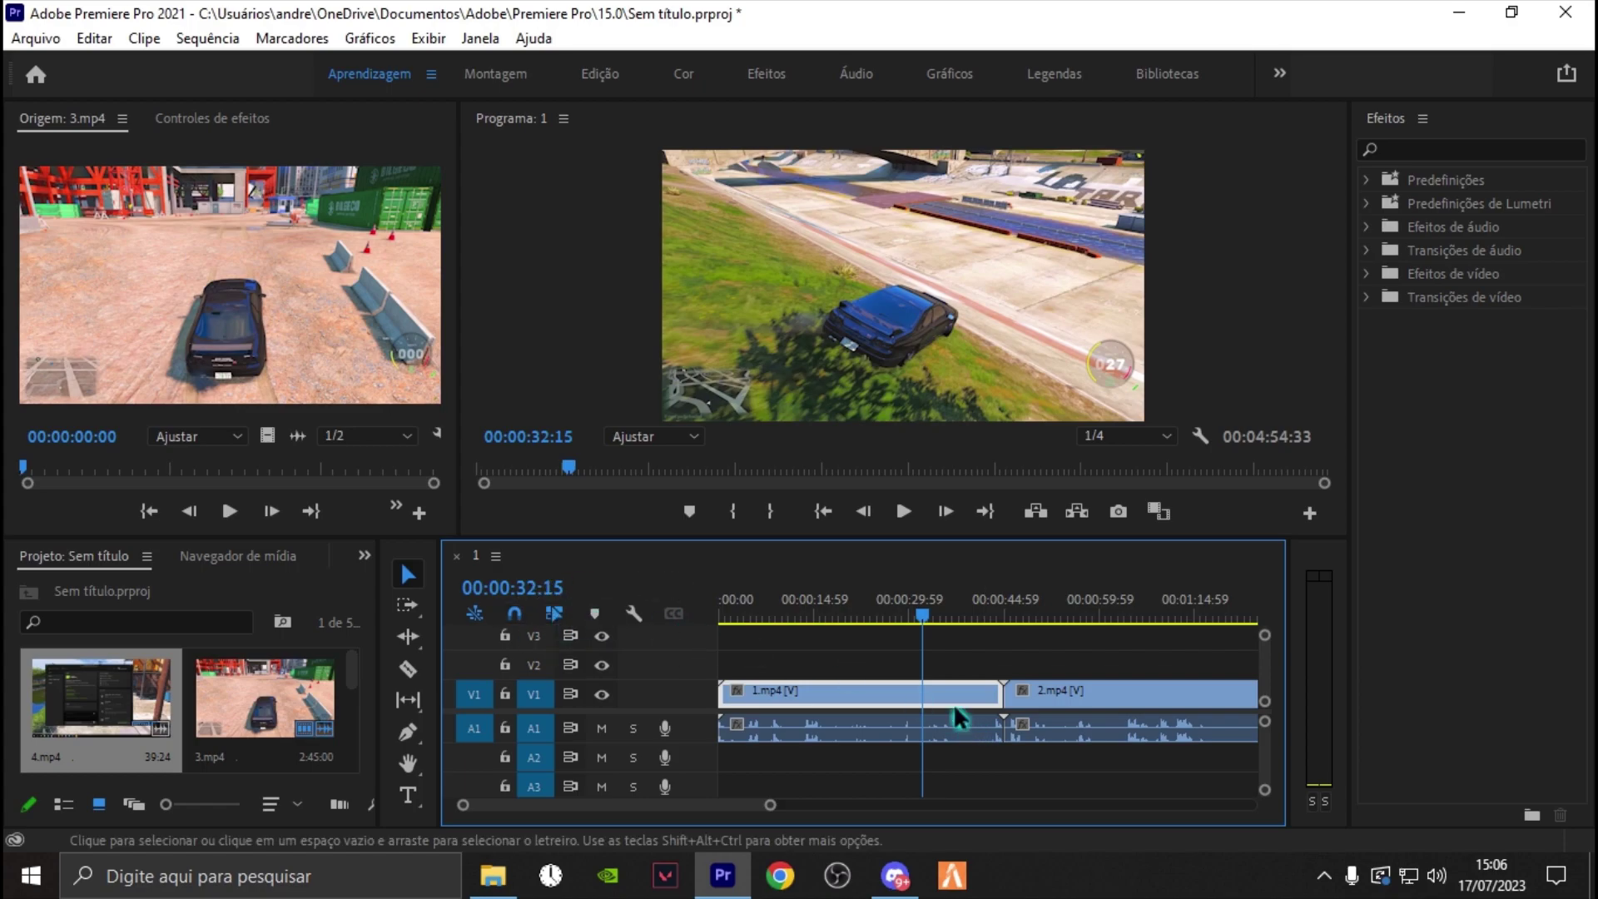
{"action": "left_click", "coordinate": [928, 701]}
{"action": "left_click", "coordinate": [915, 696]}
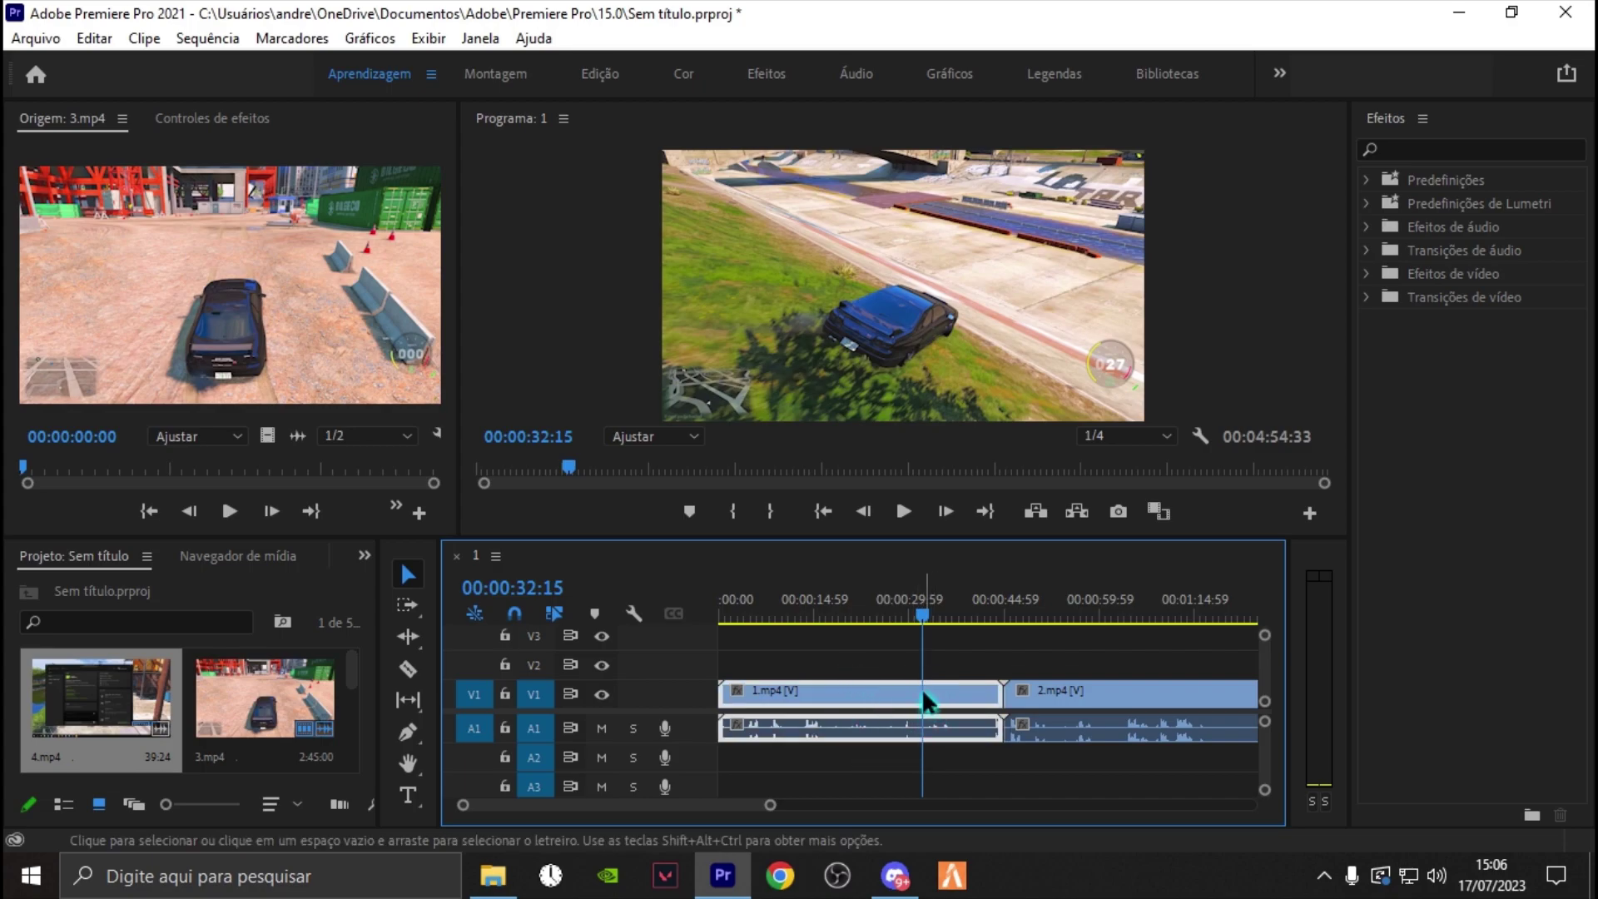
{"action": "key", "text": "c"}
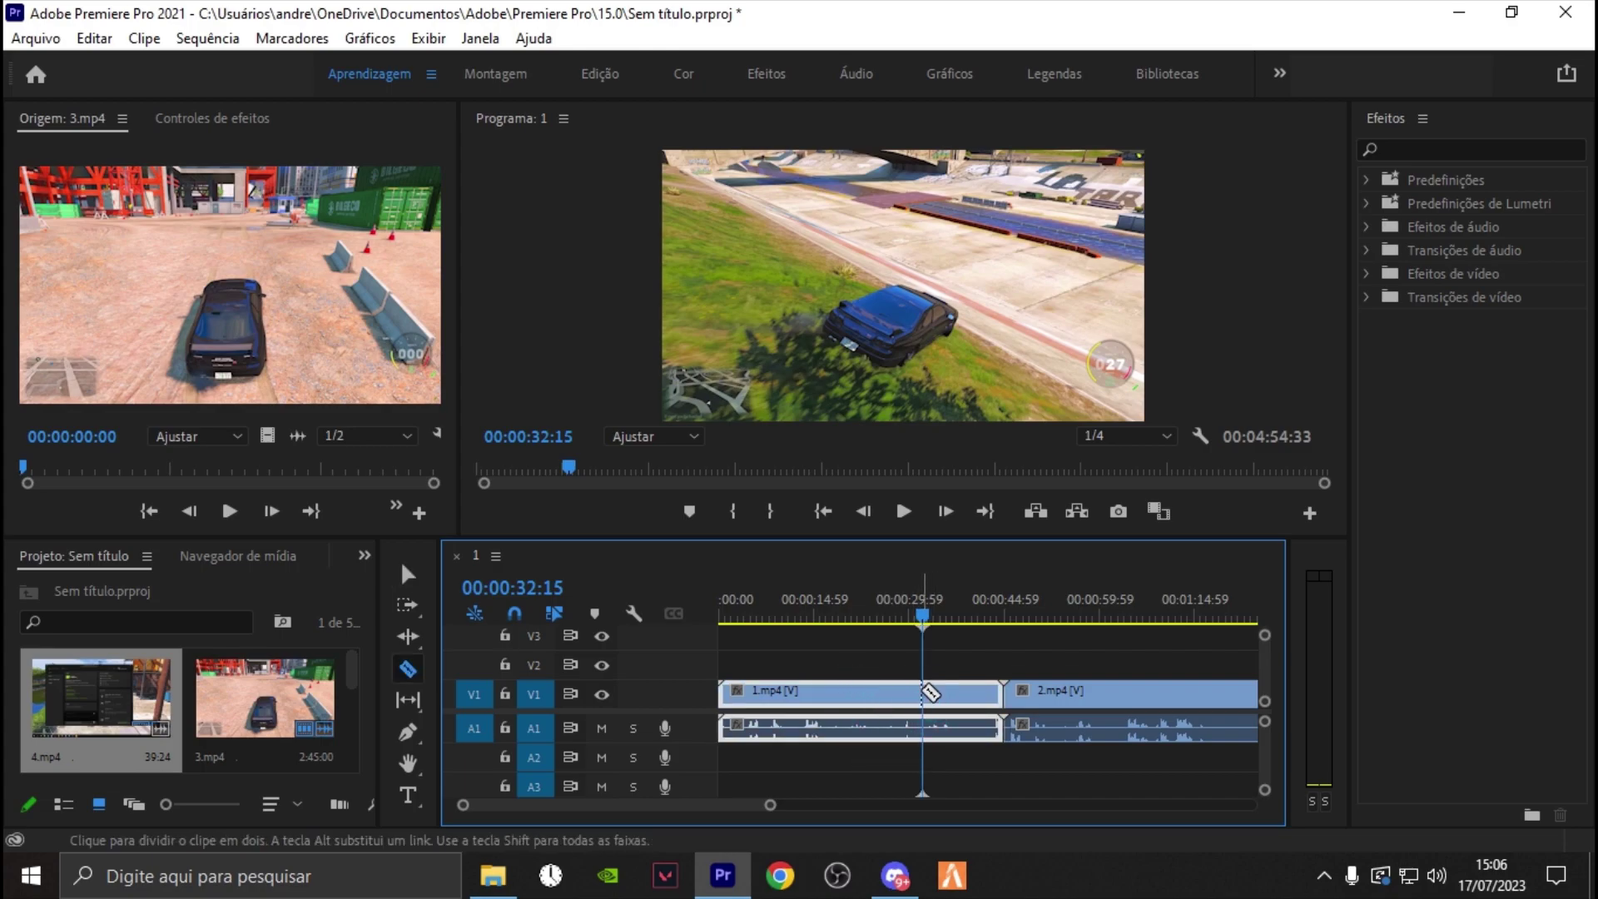
{"action": "left_click", "coordinate": [924, 692]}
{"action": "key", "text": "v"}
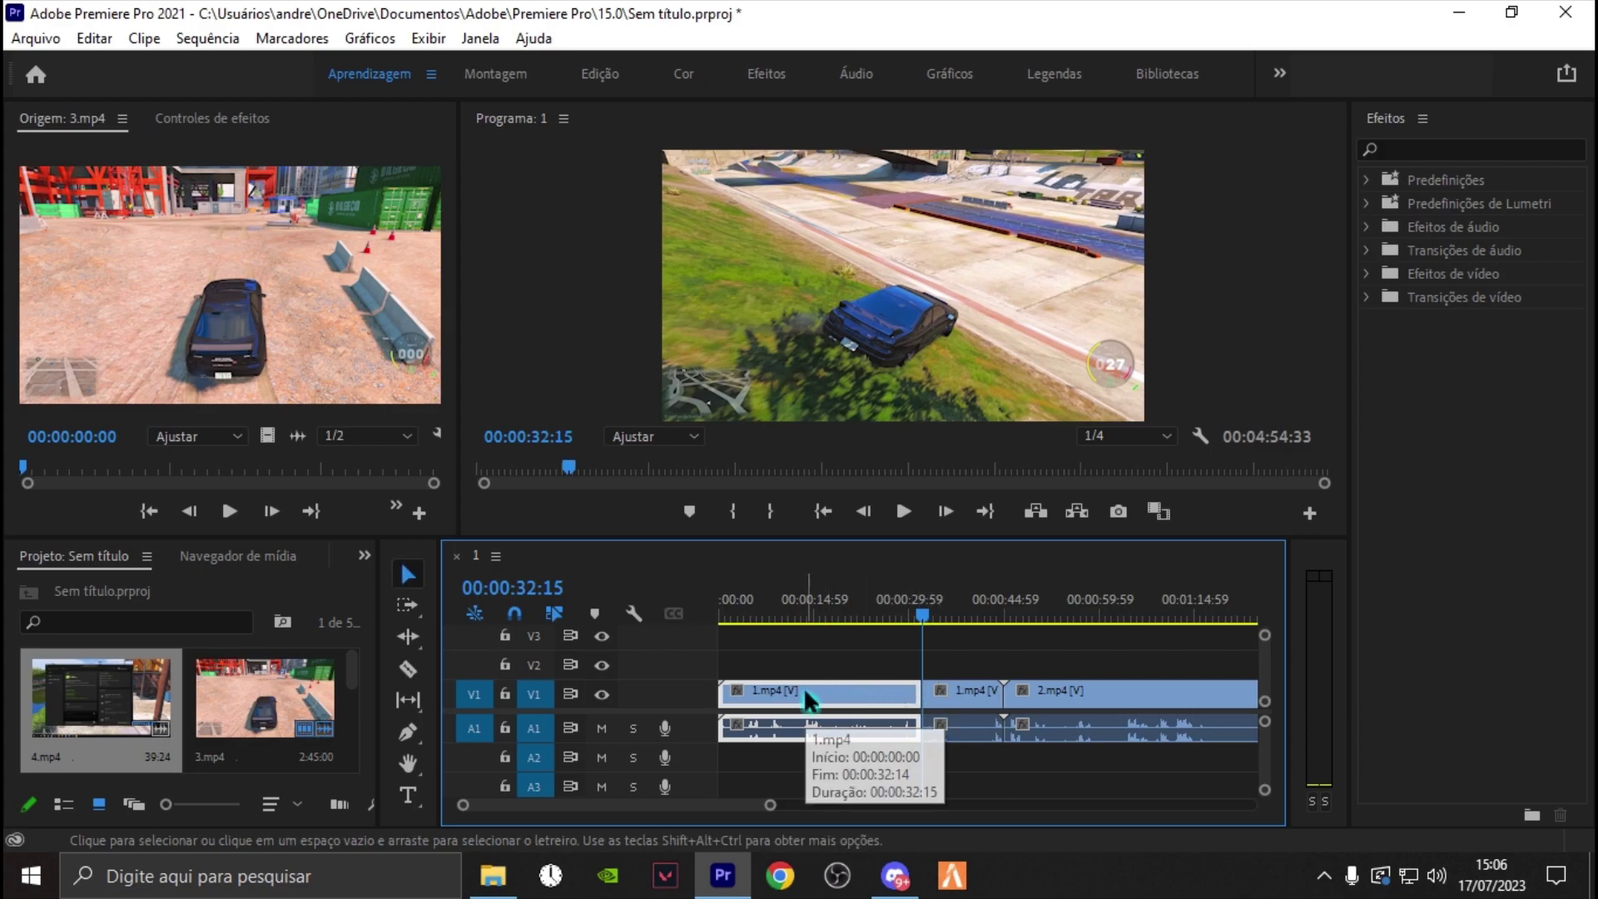
{"action": "key", "text": "Delete"}
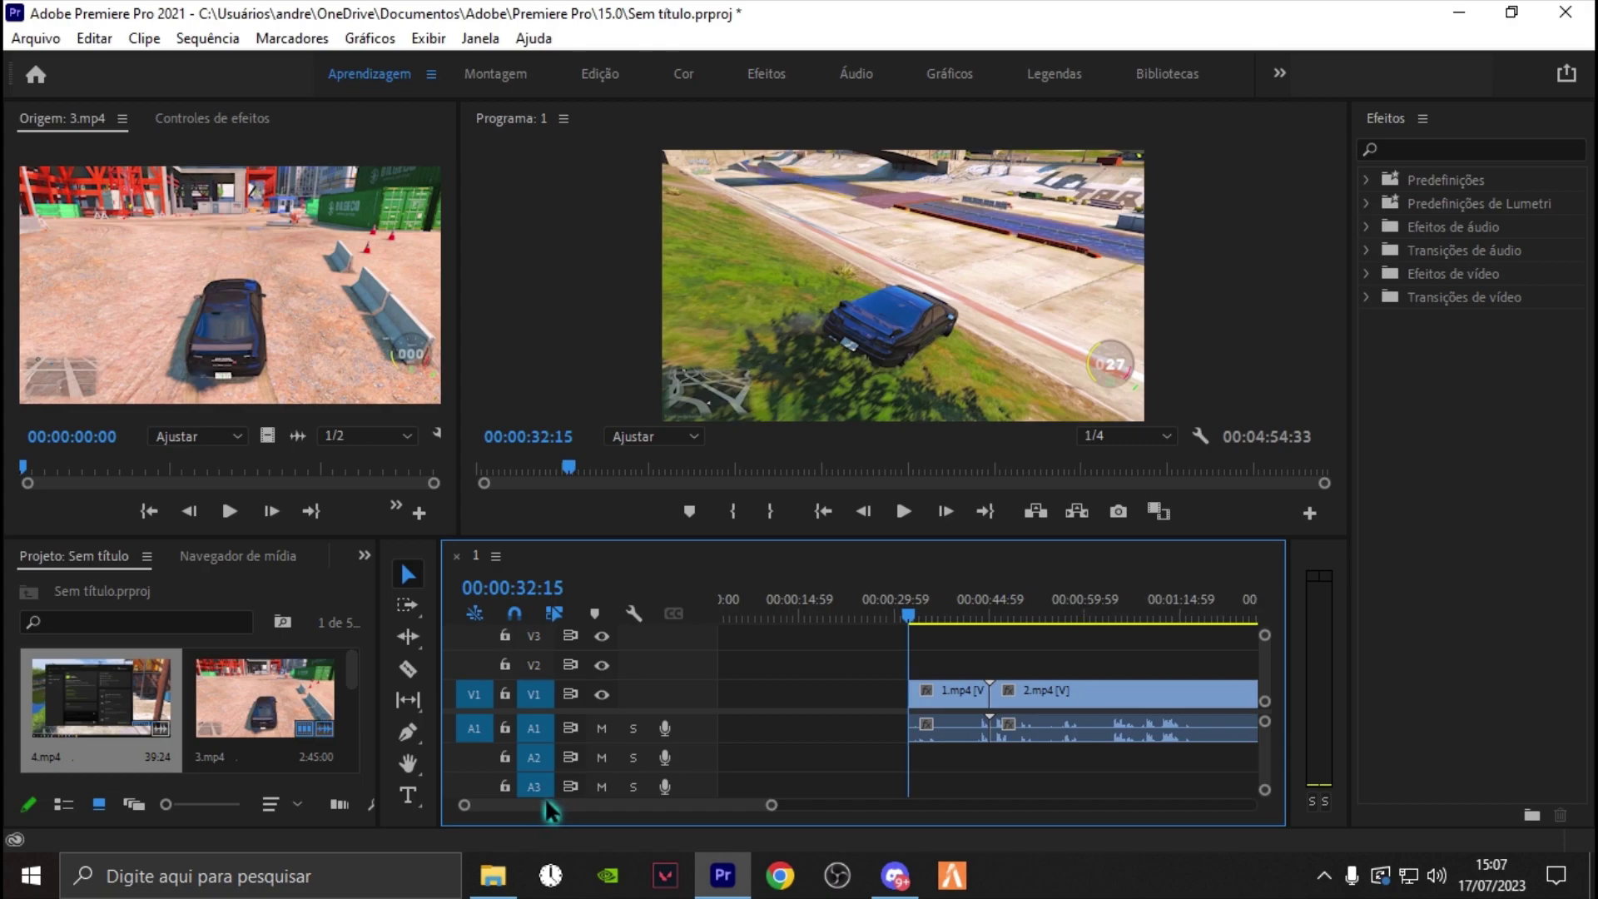
- Split 2.mp4 at 00:01:15:27 and delete the part before the cut
{"action": "scroll", "coordinate": [542, 801], "scroll_direction": "down", "scroll_amount": 5}
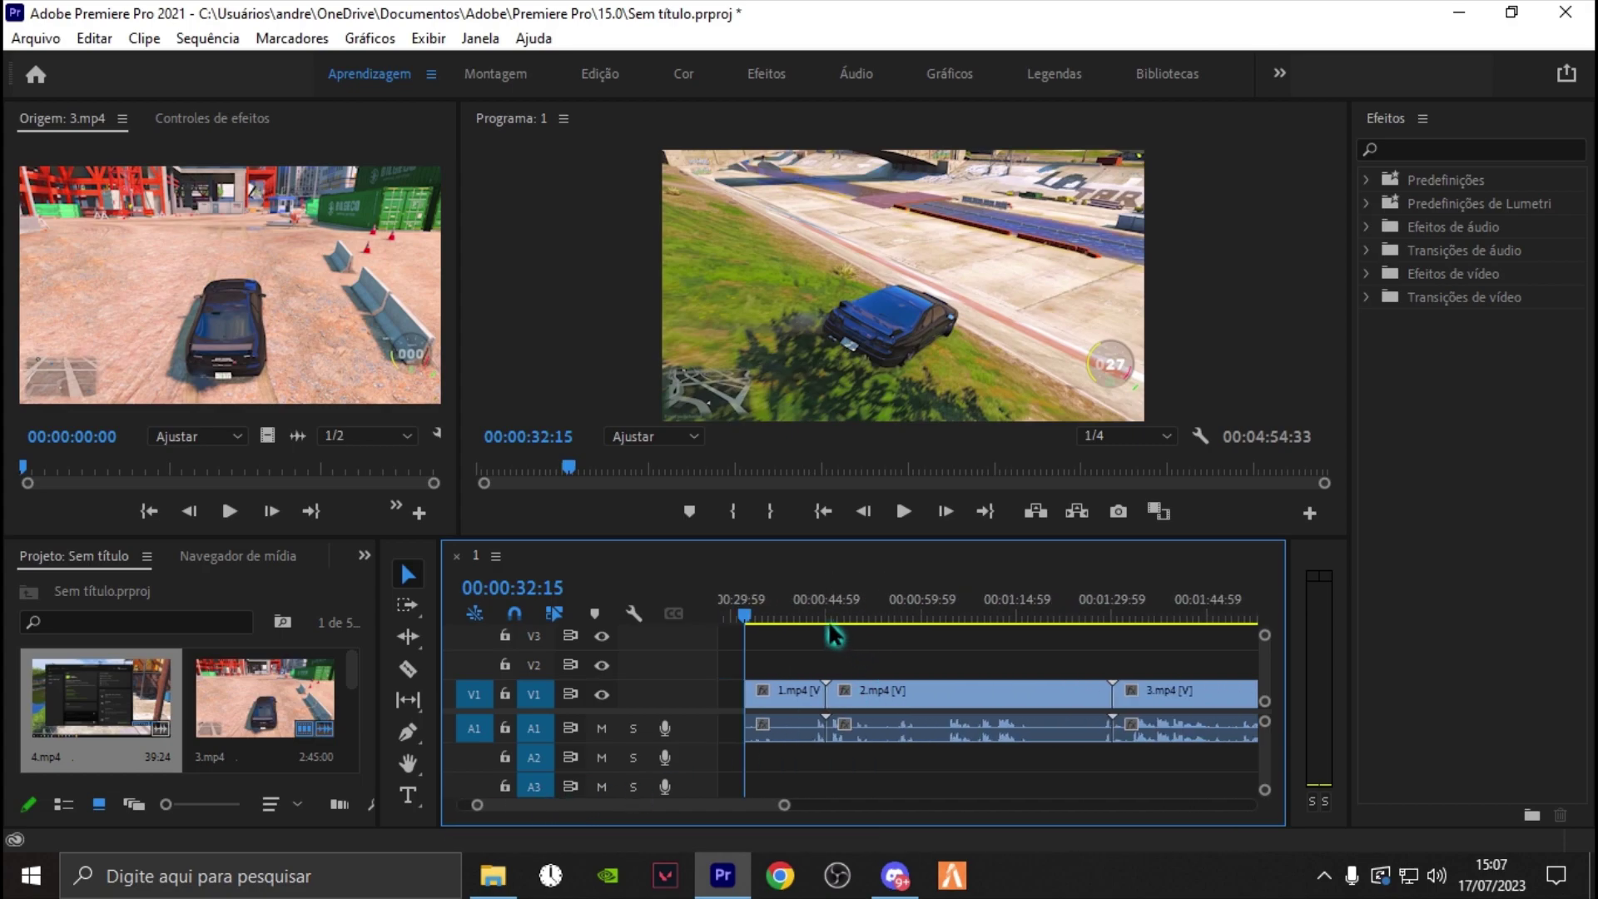
{"action": "mouse_move", "coordinate": [830, 616]}
{"action": "left_mouse_down"}
{"action": "mouse_move", "coordinate": [1035, 620]}
{"action": "mouse_move", "coordinate": [1021, 616]}
{"action": "left_mouse_up"}
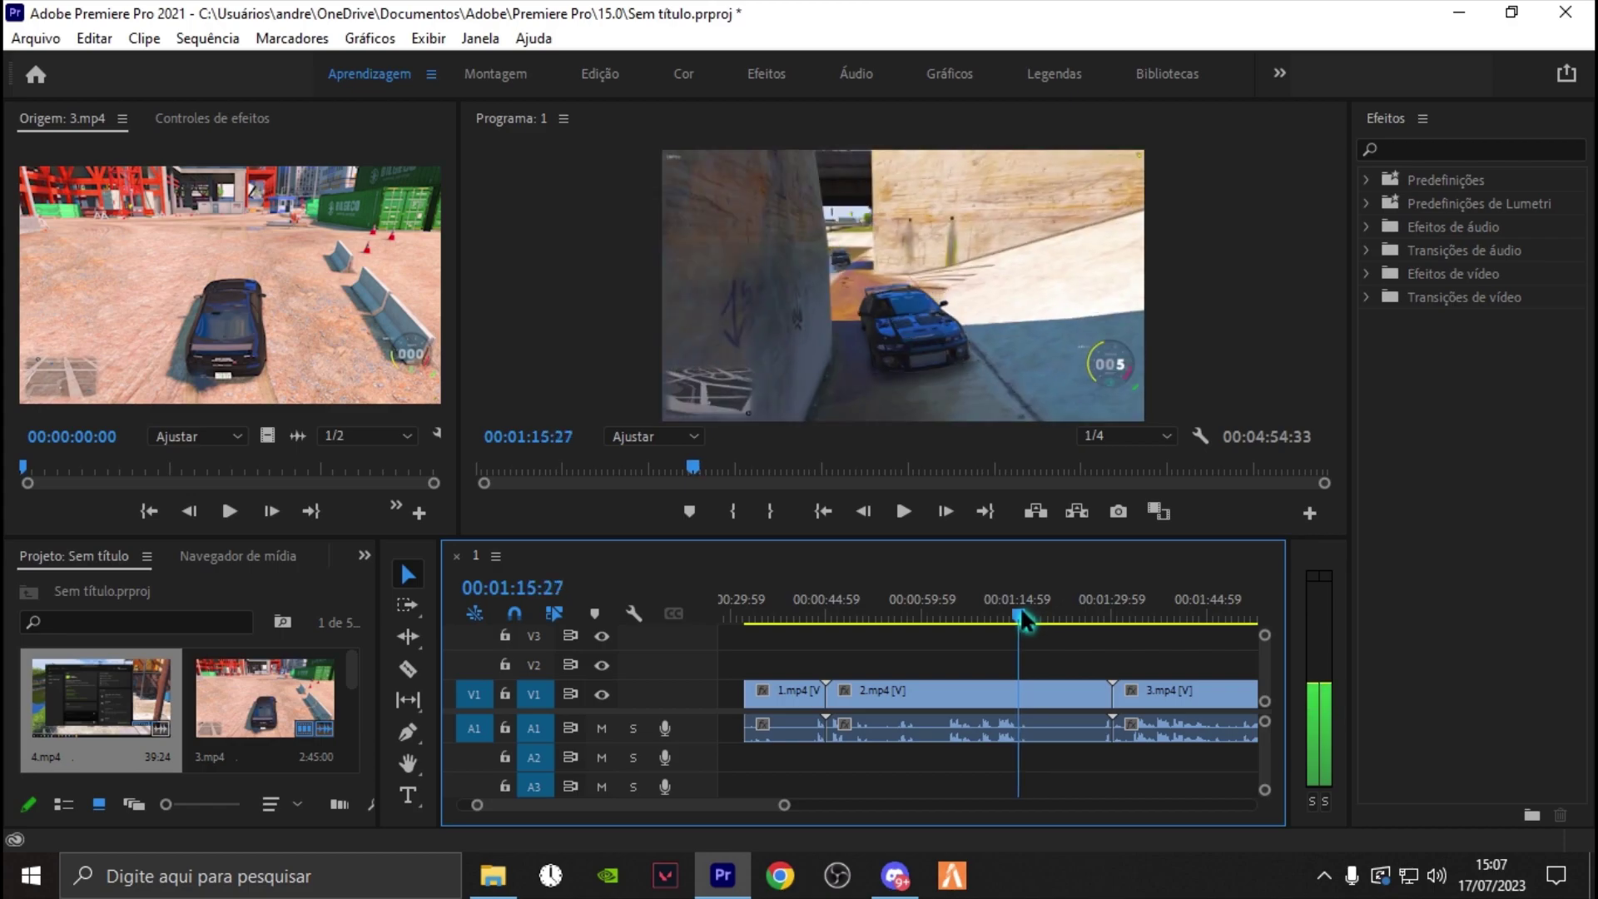
{"action": "left_click", "coordinate": [1018, 690]}
{"action": "key", "text": "c"}
{"action": "left_click", "coordinate": [1020, 691]}
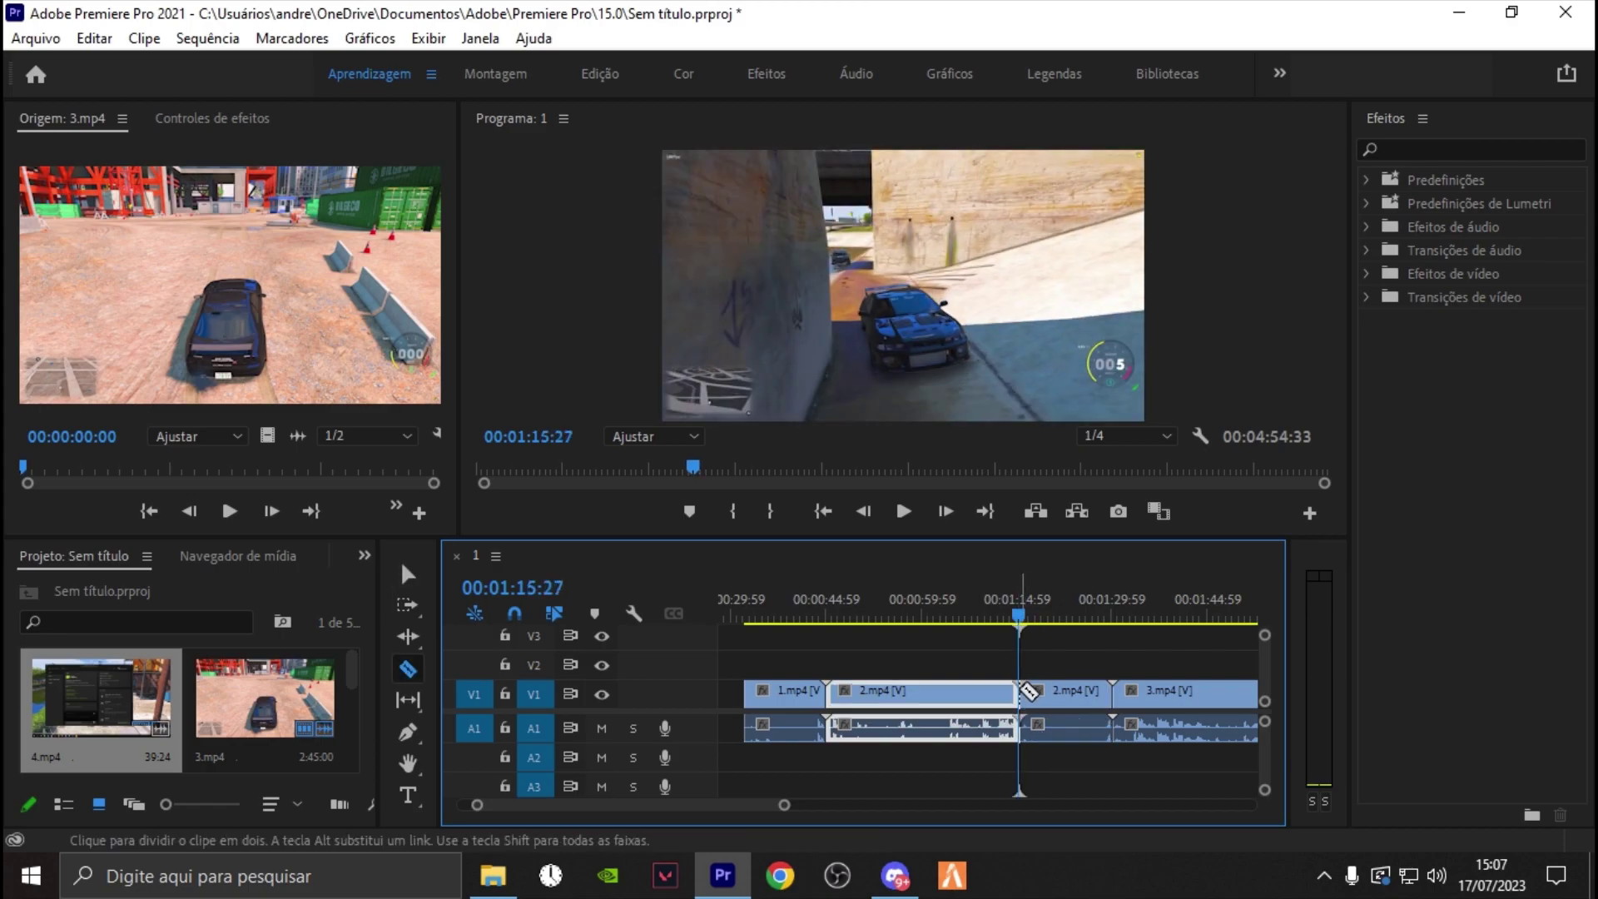
{"action": "key", "text": "v"}
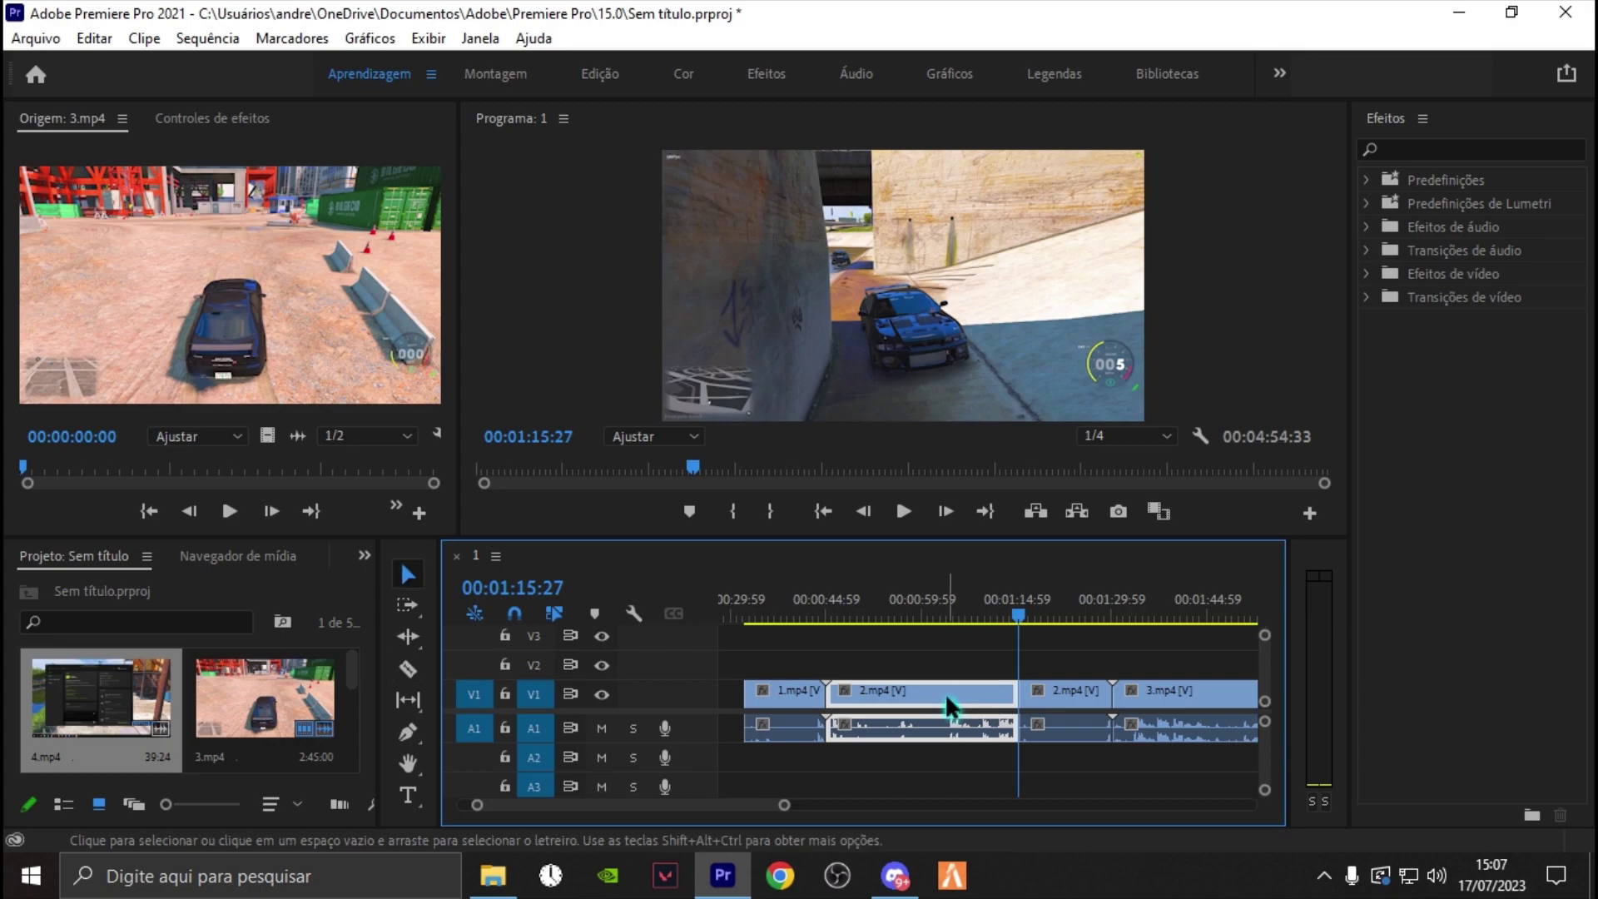
{"action": "key", "text": "Delete"}
{"action": "mouse_move", "coordinate": [619, 801]}
{"action": "left_mouse_down"}
{"action": "mouse_move", "coordinate": [678, 802]}
{"action": "mouse_move", "coordinate": [628, 801]}
{"action": "left_mouse_up"}
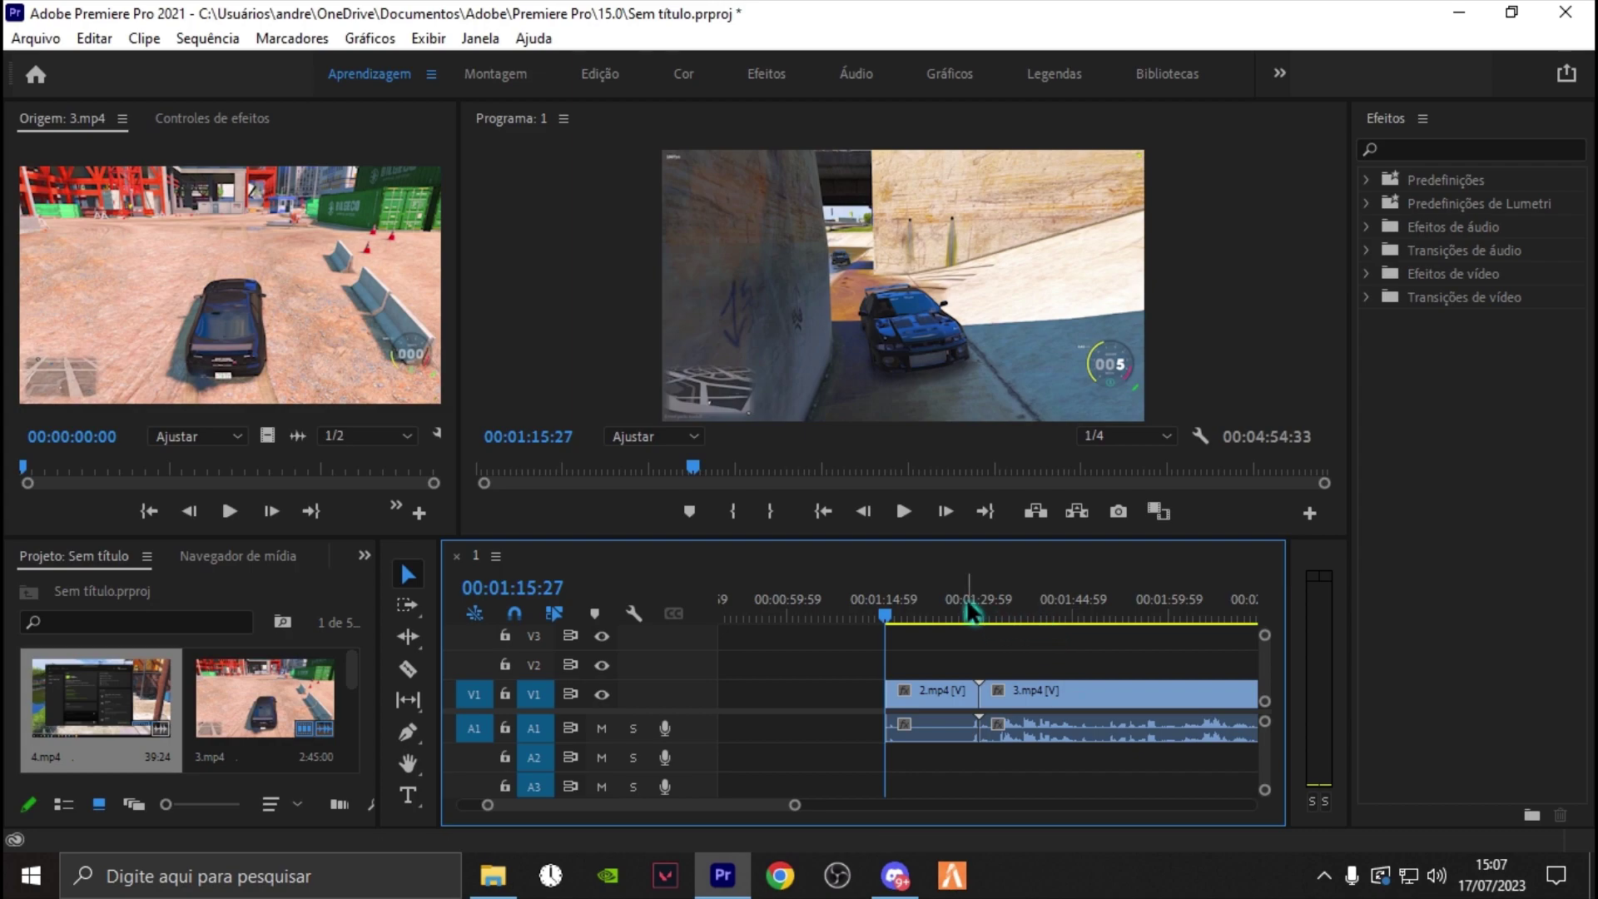
{"action": "mouse_move", "coordinate": [972, 612]}
{"action": "left_mouse_down"}
{"action": "mouse_move", "coordinate": [1203, 614]}
{"action": "mouse_move", "coordinate": [1177, 616]}
{"action": "left_mouse_up"}
- Split 4.mp4 at 00:04:32:22, delete the earlier piece and play from the cut
{"action": "left_click_drag", "start_coordinate": [706, 805], "coordinate": [738, 804]}
{"action": "left_click", "coordinate": [871, 614]}
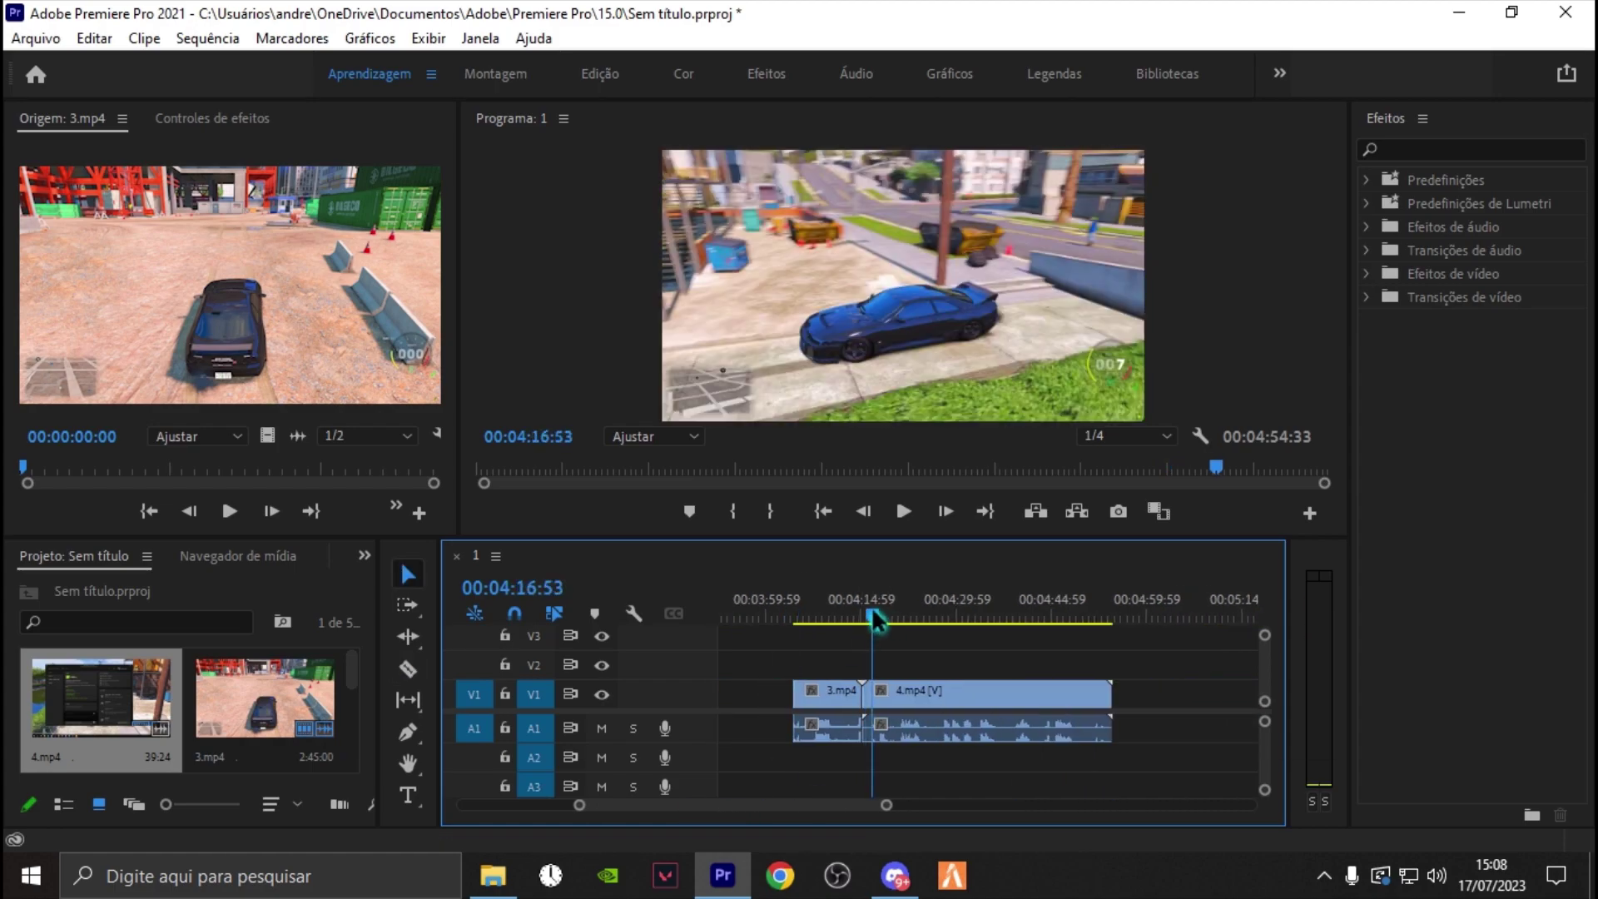
{"action": "left_click_drag", "start_coordinate": [874, 616], "coordinate": [1032, 616]}
{"action": "left_click", "coordinate": [1034, 695]}
{"action": "left_click", "coordinate": [970, 611]}
{"action": "key", "text": "c"}
{"action": "left_click", "coordinate": [969, 724]}
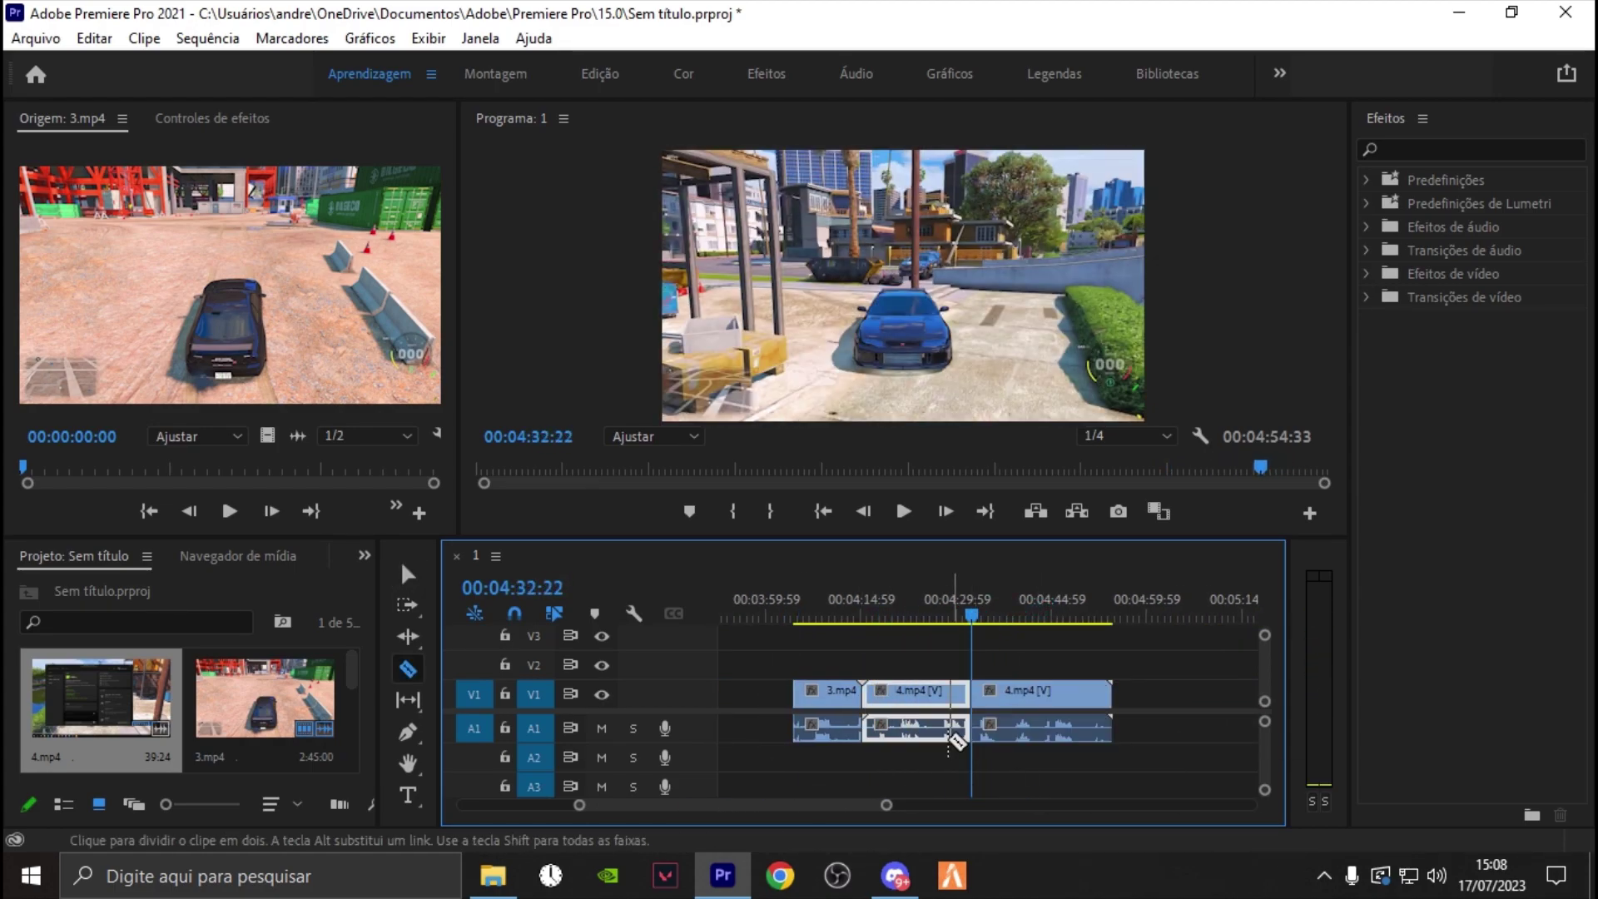
{"action": "key", "text": "Delete"}
{"action": "key", "text": "v"}
{"action": "key", "text": "l"}
{"action": "key", "text": "l"}
{"action": "key", "text": "l"}
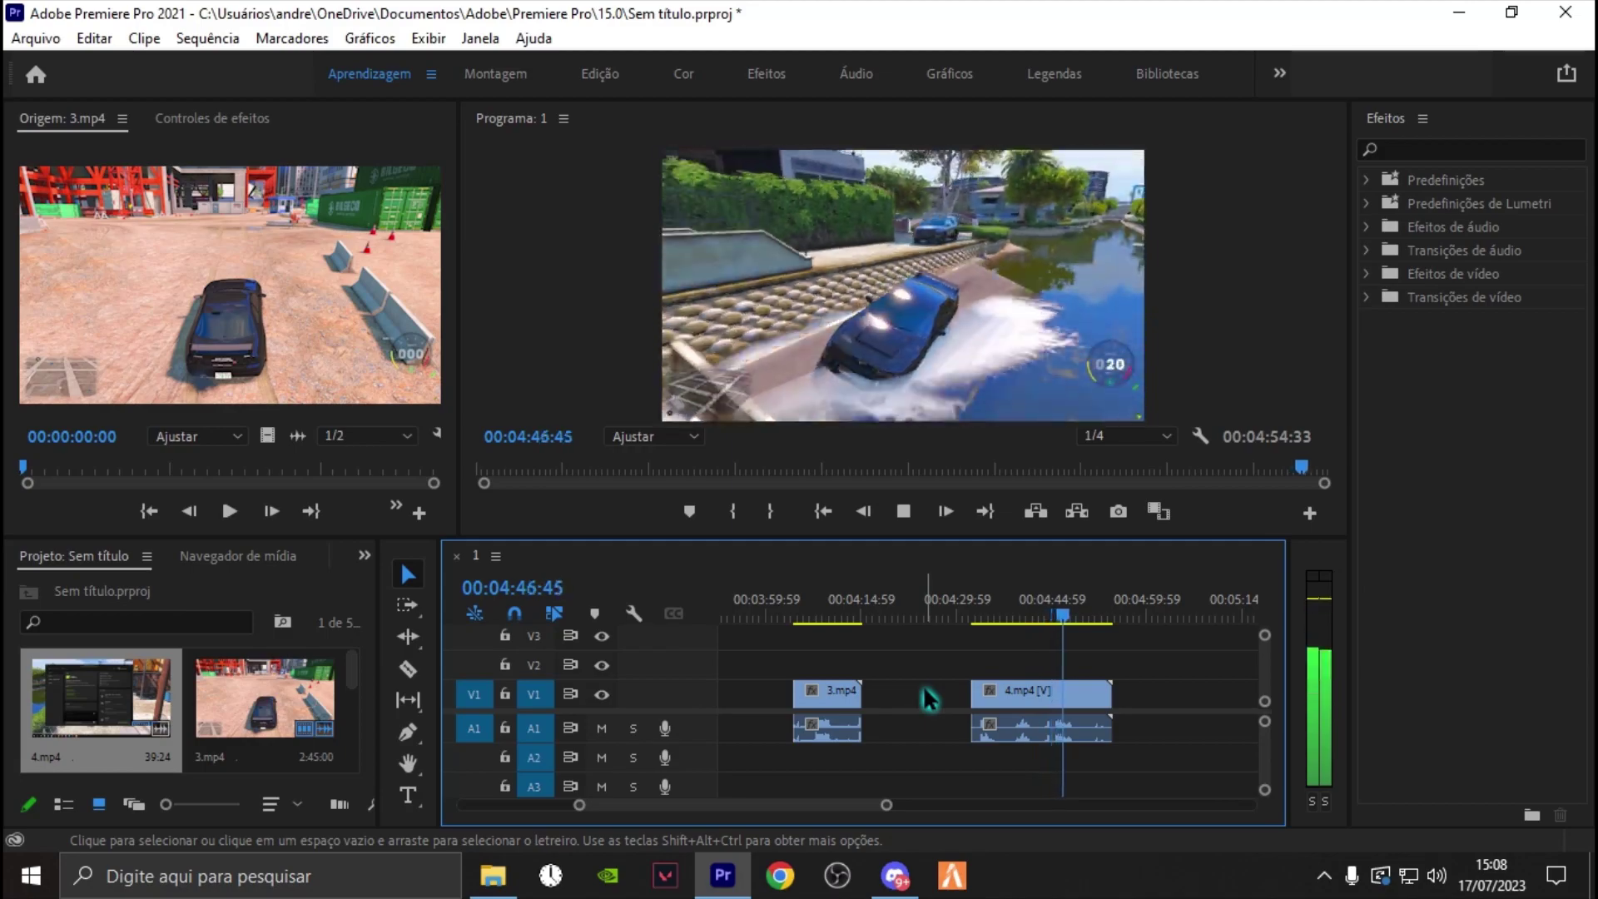
{"action": "left_click_drag", "start_coordinate": [1106, 614], "coordinate": [1050, 614]}
- Zoom out and marquee-select all the clips in the sequence
{"action": "key", "text": "minus"}
{"action": "key", "text": "minus"}
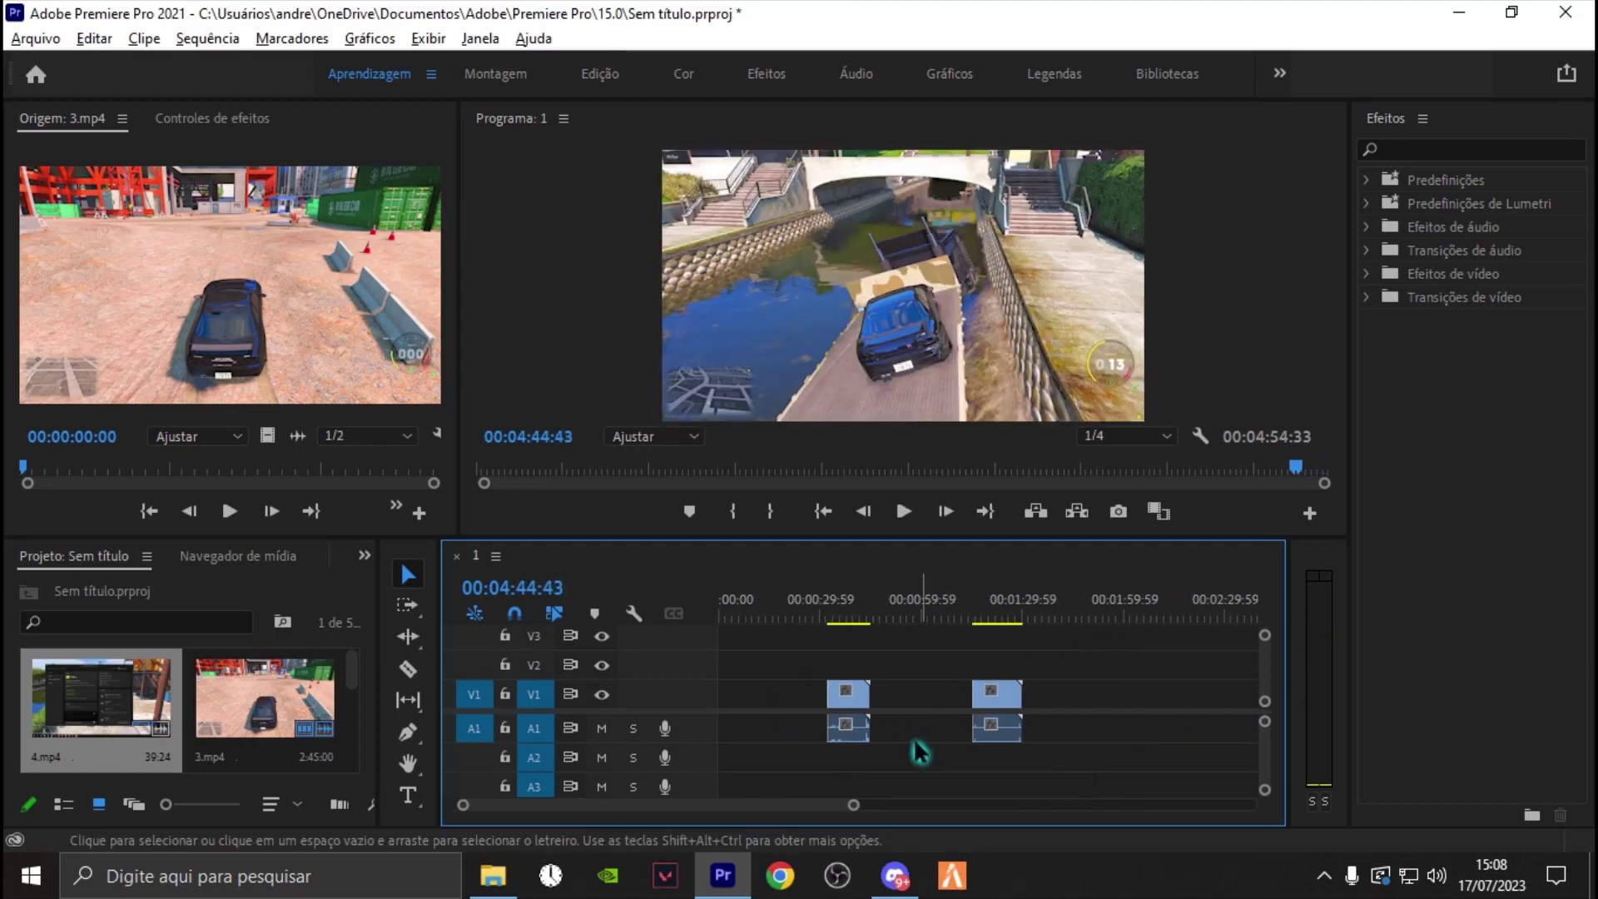
{"action": "key", "text": "minus"}
{"action": "key", "text": "minus"}
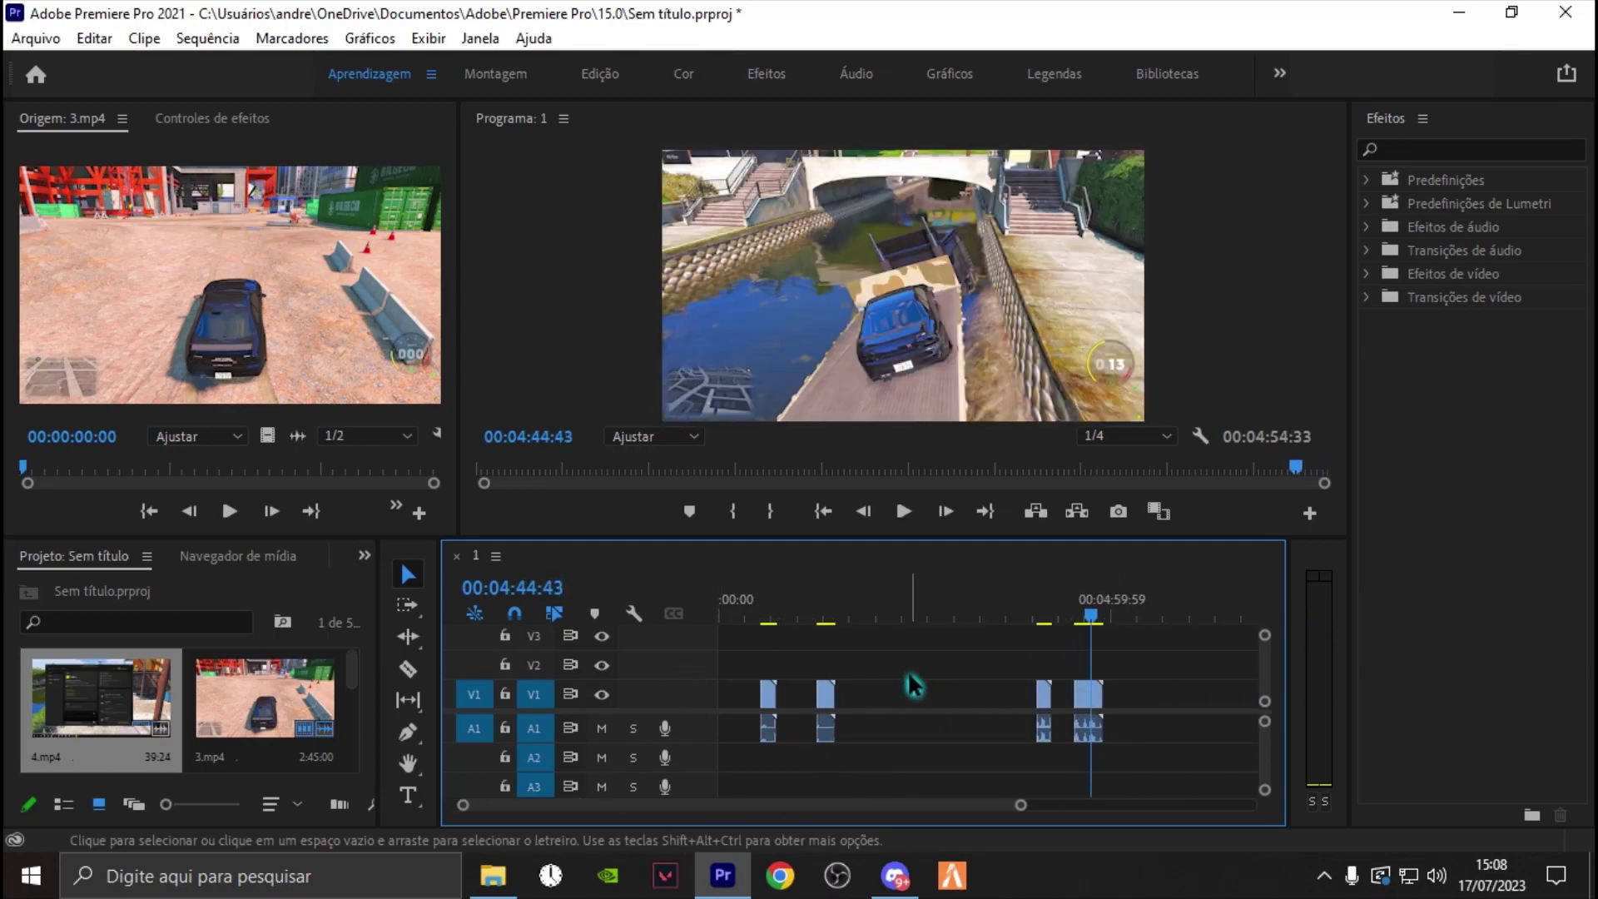
{"action": "left_click_drag", "start_coordinate": [754, 653], "coordinate": [1165, 747]}
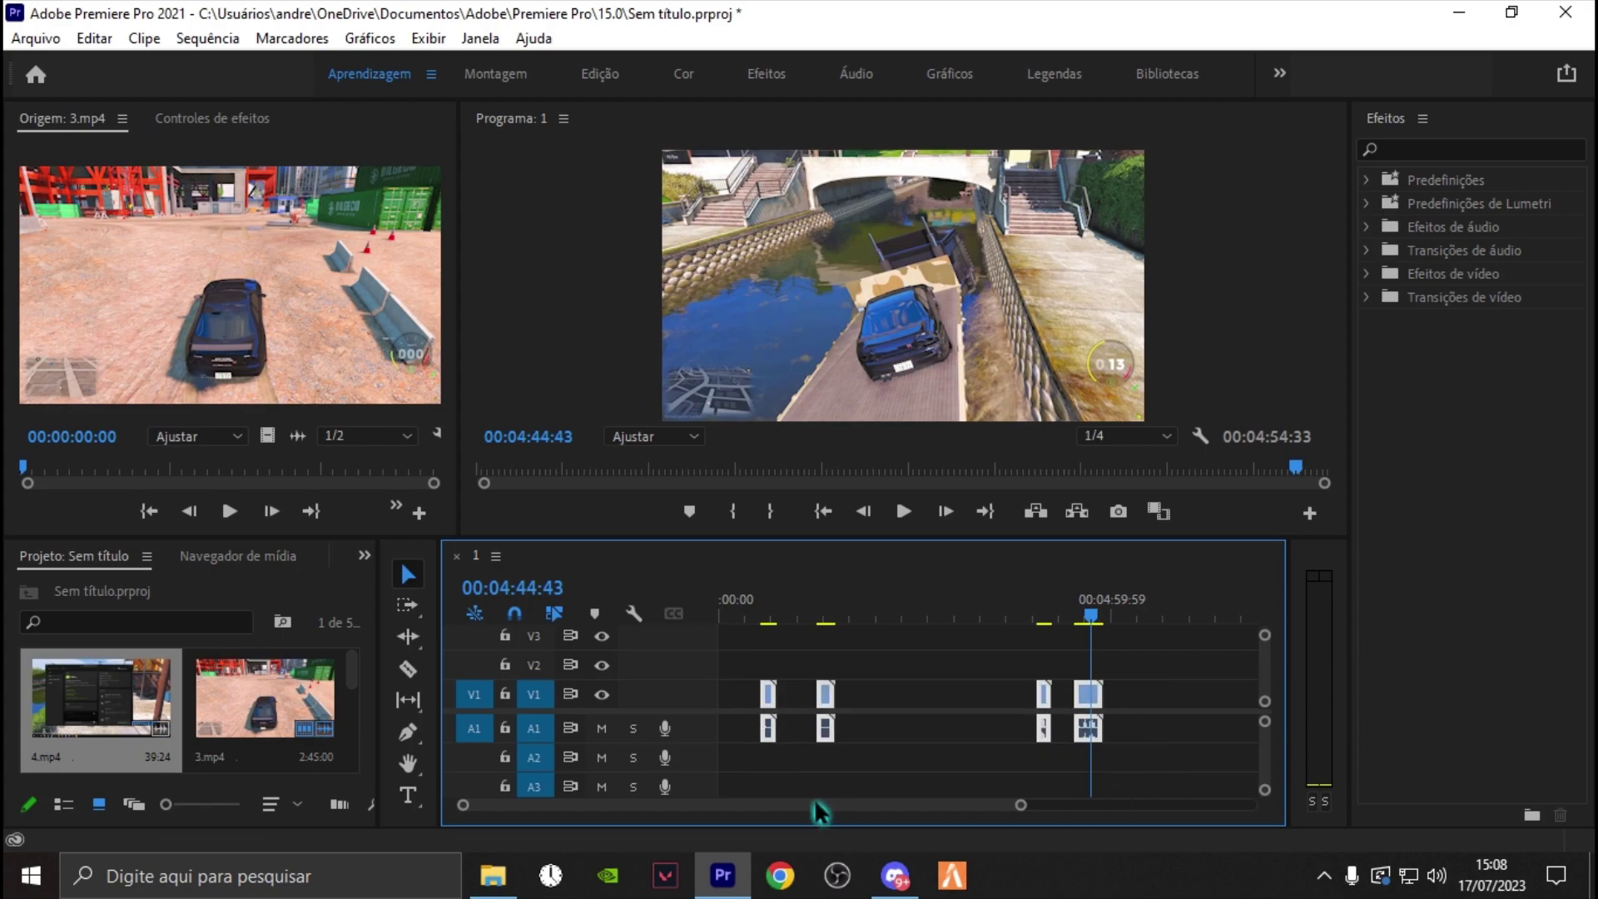
{"action": "left_click", "coordinate": [874, 725]}
- Move the first clip to the sequence start and butt the second clip against it
{"action": "left_click", "coordinate": [903, 690]}
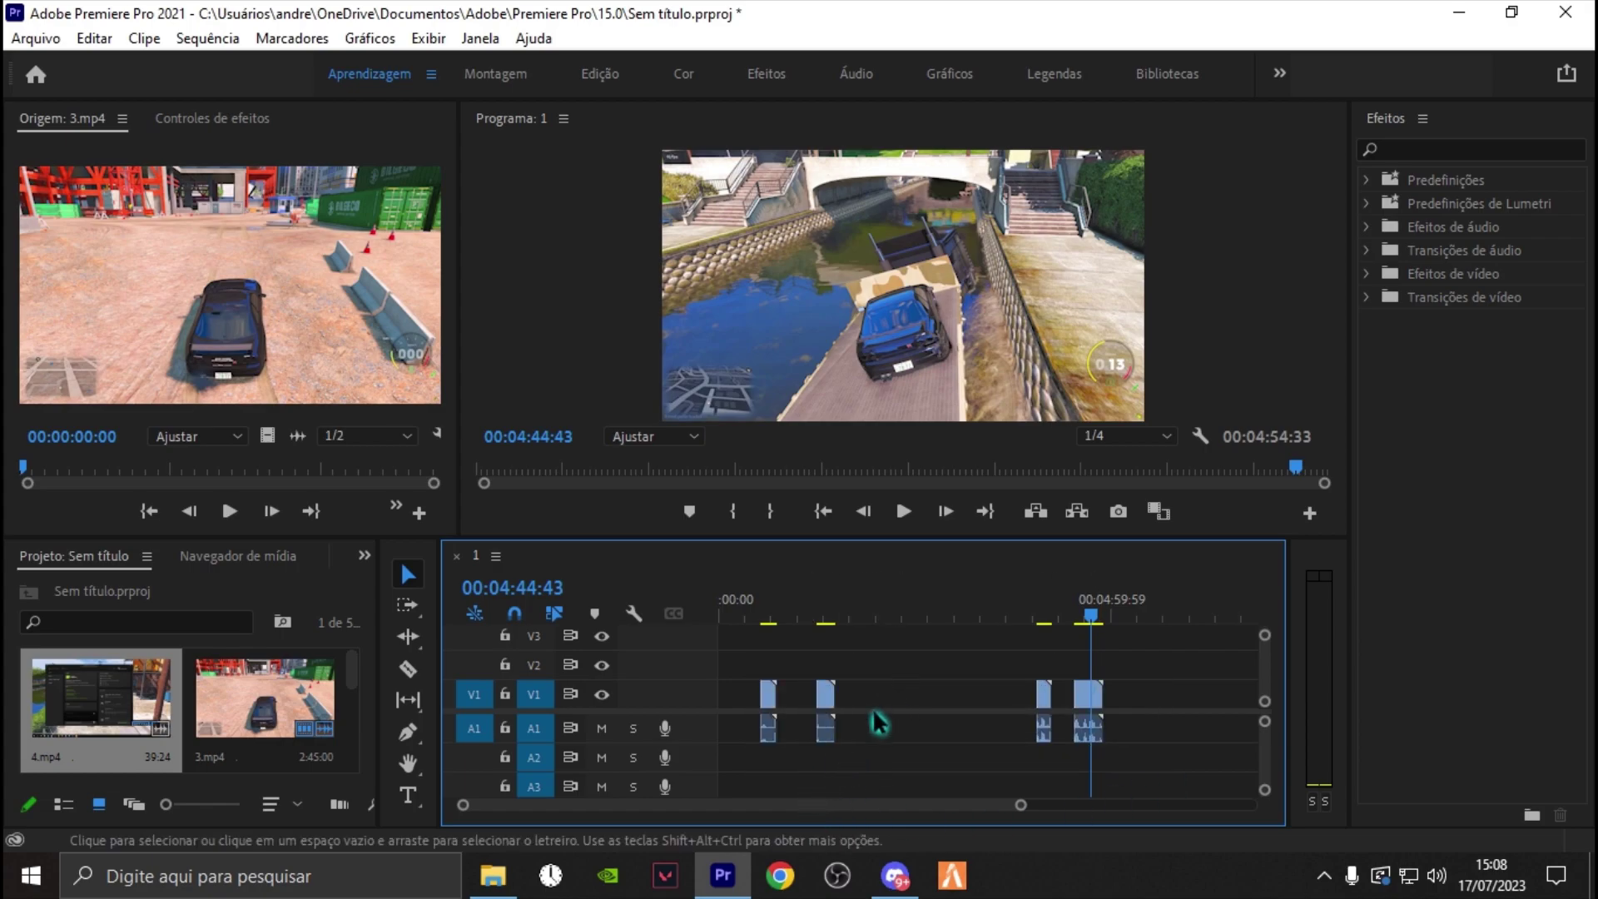
{"action": "double_click", "coordinate": [768, 695]}
{"action": "scroll", "coordinate": [799, 709], "scroll_direction": "up", "scroll_amount": 2}
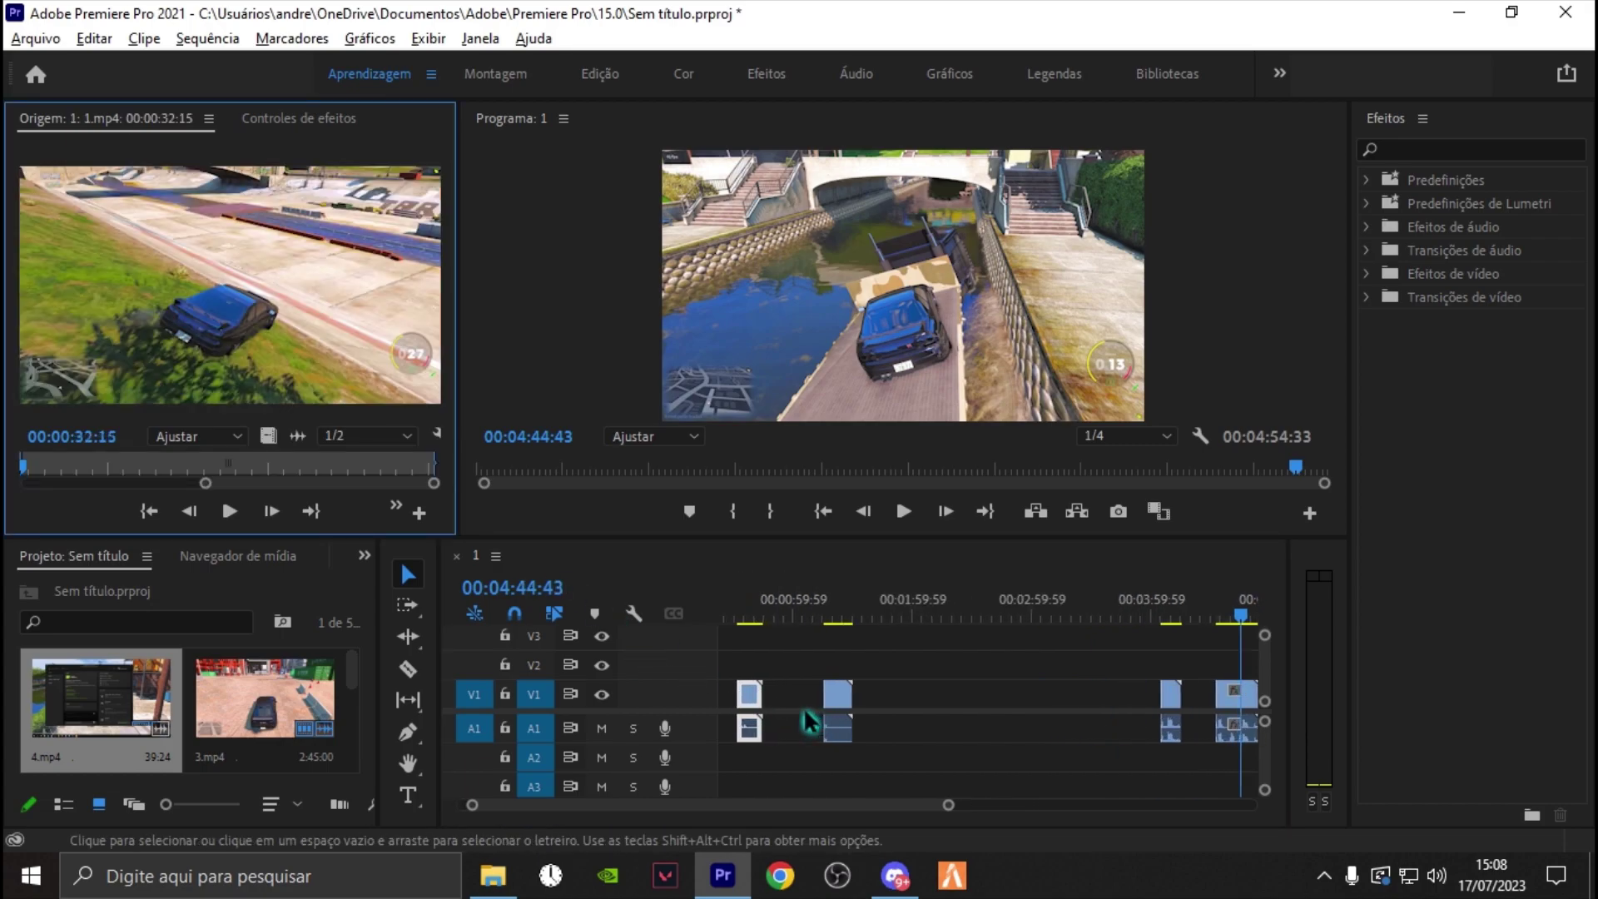
{"action": "scroll", "coordinate": [772, 703], "scroll_direction": "up", "scroll_amount": 1}
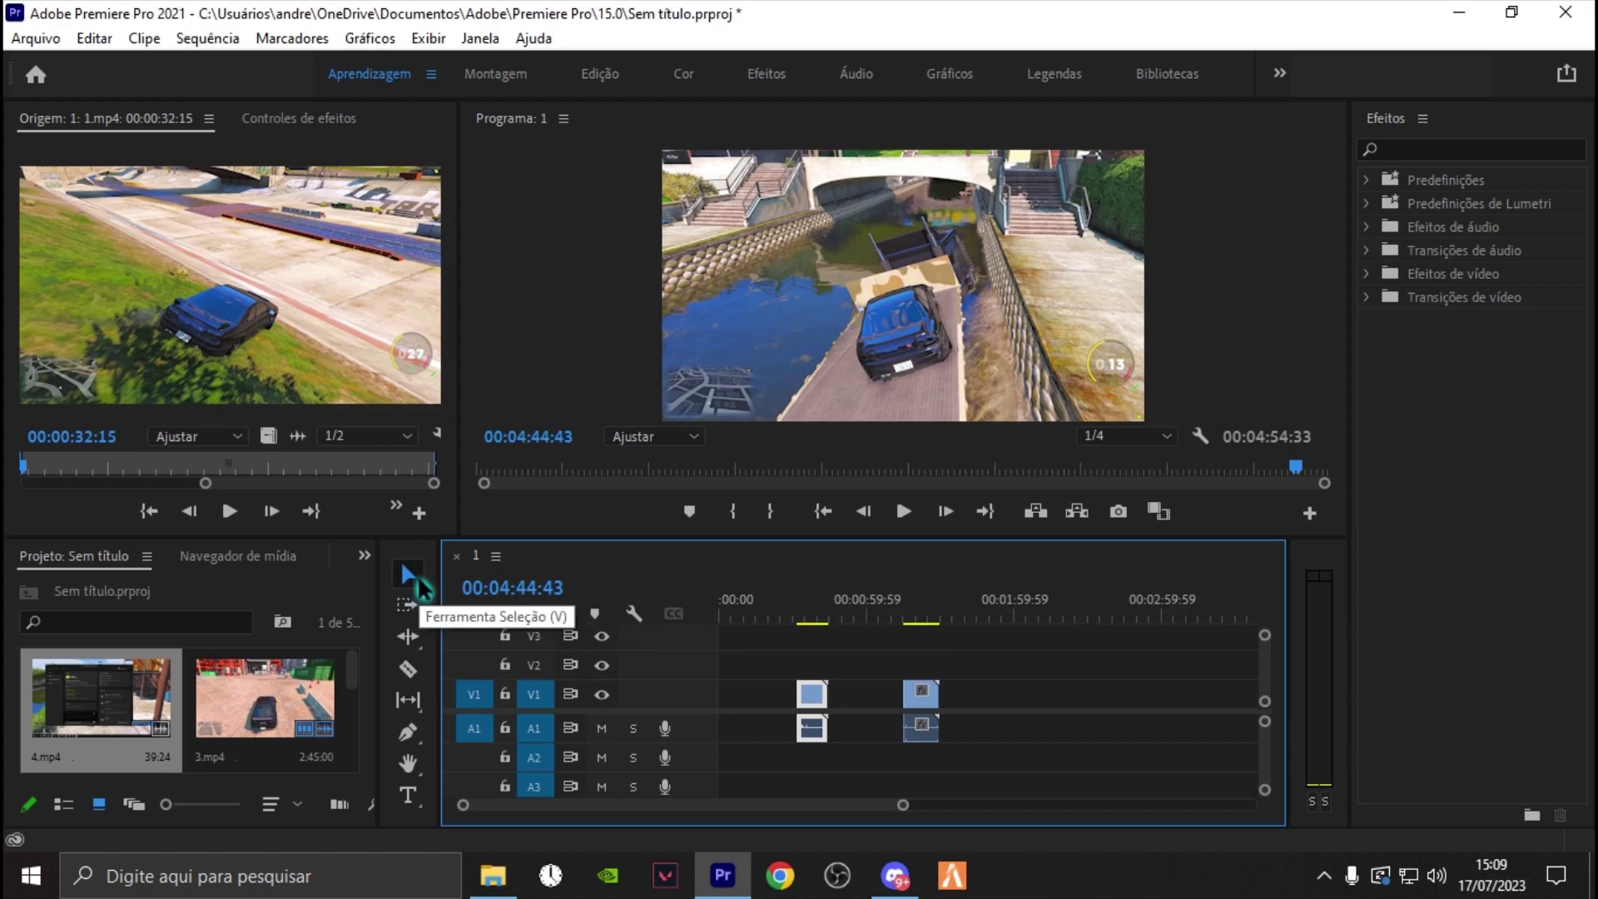
{"action": "left_click_drag", "start_coordinate": [812, 694], "coordinate": [733, 694]}
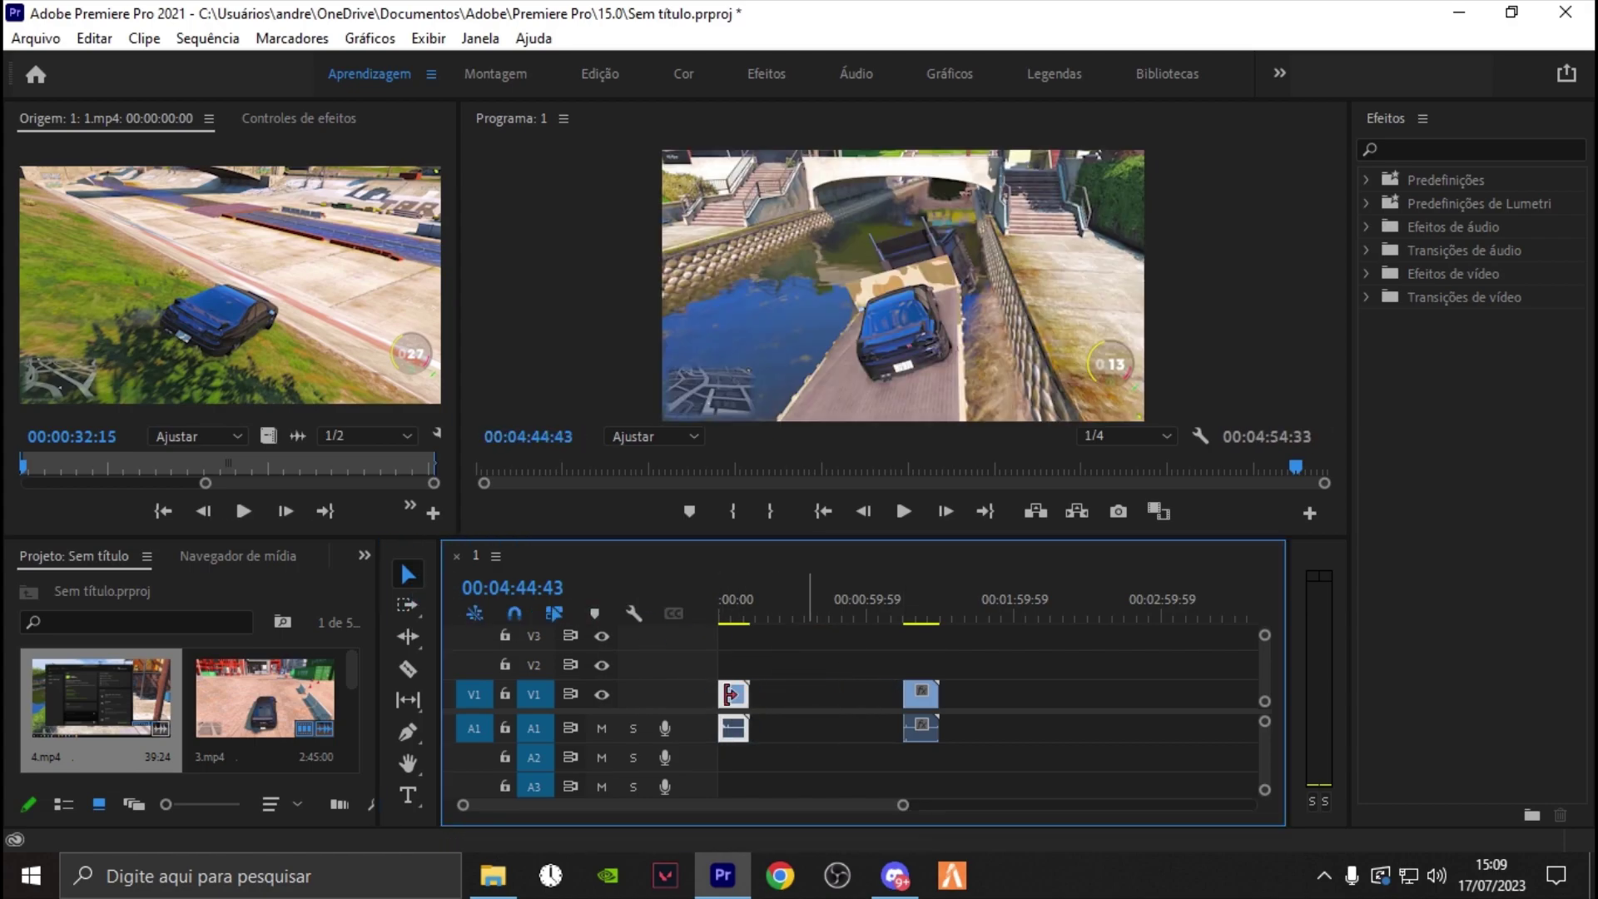
{"action": "left_click_drag", "start_coordinate": [920, 694], "coordinate": [768, 694]}
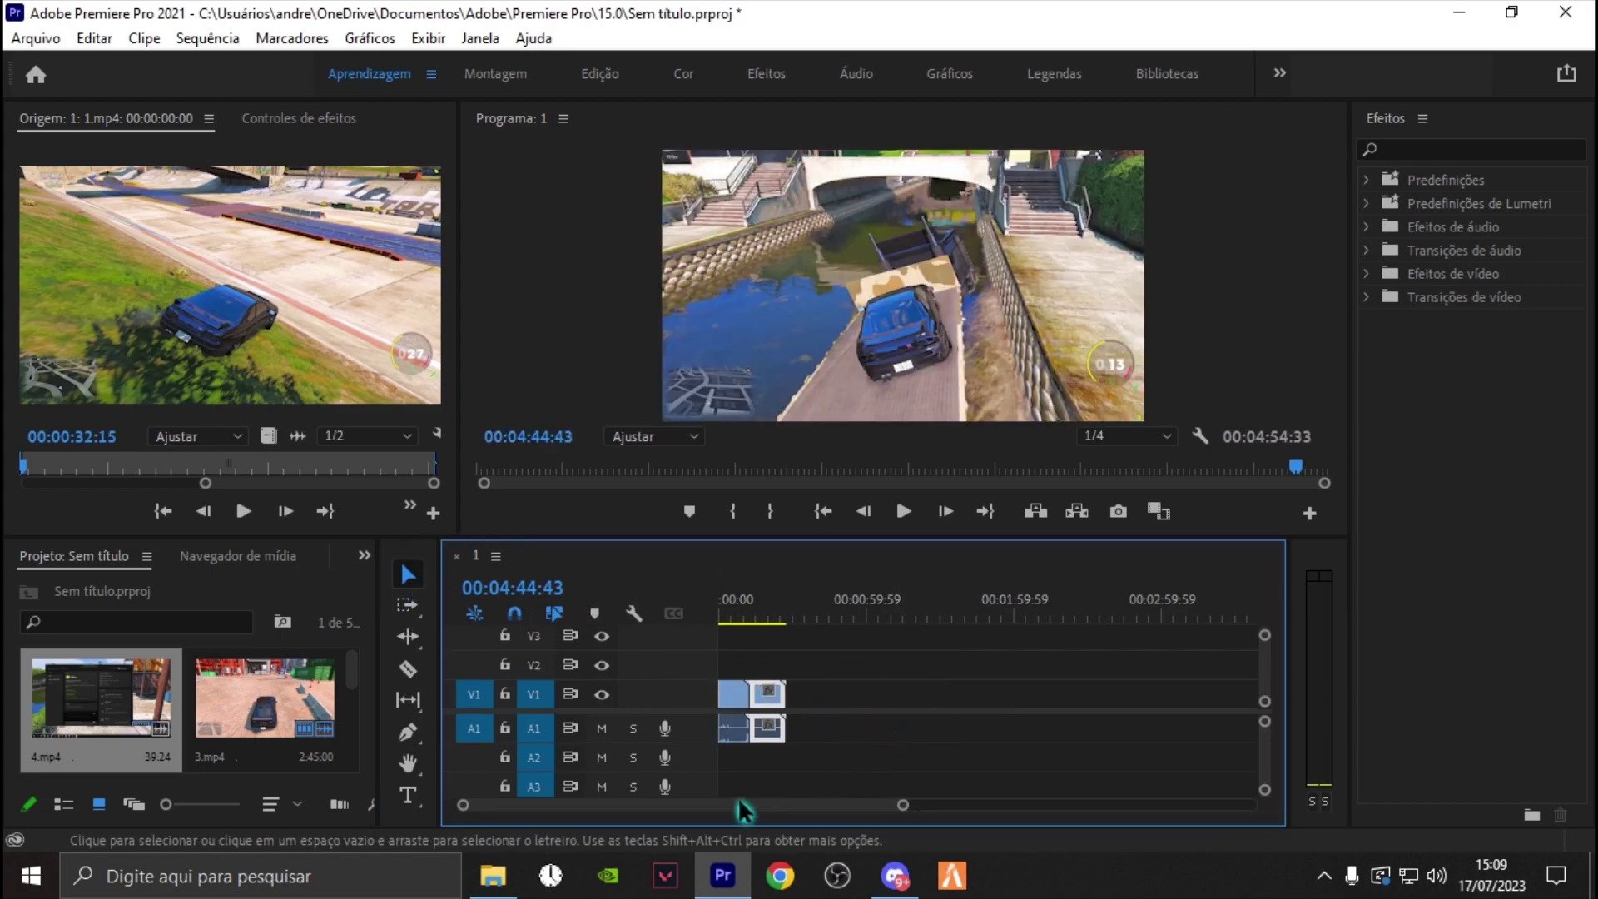
- Slide the two later clip pairs left to close the gaps, then scrub to check
{"action": "left_click_drag", "start_coordinate": [741, 805], "coordinate": [783, 805]}
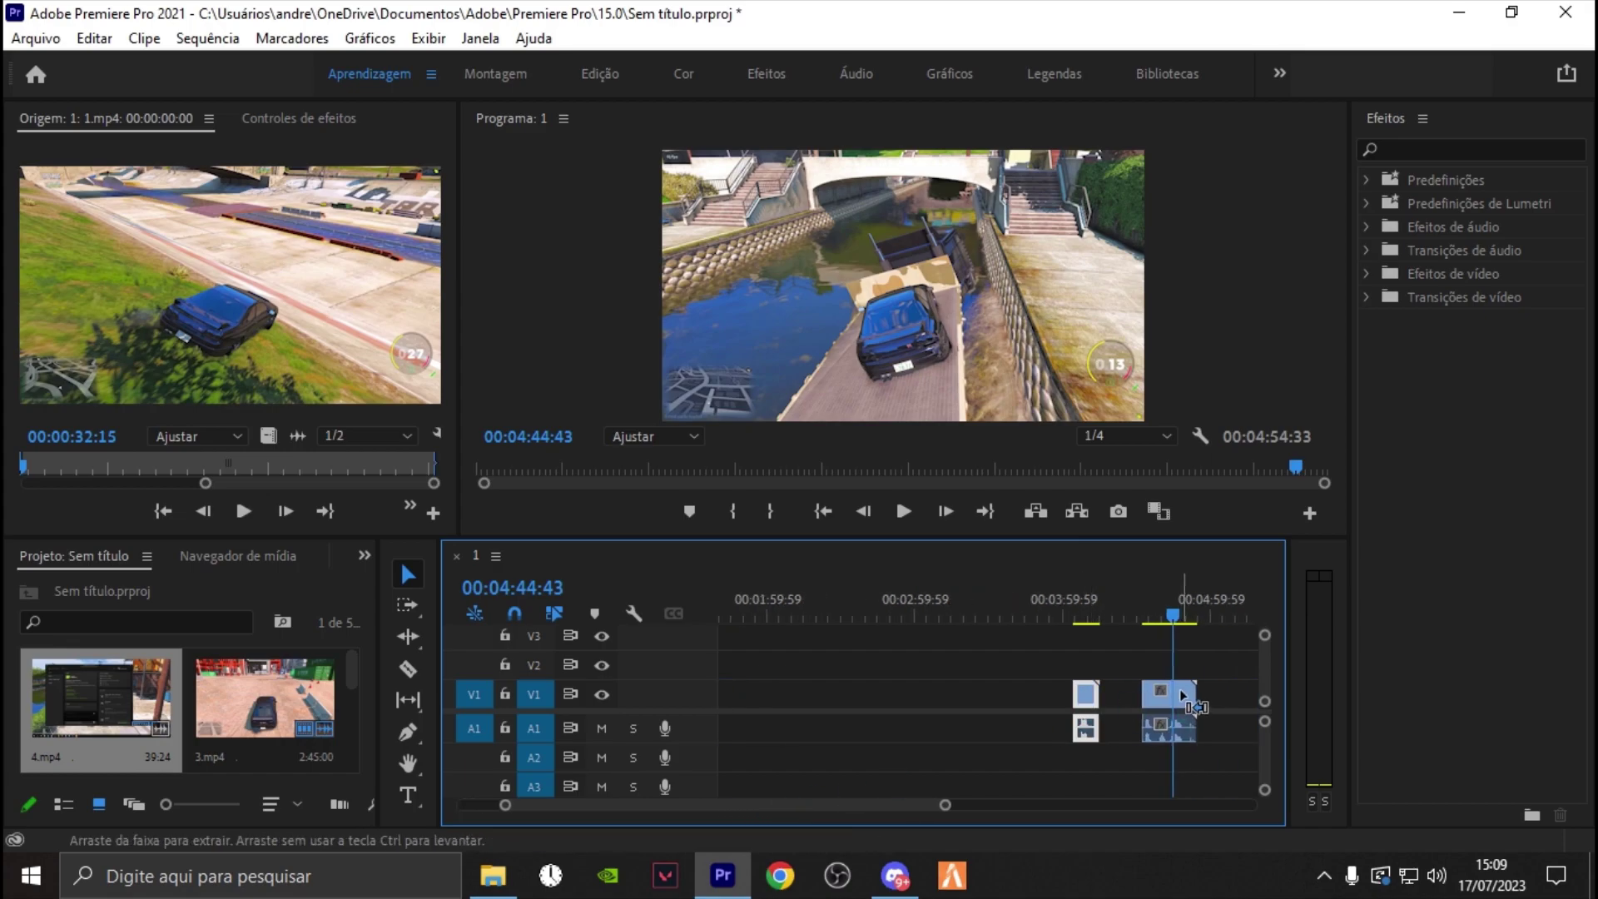
{"action": "mouse_move", "coordinate": [1261, 790]}
{"action": "left_mouse_down"}
{"action": "mouse_move", "coordinate": [970, 679]}
{"action": "mouse_move", "coordinate": [1224, 770]}
{"action": "left_mouse_up"}
{"action": "left_click_drag", "start_coordinate": [1139, 694], "coordinate": [832, 691]}
{"action": "left_click_drag", "start_coordinate": [820, 805], "coordinate": [774, 805]}
{"action": "left_click_drag", "start_coordinate": [1024, 694], "coordinate": [799, 683]}
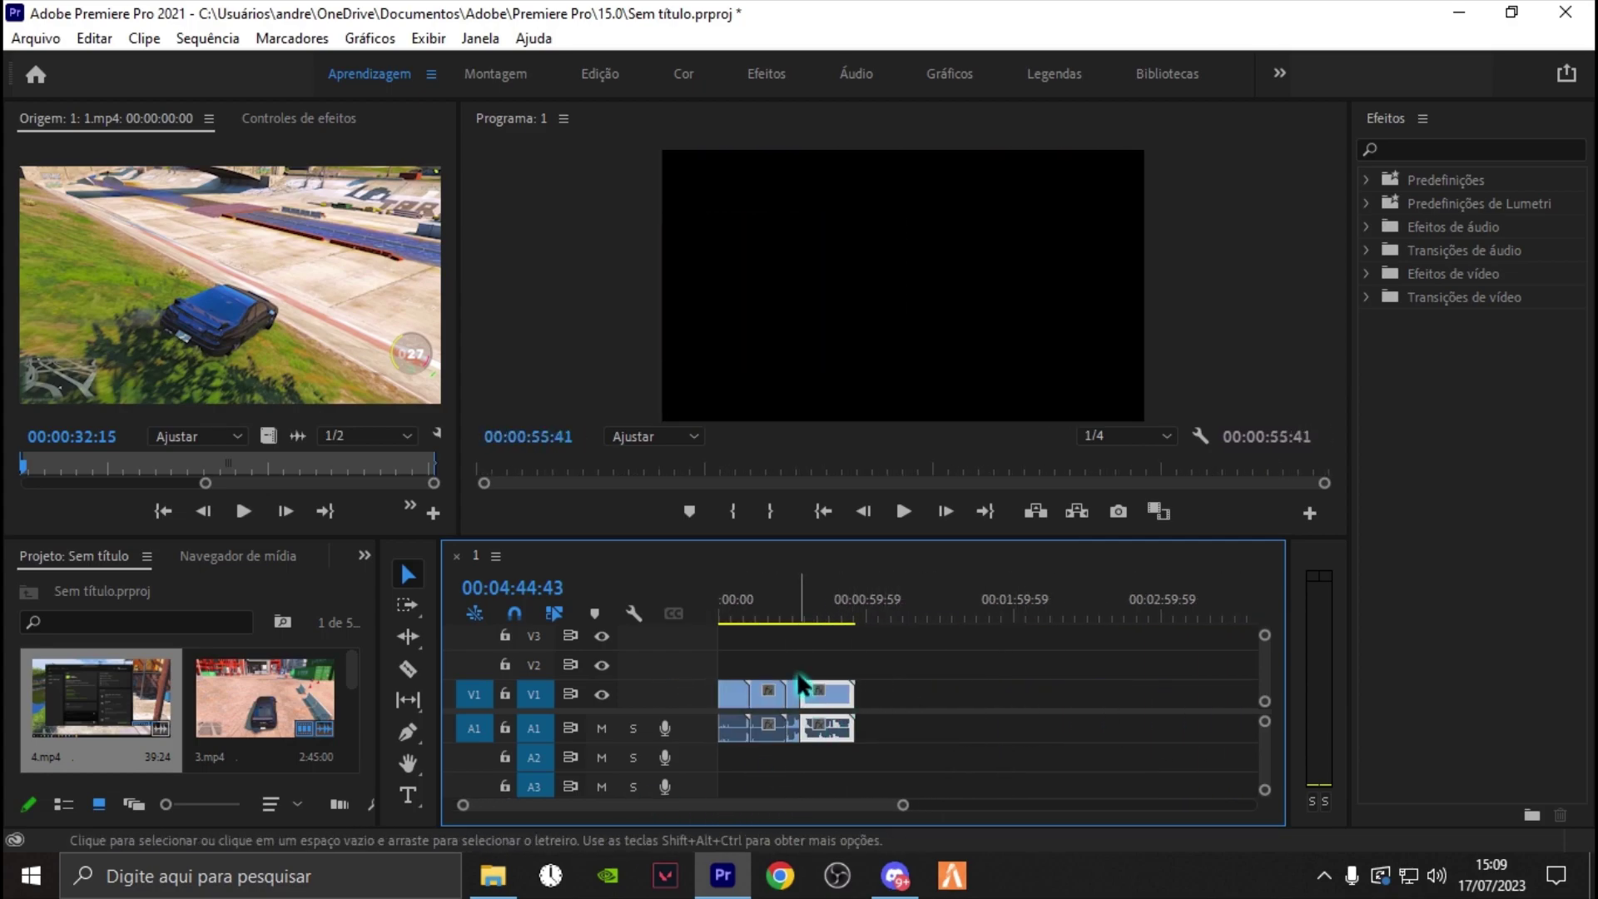
{"action": "scroll", "coordinate": [796, 671], "scroll_direction": "up", "scroll_amount": 1}
{"action": "left_click_drag", "start_coordinate": [793, 606], "coordinate": [806, 606]}
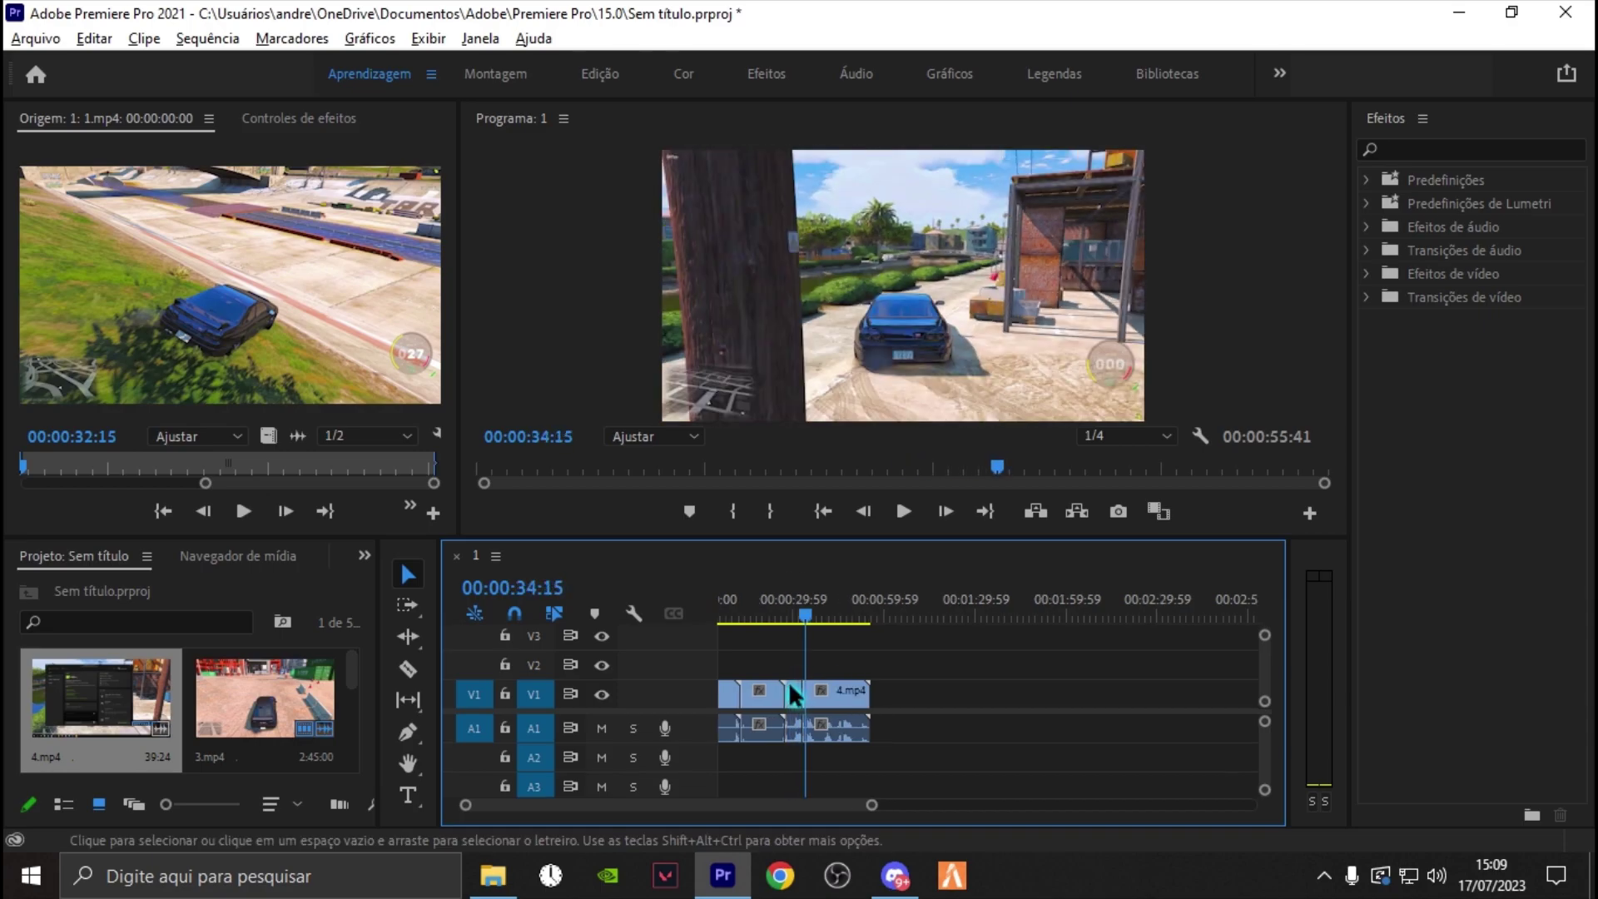
- Shift 4.mp4 later and drag out the end of 3.mp4, previewing the new tail
{"action": "scroll", "coordinate": [791, 695], "scroll_direction": "up", "scroll_amount": 3}
{"action": "left_click", "coordinate": [830, 618]}
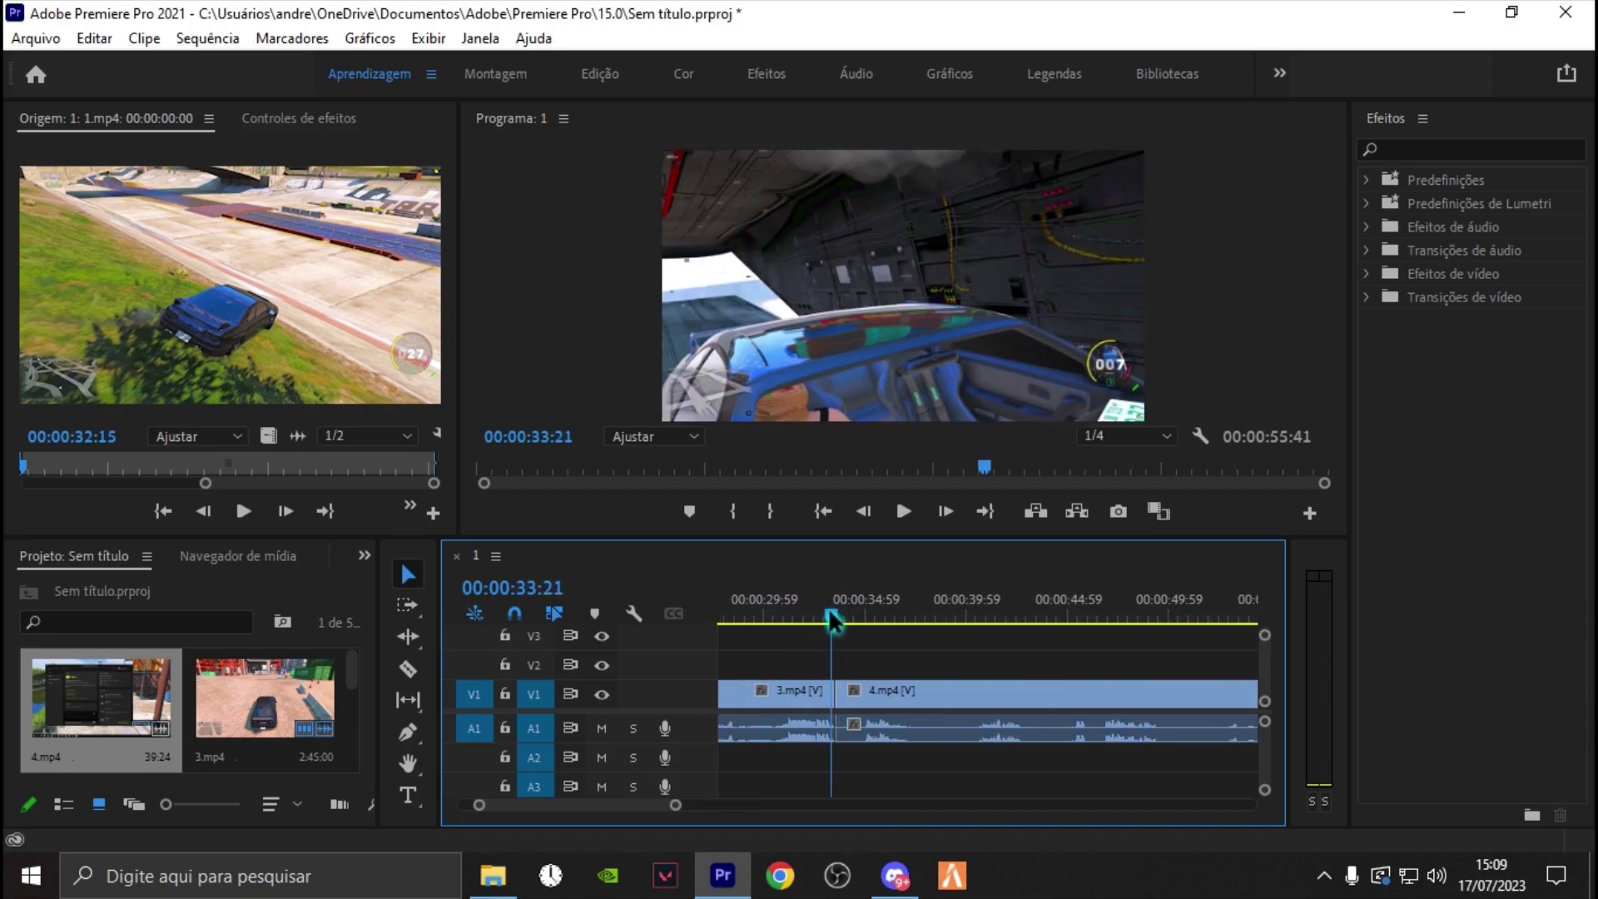
{"action": "left_click_drag", "start_coordinate": [880, 692], "coordinate": [945, 693]}
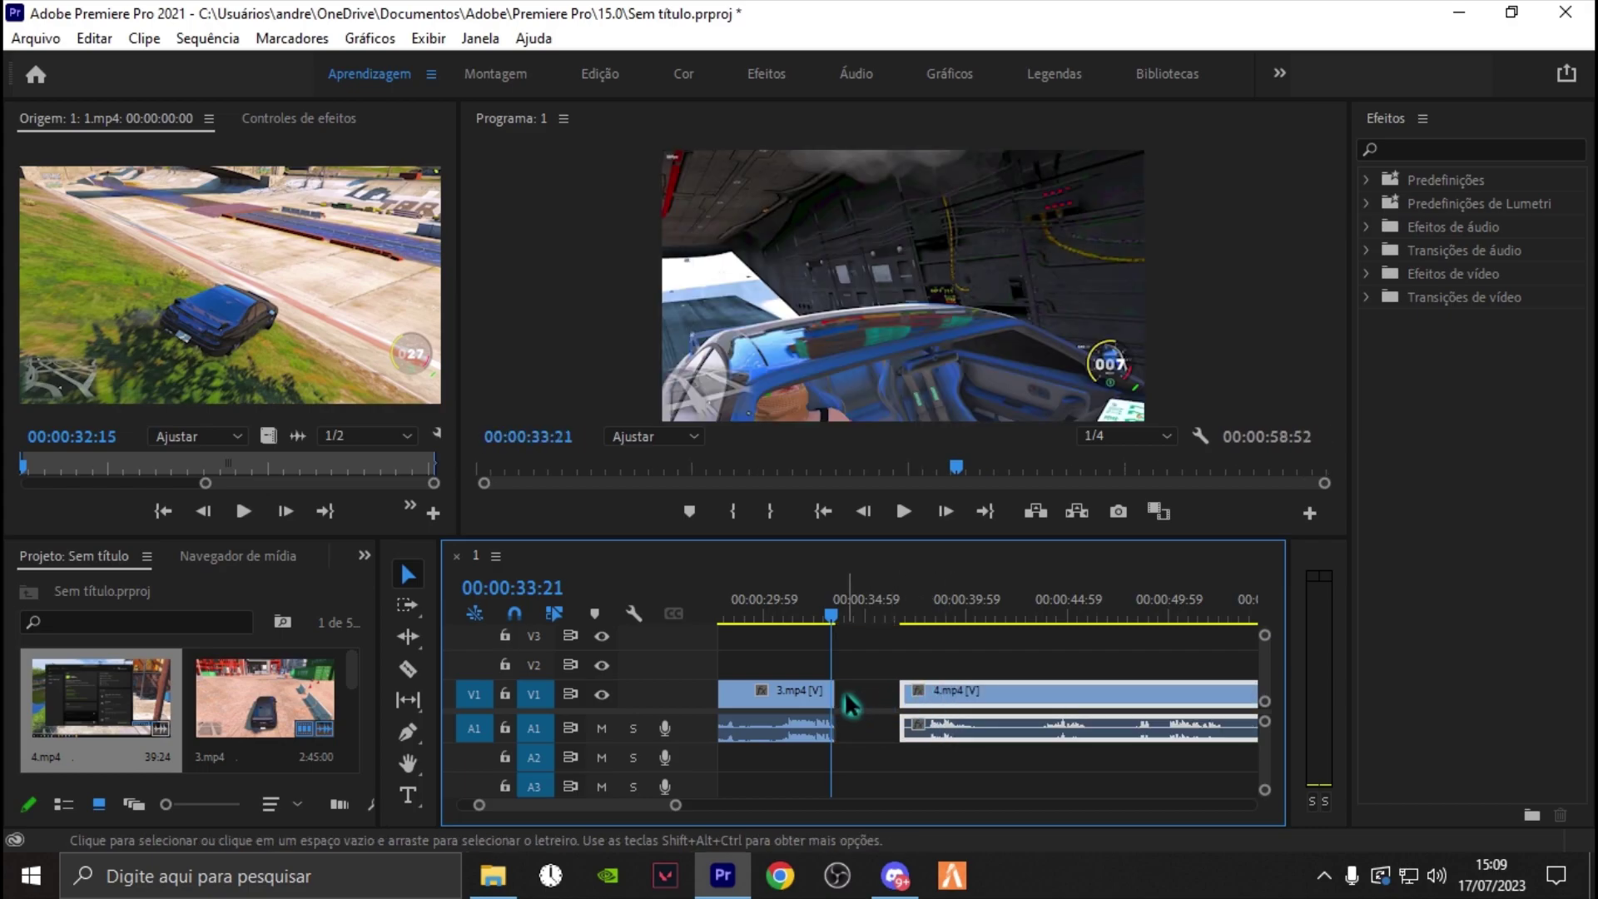
{"action": "left_click_drag", "start_coordinate": [841, 693], "coordinate": [863, 690]}
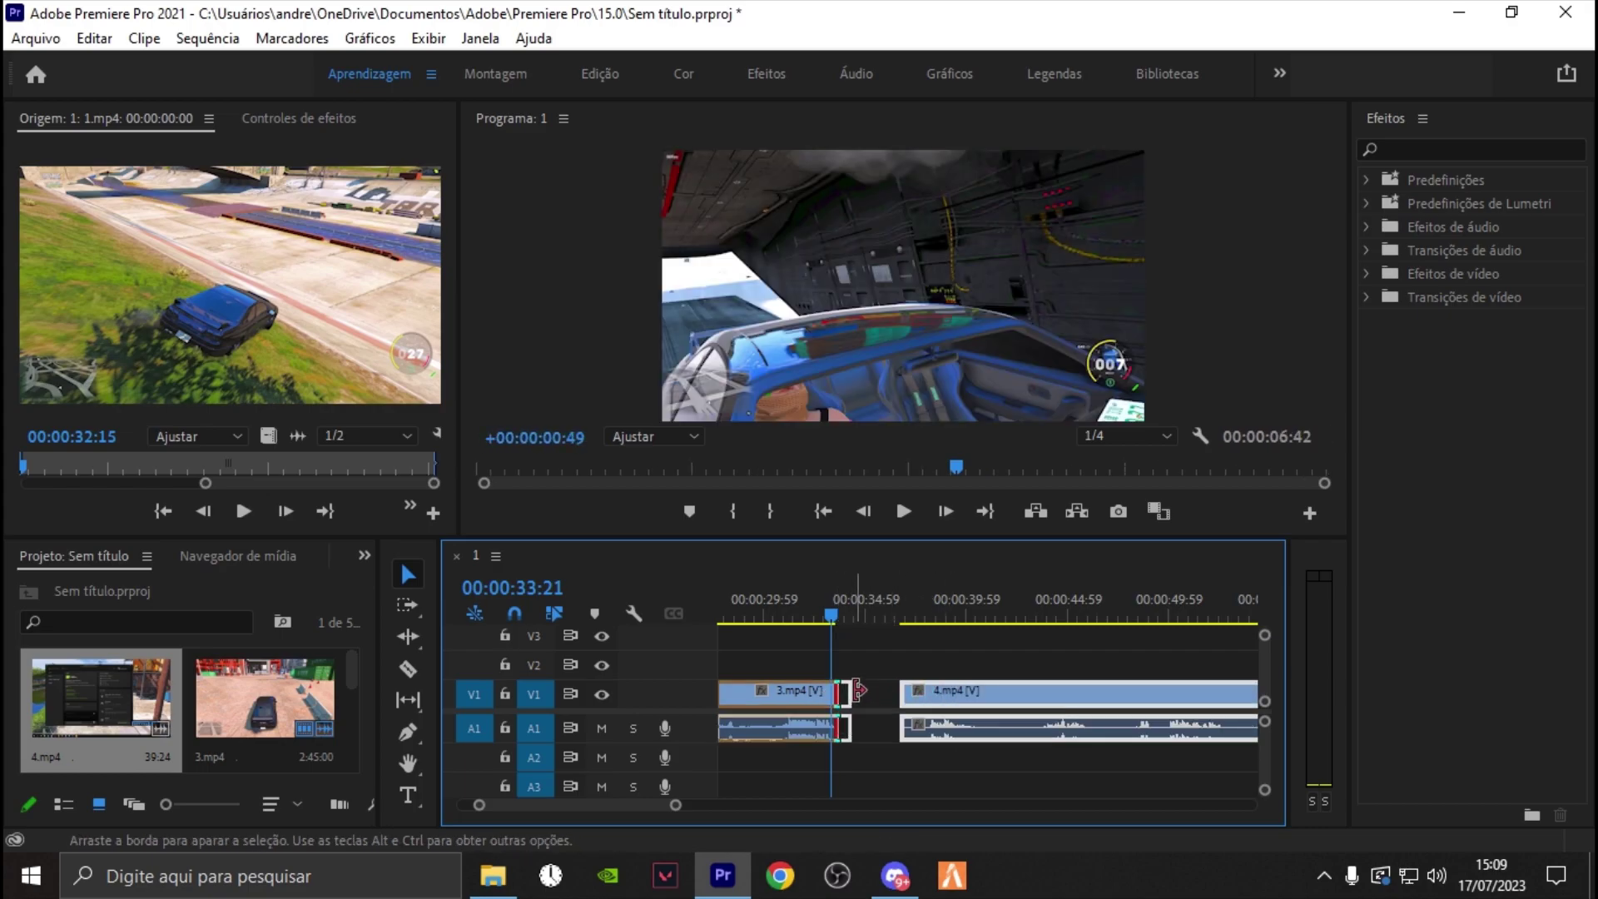
{"action": "left_click", "coordinate": [839, 617]}
{"action": "left_click_drag", "start_coordinate": [838, 616], "coordinate": [878, 616]}
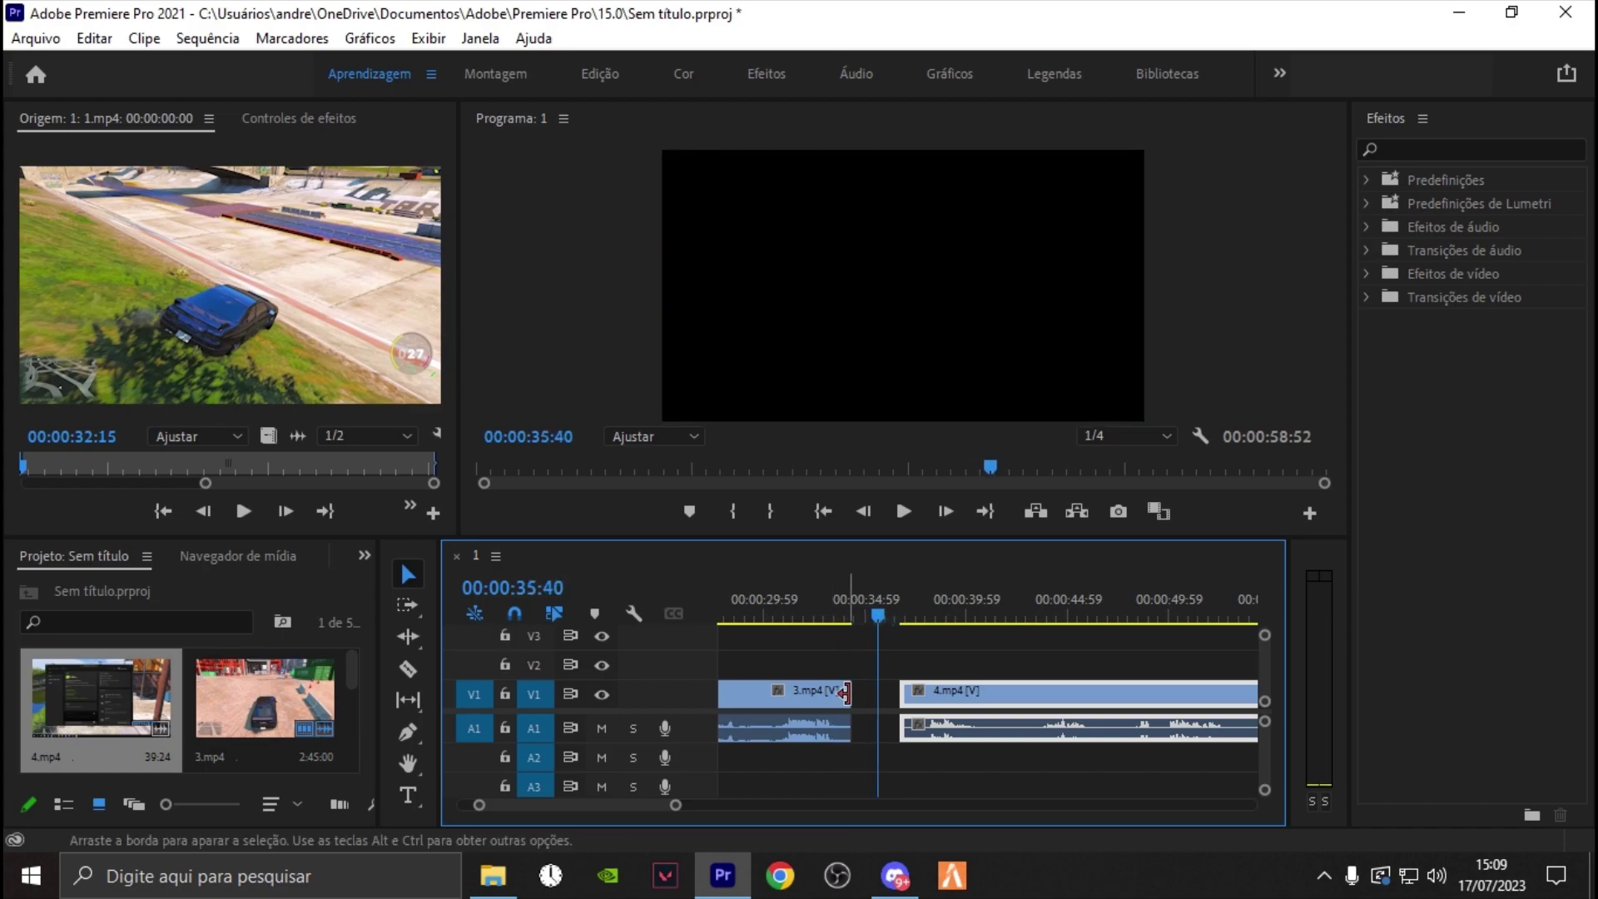
{"action": "left_click_drag", "start_coordinate": [857, 693], "coordinate": [879, 694]}
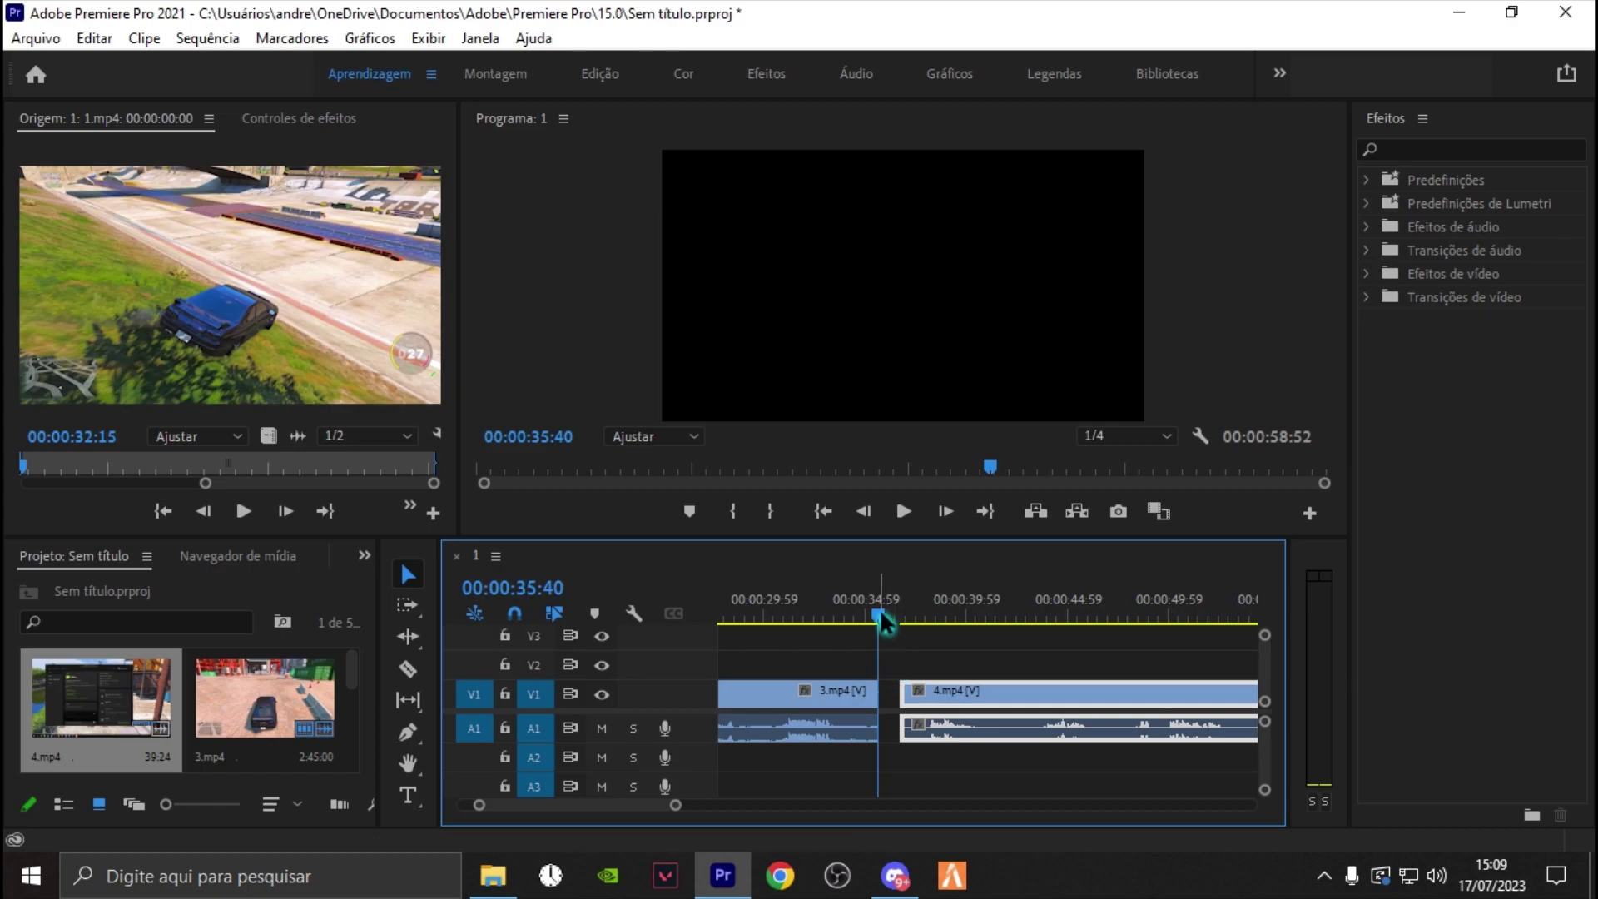
{"action": "mouse_move", "coordinate": [881, 616]}
{"action": "left_mouse_down"}
{"action": "mouse_move", "coordinate": [865, 617]}
{"action": "mouse_move", "coordinate": [961, 618]}
{"action": "left_mouse_up"}
- Extend 3.mp4 to meet 4.mp4, review the join and zoom out
{"action": "left_click_drag", "start_coordinate": [886, 690], "coordinate": [899, 690]}
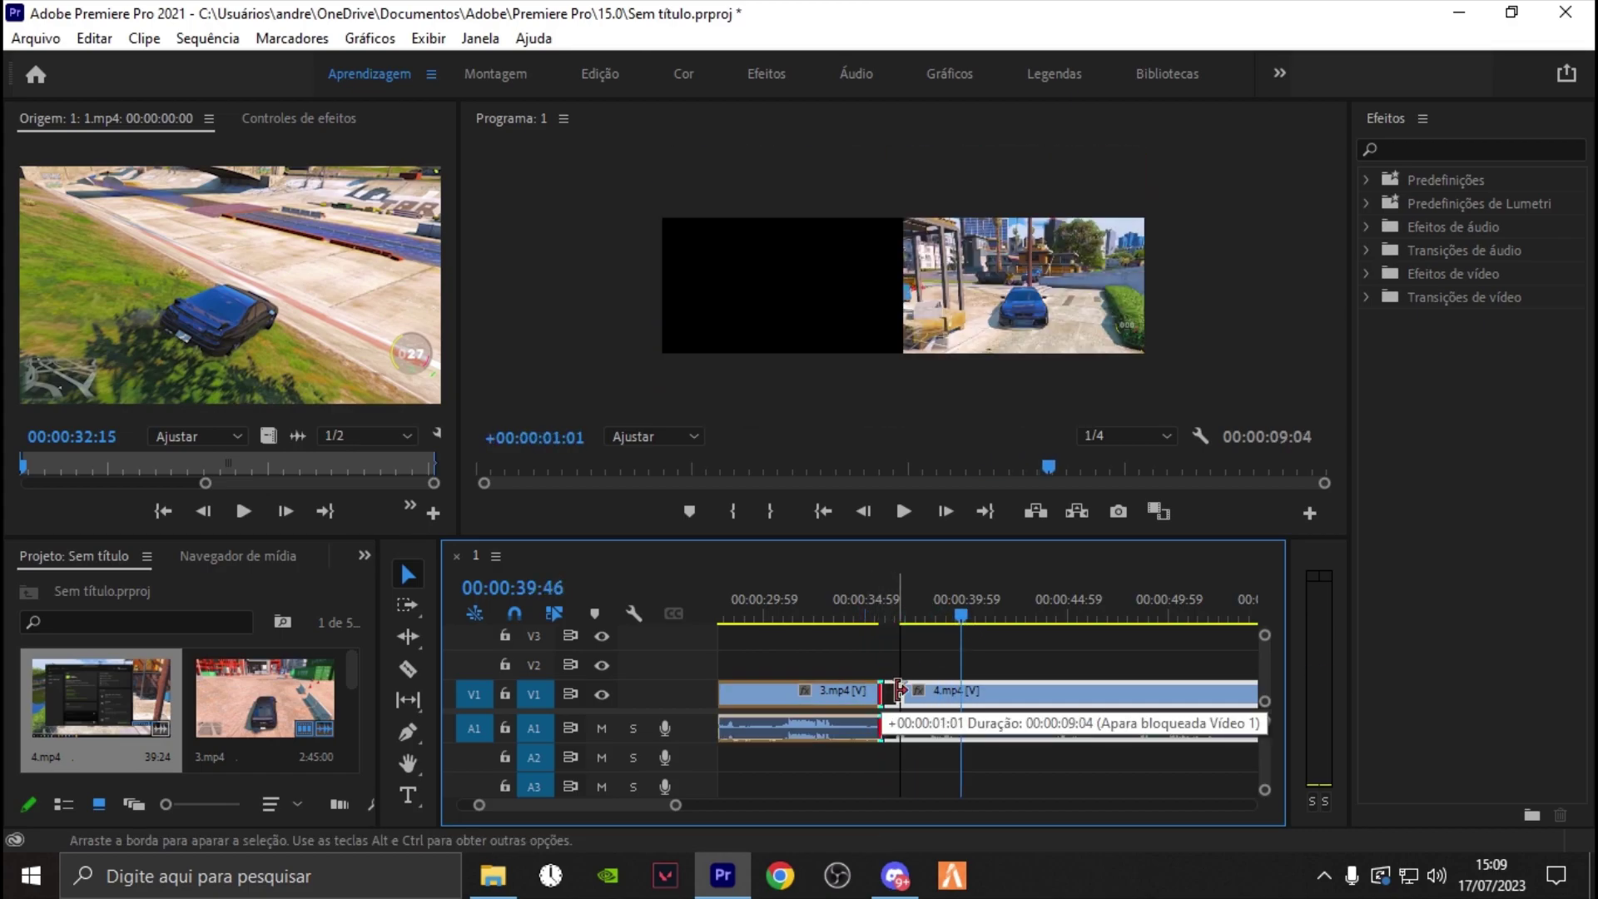
{"action": "left_click", "coordinate": [888, 617]}
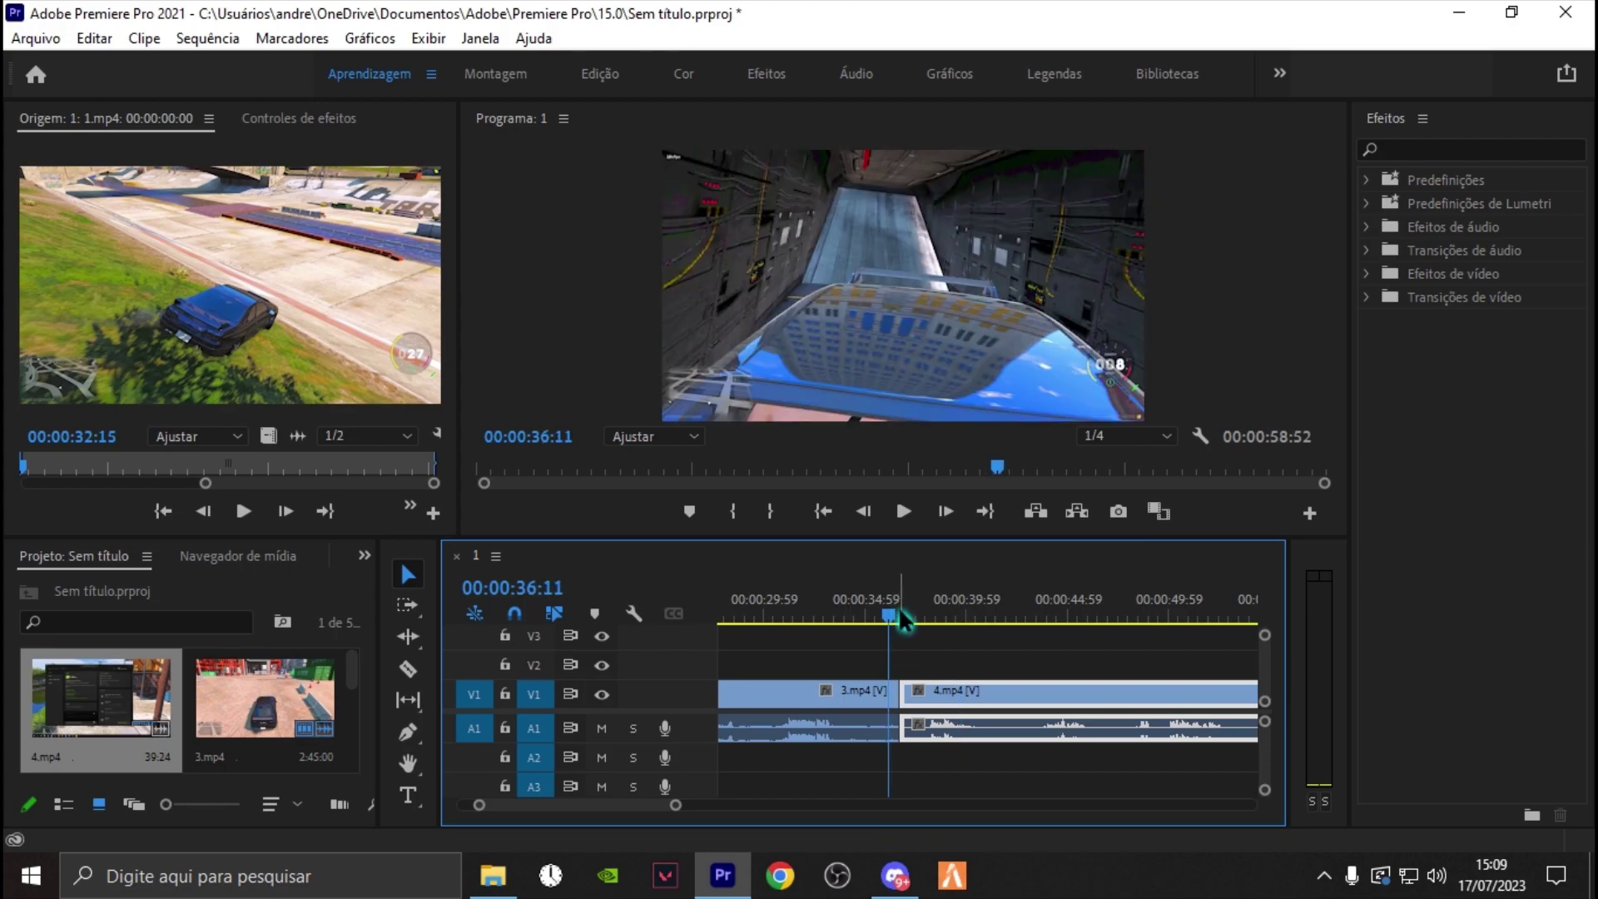
{"action": "left_click_drag", "start_coordinate": [889, 617], "coordinate": [884, 617]}
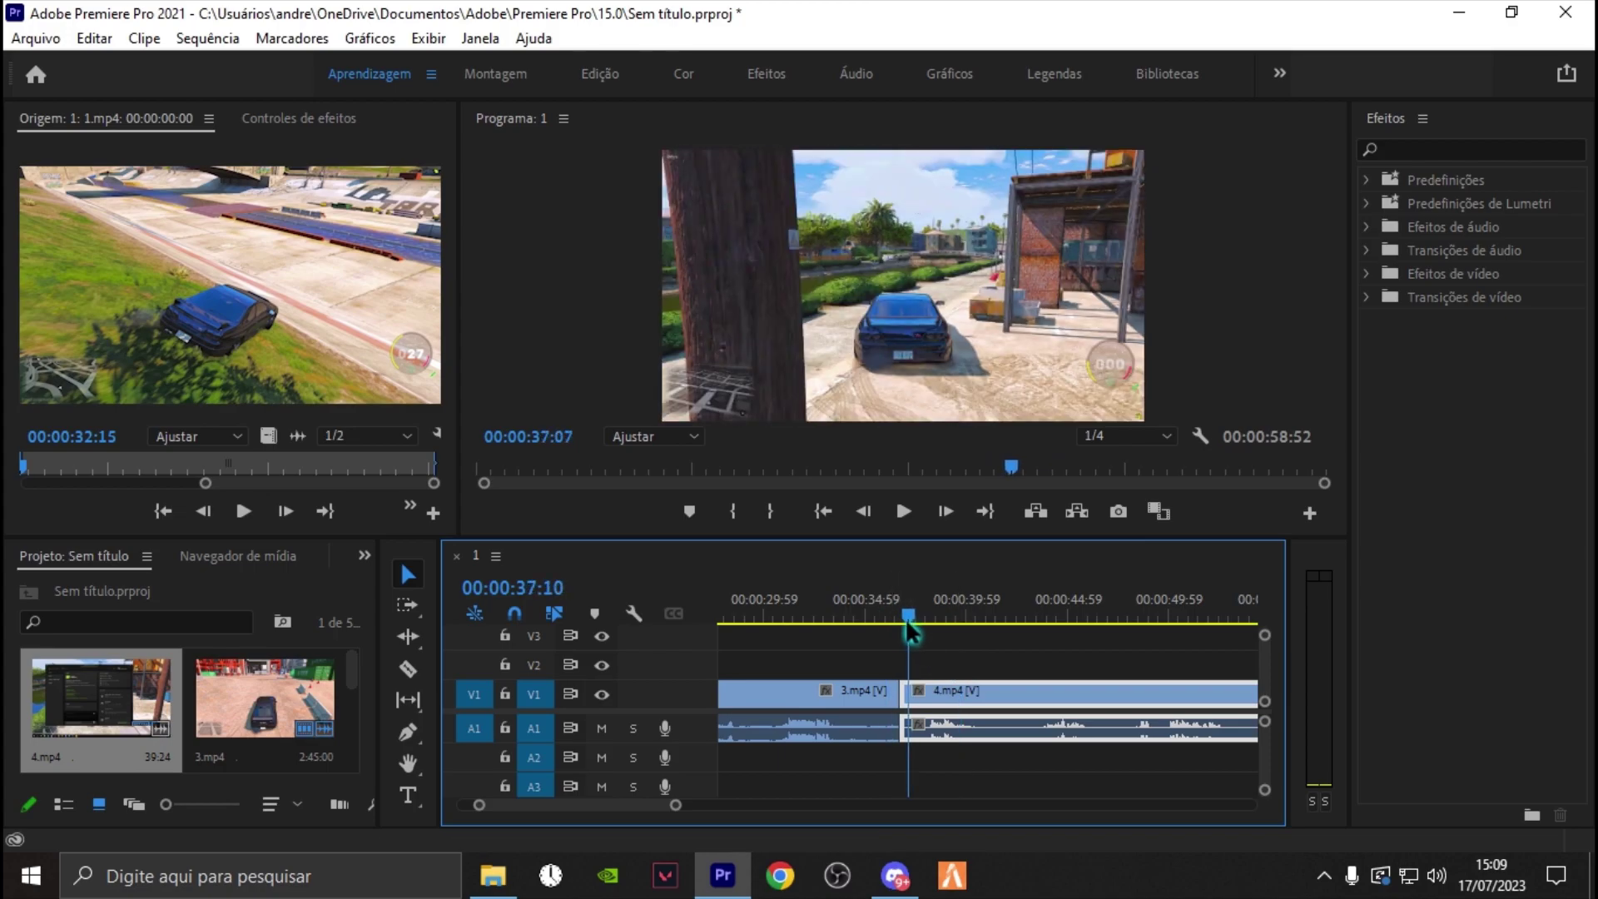
{"action": "key", "text": "minus"}
{"action": "key", "text": "minus"}
{"action": "key", "text": "minus"}
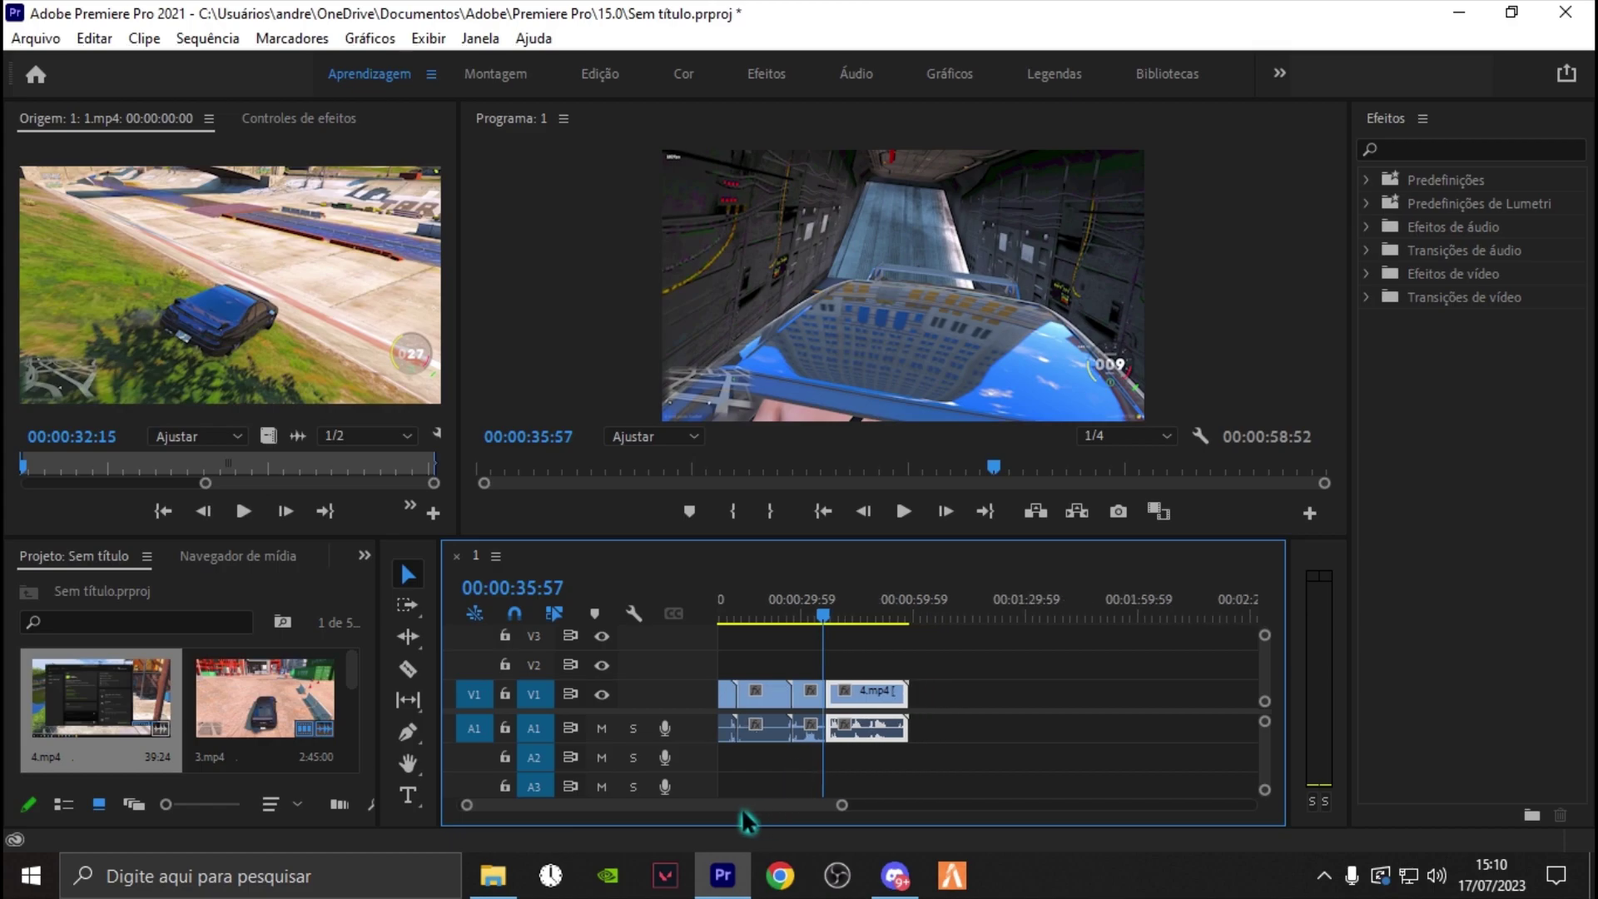
{"action": "key", "text": "minus"}
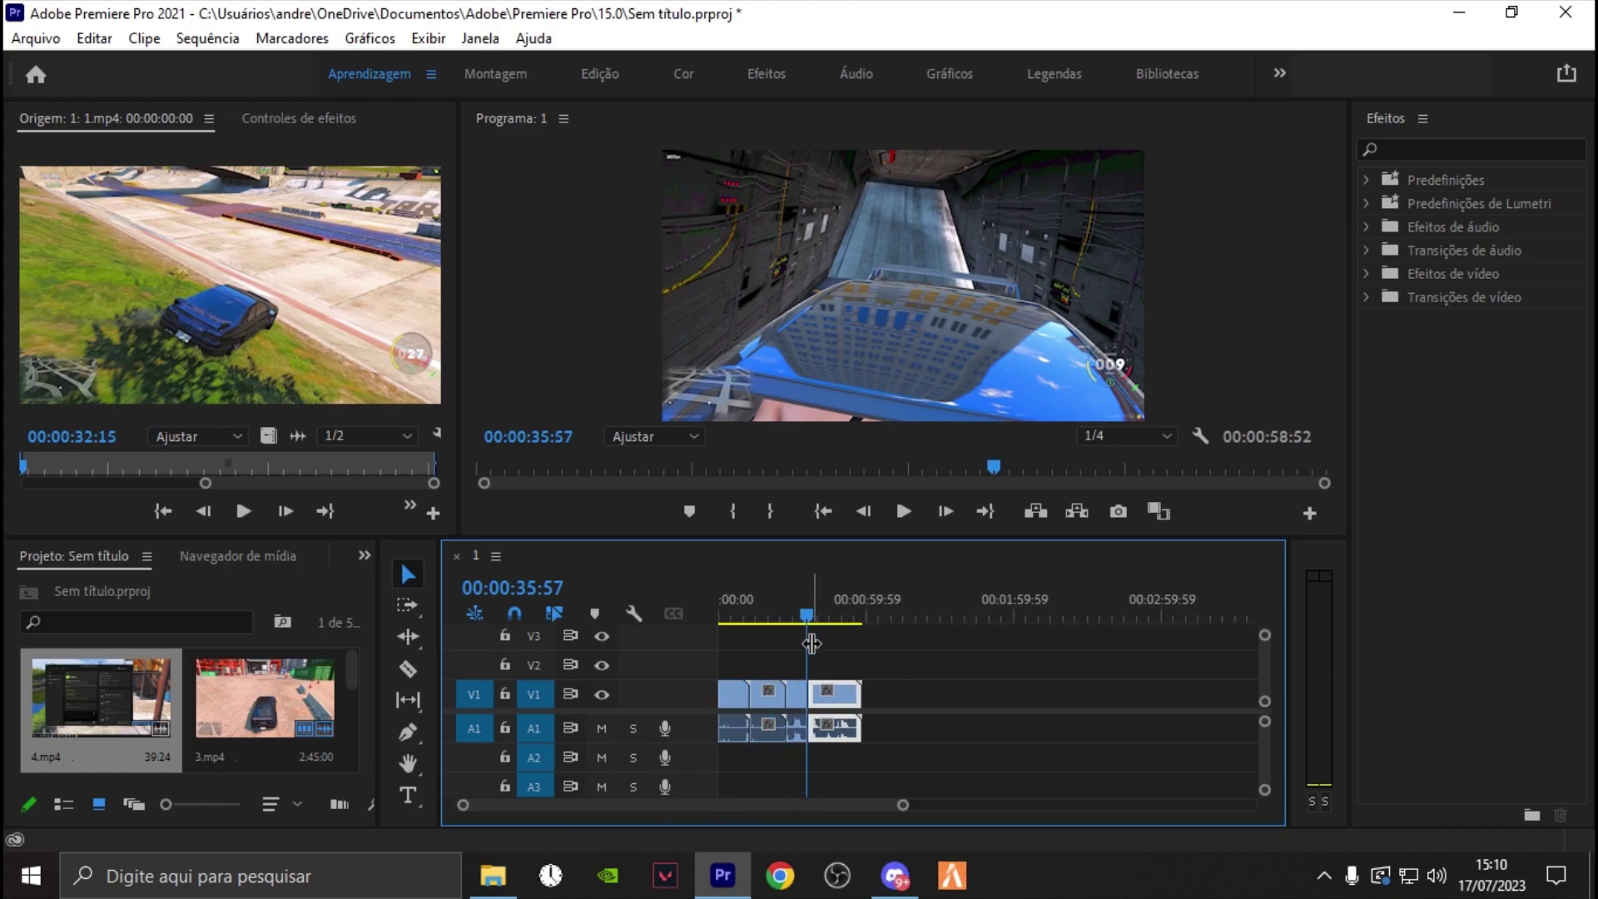
{"action": "left_click", "coordinate": [866, 654]}
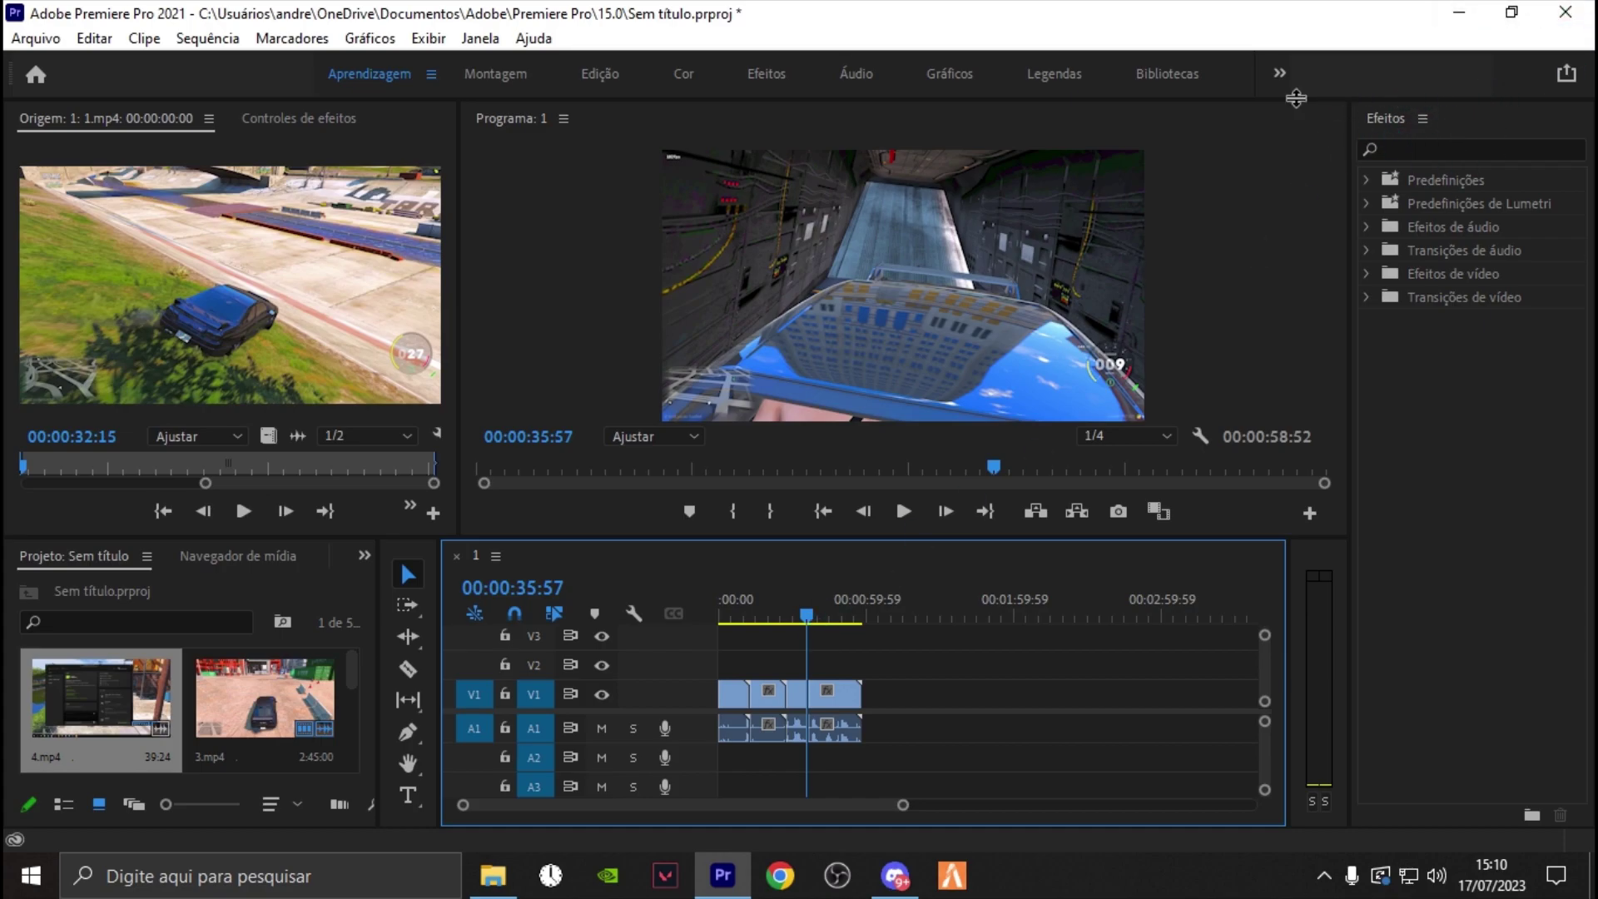
- Search the Effects panel for 'rsm' and drag RE:Vision RSMB onto 1.mp4
{"action": "left_click", "coordinate": [470, 40]}
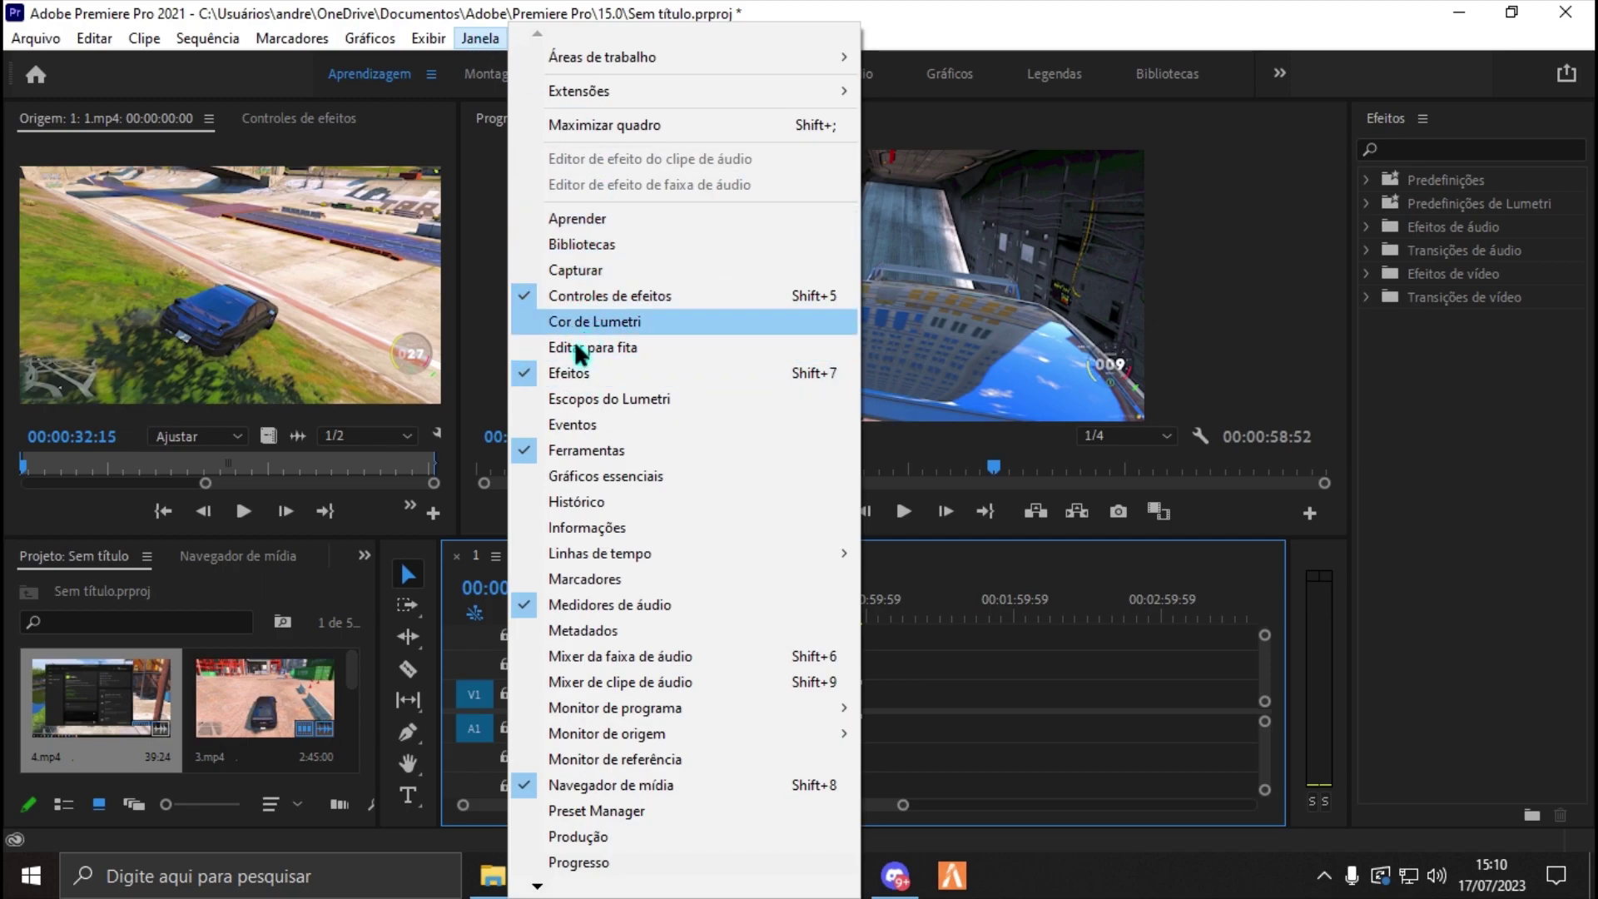
{"action": "left_click", "coordinate": [1412, 392]}
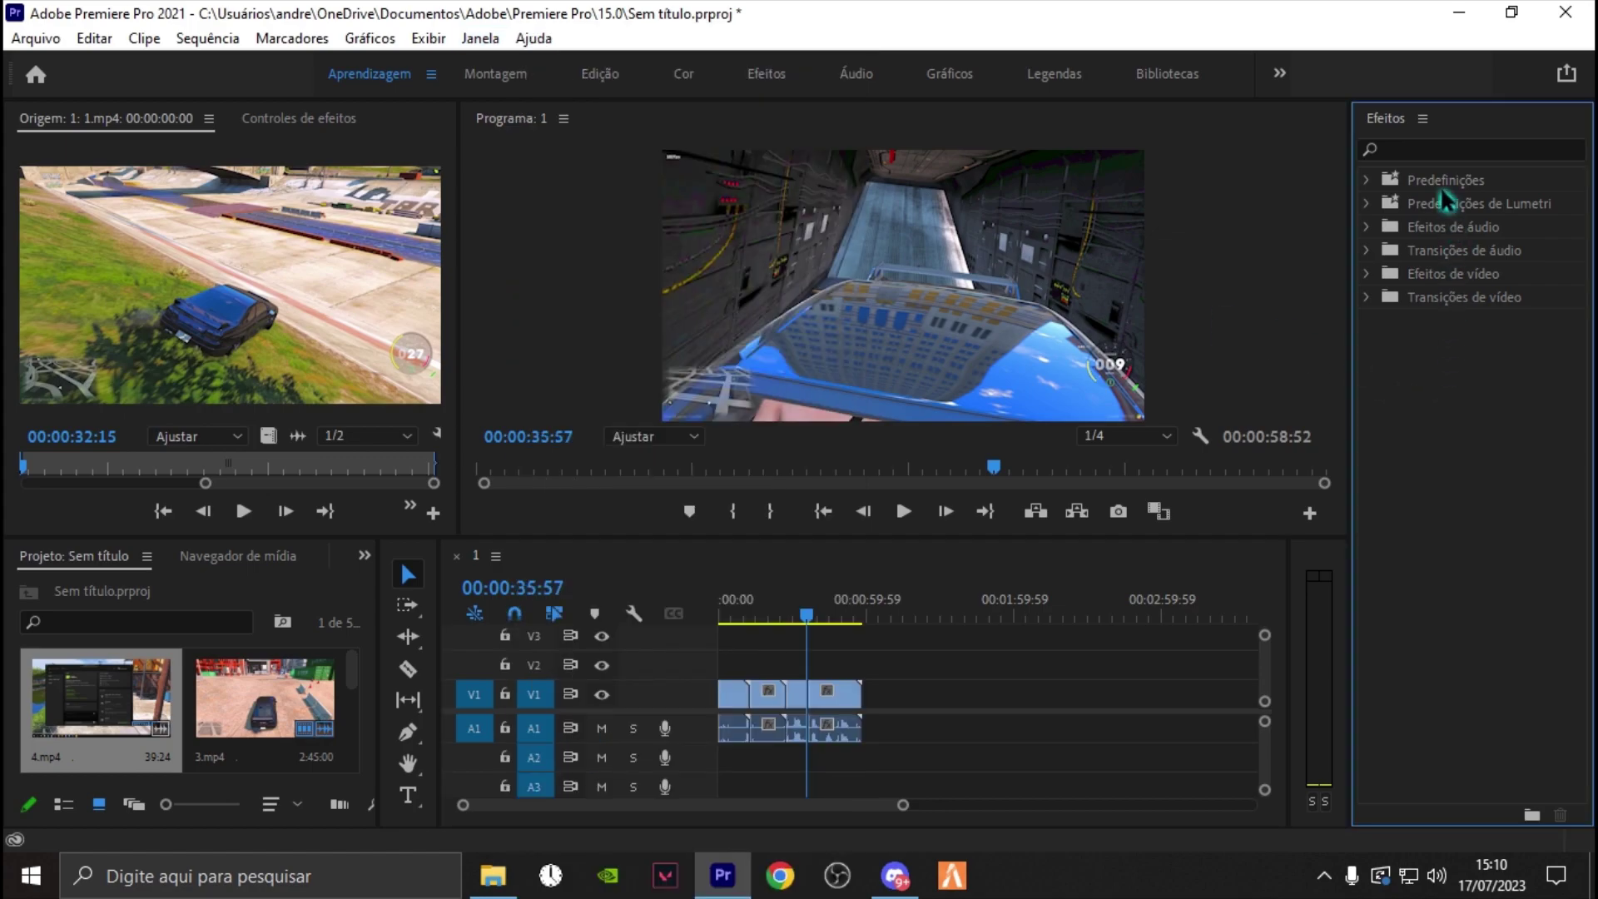
{"action": "left_click", "coordinate": [1427, 148]}
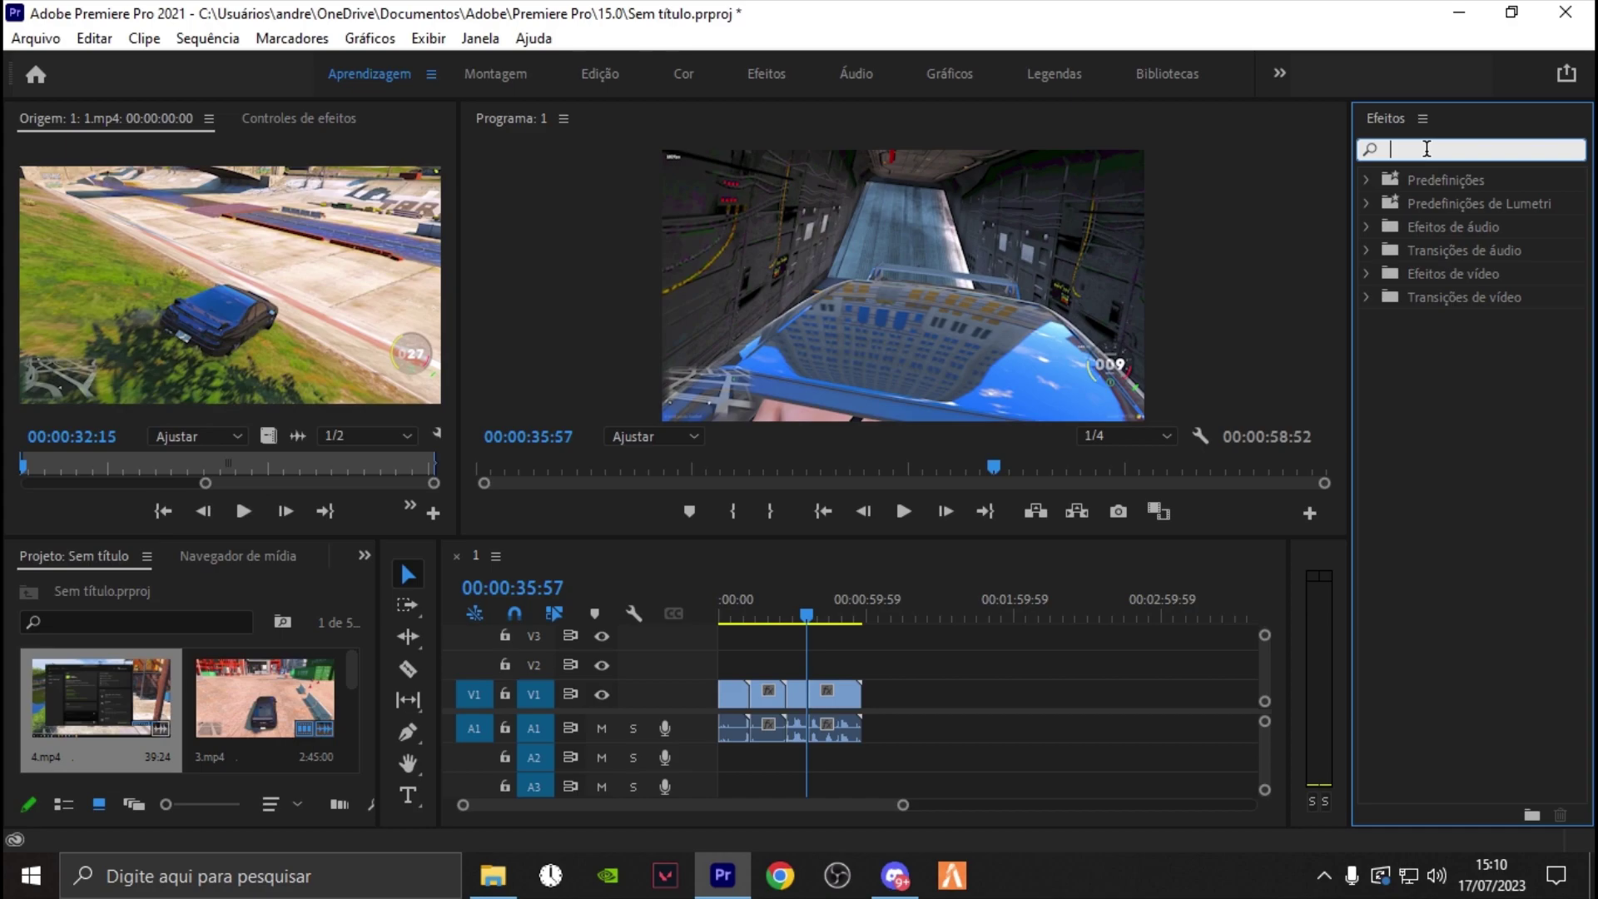
{"action": "type", "text": "r"}
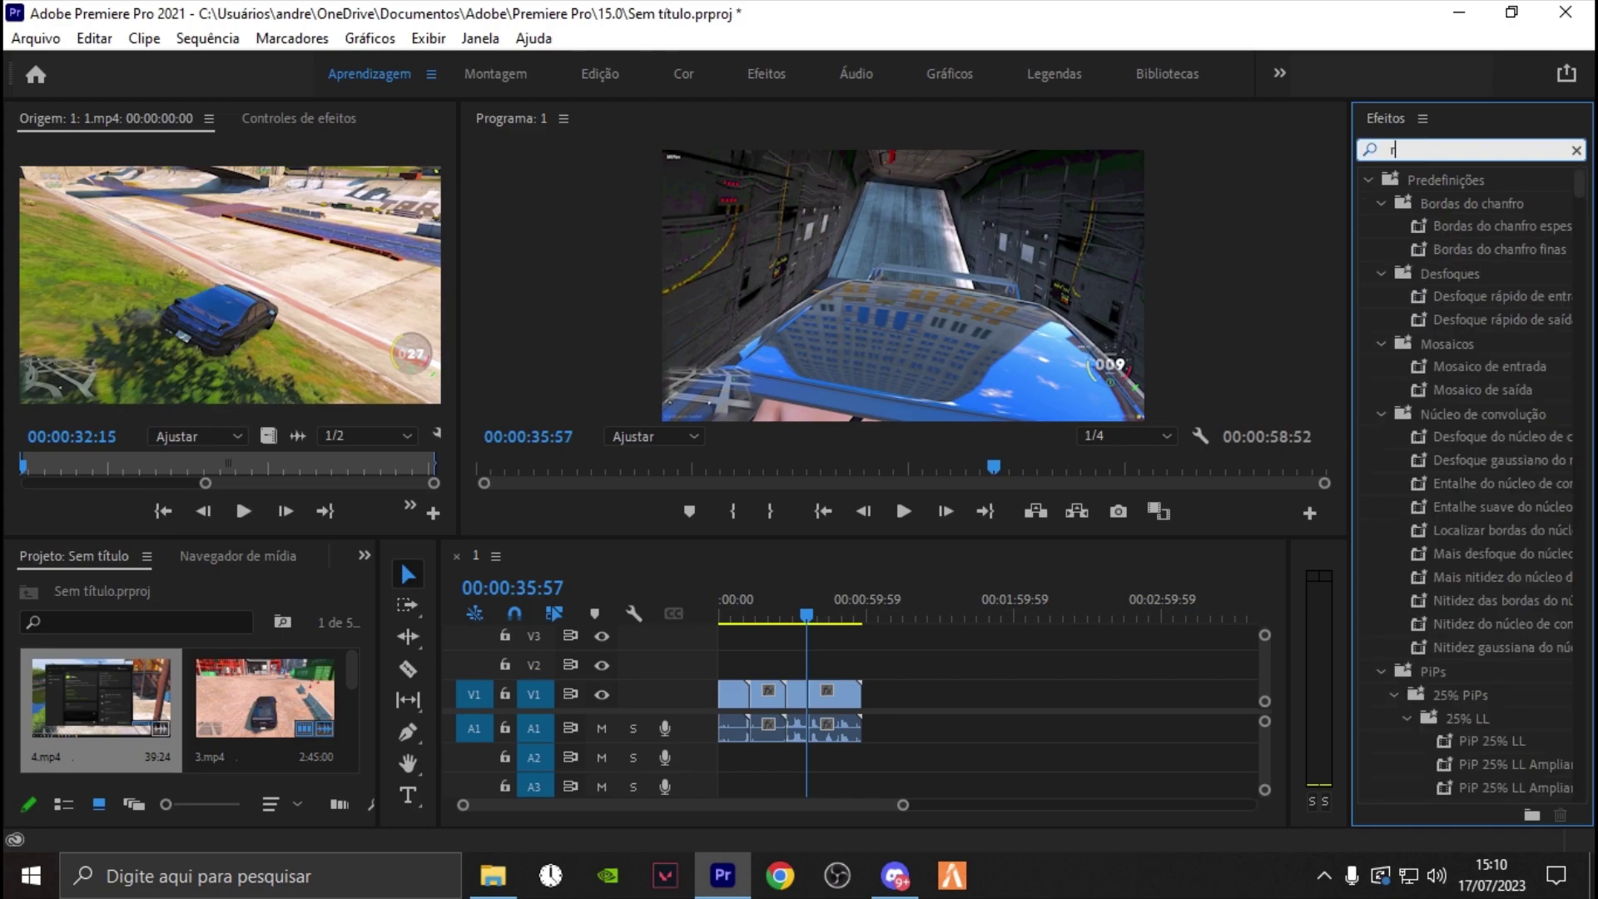
{"action": "type", "text": "smb"}
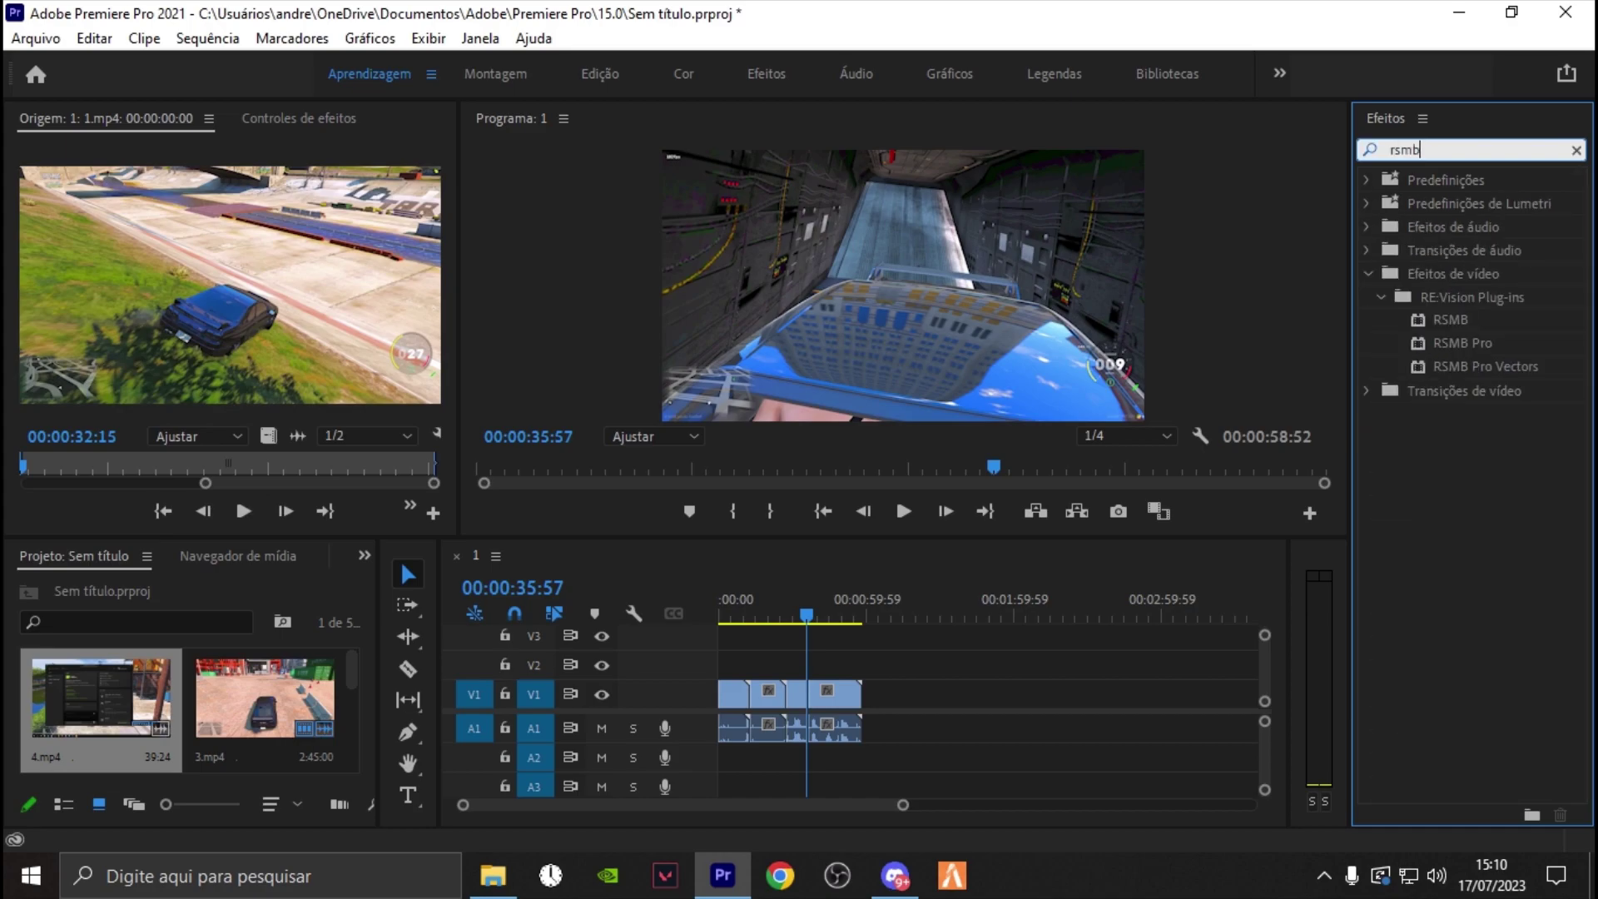
{"action": "left_click", "coordinate": [1489, 472]}
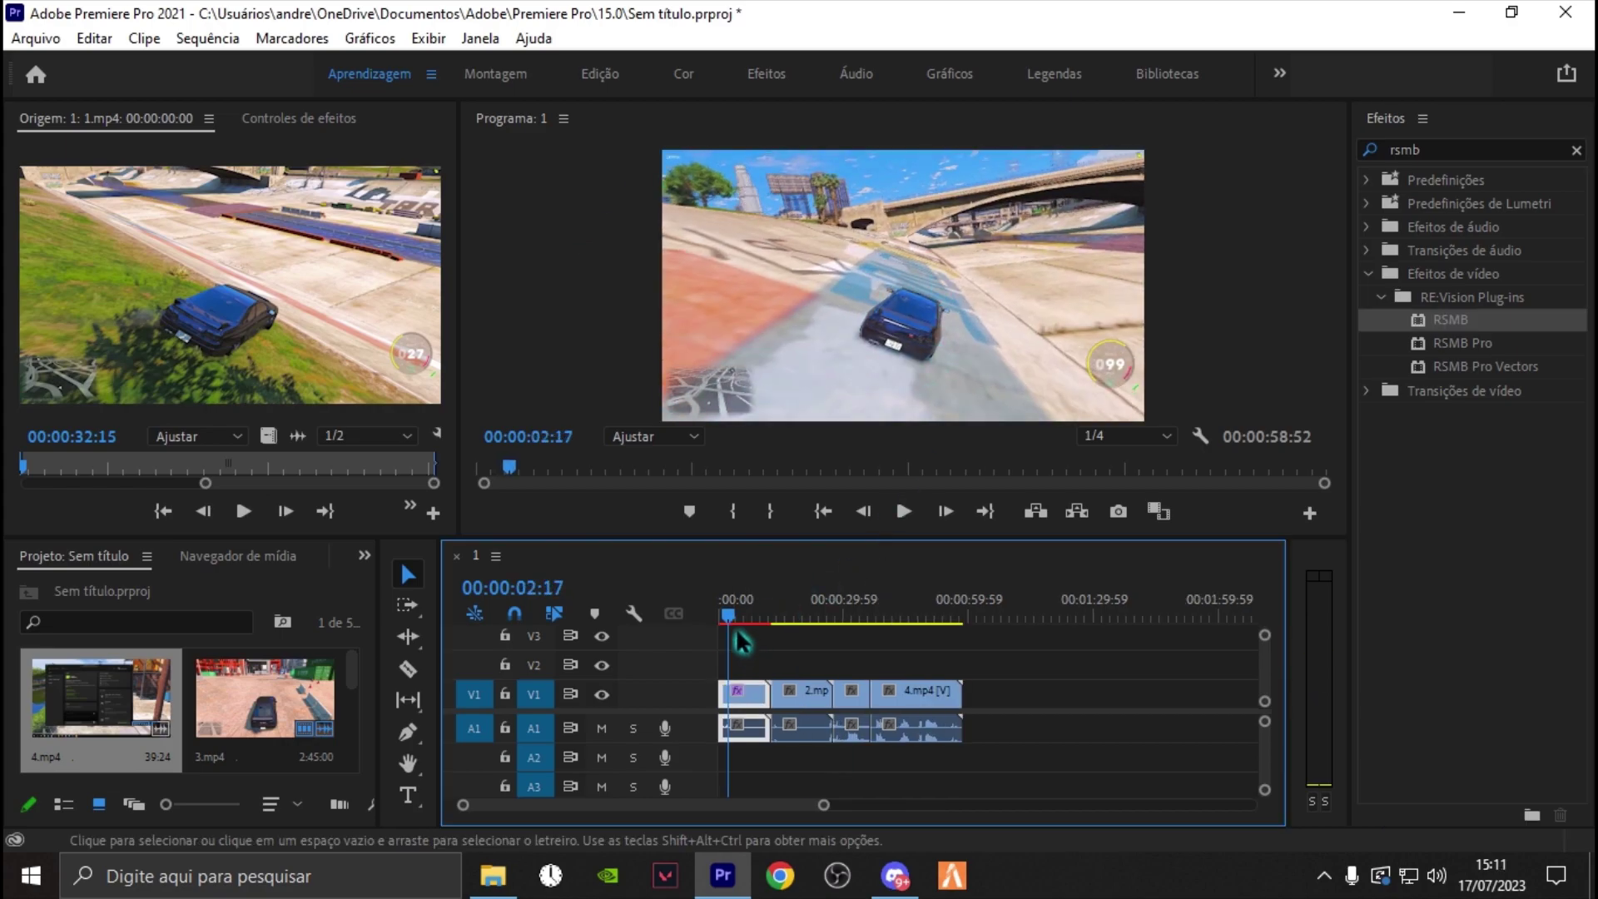
{"action": "left_click_drag", "start_coordinate": [730, 617], "coordinate": [704, 613]}
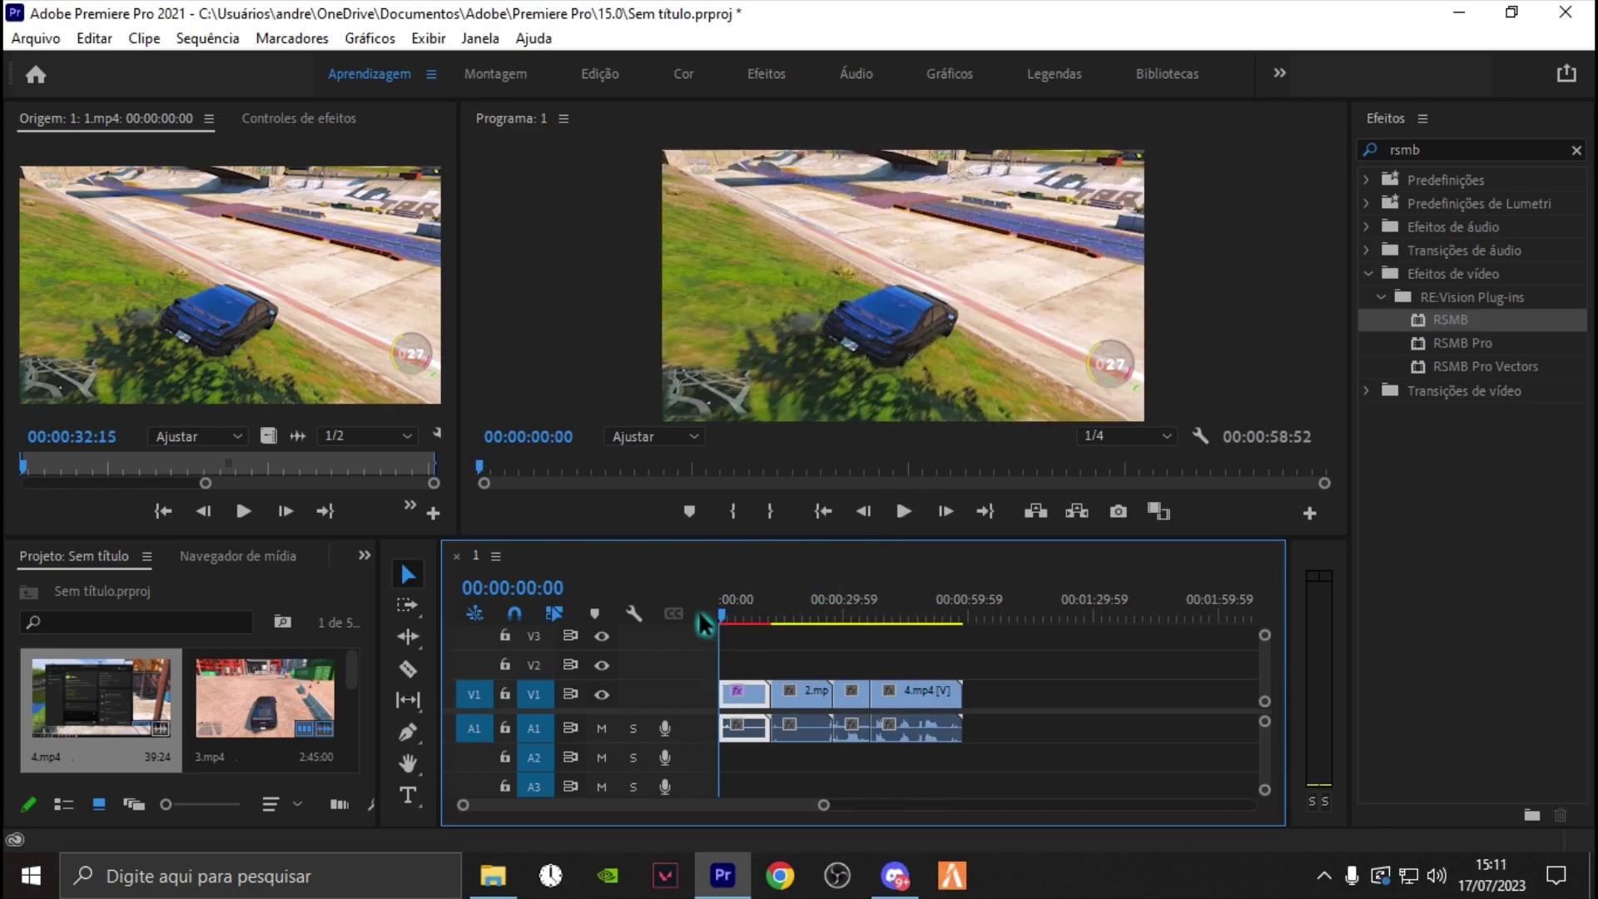
{"action": "scroll", "coordinate": [725, 699], "scroll_direction": "up", "scroll_amount": 2}
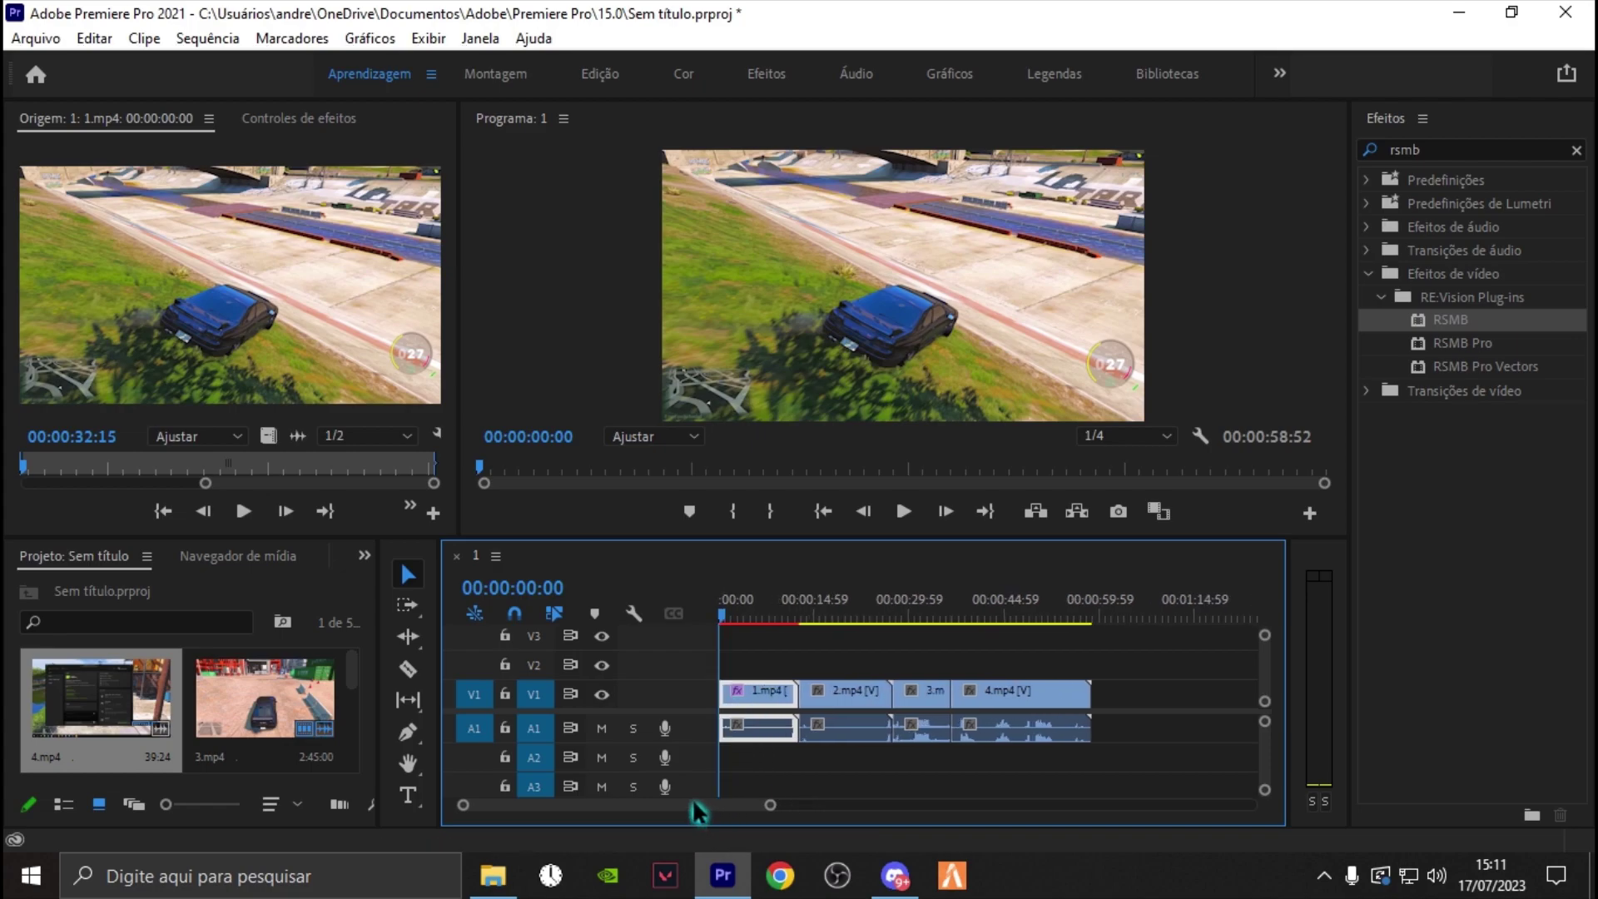
{"action": "left_click", "coordinate": [835, 686]}
- Turn off Linked Selection and delete the A1 audio of clips 1.mp4 through 4.mp4
{"action": "left_click", "coordinate": [916, 690]}
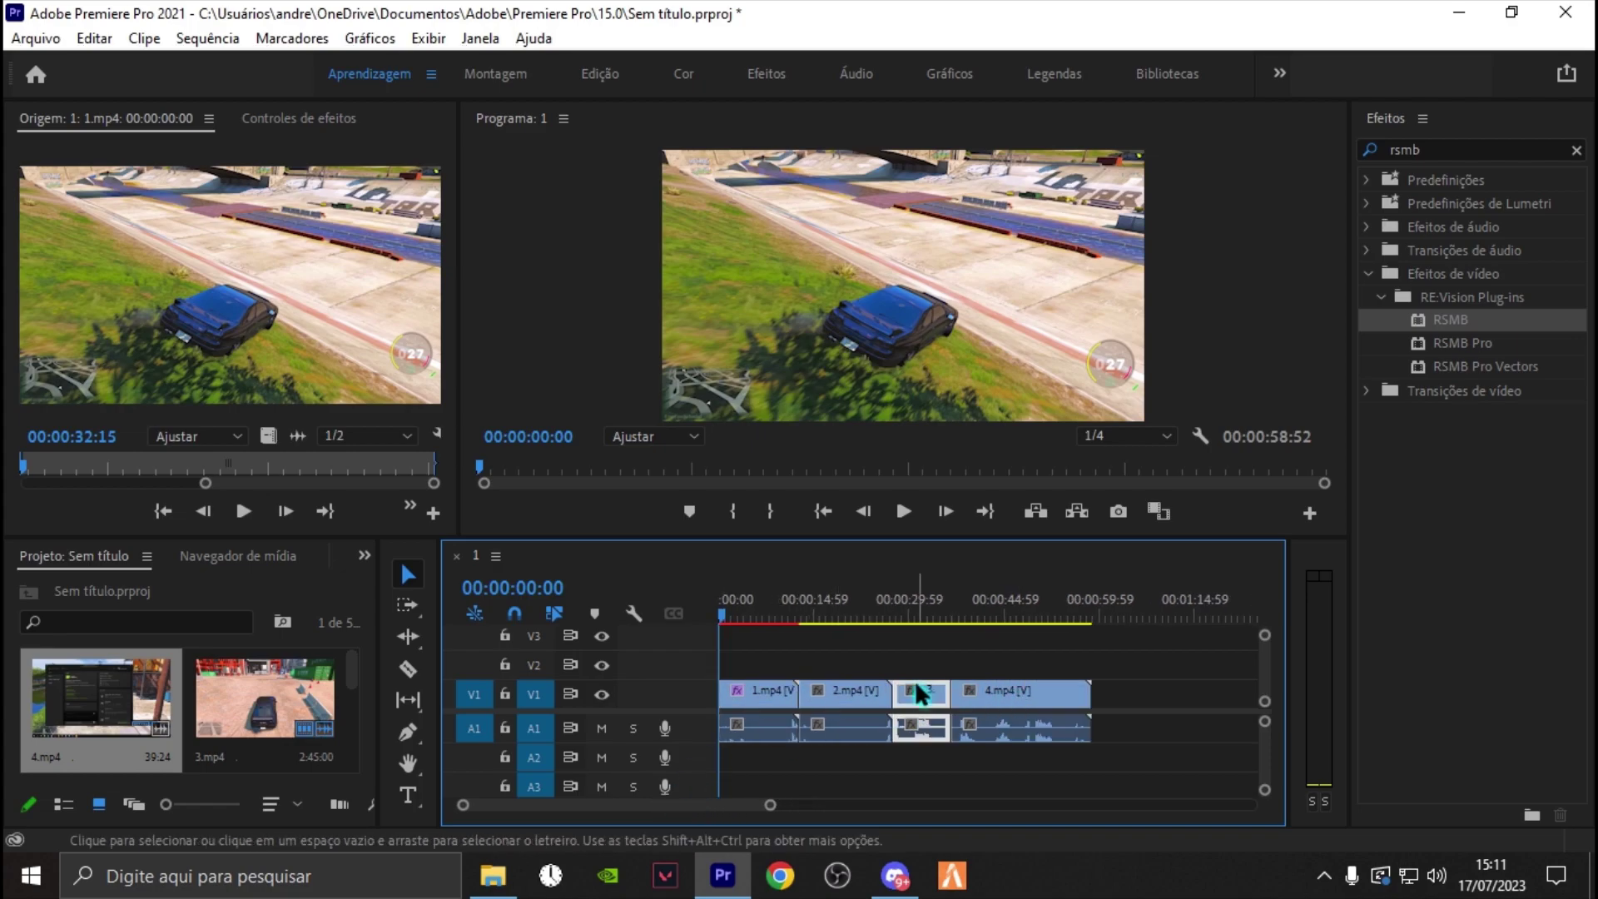
{"action": "left_click", "coordinate": [777, 698]}
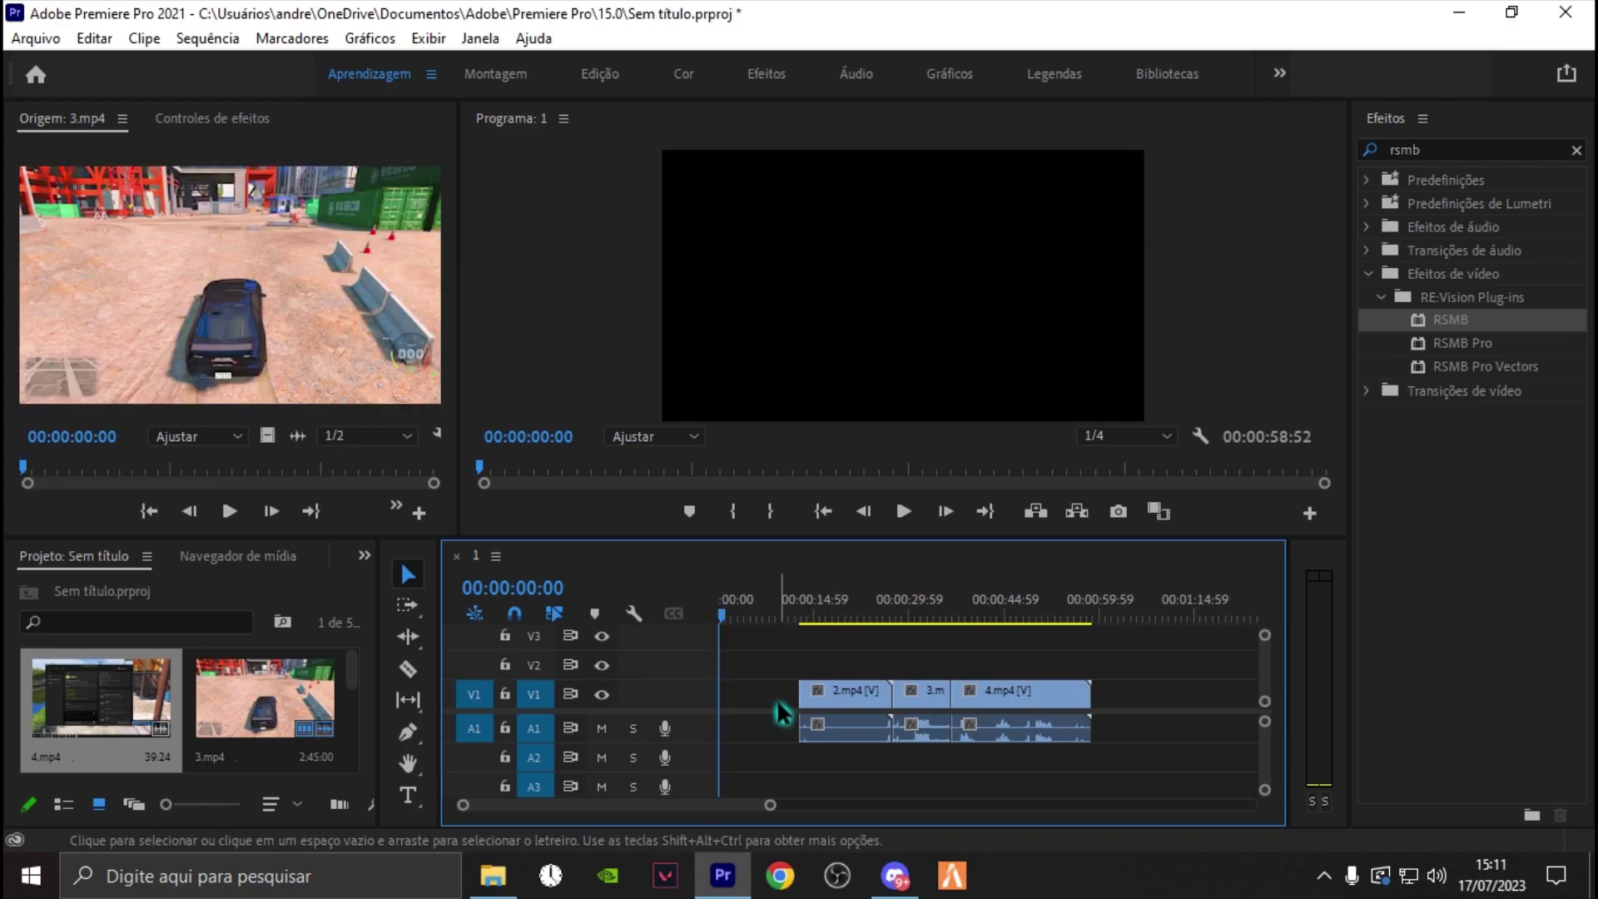
{"action": "left_click", "coordinate": [768, 681]}
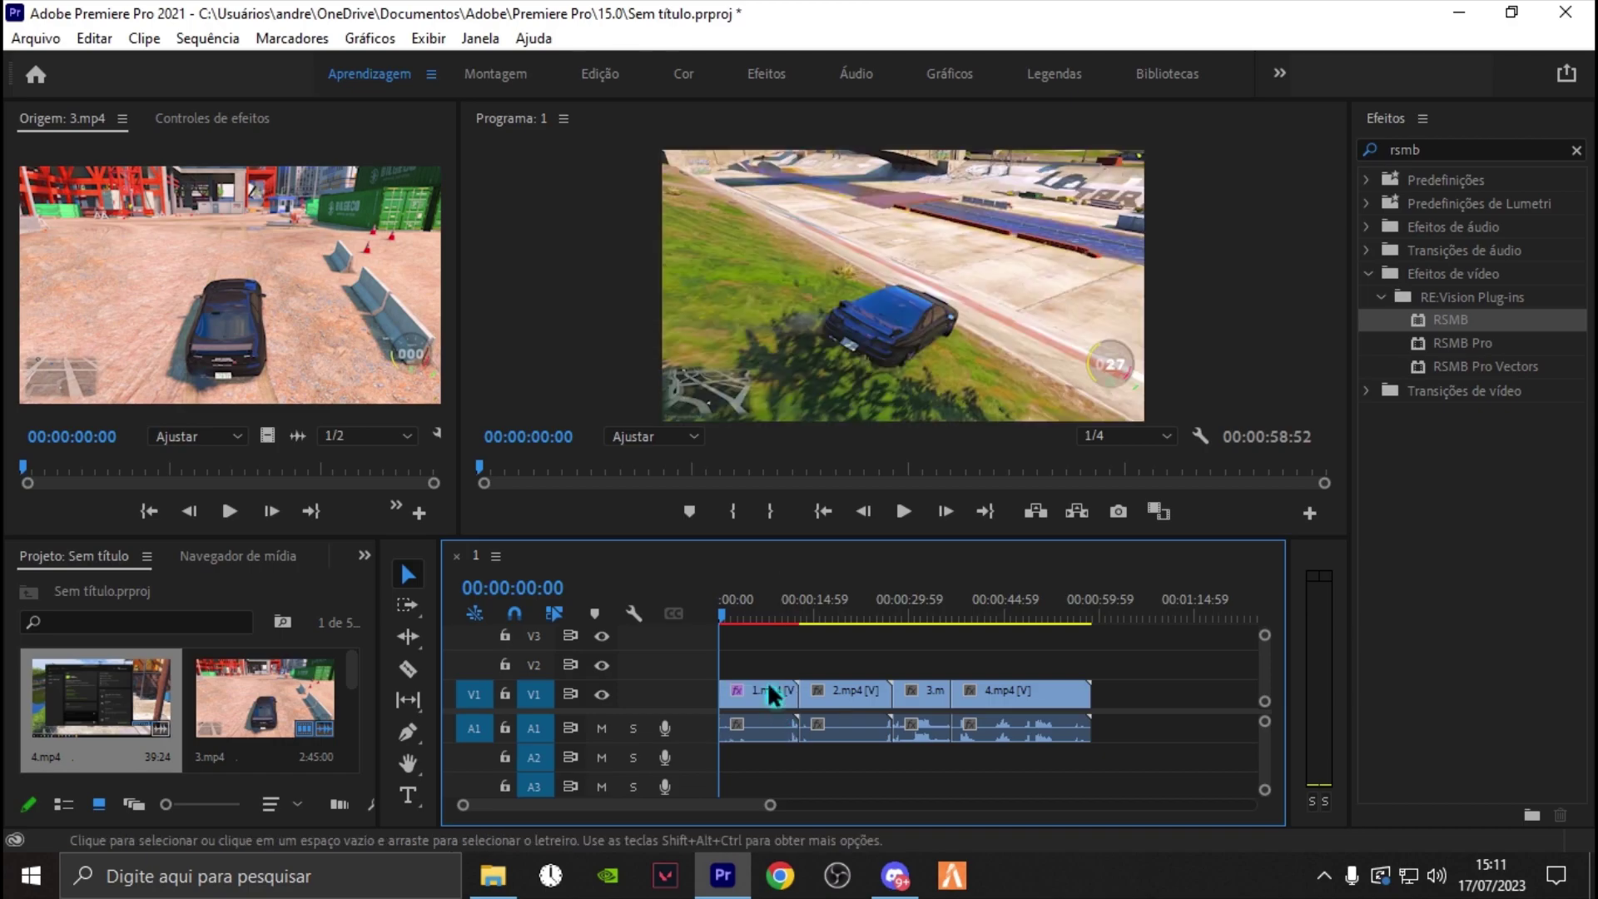
{"action": "left_click", "coordinate": [555, 617]}
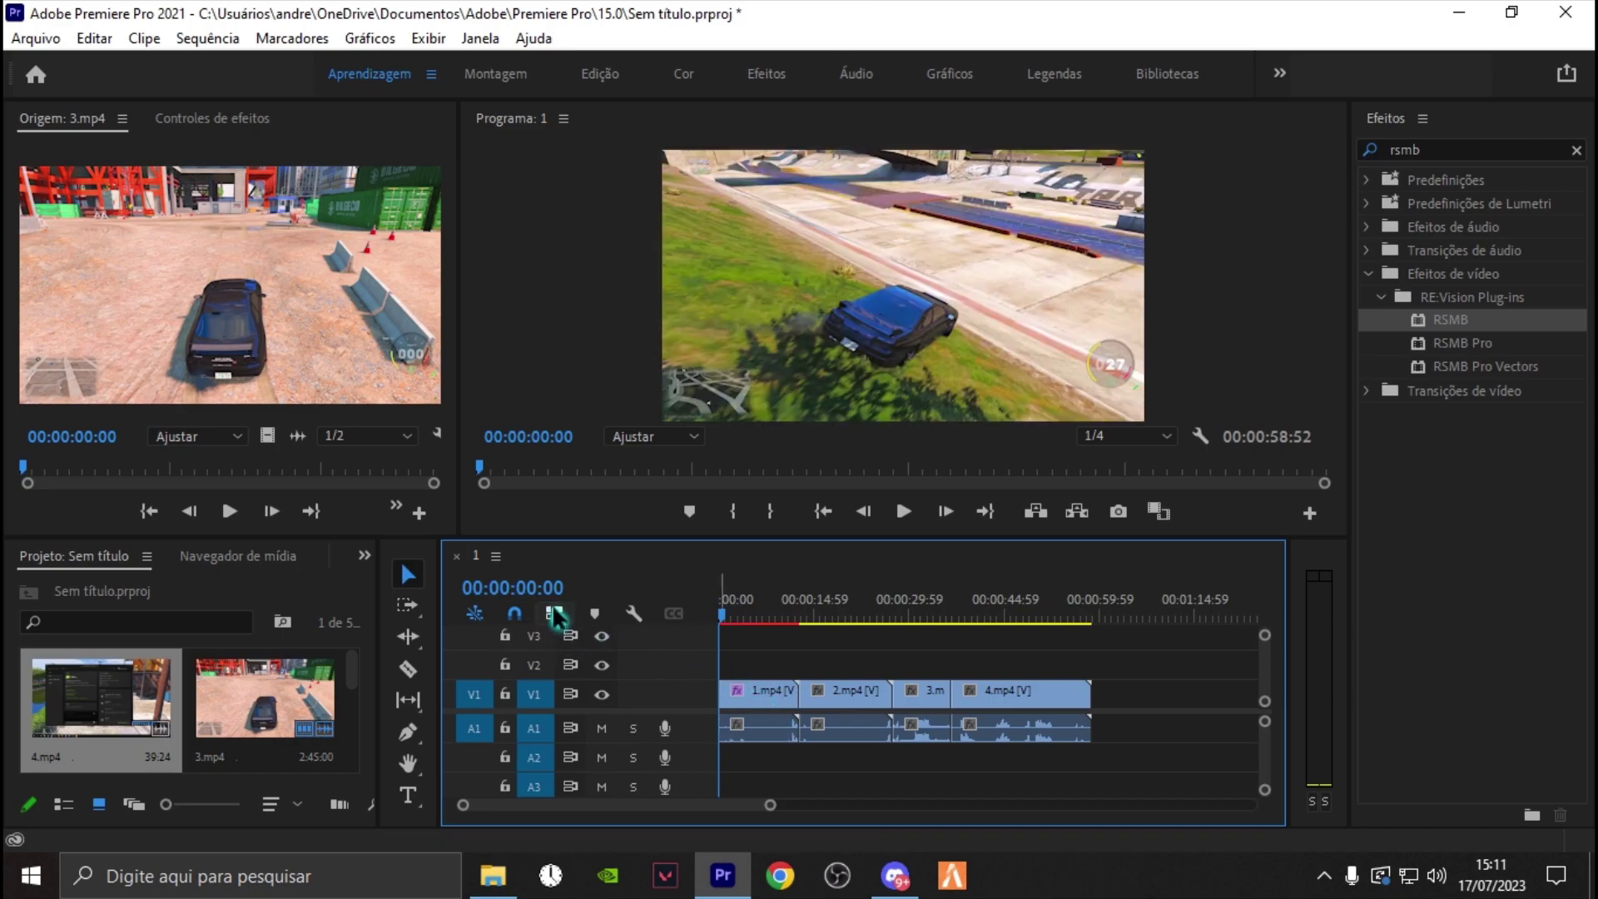
{"action": "left_click", "coordinate": [768, 730]}
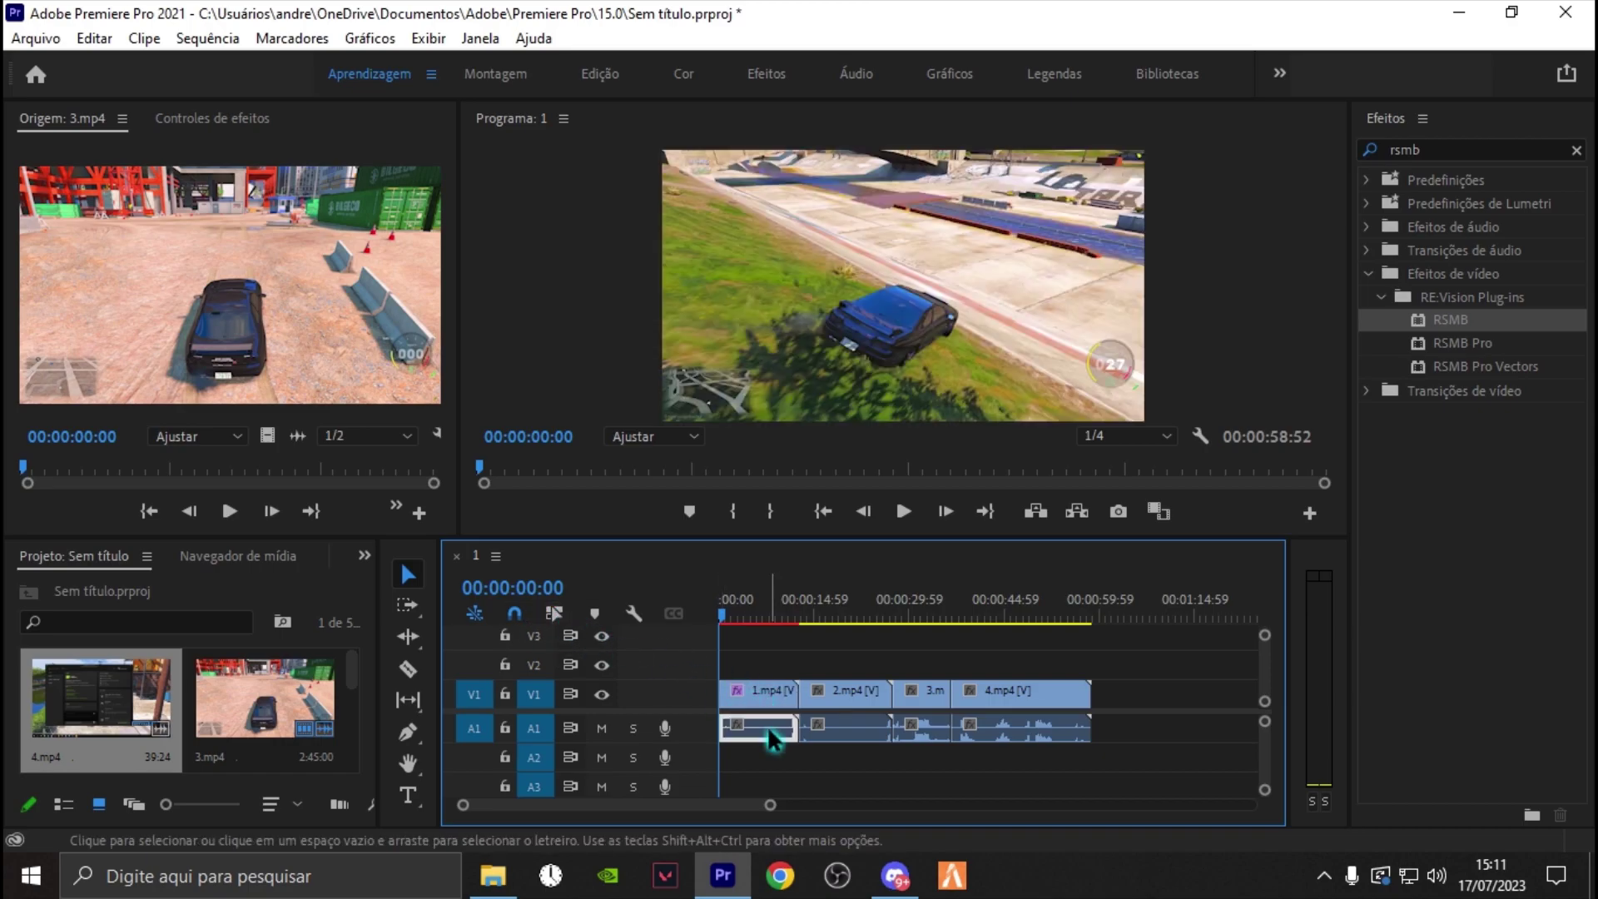
{"action": "left_click", "coordinate": [835, 732]}
{"action": "key", "text": "Delete"}
{"action": "left_click", "coordinate": [917, 730]}
{"action": "key", "text": "Delete"}
{"action": "left_click", "coordinate": [1011, 732]}
{"action": "key", "text": "Delete"}
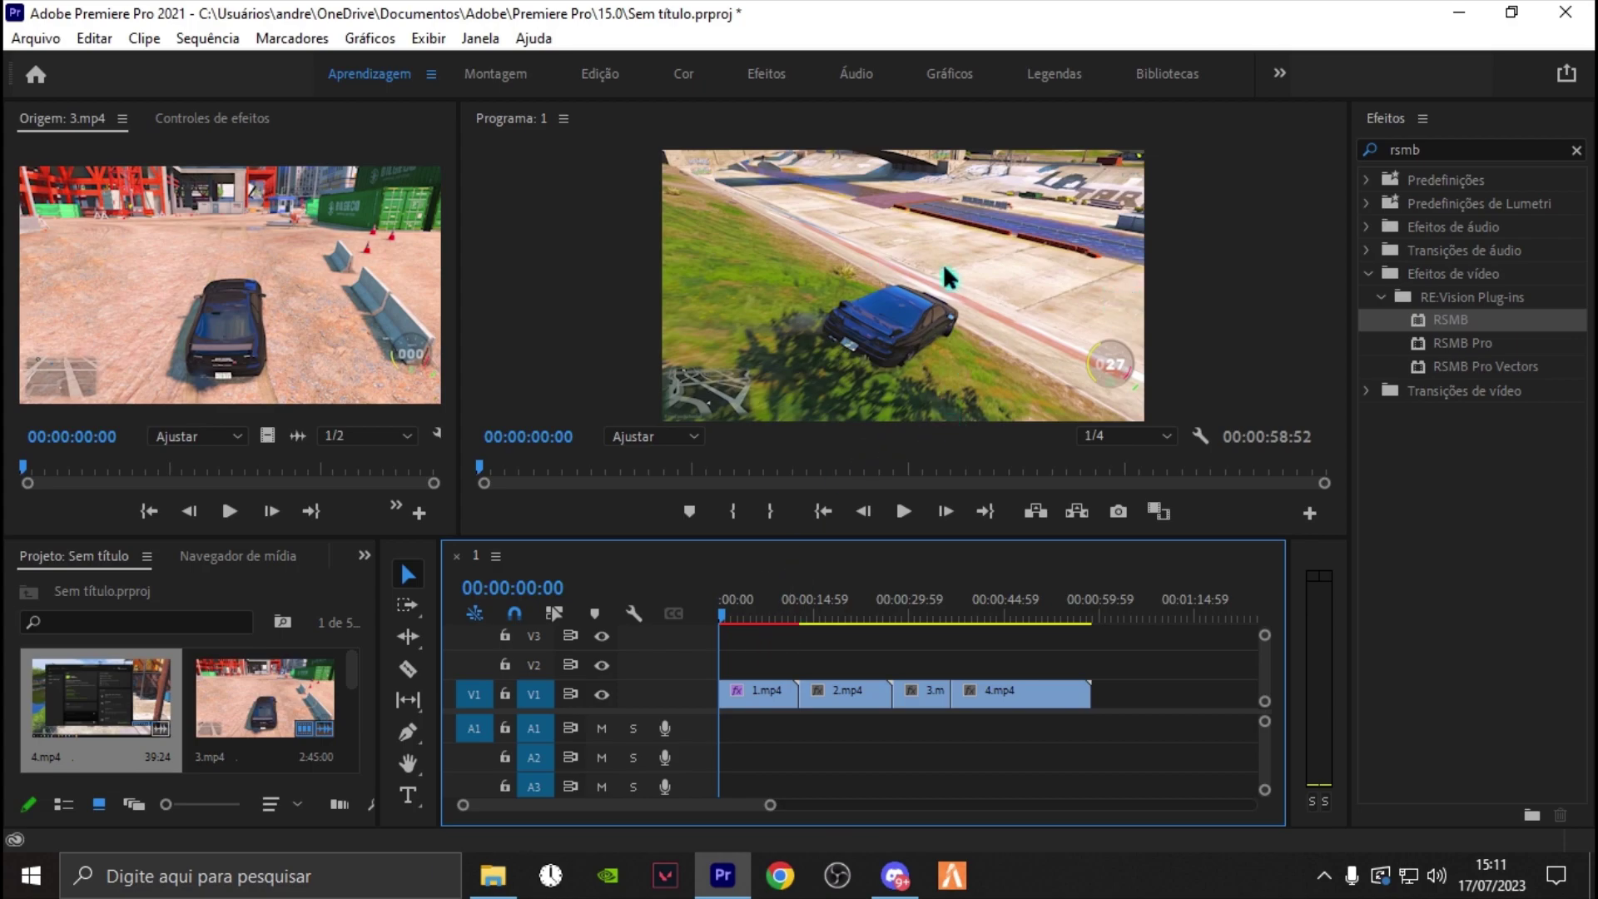
{"action": "key", "text": "space"}
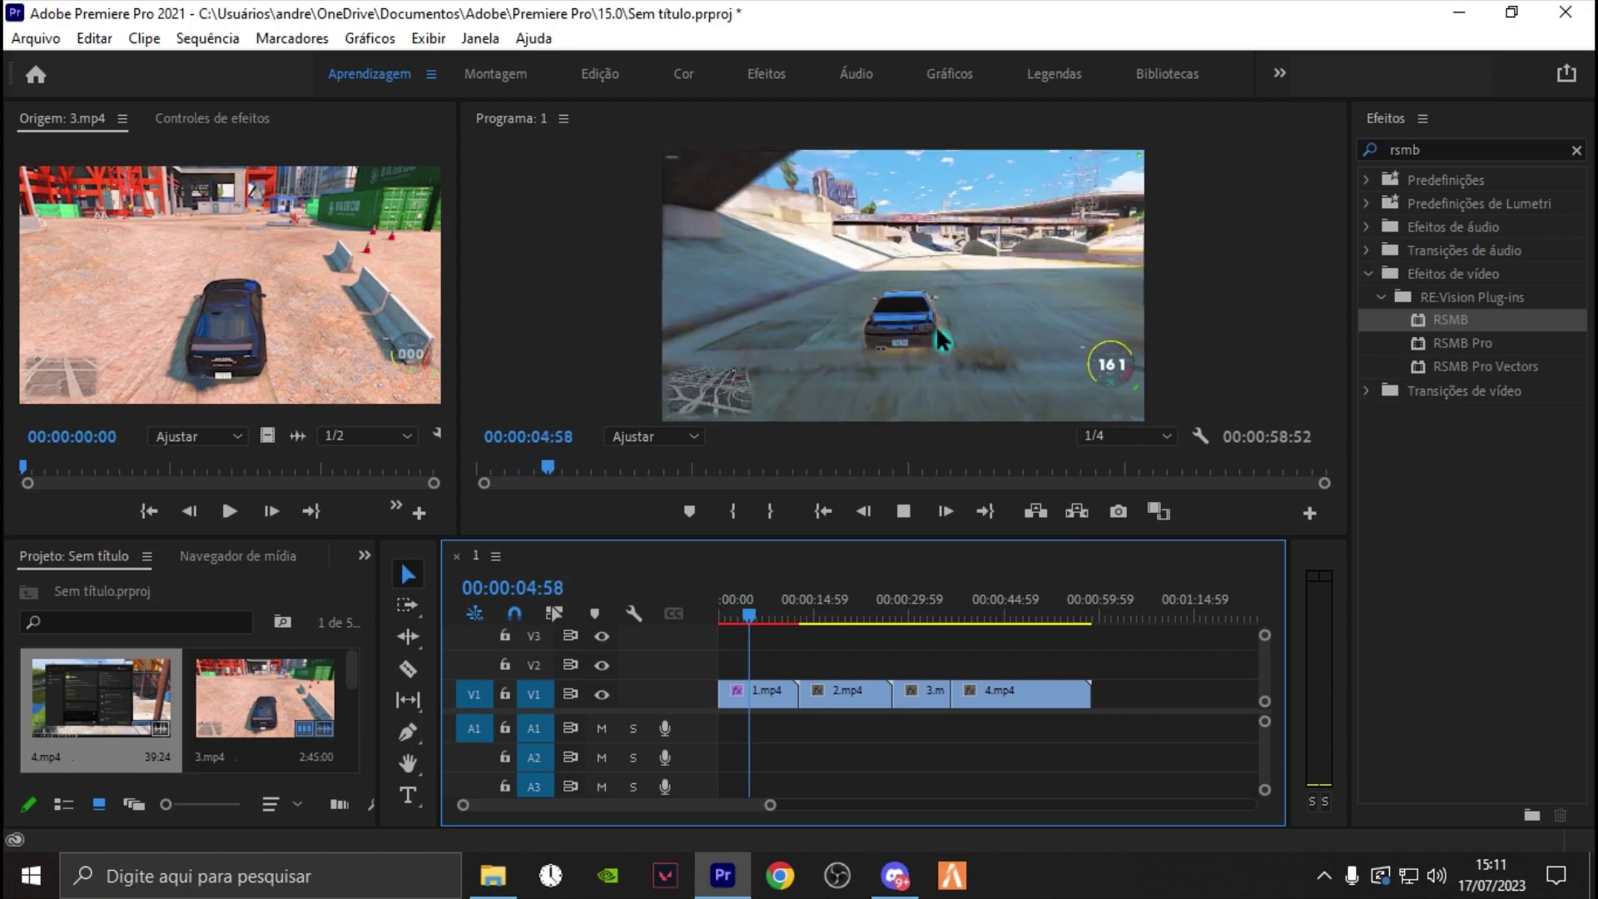
{"action": "key", "text": "space"}
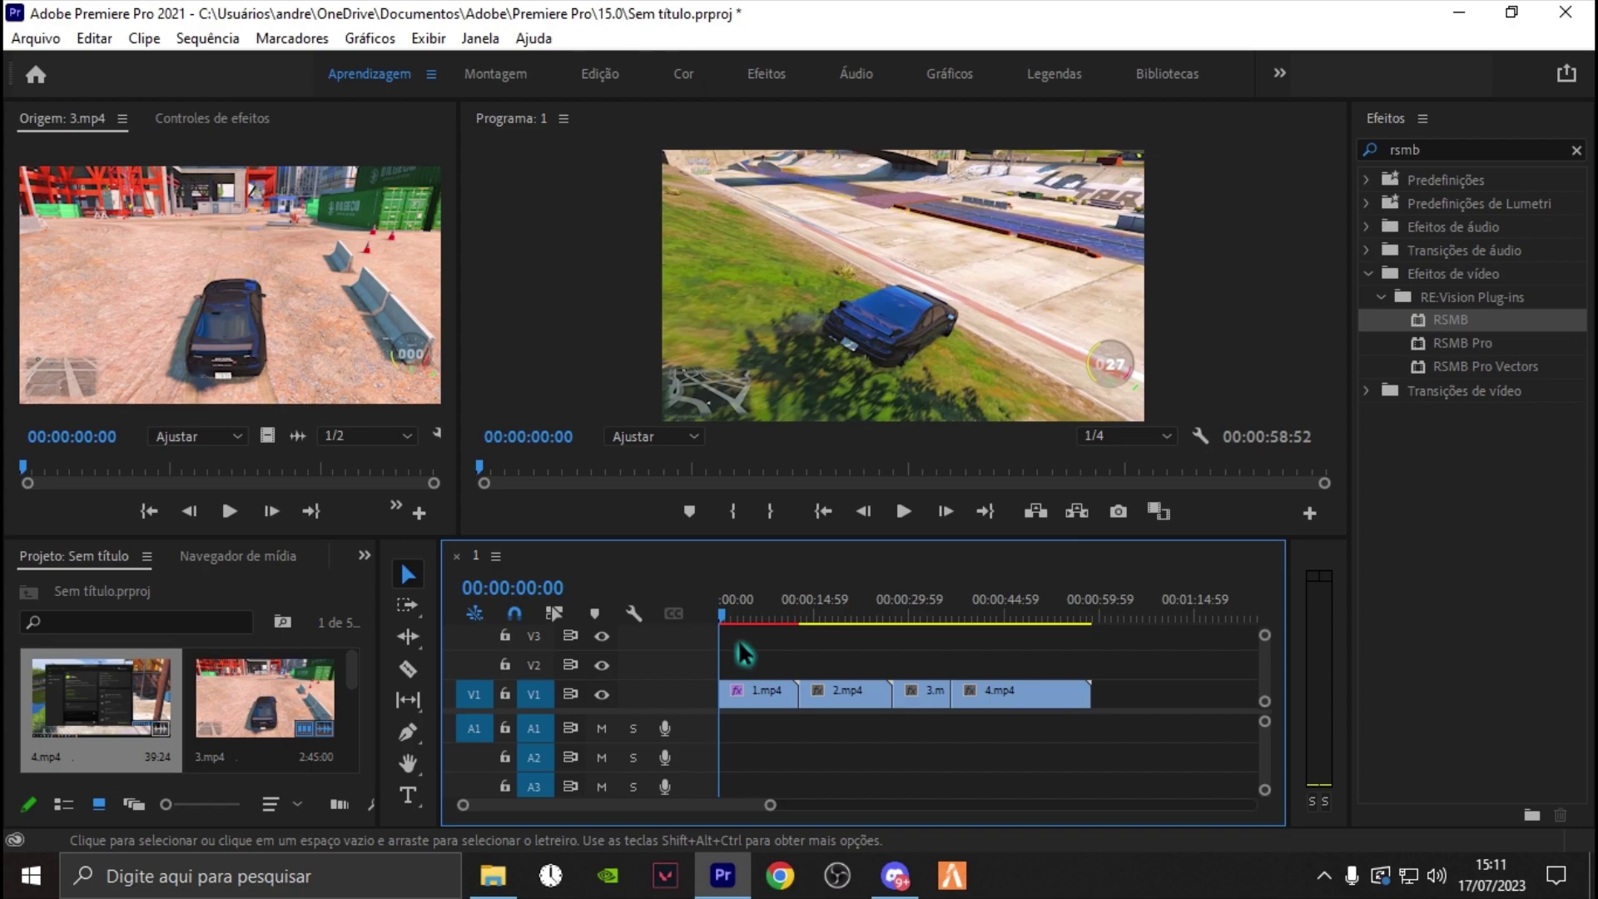
{"action": "left_click_drag", "start_coordinate": [719, 612], "coordinate": [806, 614]}
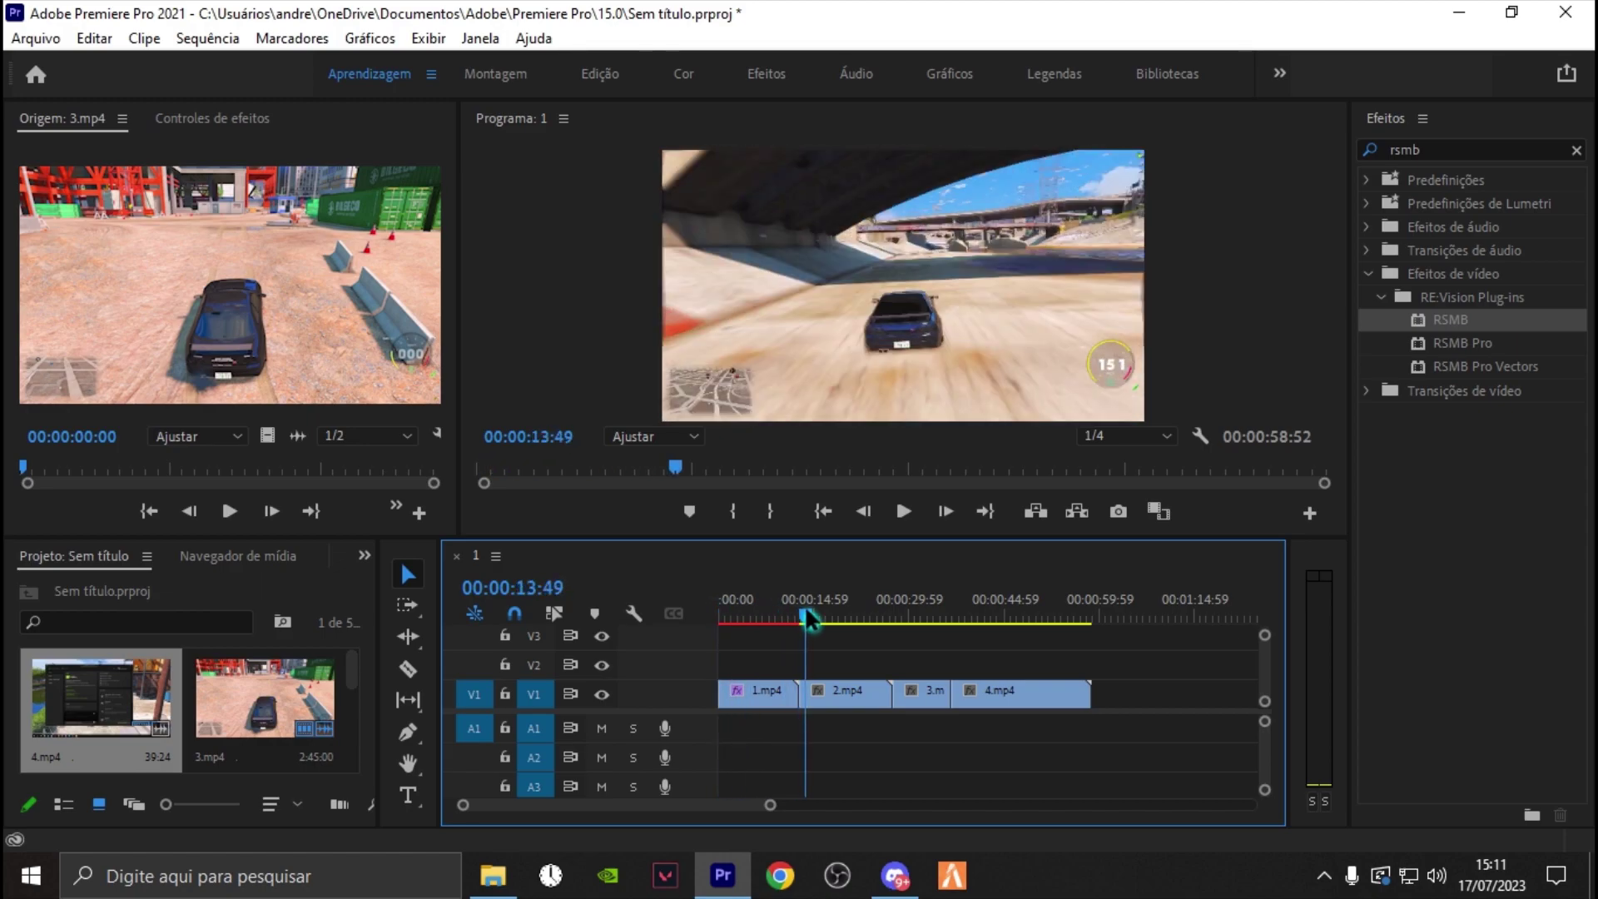
{"action": "key", "text": "space"}
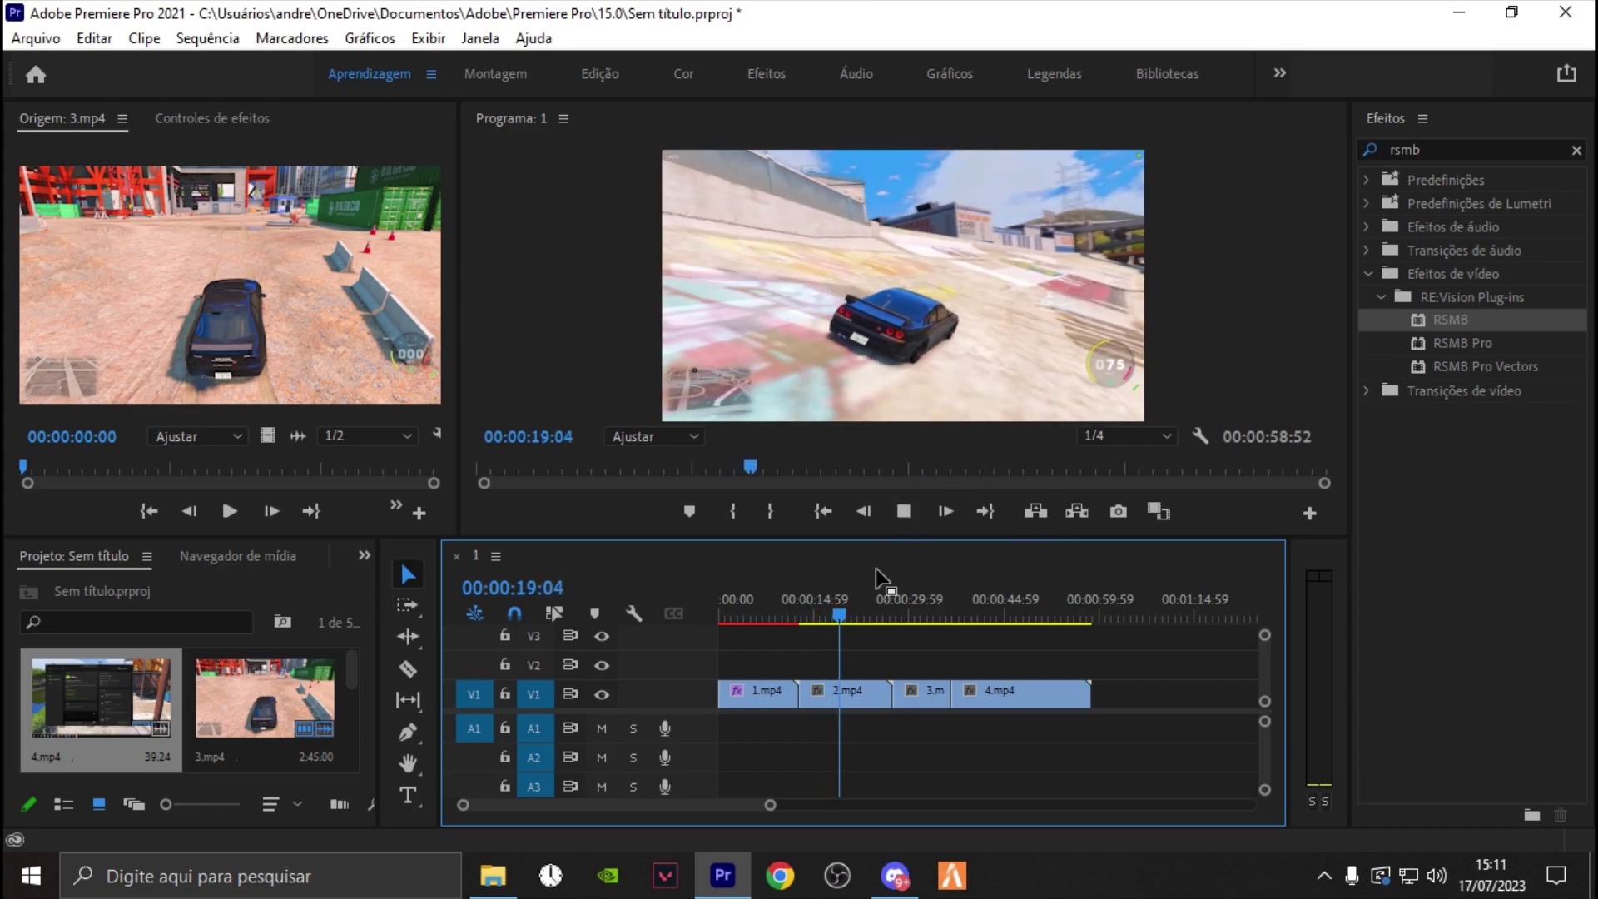
{"action": "key", "text": "space"}
- Apply RSMB motion blur to 2.mp4 and play it back to check the blur
{"action": "left_click_drag", "start_coordinate": [1449, 333], "coordinate": [857, 698]}
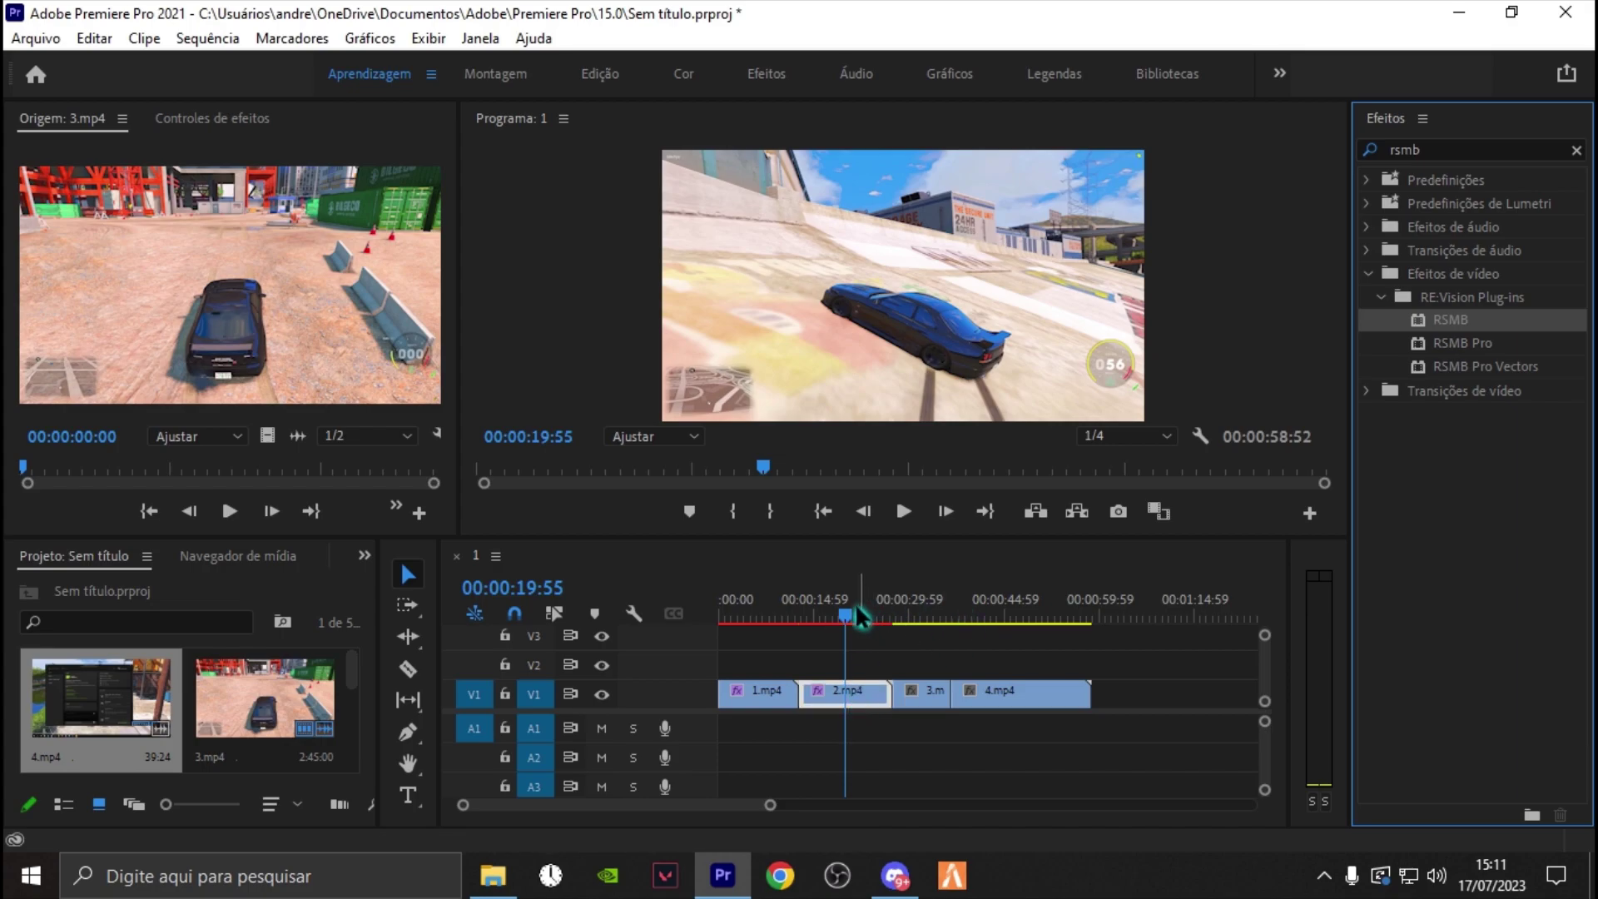
{"action": "left_click_drag", "start_coordinate": [856, 609], "coordinate": [799, 620]}
{"action": "key", "text": "space"}
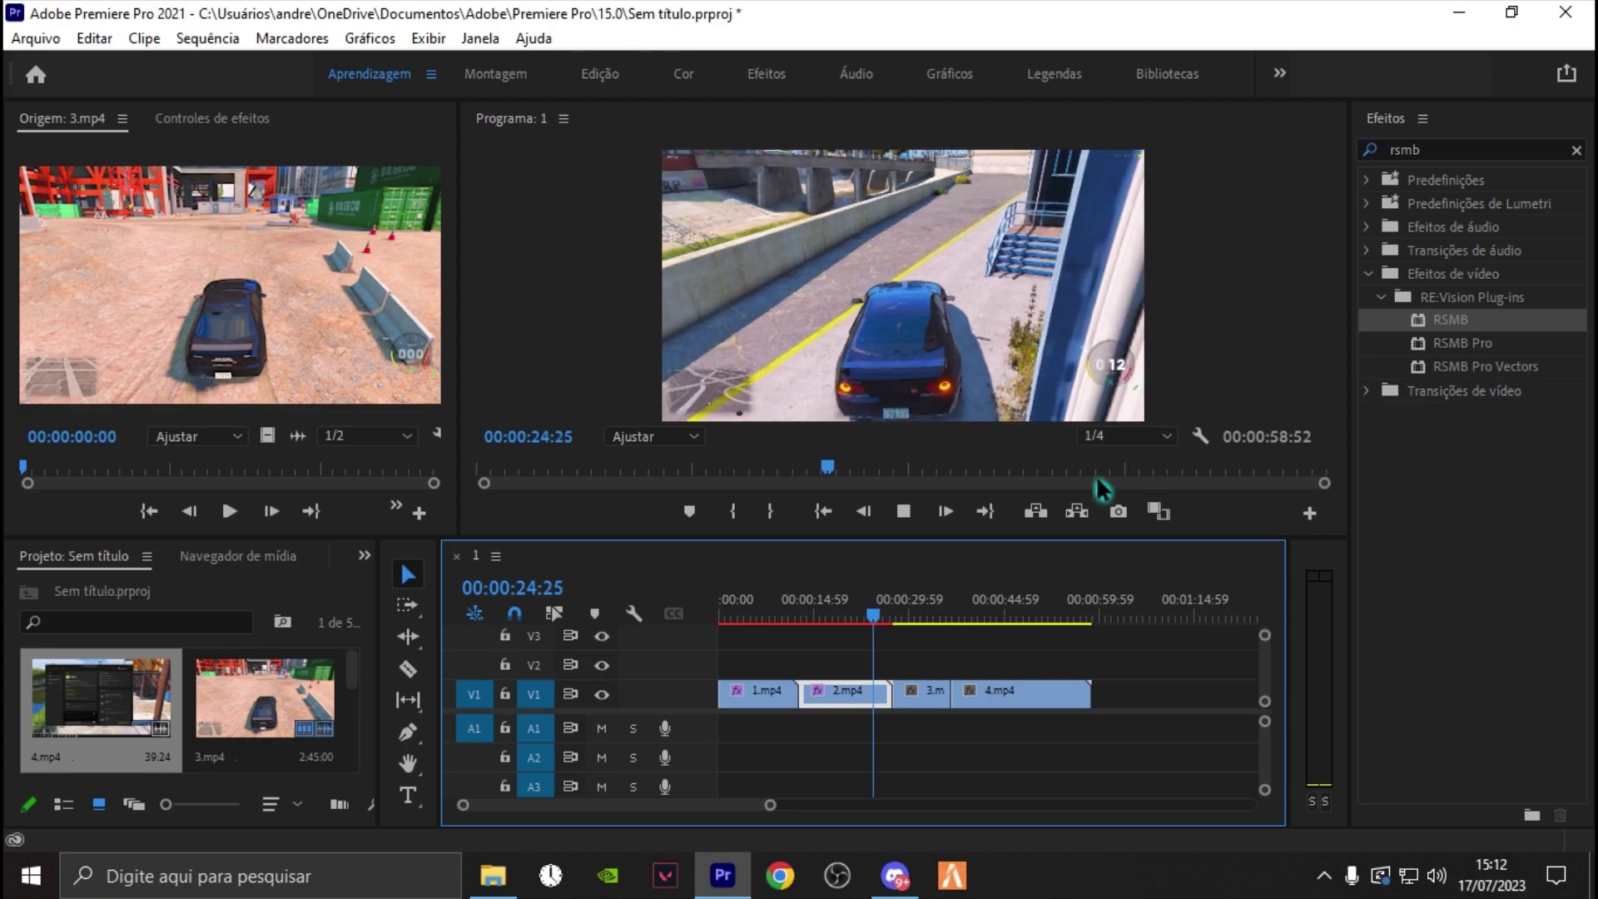
{"action": "key", "text": "space"}
- Apply RSMB motion blur to clips 3.mp4 and 4.mp4 as well
{"action": "left_click_drag", "start_coordinate": [1430, 323], "coordinate": [1332, 408]}
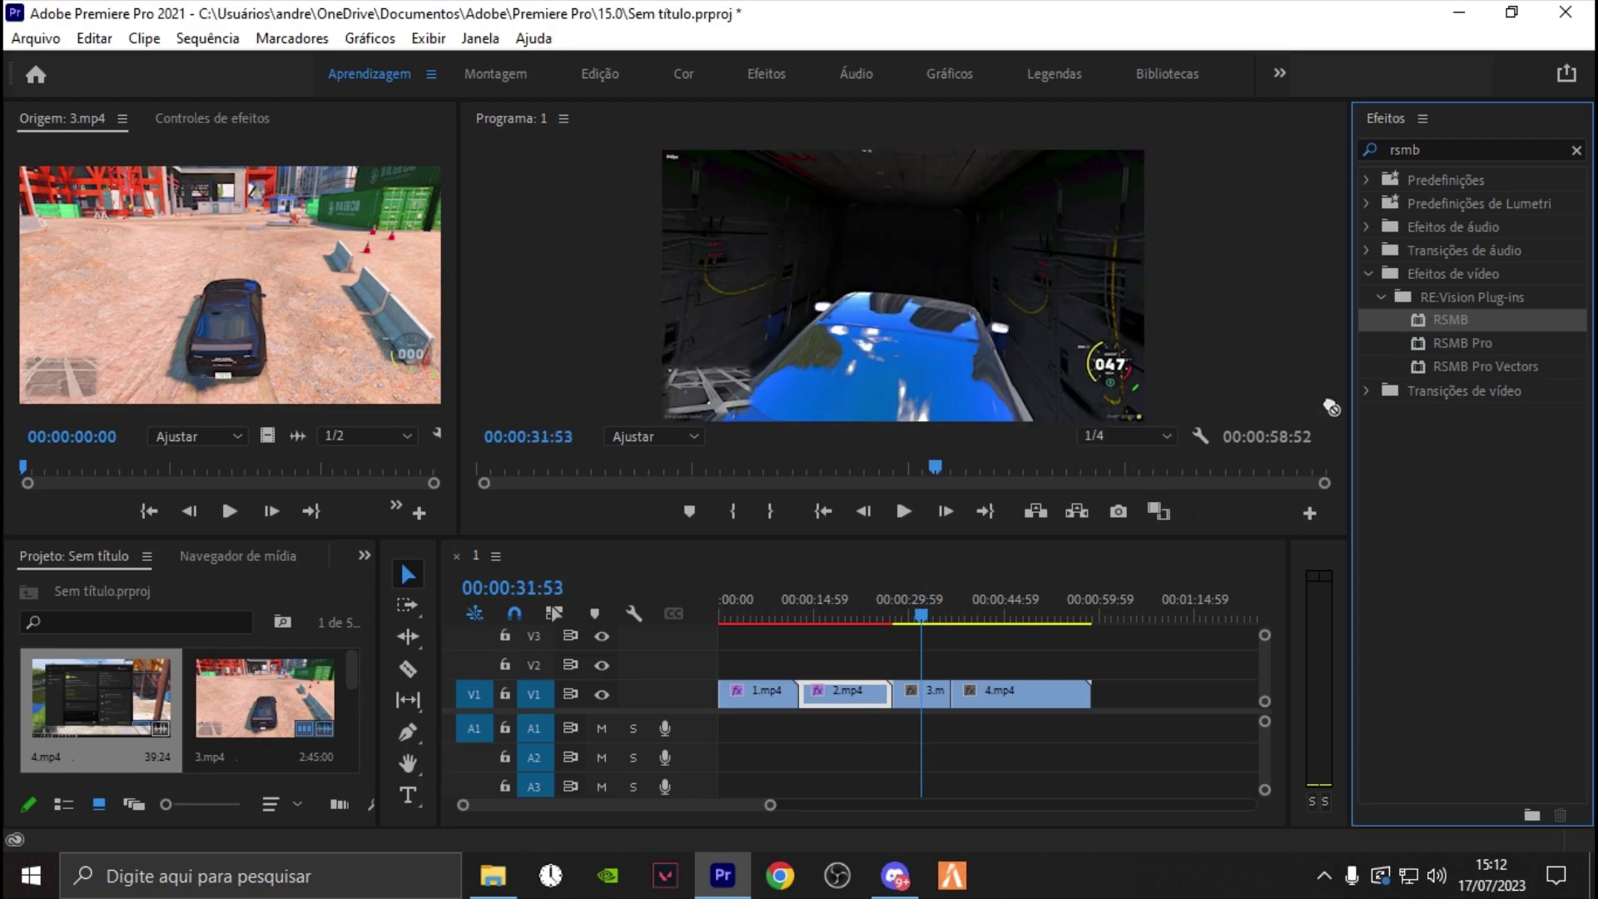
{"action": "left_click_drag", "start_coordinate": [925, 699], "coordinate": [927, 701]}
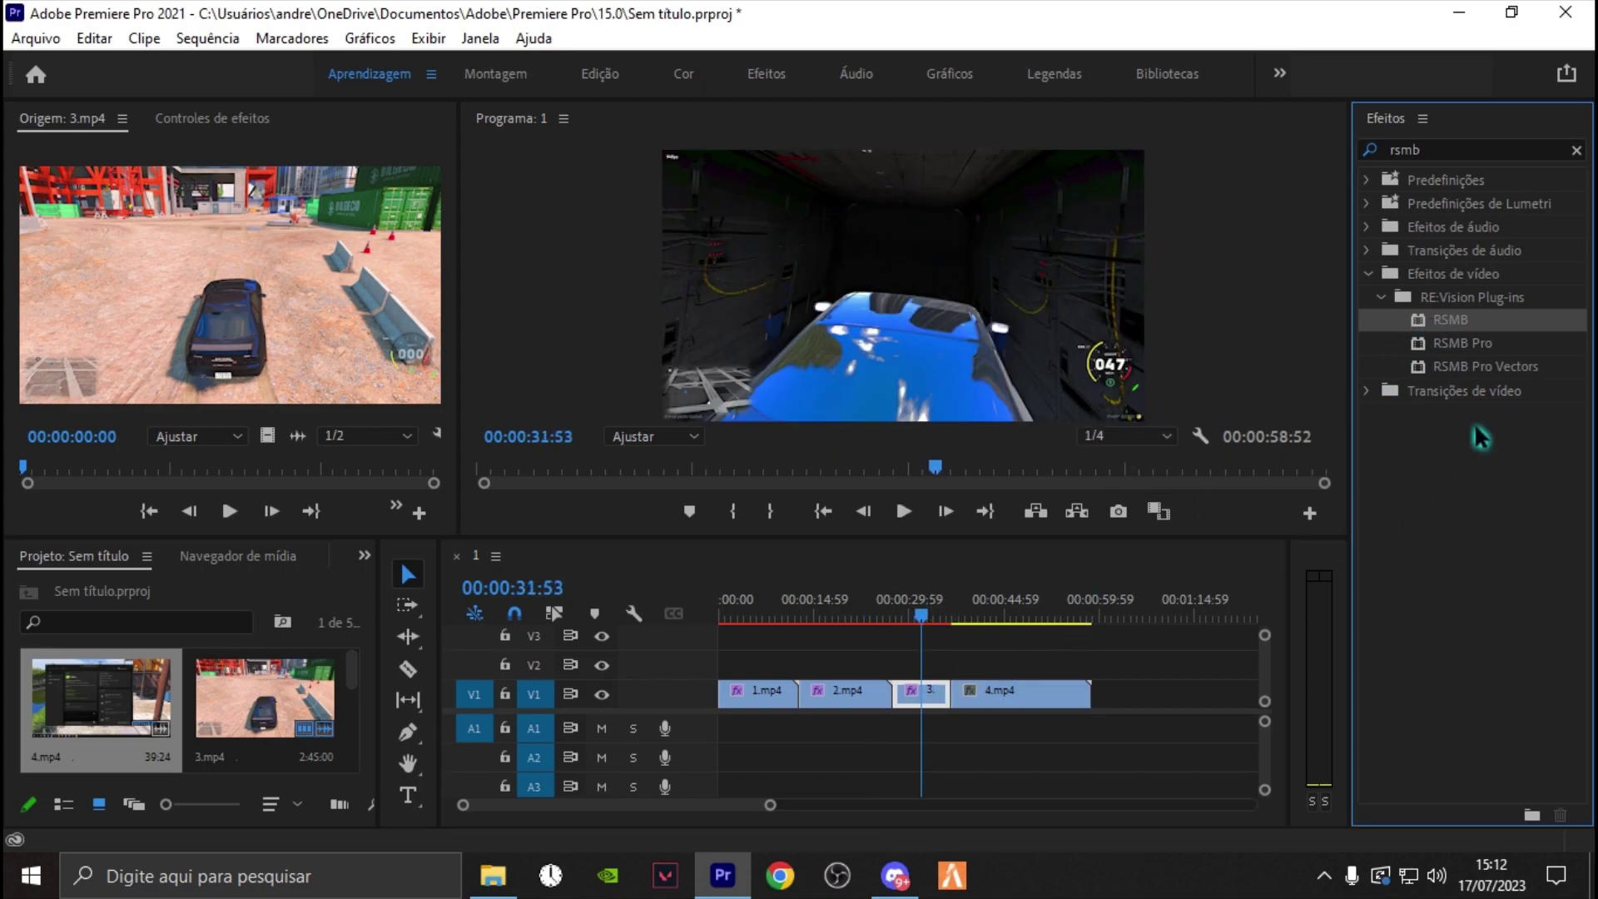
{"action": "left_click", "coordinate": [1023, 618]}
{"action": "left_click_drag", "start_coordinate": [1436, 337], "coordinate": [1271, 545]}
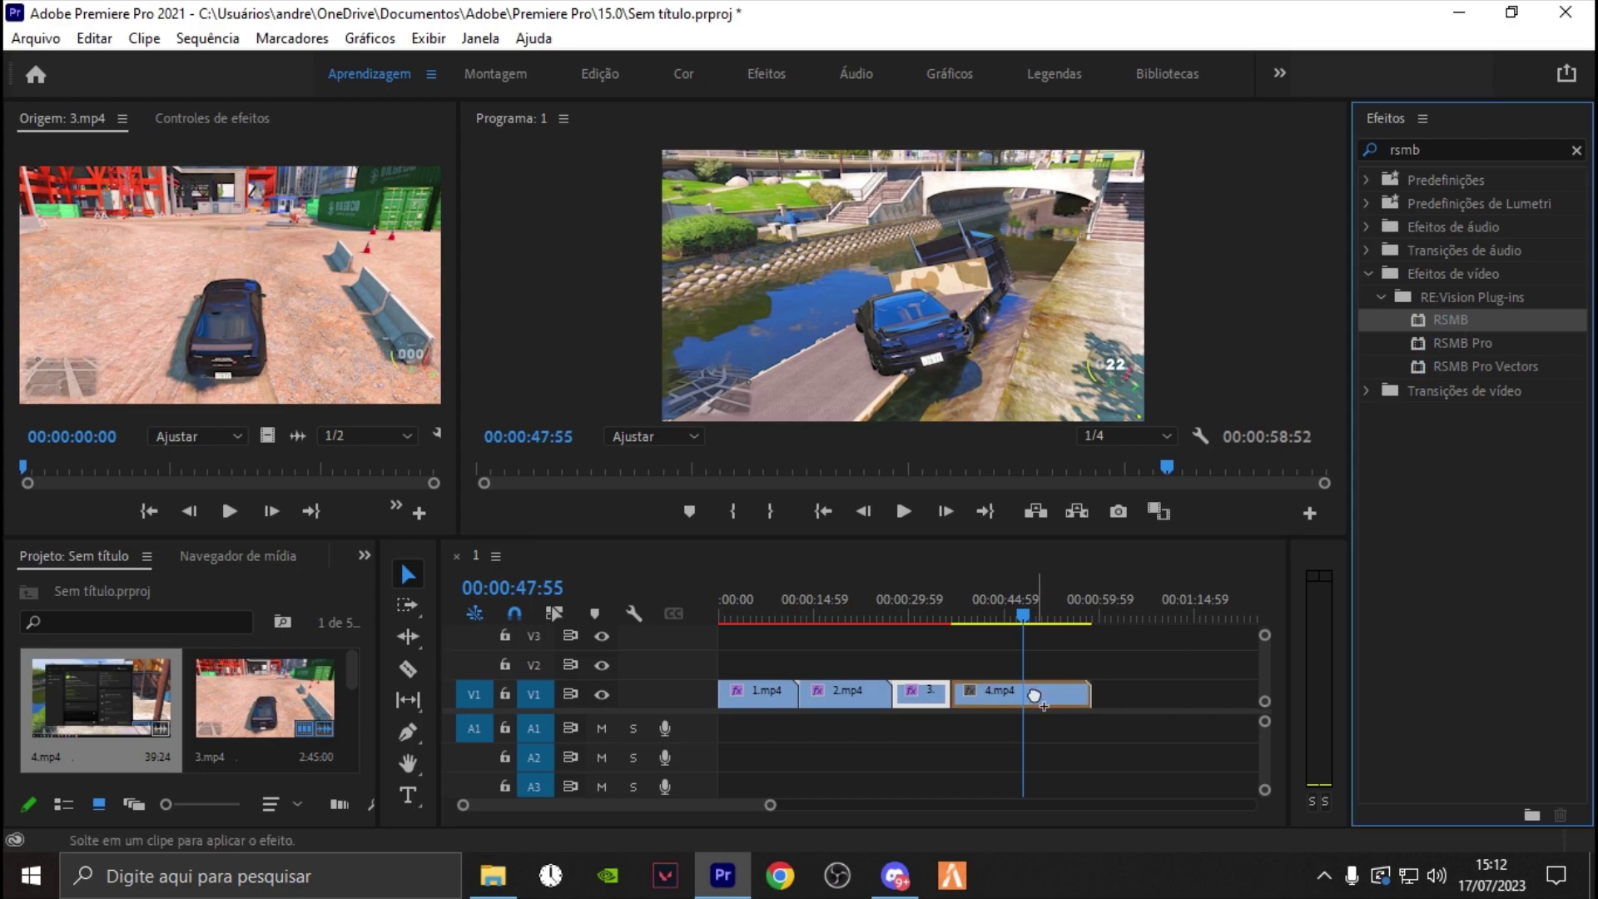
{"action": "left_click_drag", "start_coordinate": [1035, 695], "coordinate": [1034, 698]}
{"action": "left_click_drag", "start_coordinate": [1026, 616], "coordinate": [699, 616]}
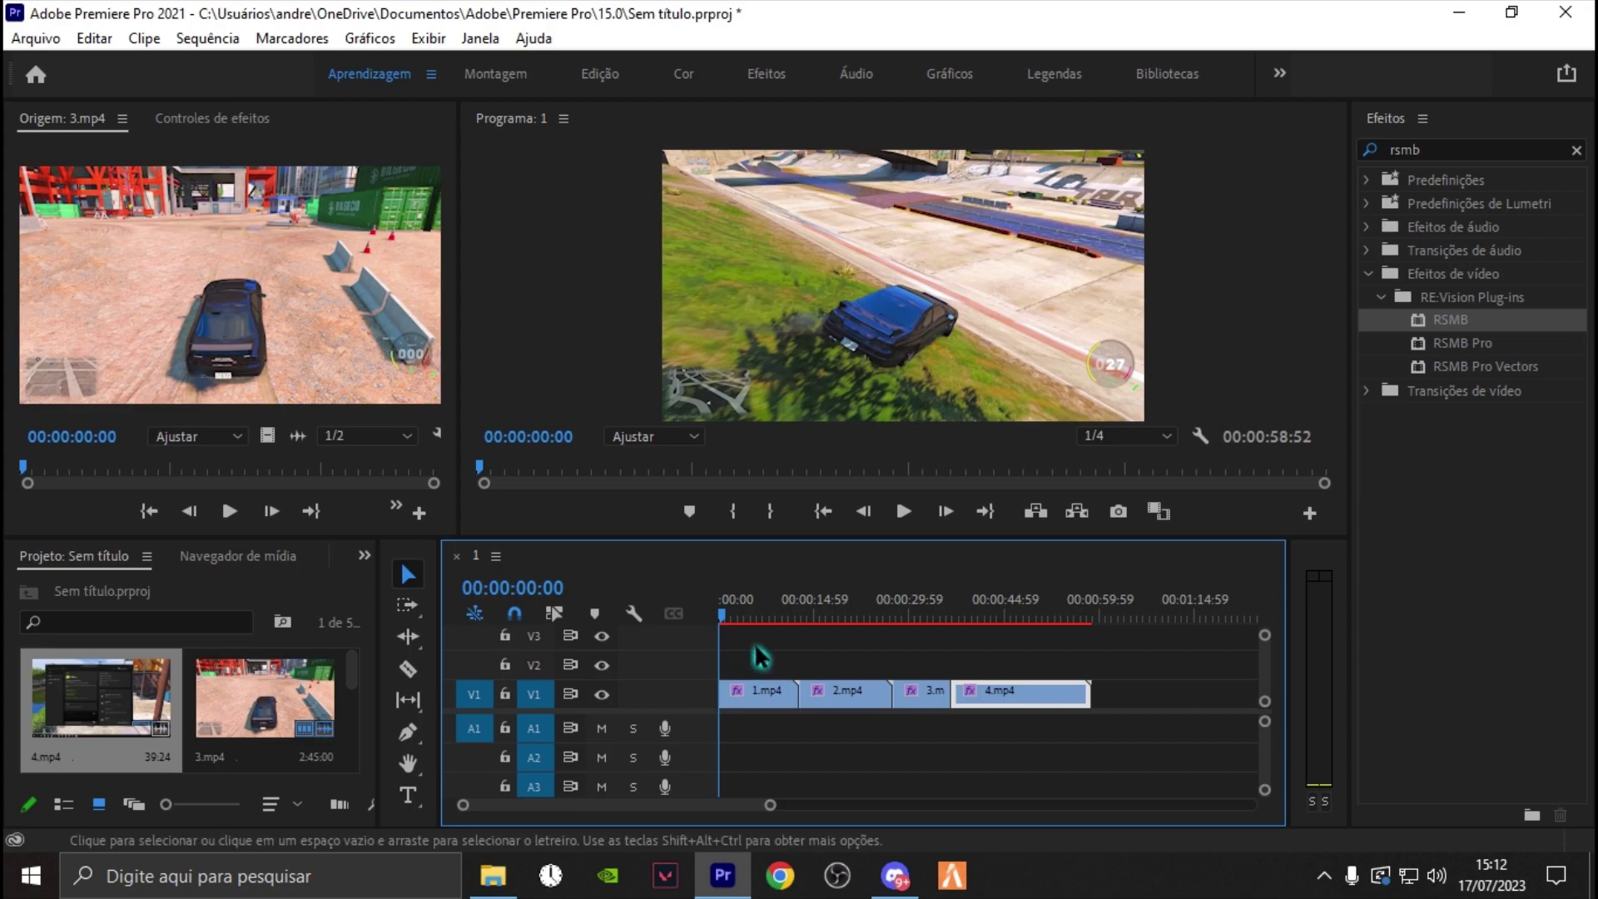
- Zoom in and position the playhead exactly on the 1.mp4/2.mp4 cut at 00:00:12:54
{"action": "left_click_drag", "start_coordinate": [791, 616], "coordinate": [799, 616]}
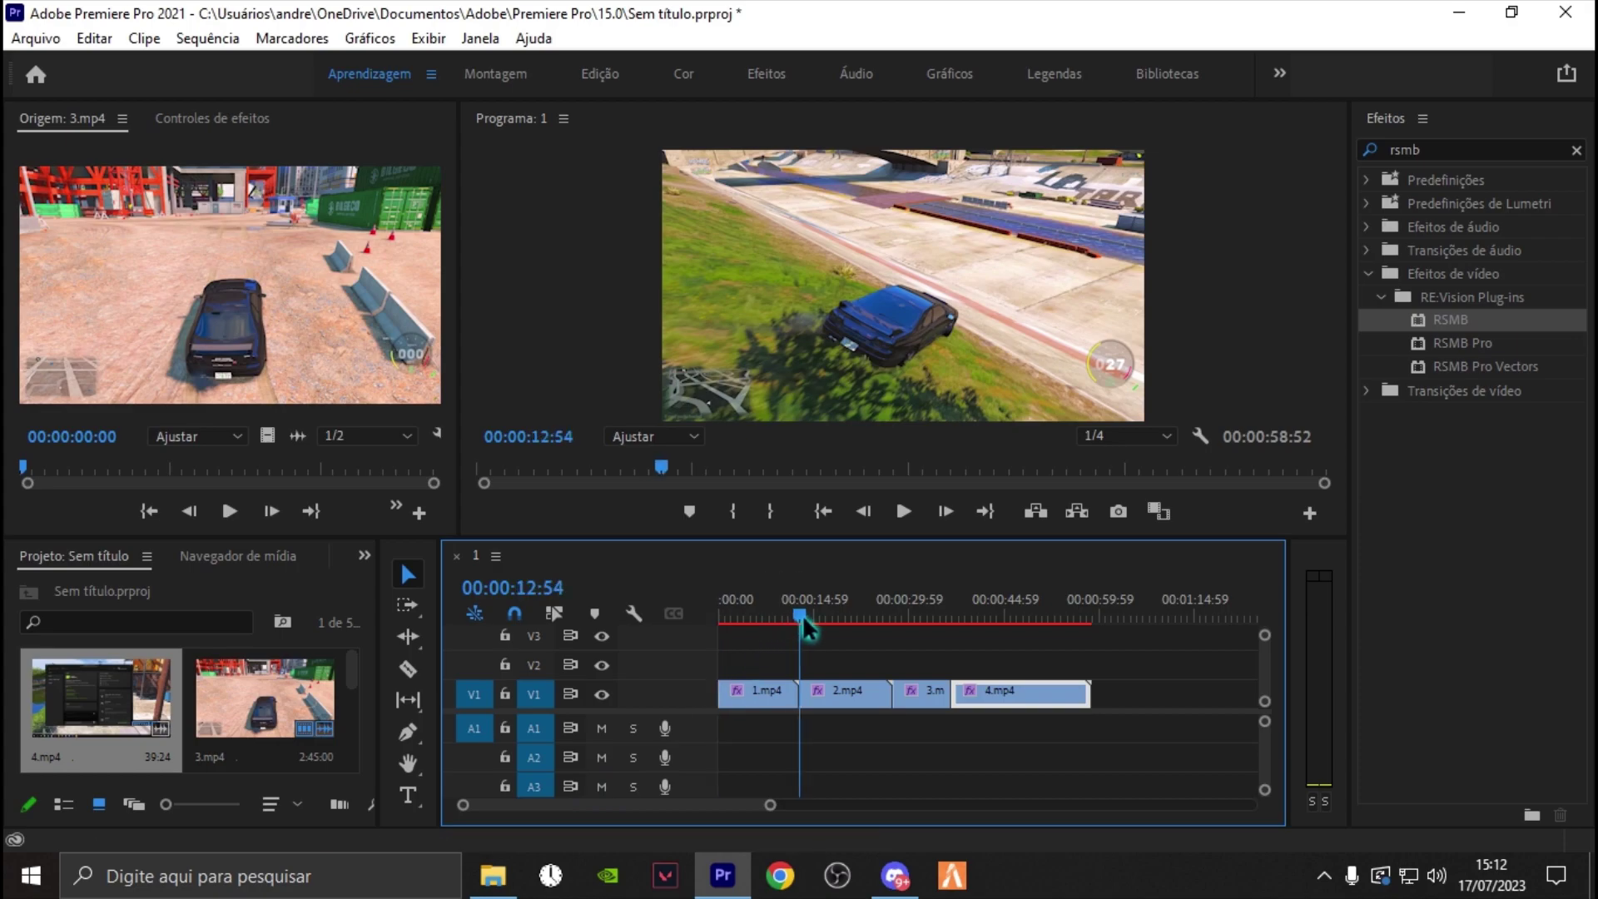
{"action": "scroll", "coordinate": [786, 672], "scroll_direction": "up", "scroll_amount": 3}
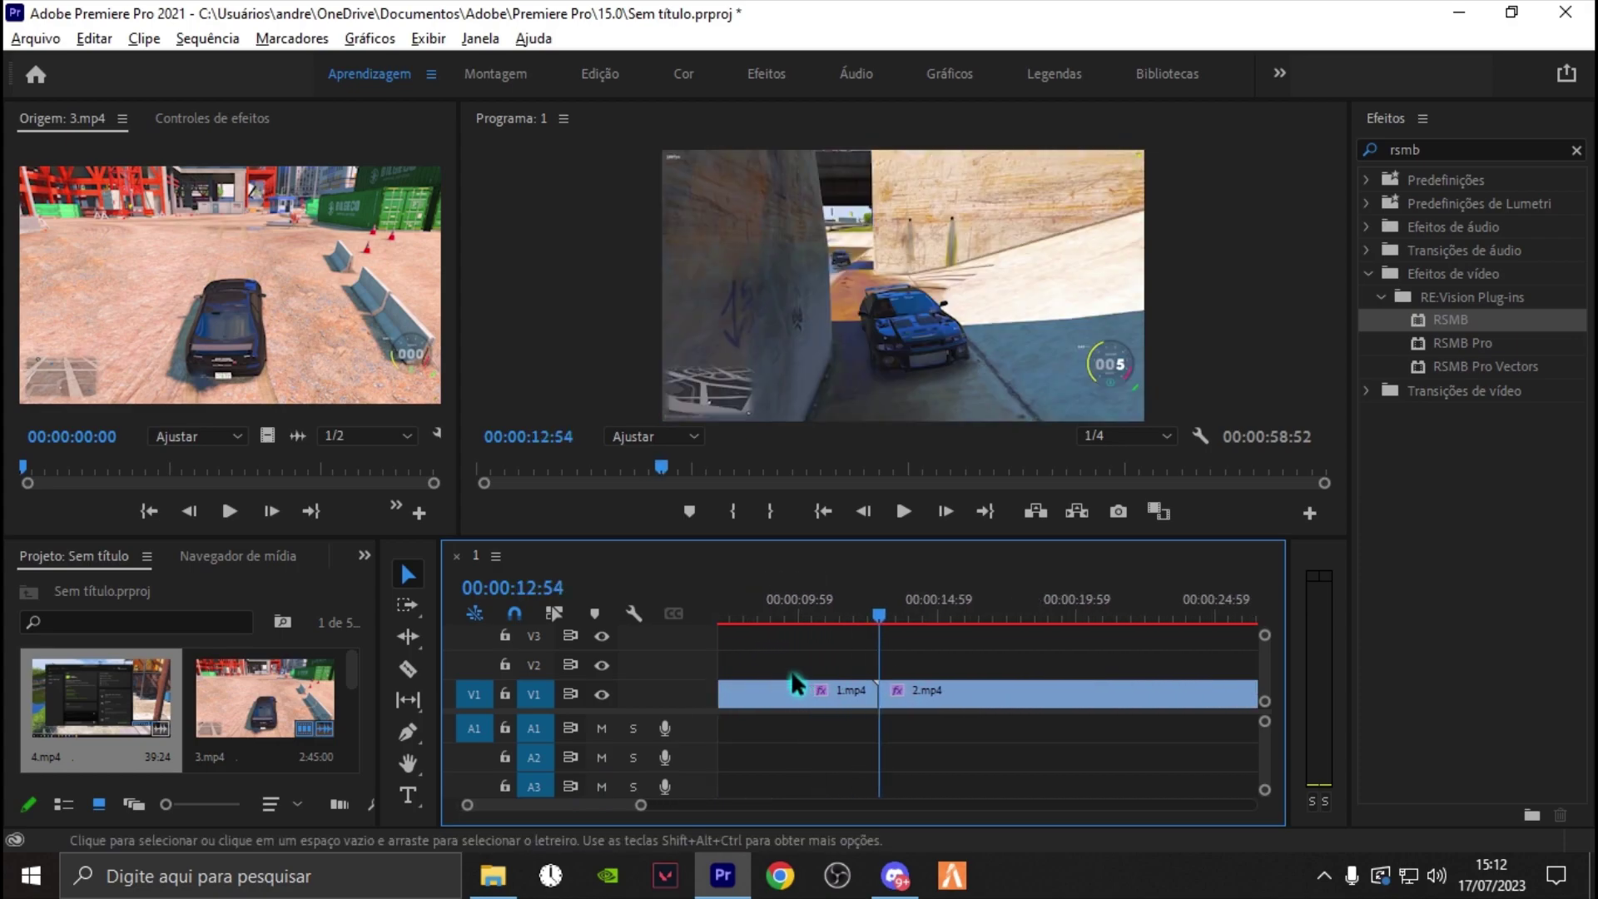
{"action": "mouse_move", "coordinate": [879, 616]}
{"action": "left_mouse_down"}
{"action": "mouse_move", "coordinate": [852, 616]}
{"action": "mouse_move", "coordinate": [884, 615]}
{"action": "left_mouse_up"}
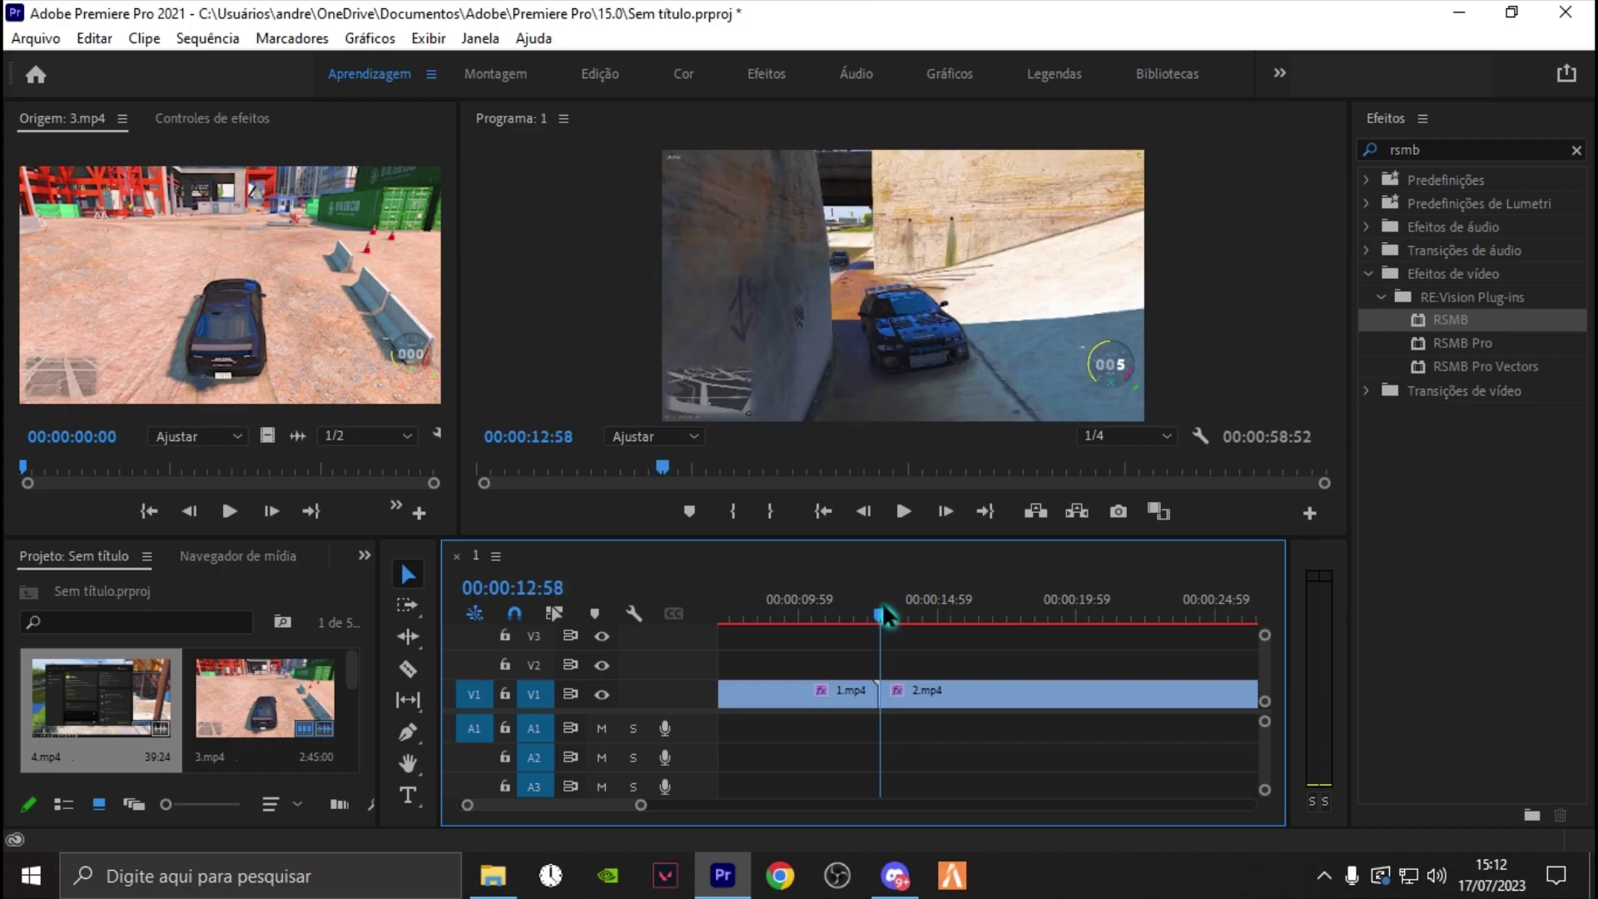
{"action": "key", "text": "equal"}
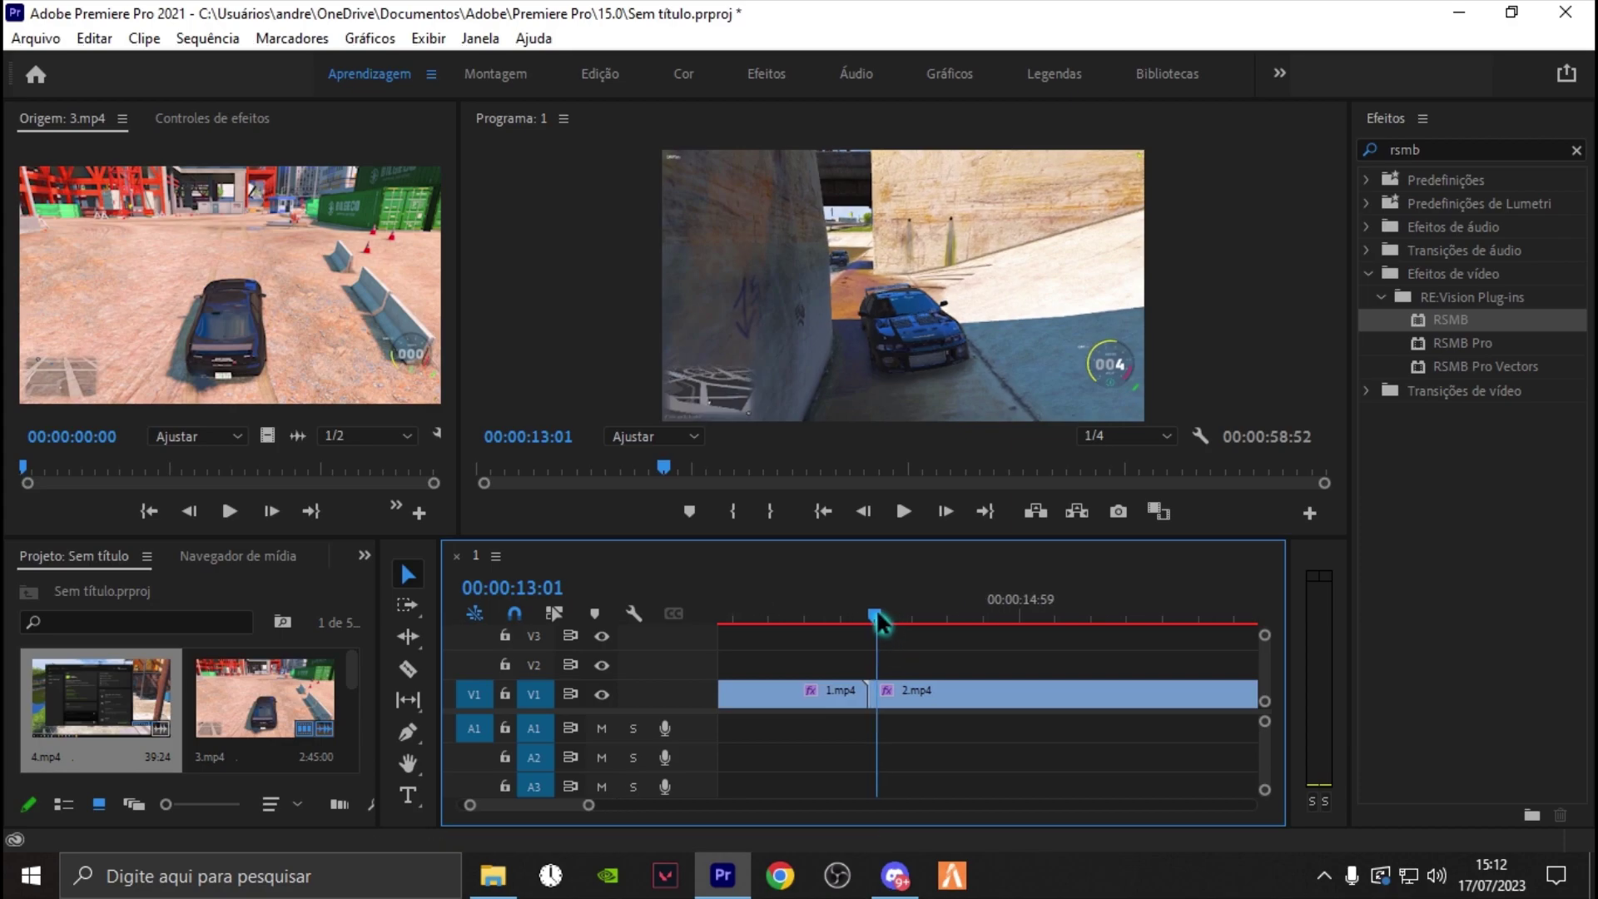
{"action": "mouse_move", "coordinate": [877, 616]}
{"action": "left_mouse_down"}
{"action": "mouse_move", "coordinate": [854, 616]}
{"action": "mouse_move", "coordinate": [917, 614]}
{"action": "mouse_move", "coordinate": [841, 614]}
{"action": "mouse_move", "coordinate": [869, 615]}
{"action": "left_mouse_up"}
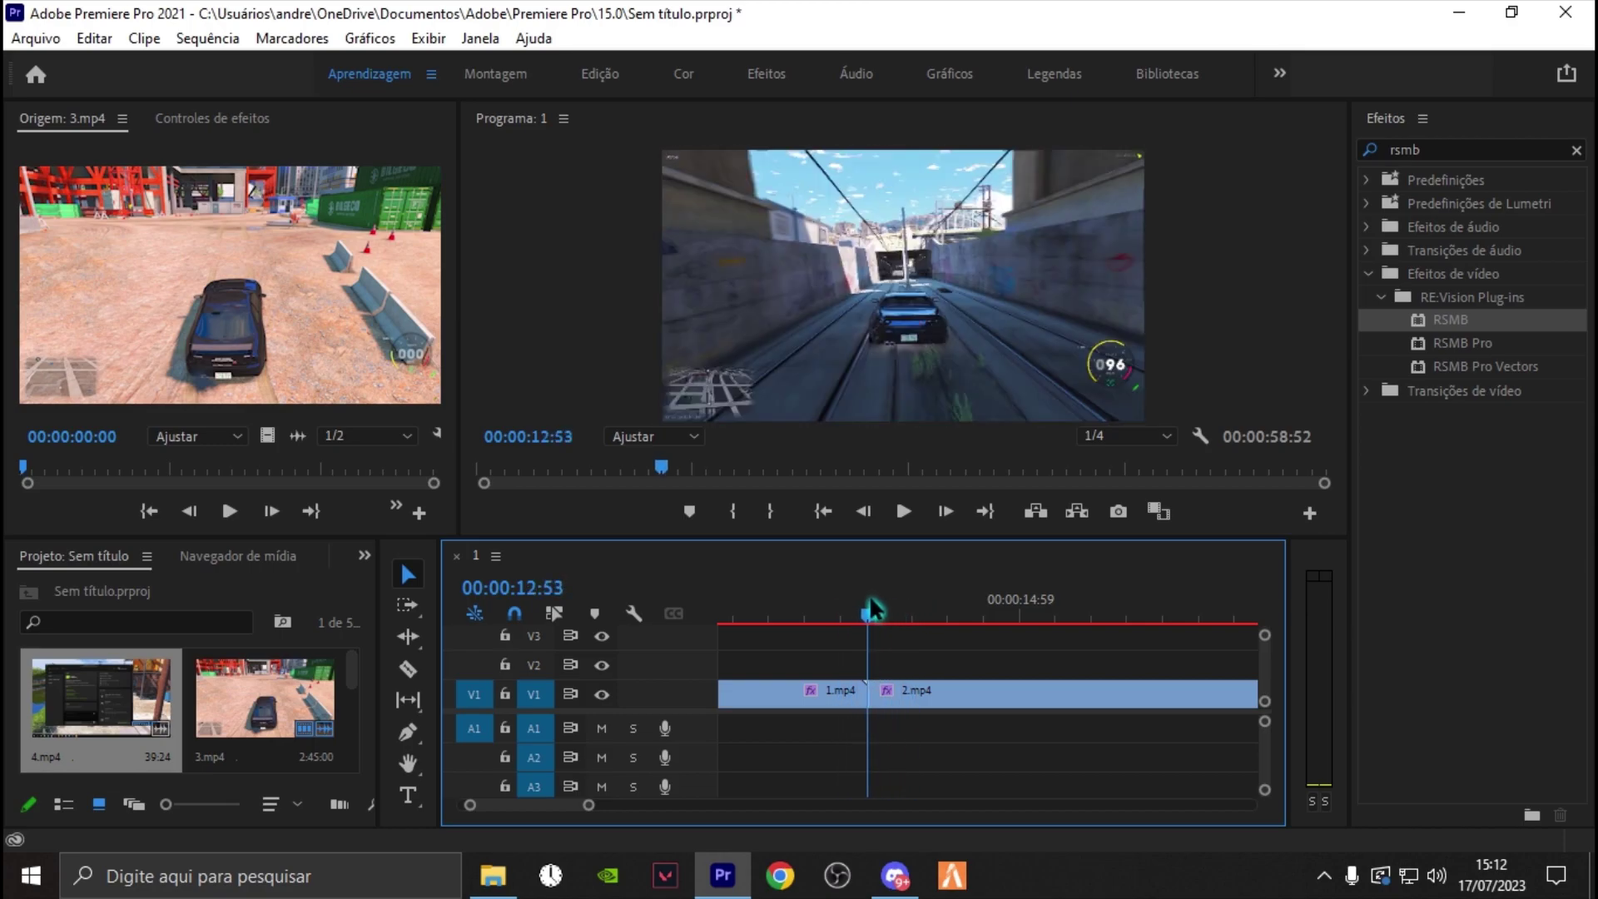
{"action": "key", "text": "equal"}
{"action": "key", "text": "equal"}
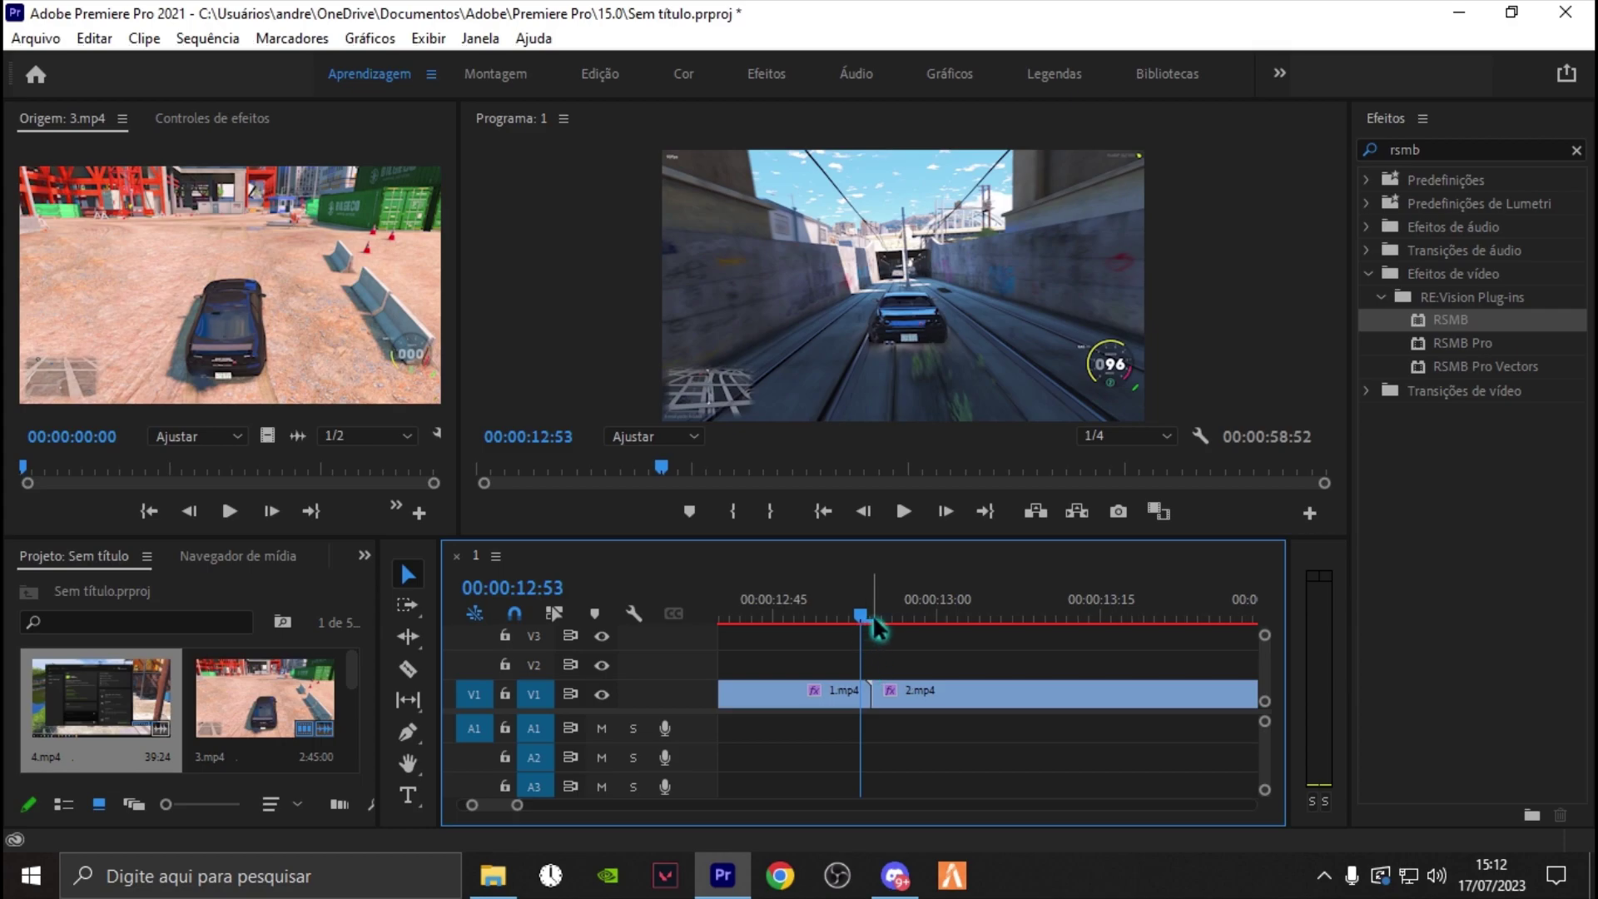
{"action": "left_click_drag", "start_coordinate": [867, 616], "coordinate": [872, 614]}
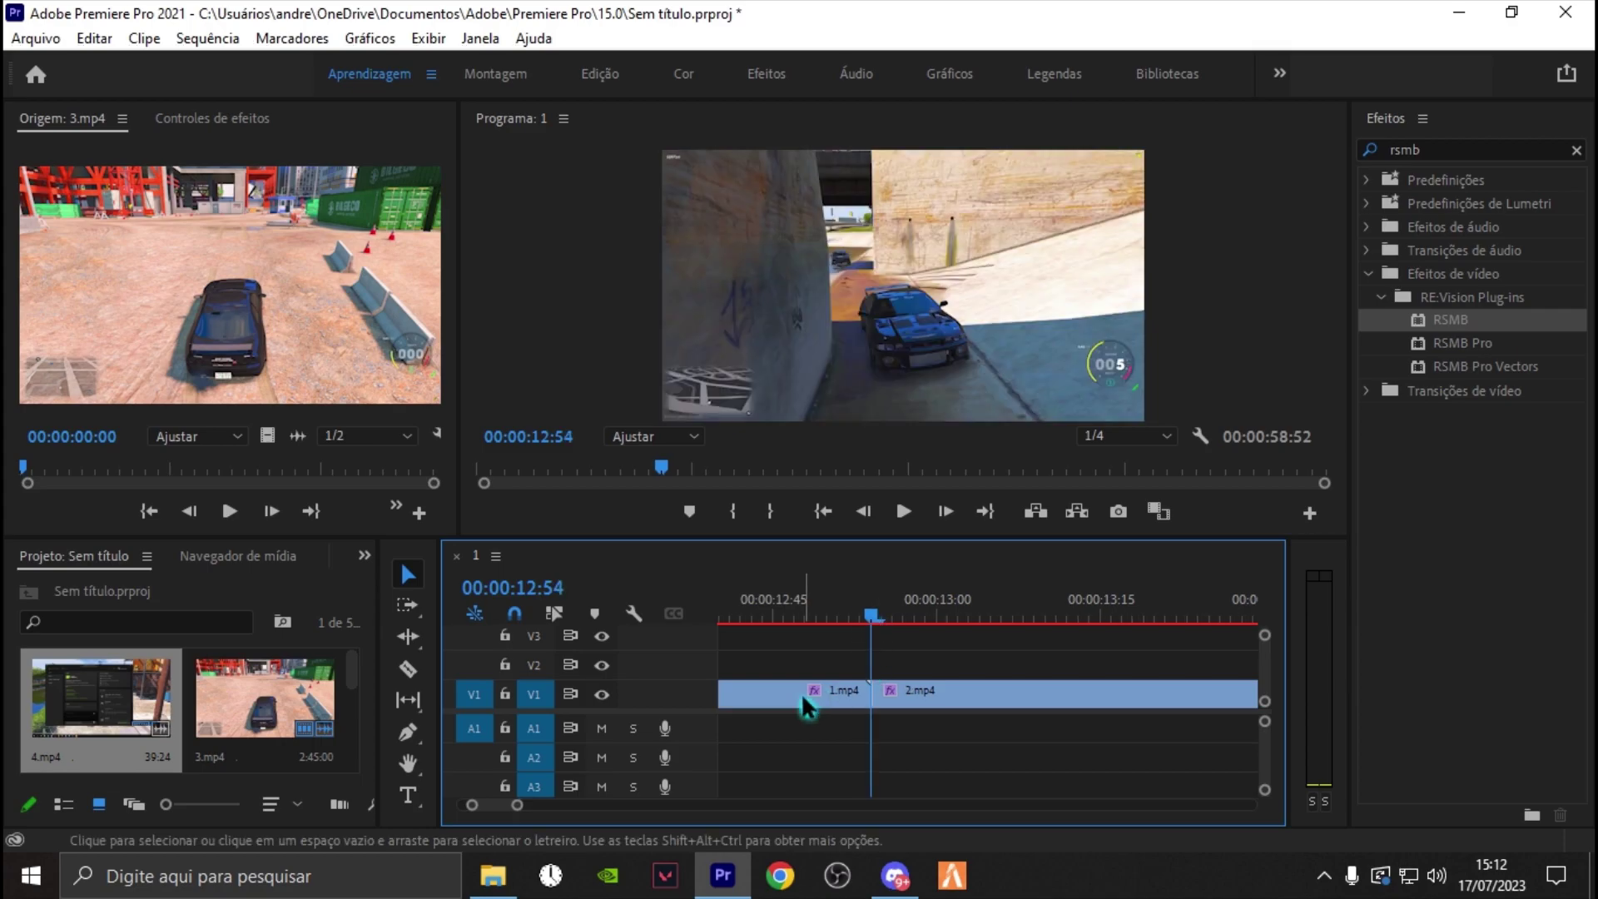
- Launch Mister Horse Product Manager from Windows search ('mis') and open Premiere's Janela menu
{"action": "key", "text": "super"}
{"action": "type", "text": "mis"}
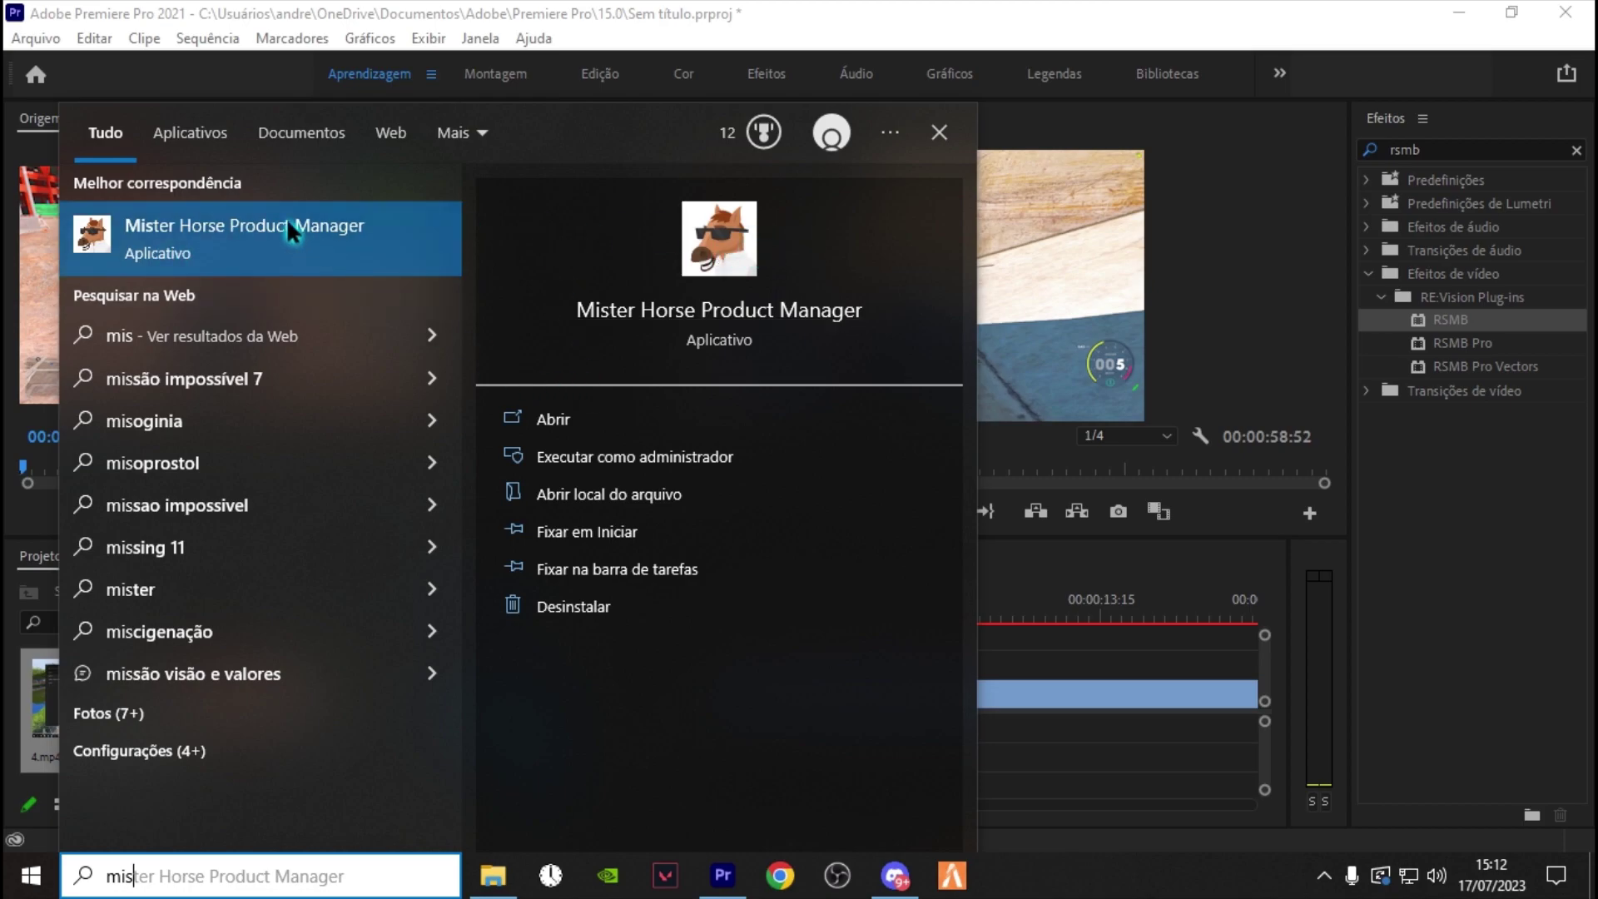
{"action": "left_click", "coordinate": [388, 252]}
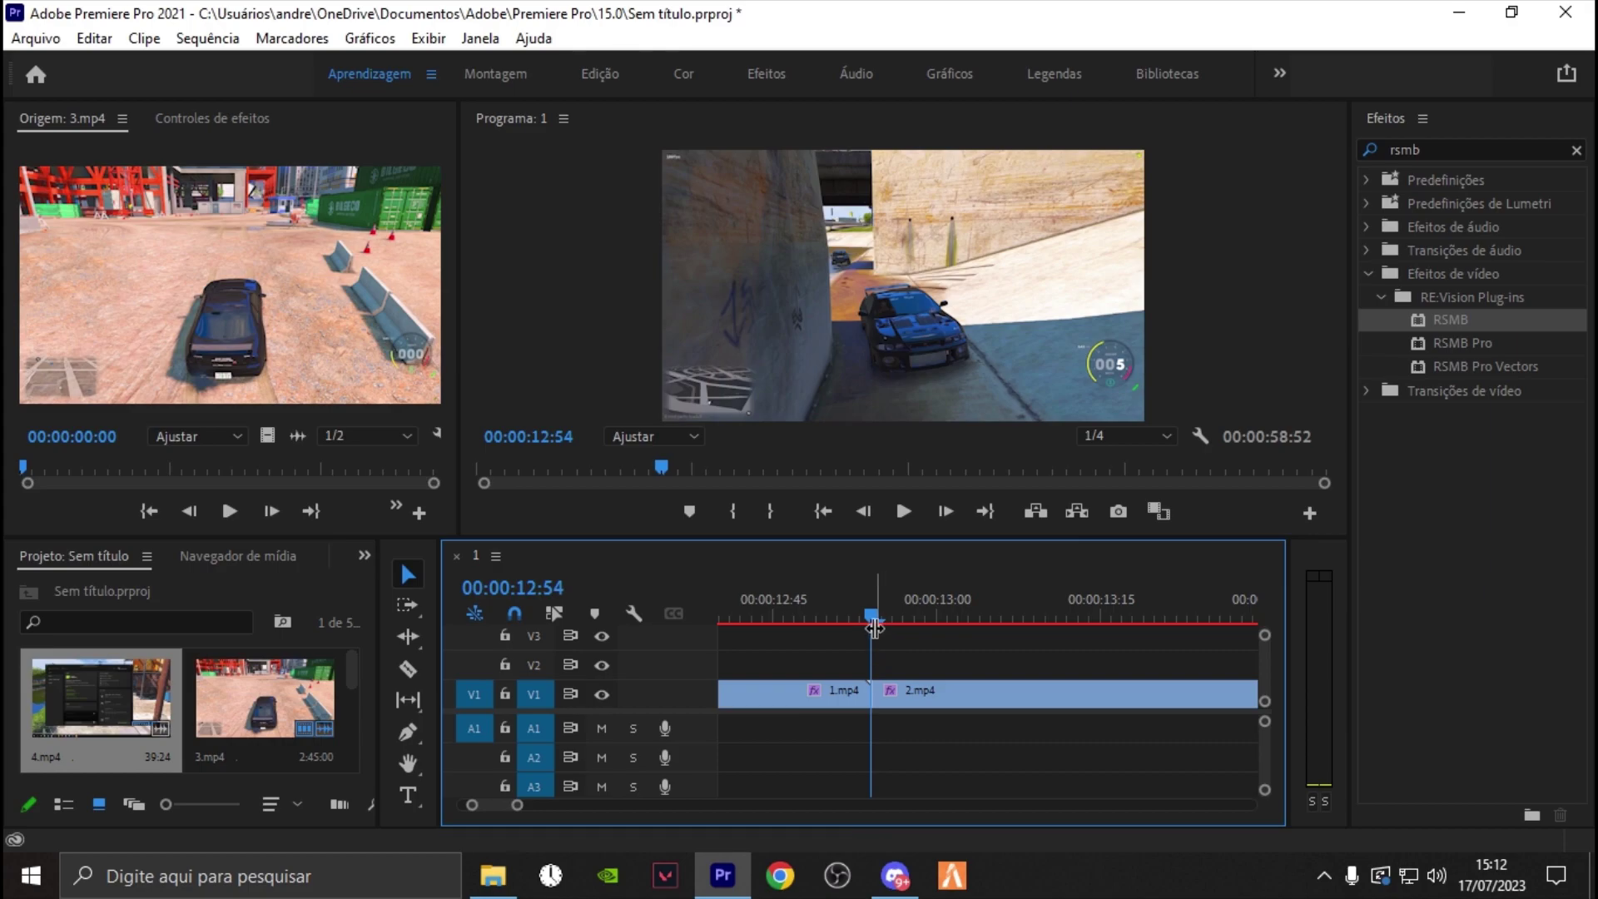
{"action": "left_click", "coordinate": [480, 38]}
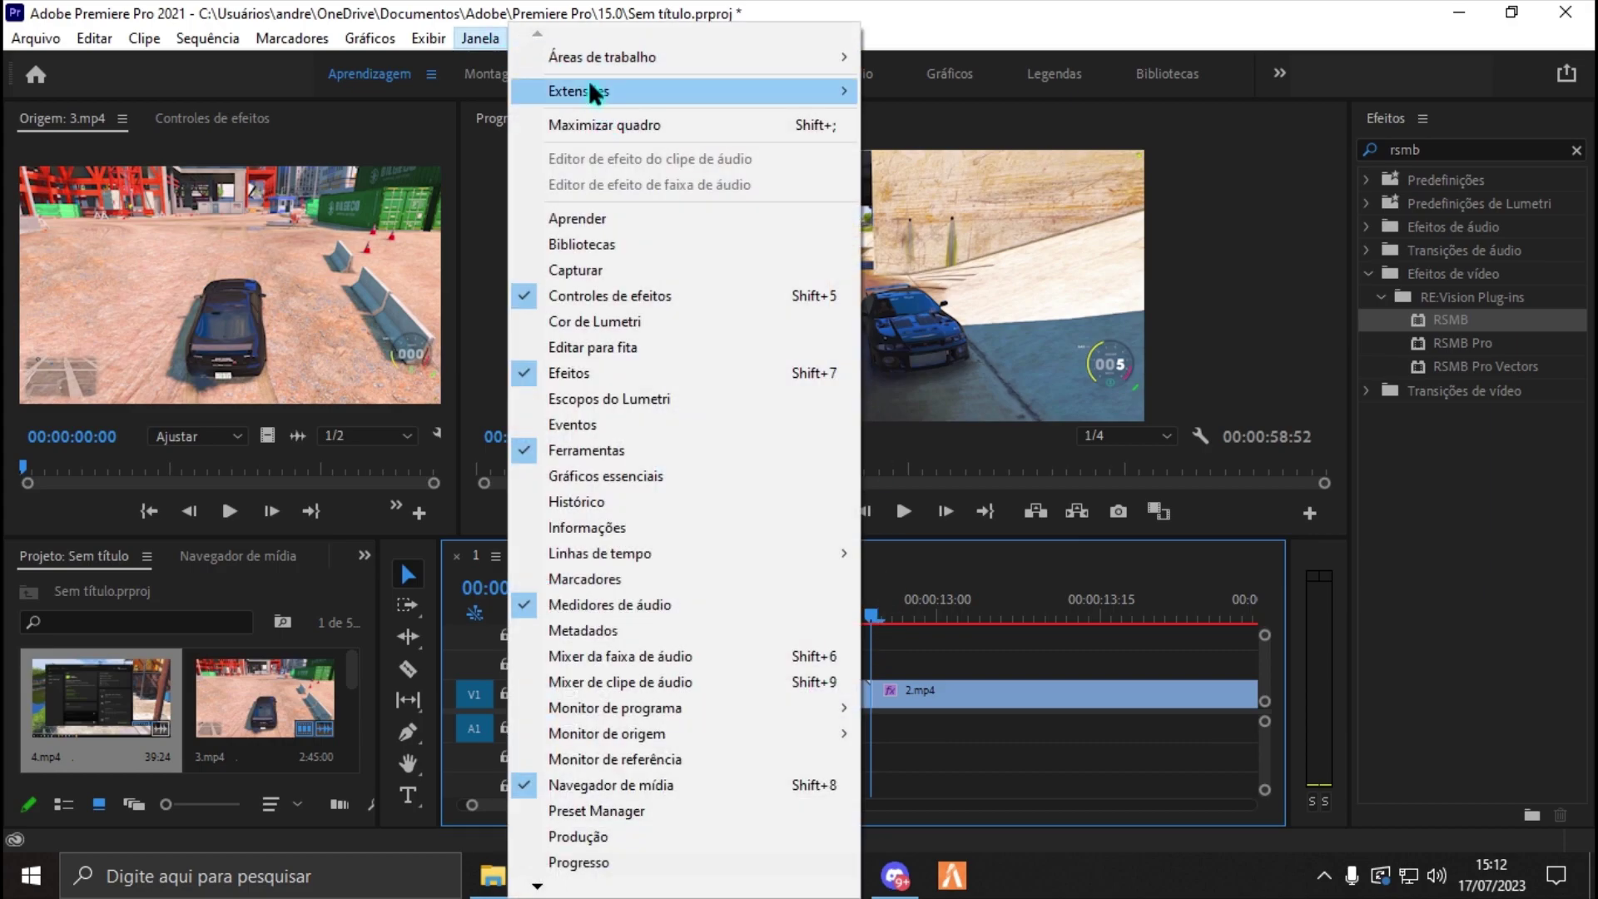
- Add Premiere Composer's Starter Pack Fade to Black transition at the 1.mp4/2.mp4 cut
{"action": "mouse_move", "coordinate": [591, 90]}
{"action": "left_click", "coordinate": [949, 91]}
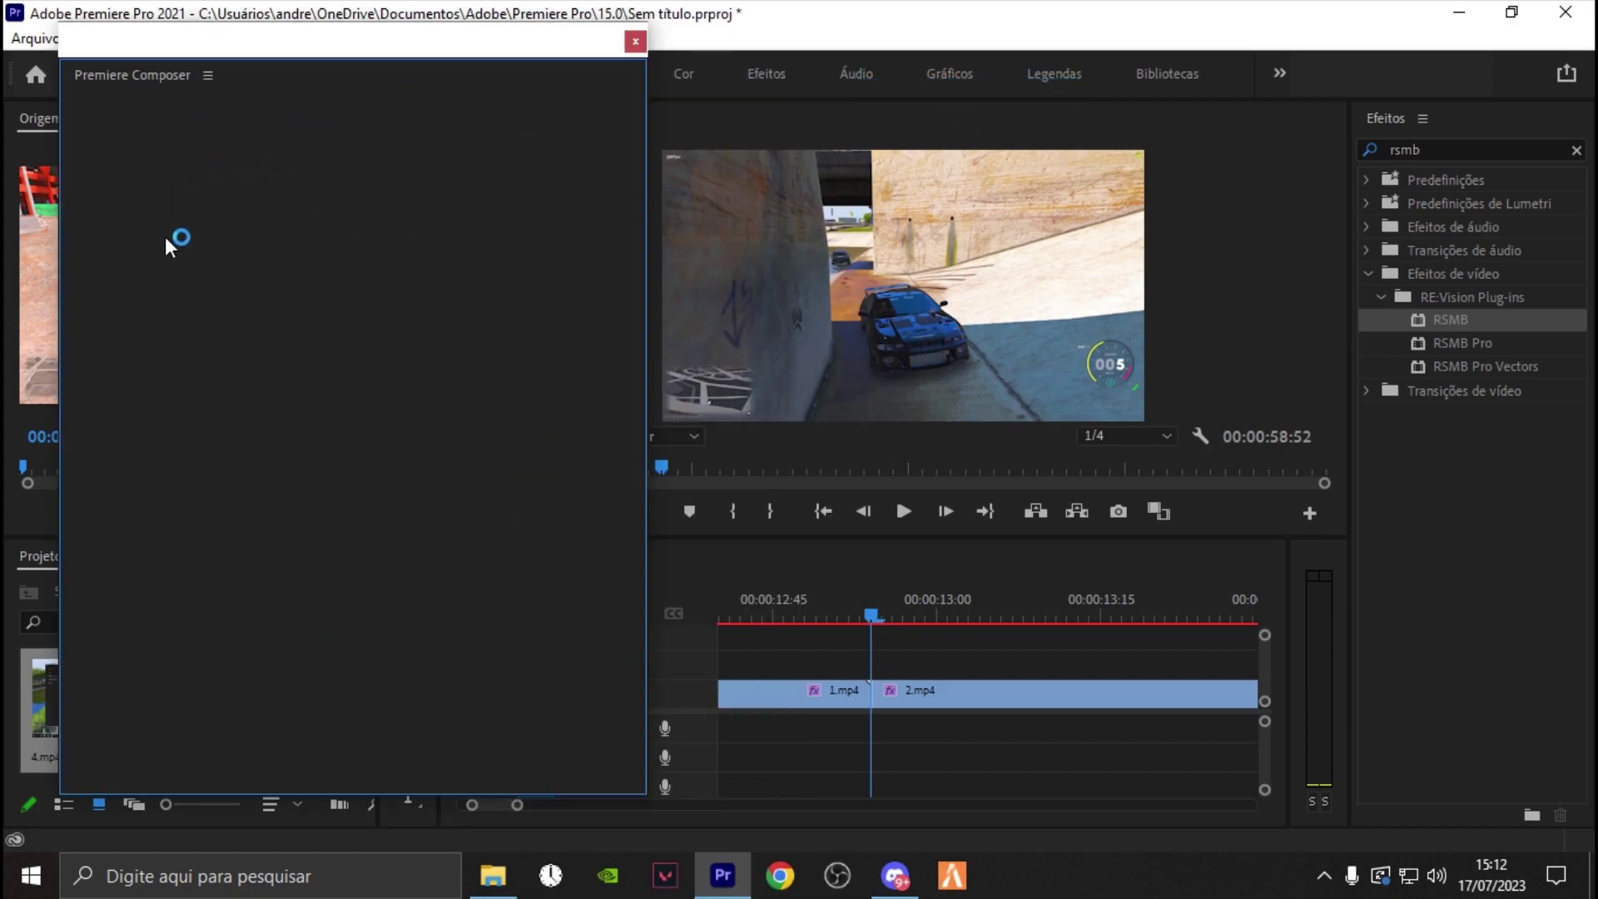
{"action": "left_click", "coordinate": [184, 187]}
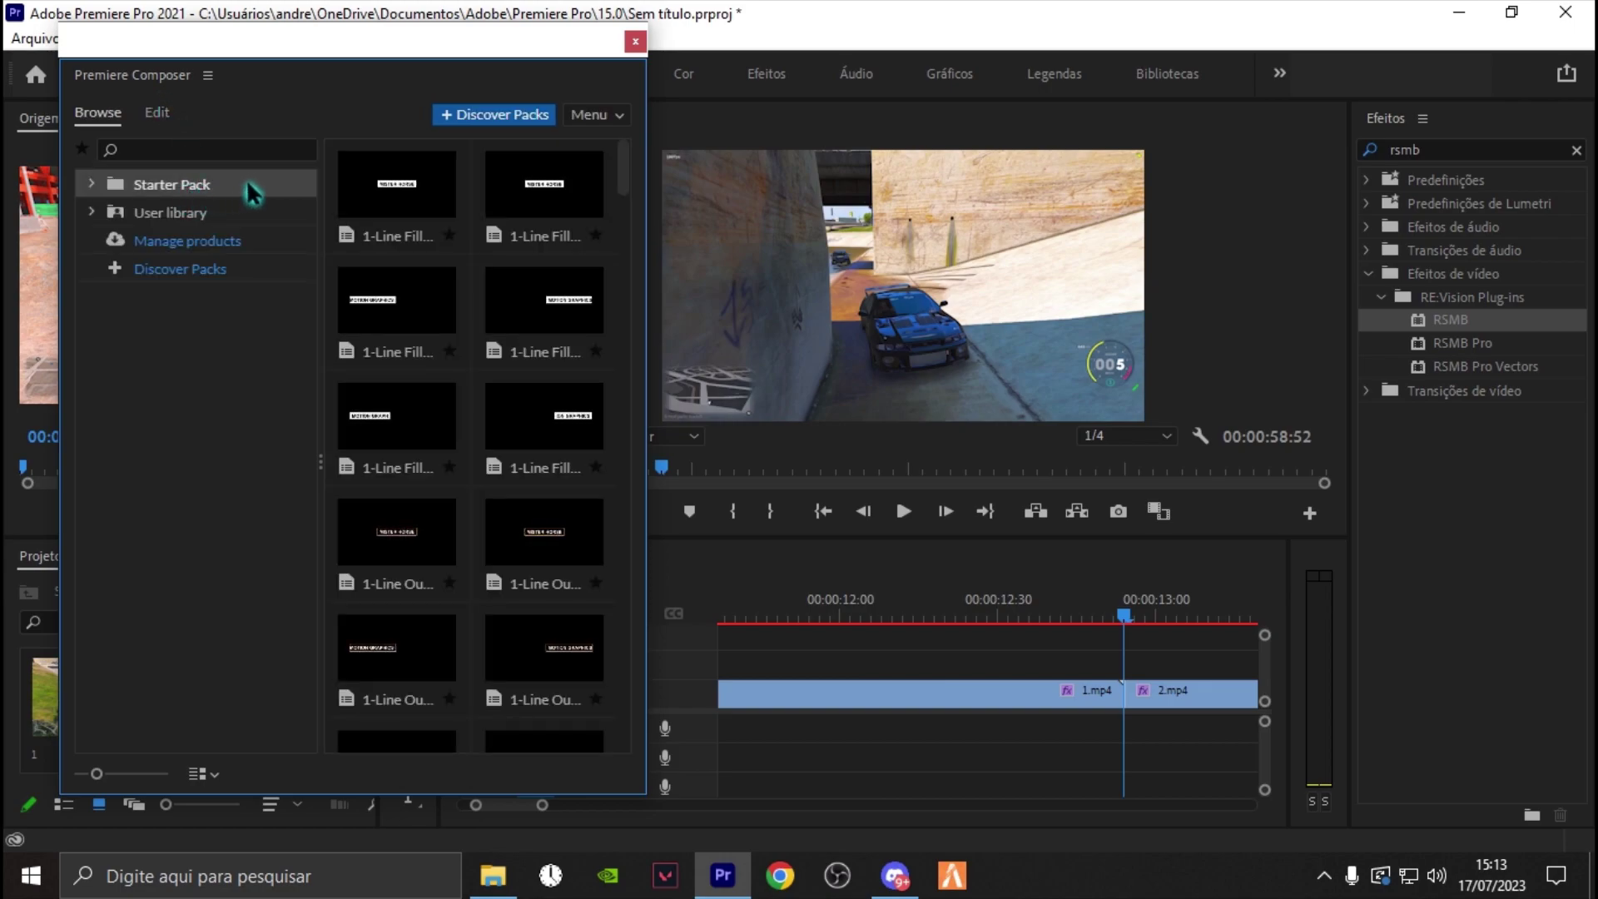
{"action": "left_click", "coordinate": [92, 183]}
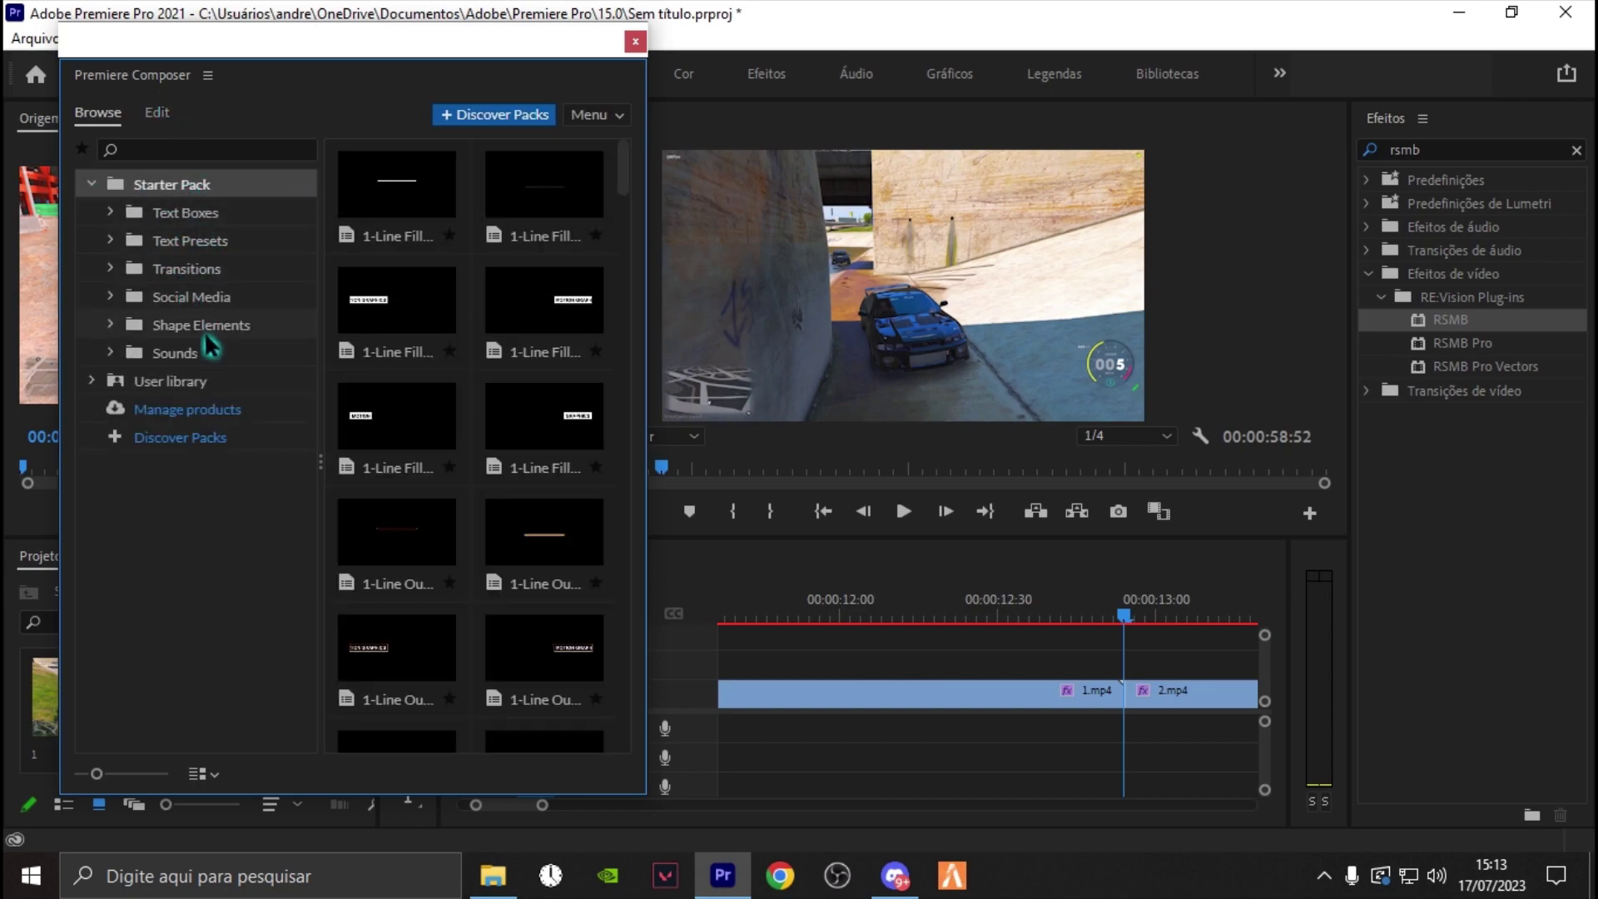
{"action": "left_click", "coordinate": [179, 268]}
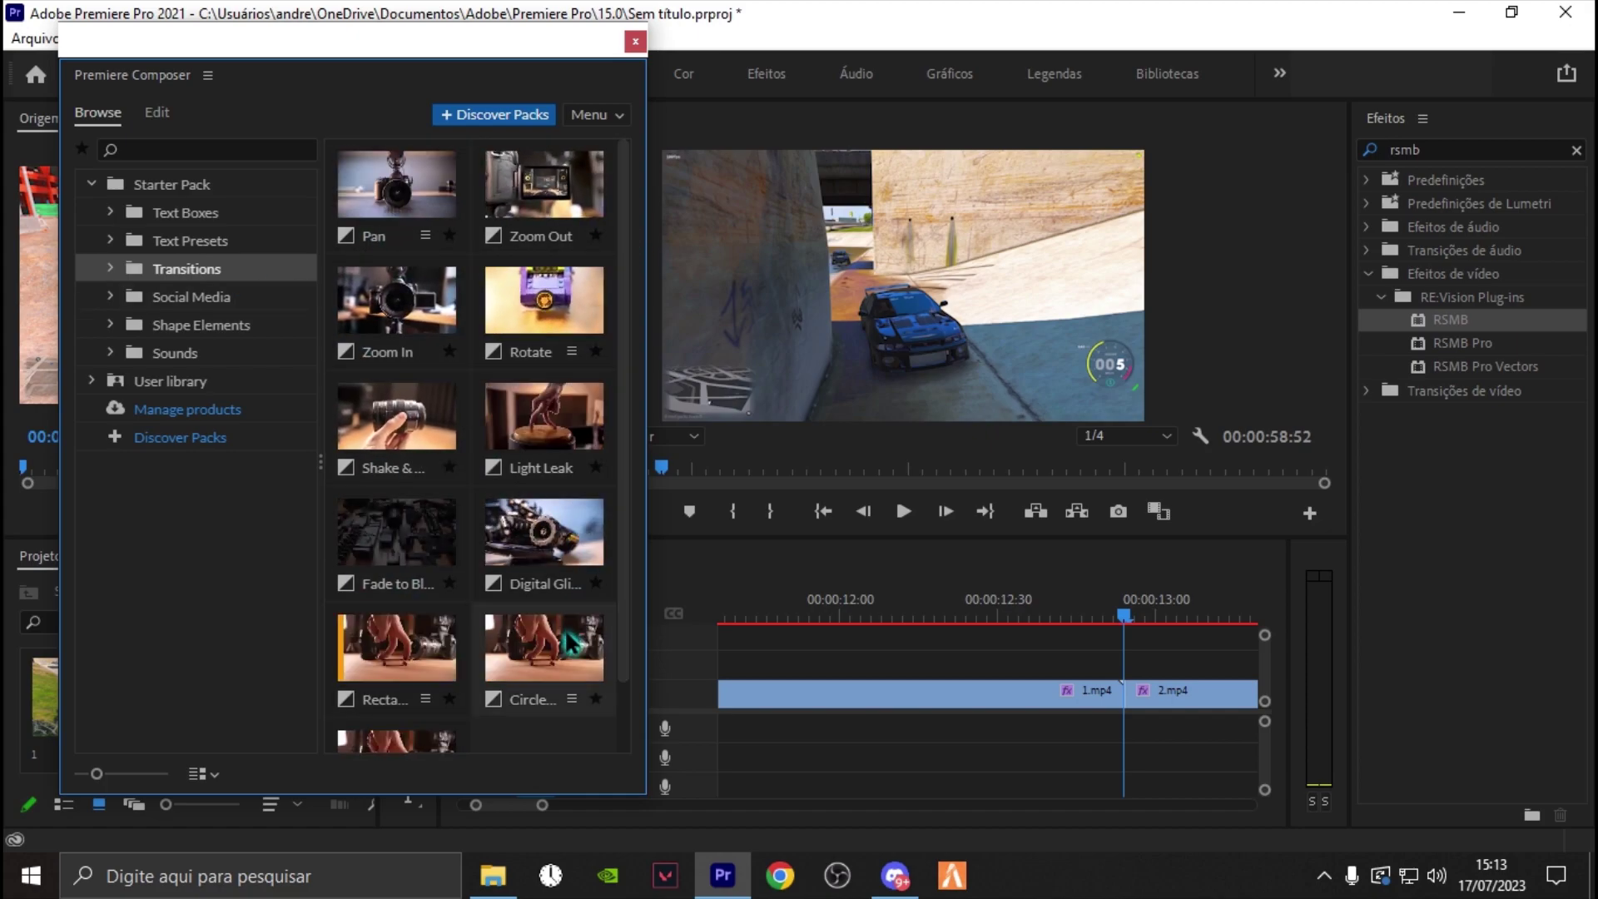
{"action": "scroll", "coordinate": [626, 512], "scroll_direction": "down", "scroll_amount": 1}
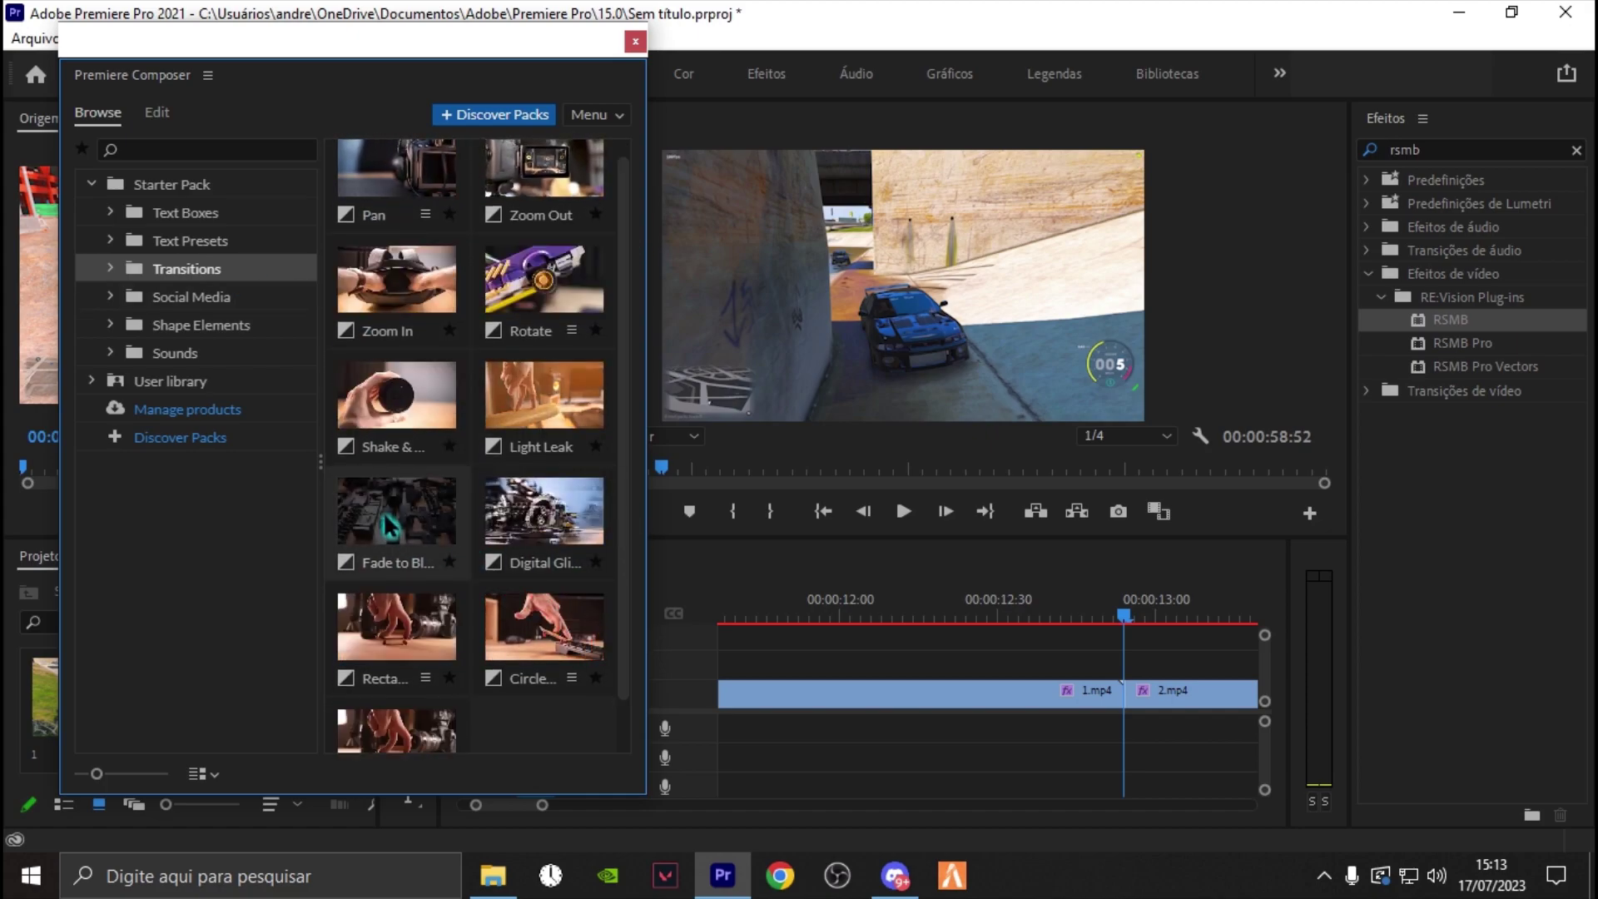
{"action": "left_click", "coordinate": [414, 511]}
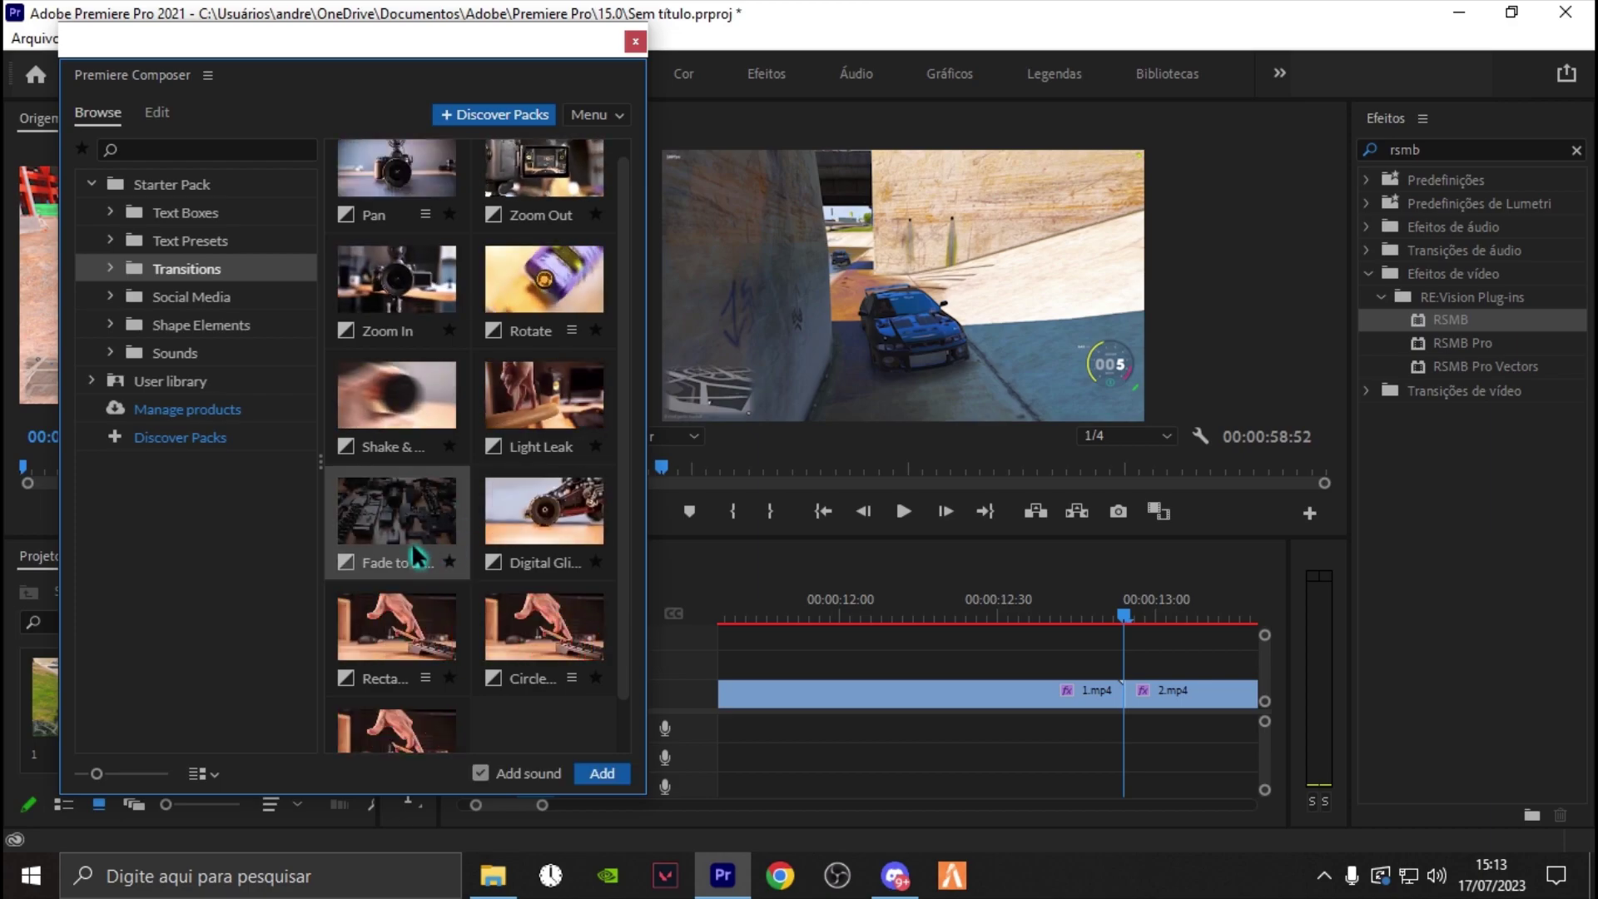
{"action": "left_click", "coordinate": [605, 767]}
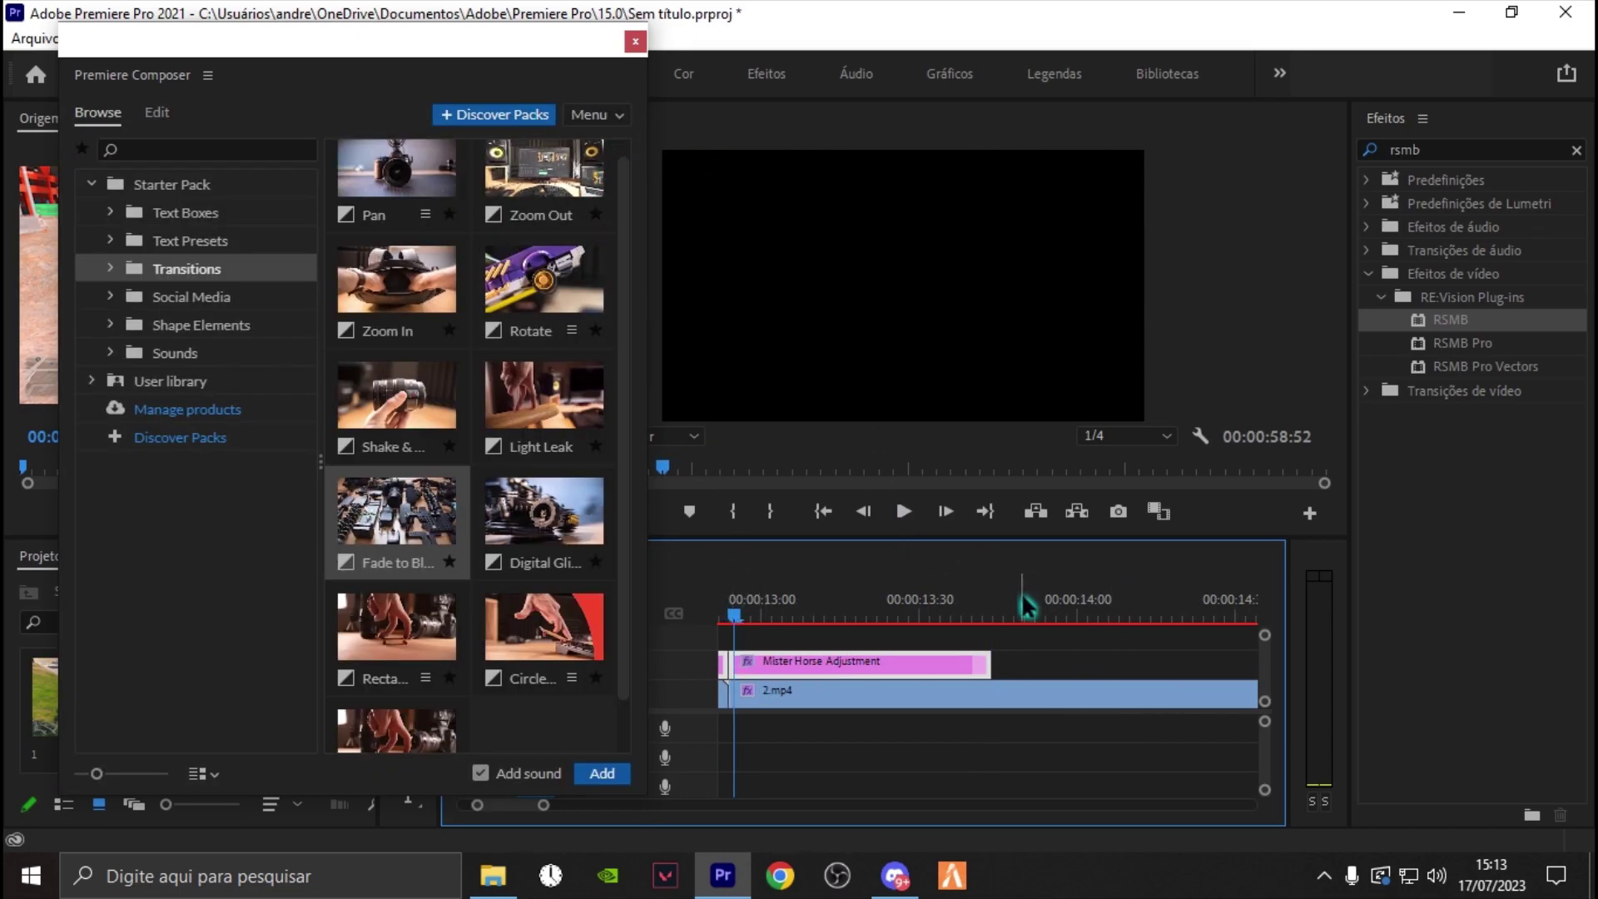
- Zoom the timeline out and add Fade to Black at the 2.mp4/3.mp4 cut
{"action": "key", "text": "minus"}
{"action": "key", "text": "minus"}
{"action": "key", "text": "minus"}
{"action": "key", "text": "minus"}
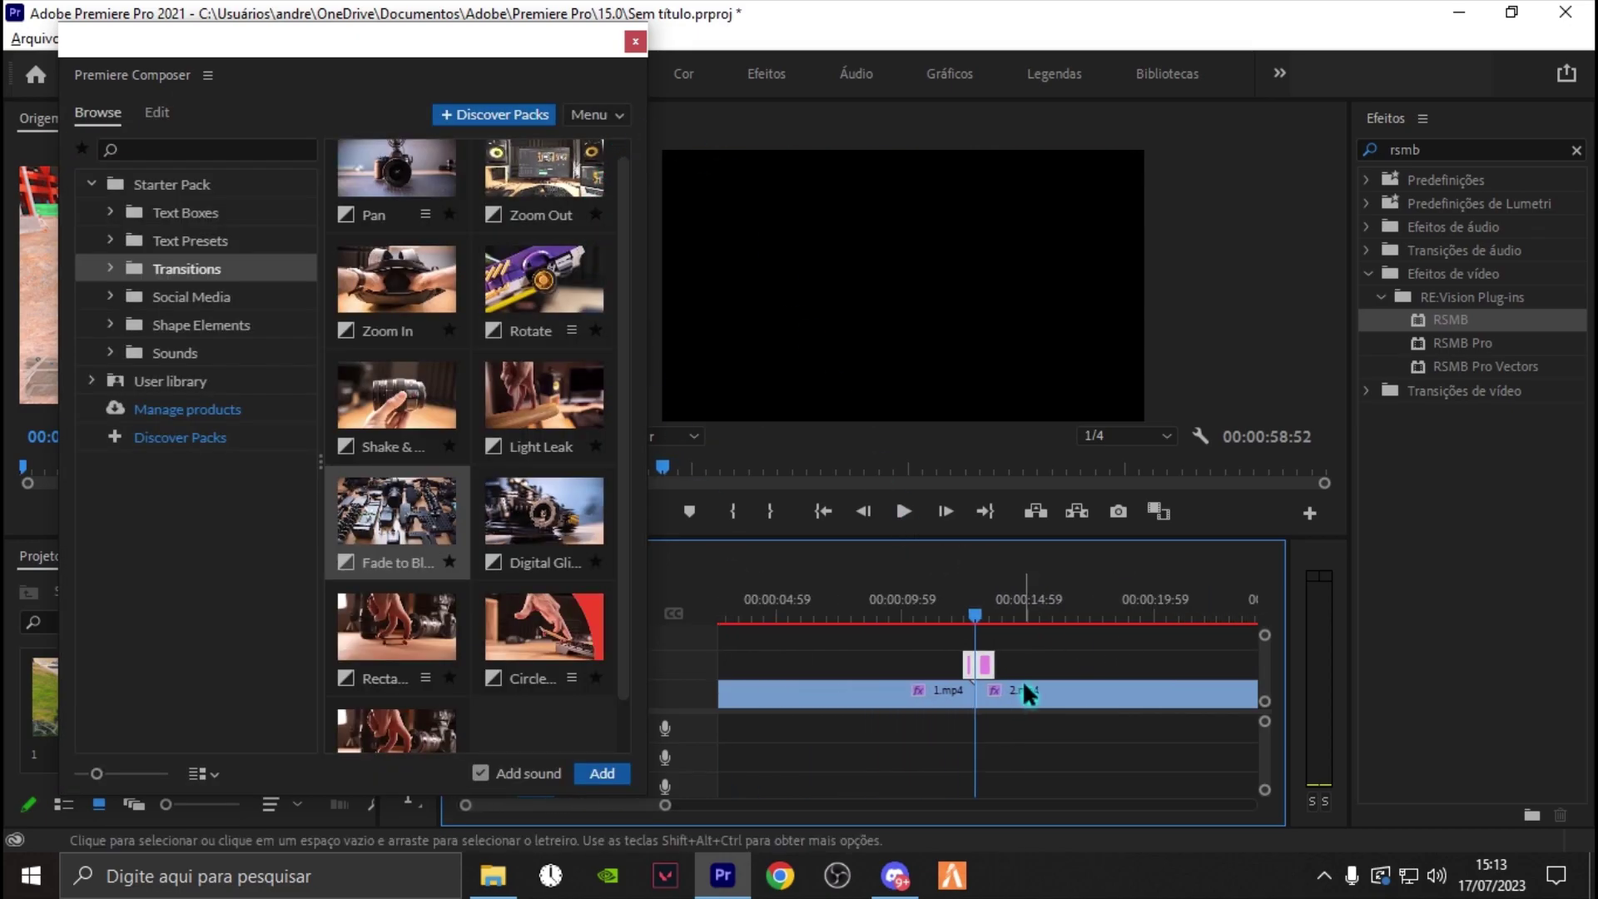
{"action": "key", "text": "backslash"}
{"action": "left_click_drag", "start_coordinate": [947, 609], "coordinate": [961, 608]}
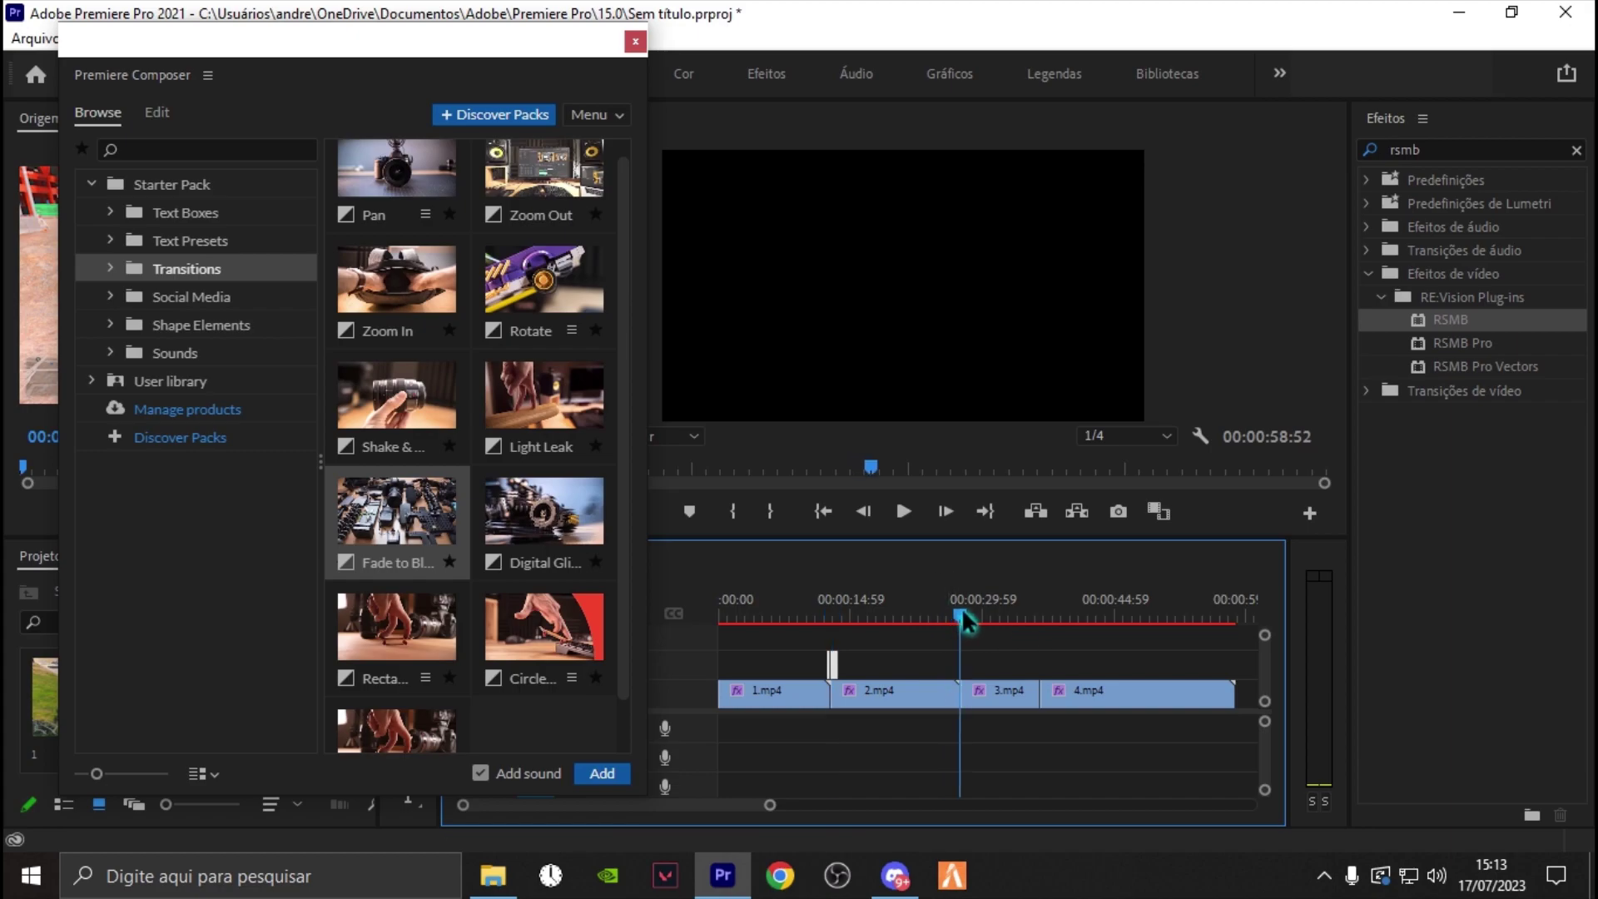
{"action": "left_click", "coordinate": [427, 564]}
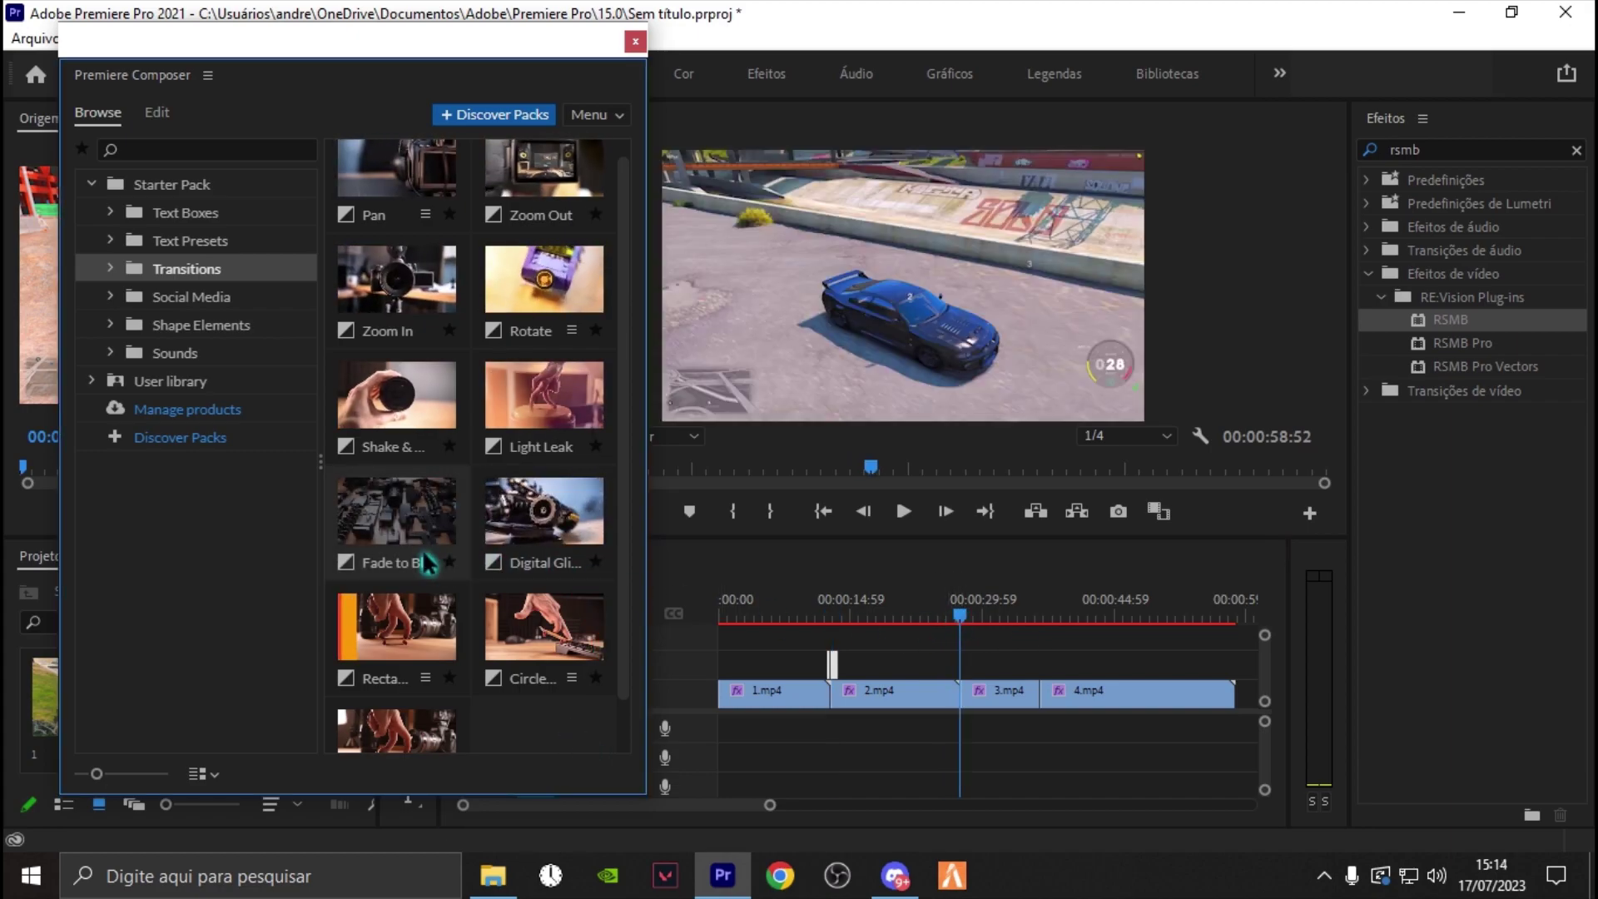
{"action": "left_click", "coordinate": [427, 564]}
{"action": "left_click", "coordinate": [602, 773]}
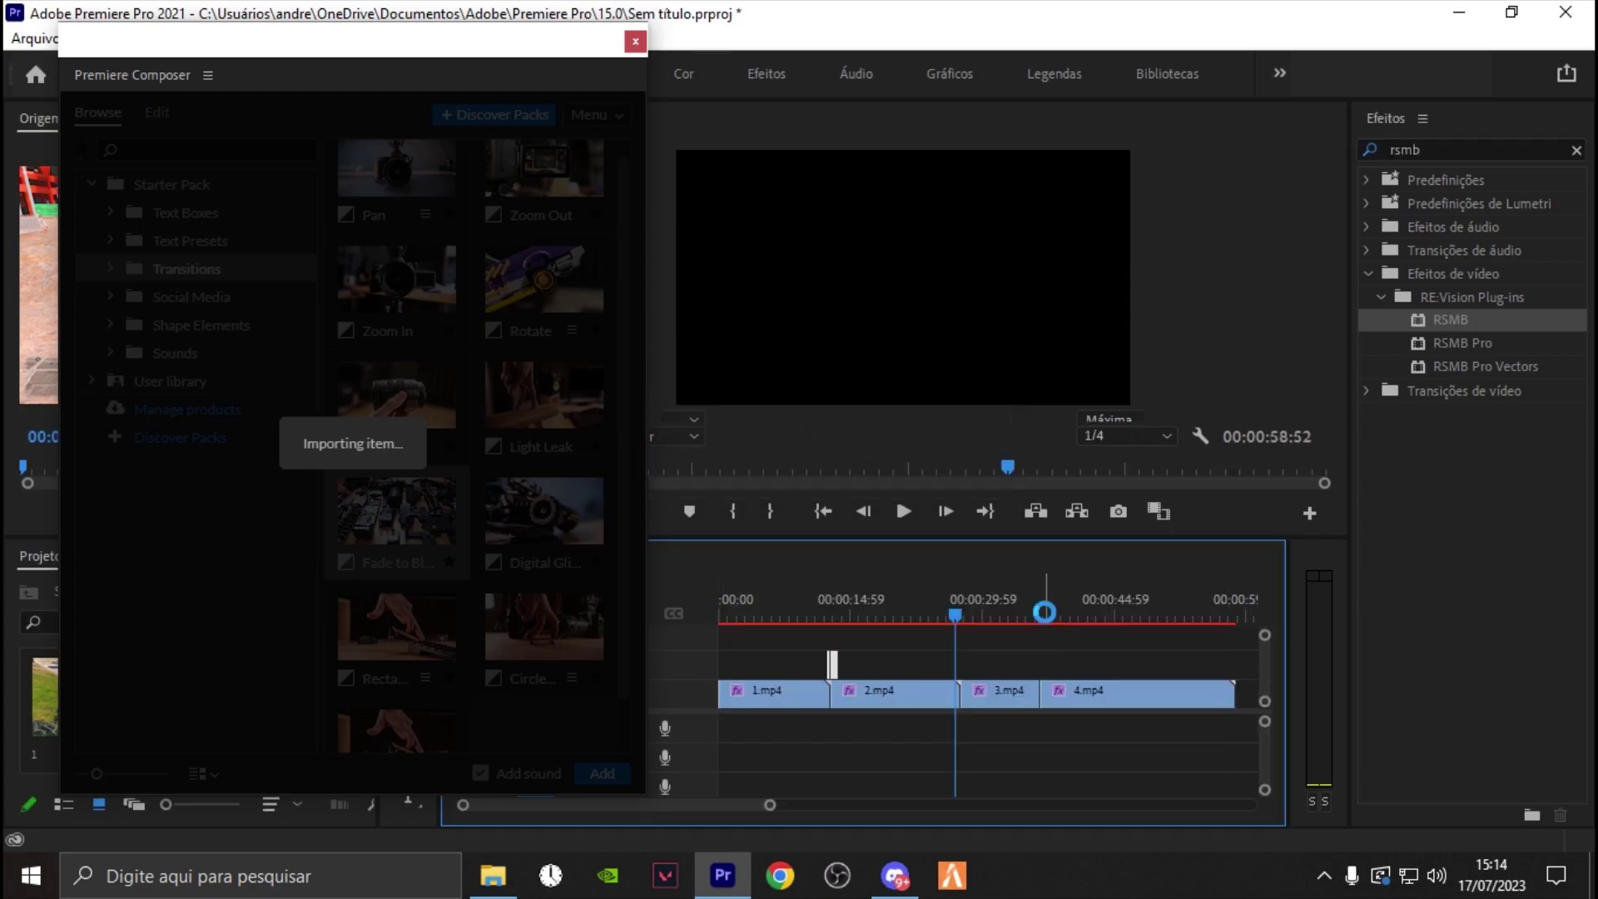
- Insert the Circle transition from Composer at the playhead on the 2.mp4/3.mp4 cut
{"action": "left_click", "coordinate": [1042, 616]}
{"action": "left_click_drag", "start_coordinate": [1042, 612], "coordinate": [1041, 612]}
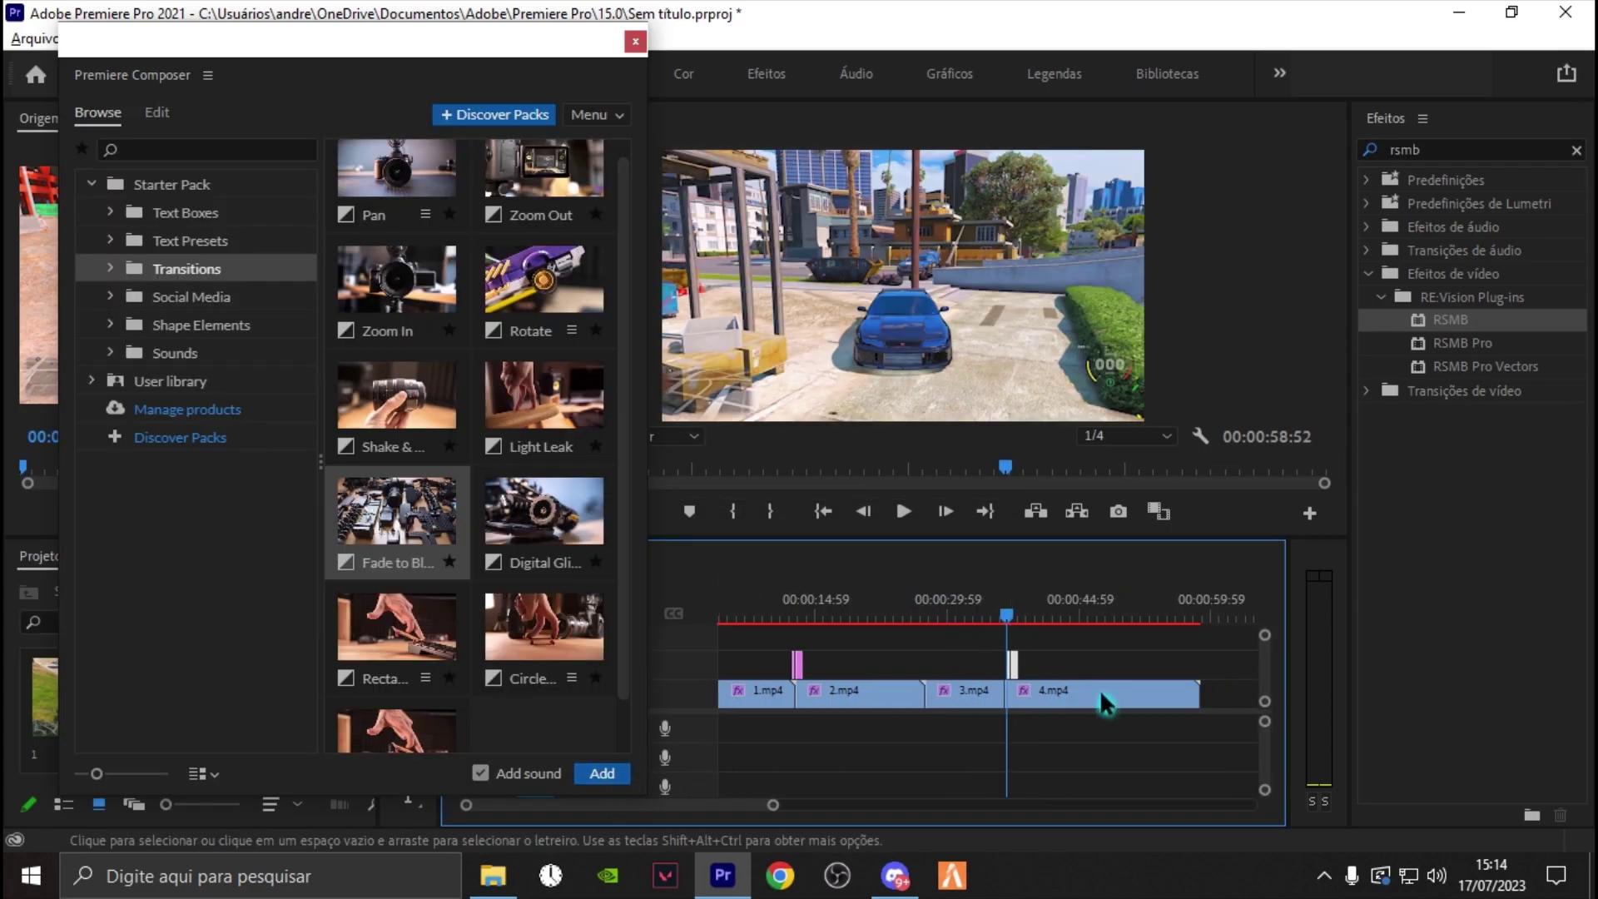
{"action": "scroll", "coordinate": [1001, 671], "scroll_direction": "up", "scroll_amount": 2}
{"action": "scroll", "coordinate": [979, 670], "scroll_direction": "up", "scroll_amount": 2}
{"action": "scroll", "coordinate": [977, 671], "scroll_direction": "down", "scroll_amount": 2}
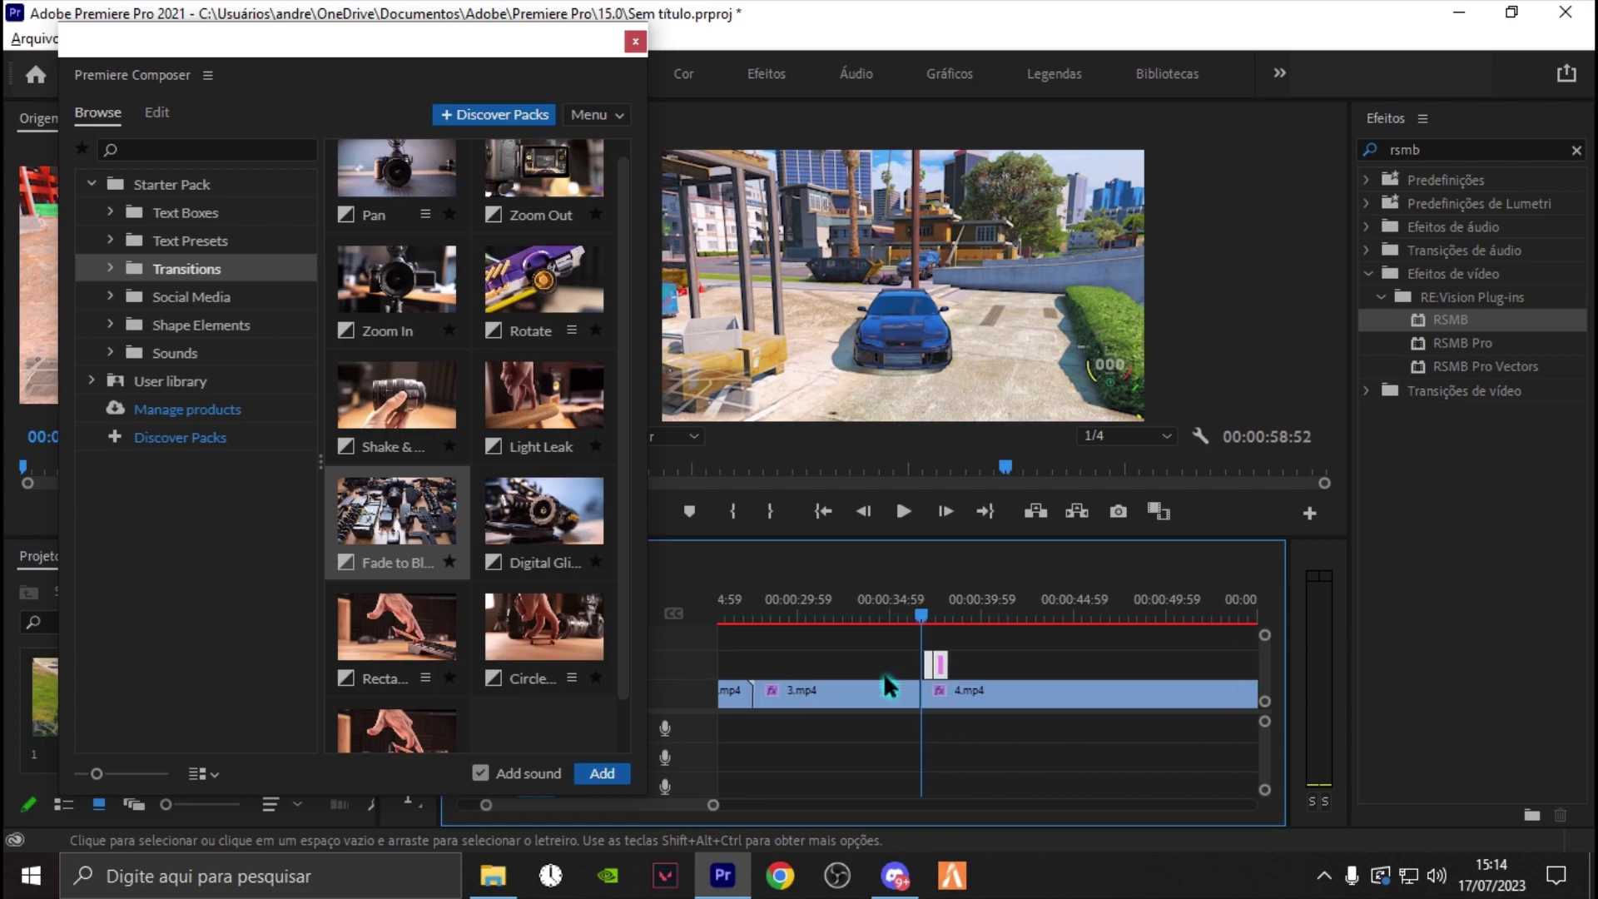
{"action": "scroll", "coordinate": [883, 672], "scroll_direction": "down", "scroll_amount": 2}
{"action": "left_click", "coordinate": [795, 618]}
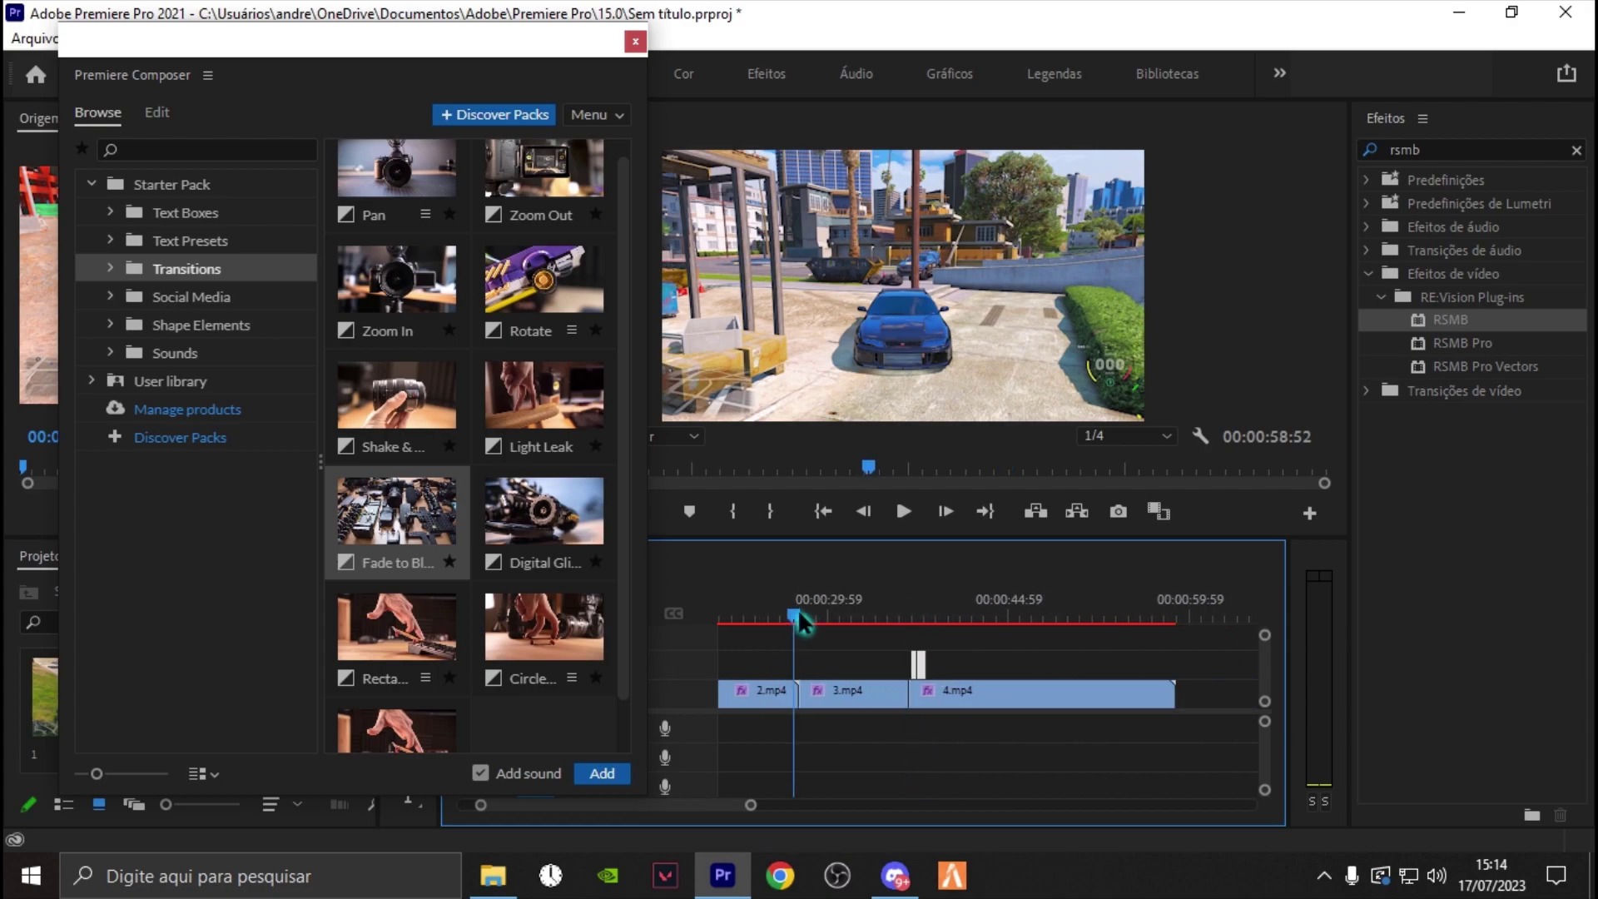
{"action": "left_click", "coordinate": [521, 670]}
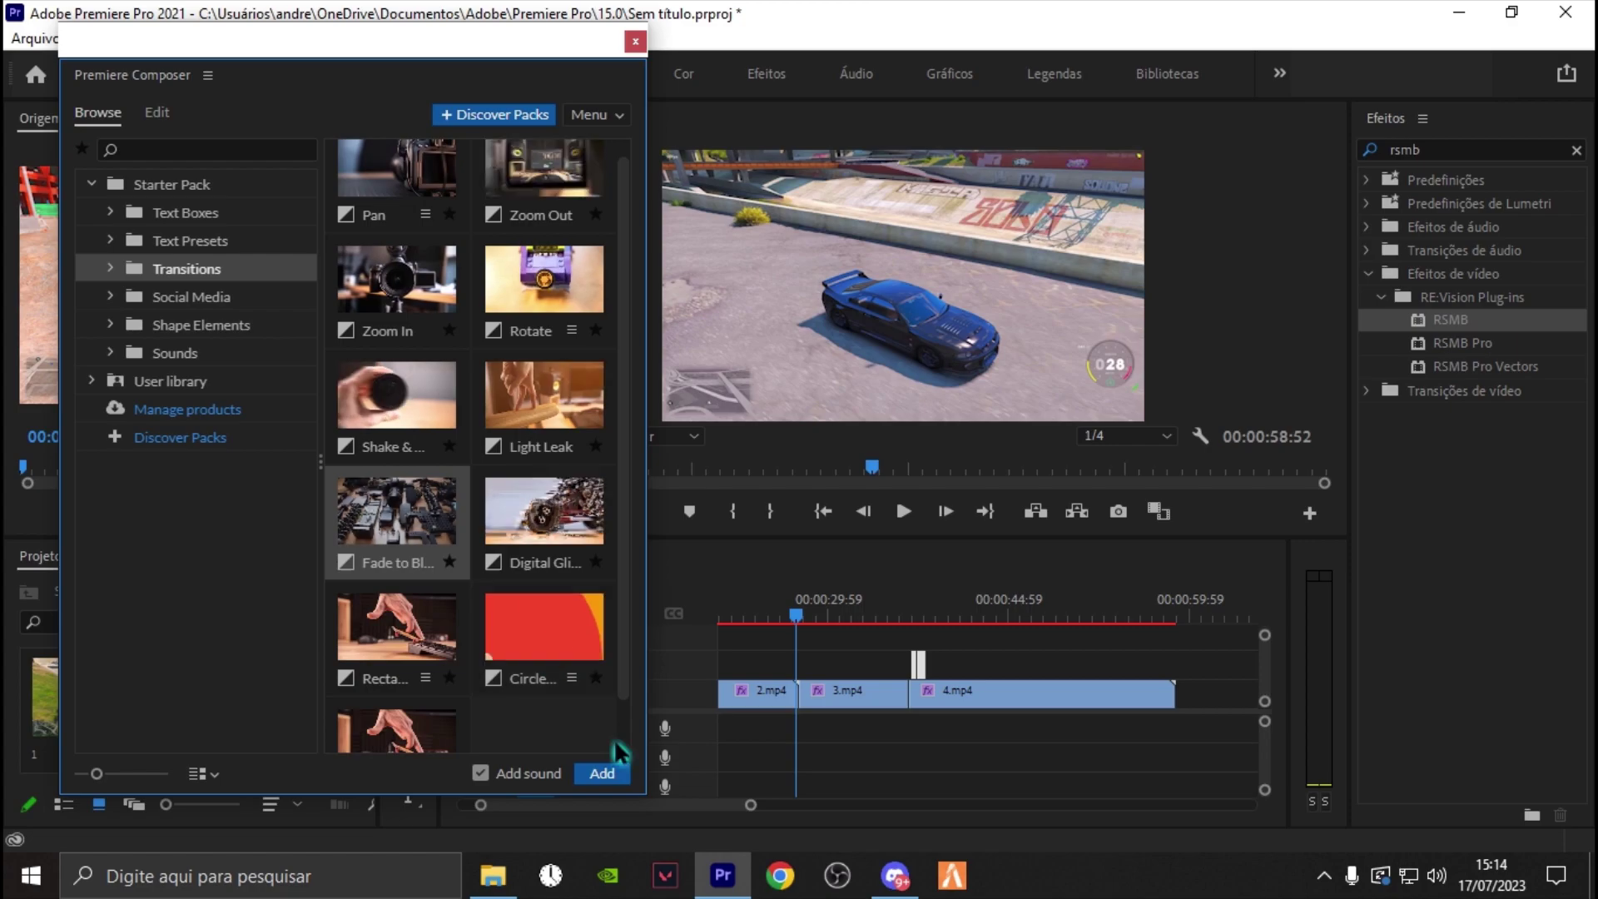
{"action": "left_click", "coordinate": [617, 770]}
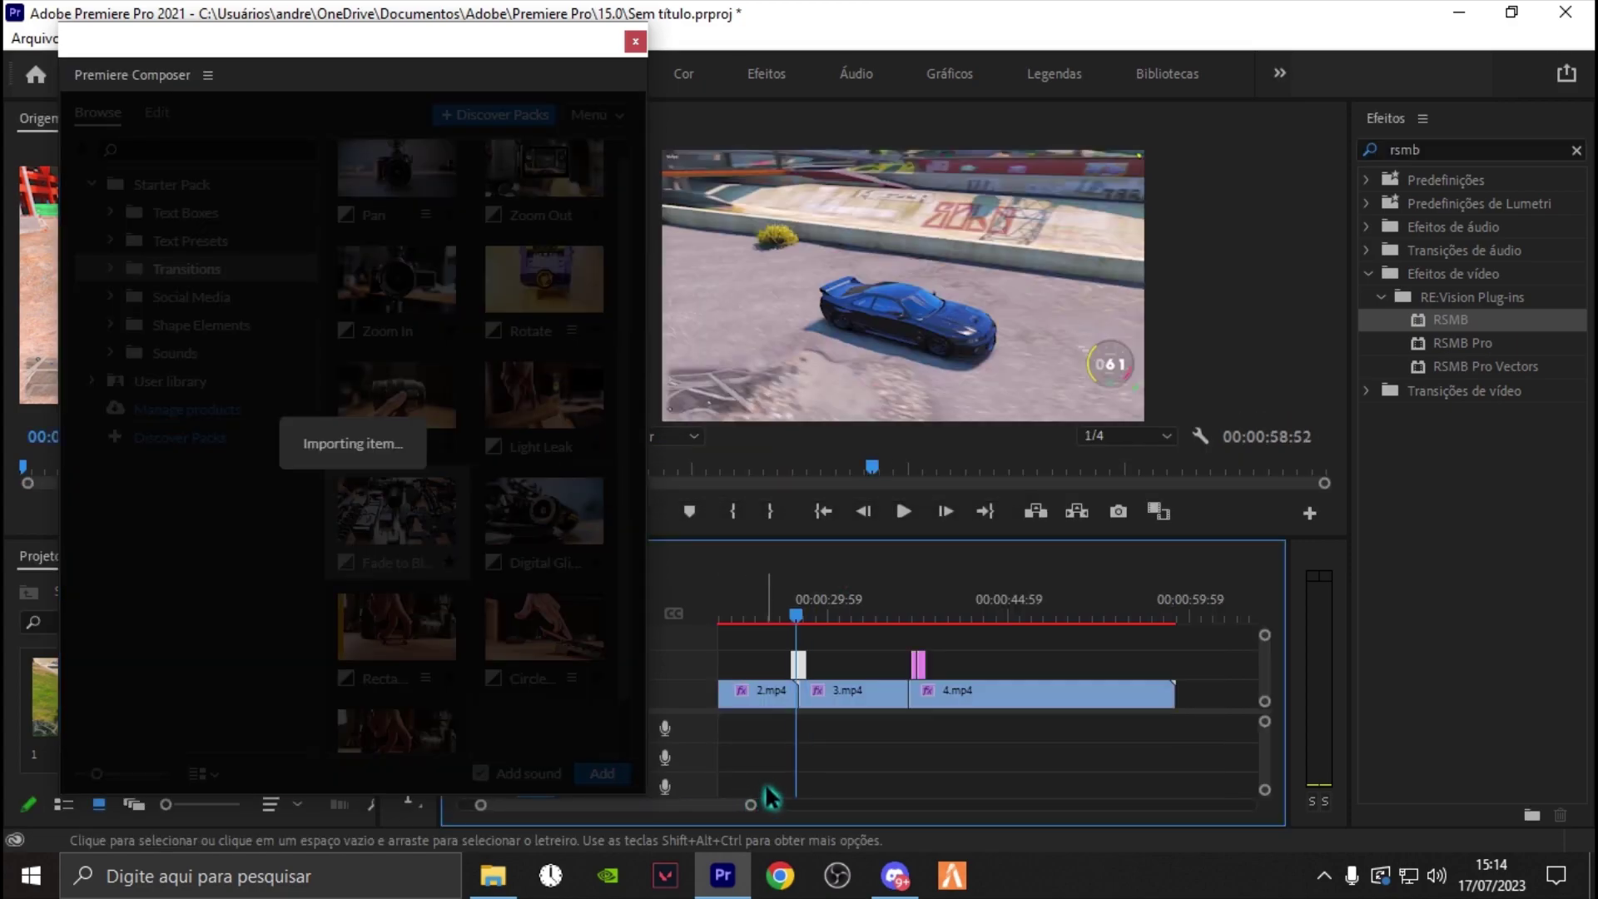
- Close Composer, zoom in near 12 s and scrub across the 1.mp4/2.mp4 fade to black
{"action": "left_click", "coordinate": [635, 42]}
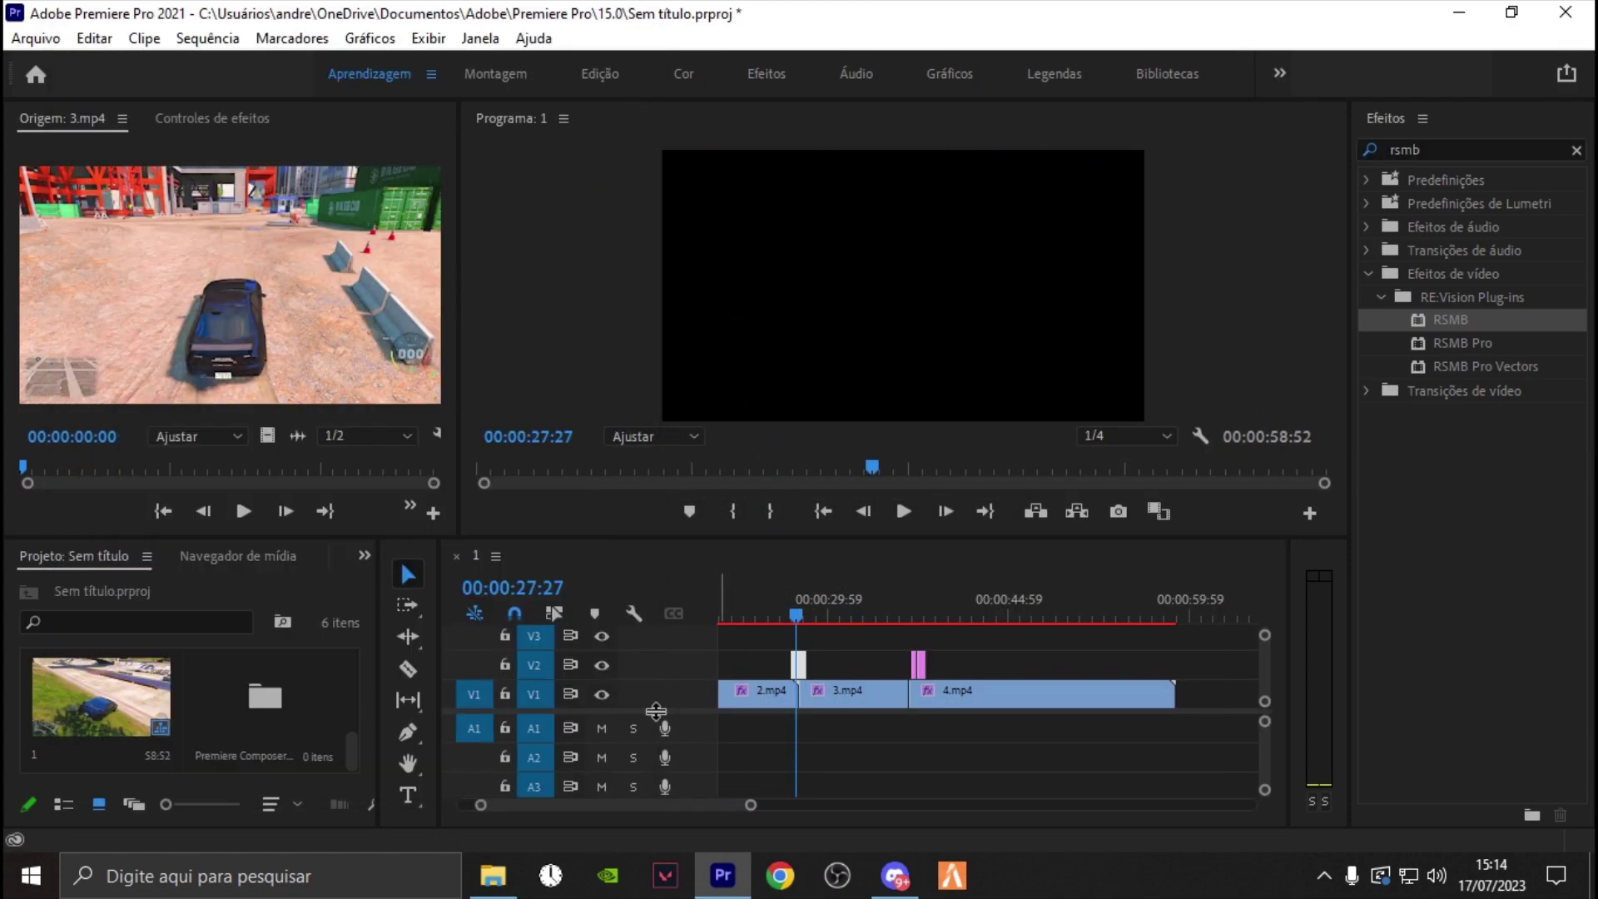
{"action": "left_click_drag", "start_coordinate": [667, 806], "coordinate": [598, 801]}
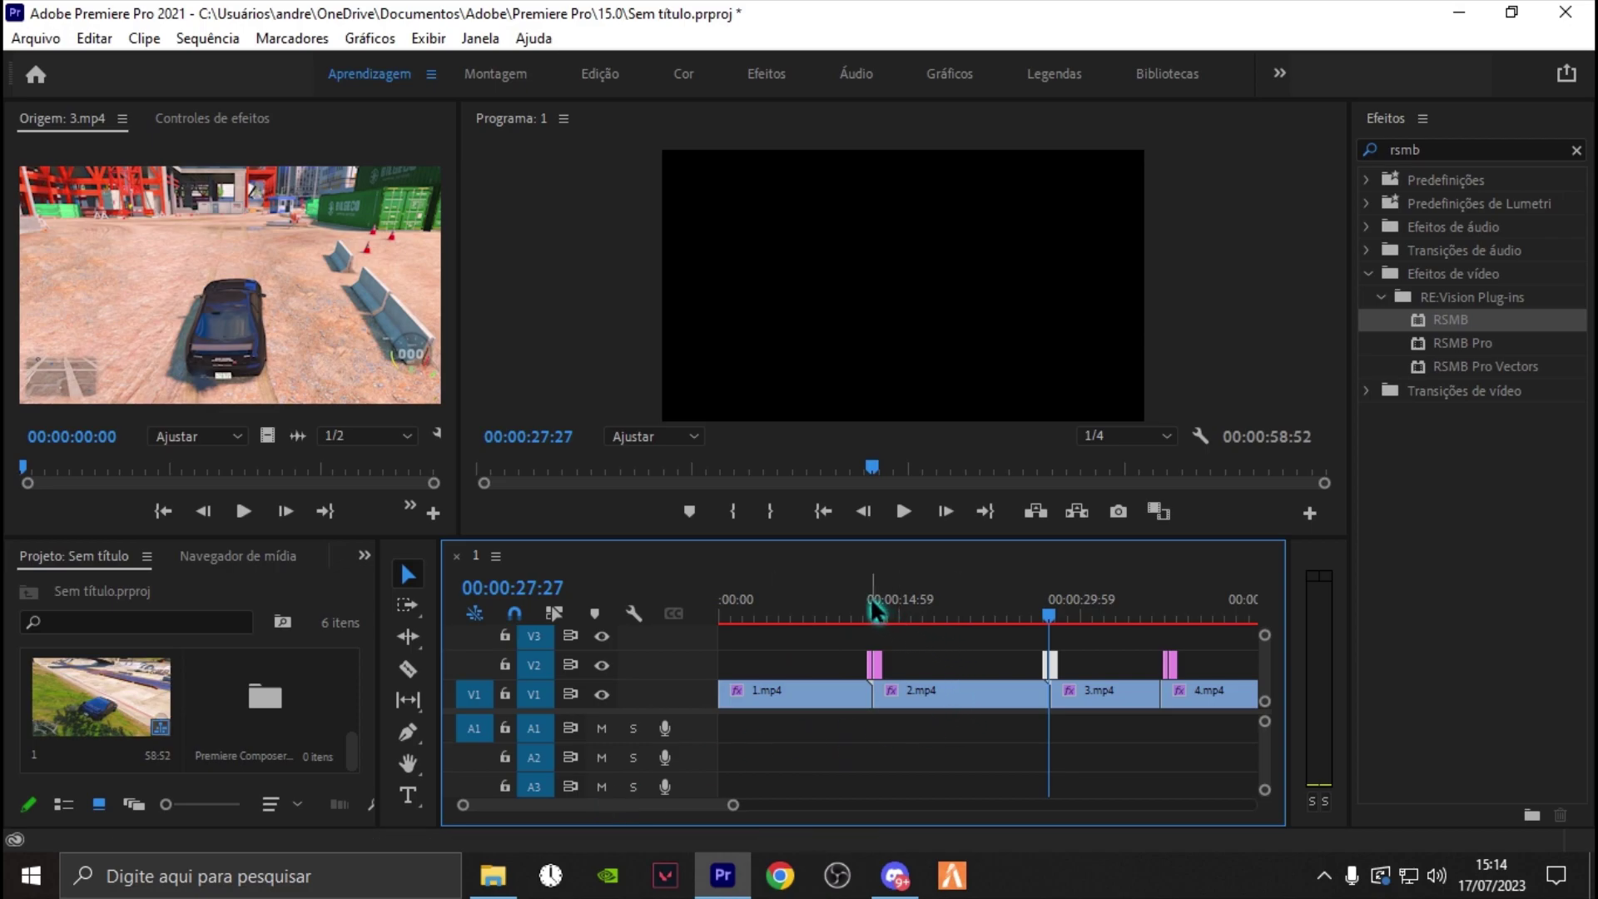
{"action": "left_click", "coordinate": [868, 618]}
{"action": "scroll", "coordinate": [874, 658], "scroll_direction": "up", "scroll_amount": 3}
{"action": "scroll", "coordinate": [993, 691], "scroll_direction": "up", "scroll_amount": 2}
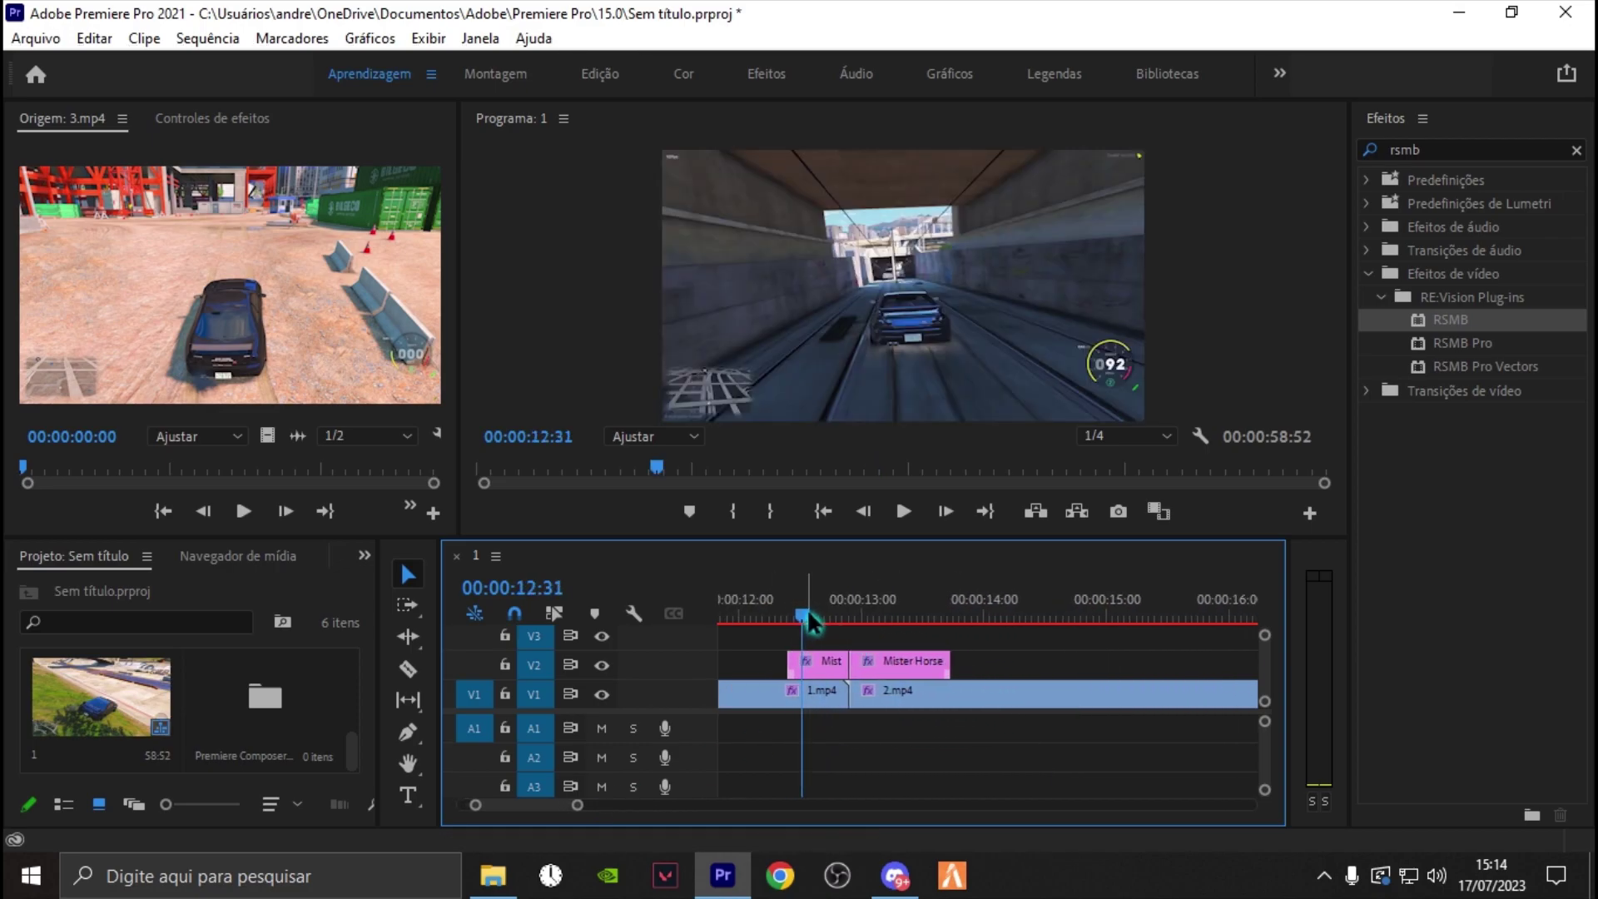
{"action": "mouse_move", "coordinate": [808, 616]}
{"action": "left_mouse_down"}
{"action": "mouse_move", "coordinate": [763, 616]}
{"action": "mouse_move", "coordinate": [932, 603]}
{"action": "mouse_move", "coordinate": [807, 587]}
{"action": "mouse_move", "coordinate": [973, 593]}
{"action": "mouse_move", "coordinate": [757, 589]}
{"action": "mouse_move", "coordinate": [1196, 583]}
{"action": "left_mouse_up"}
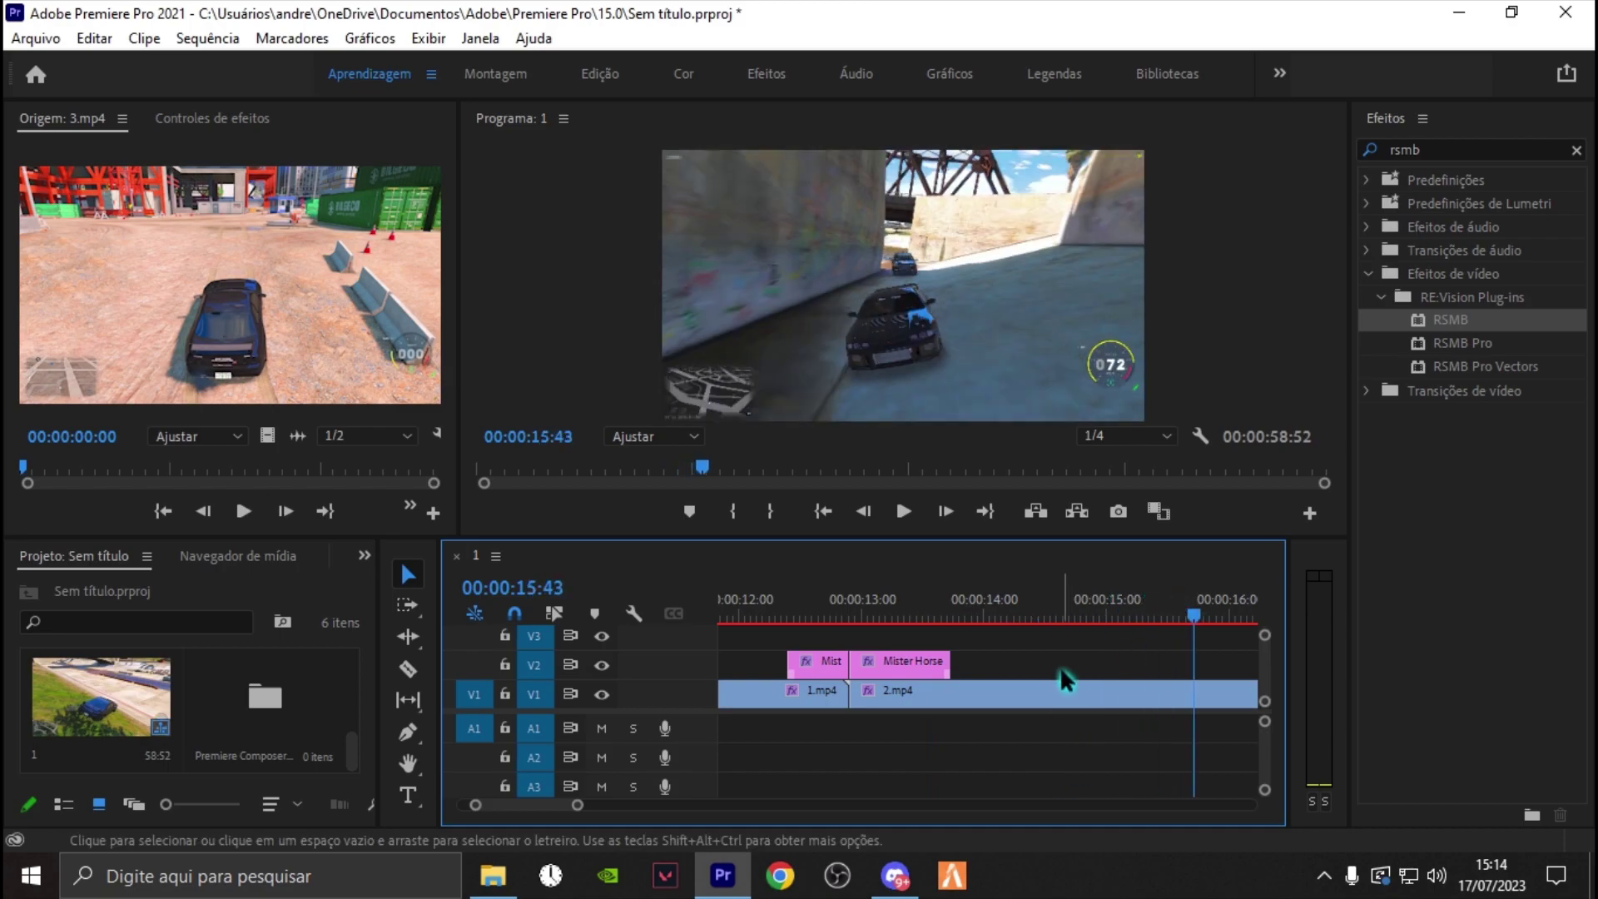
- Shift the 2.mp4/3.mp4 transition adjustment clips 7 frames later onto the cut
{"action": "scroll", "coordinate": [1061, 666], "scroll_direction": "down", "scroll_amount": 2}
{"action": "scroll", "coordinate": [1070, 661], "scroll_direction": "down", "scroll_amount": 2}
{"action": "scroll", "coordinate": [1074, 662], "scroll_direction": "down", "scroll_amount": 2}
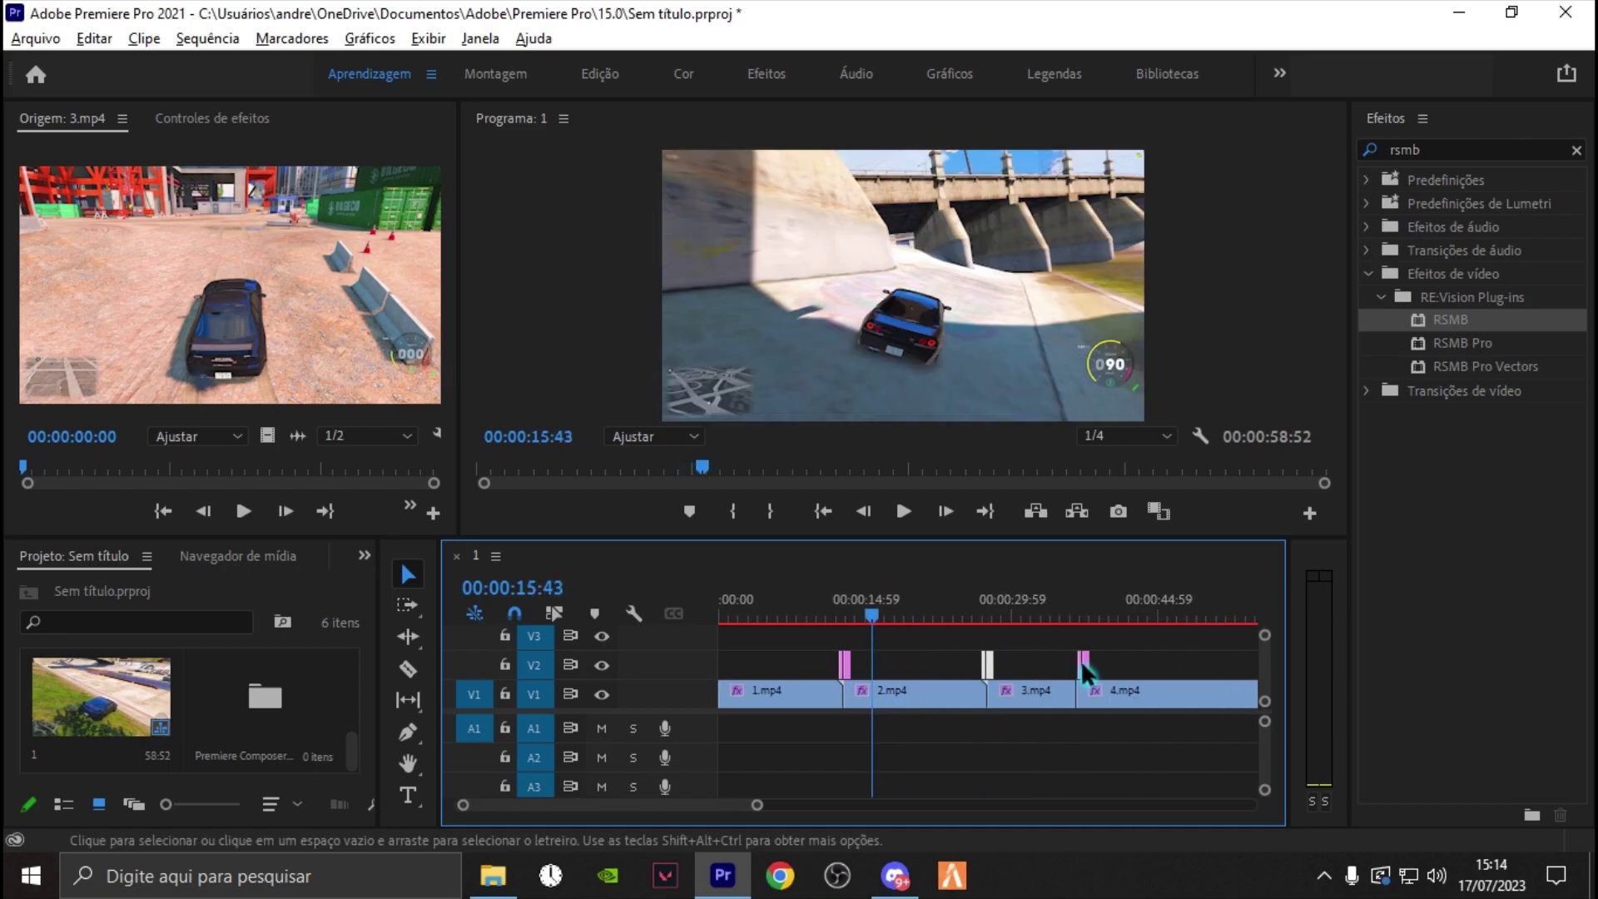
{"action": "left_click", "coordinate": [984, 600]}
{"action": "scroll", "coordinate": [1009, 660], "scroll_direction": "up", "scroll_amount": 2}
{"action": "scroll", "coordinate": [1030, 658], "scroll_direction": "up", "scroll_amount": 2}
{"action": "scroll", "coordinate": [1010, 659], "scroll_direction": "up", "scroll_amount": 2}
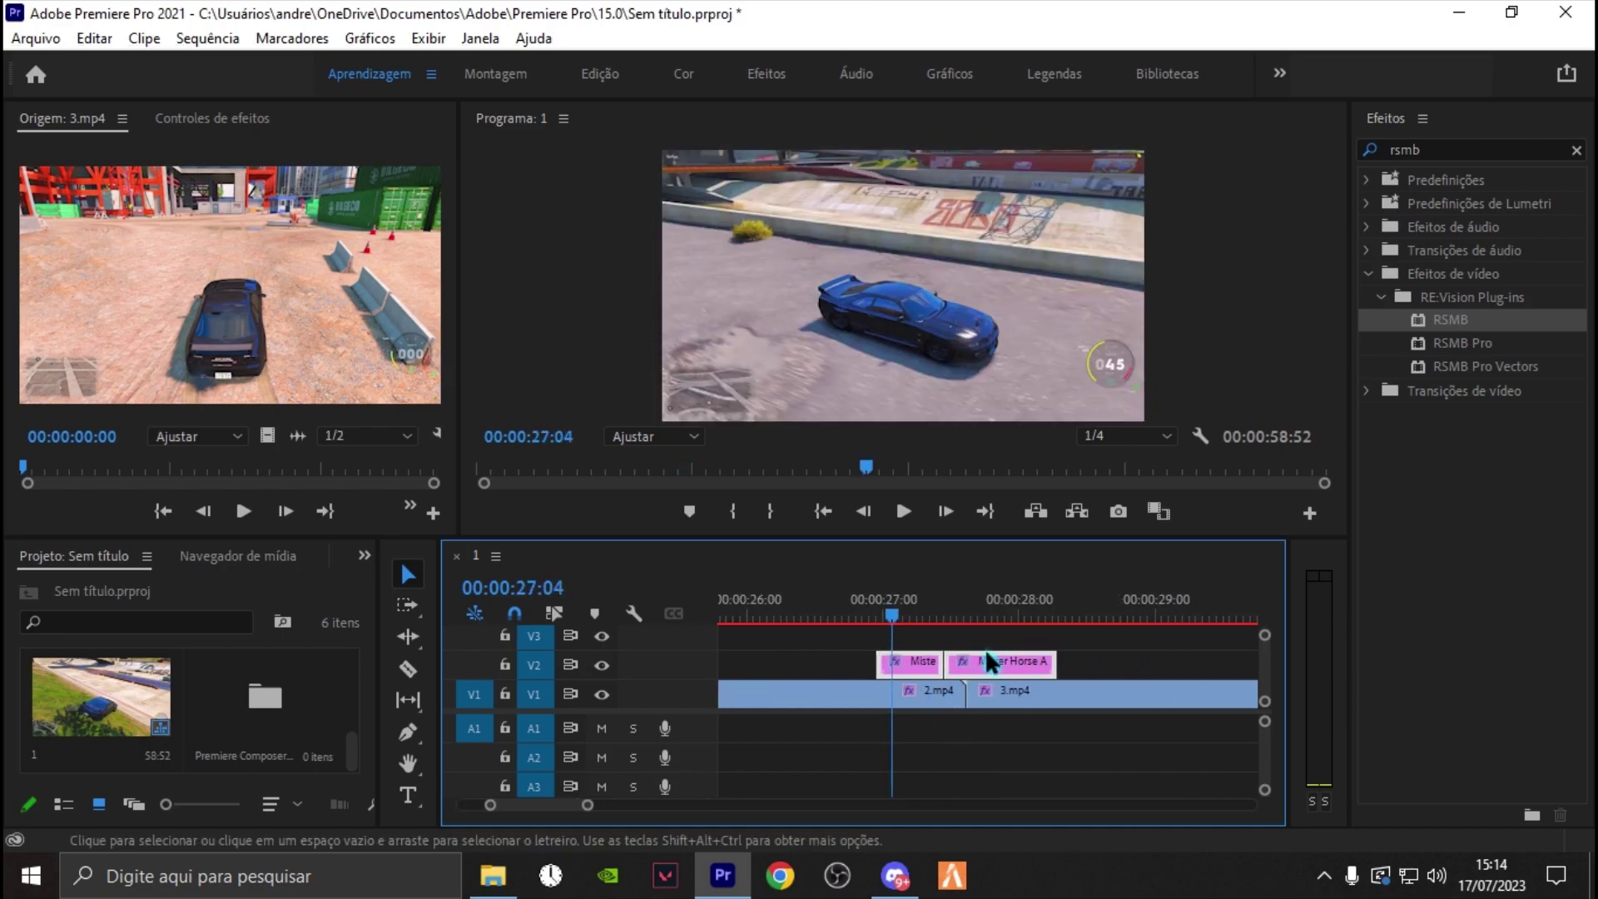
{"action": "left_click", "coordinate": [859, 638]}
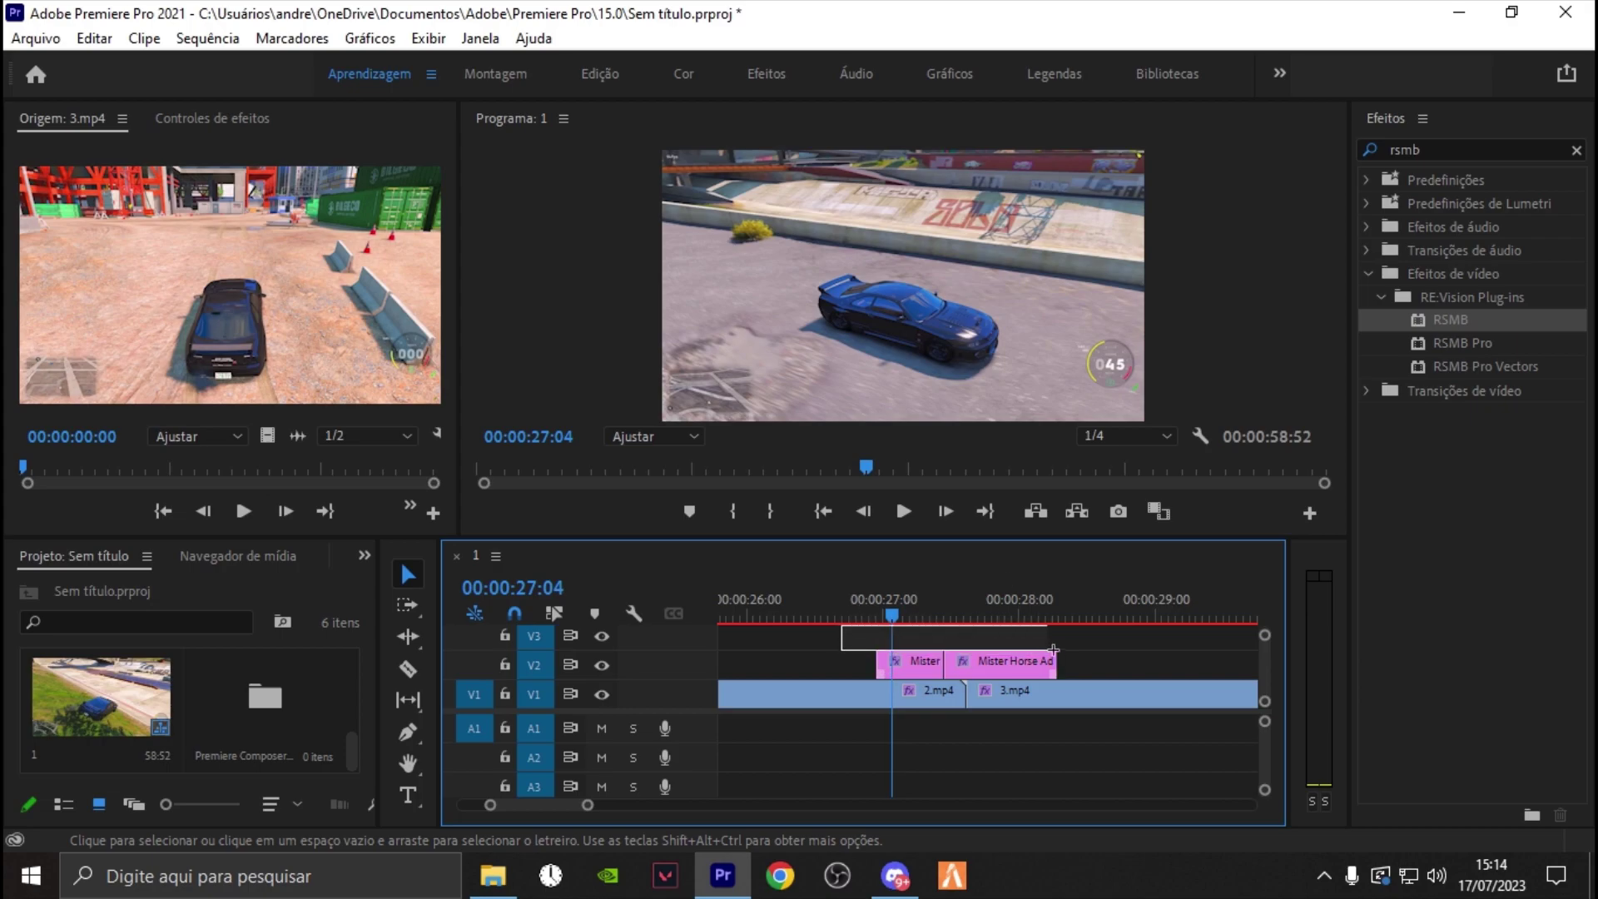
{"action": "left_click_drag", "start_coordinate": [1054, 649], "coordinate": [1055, 652]}
{"action": "scroll", "coordinate": [978, 679], "scroll_direction": "up", "scroll_amount": 2}
{"action": "scroll", "coordinate": [965, 658], "scroll_direction": "up", "scroll_amount": 2}
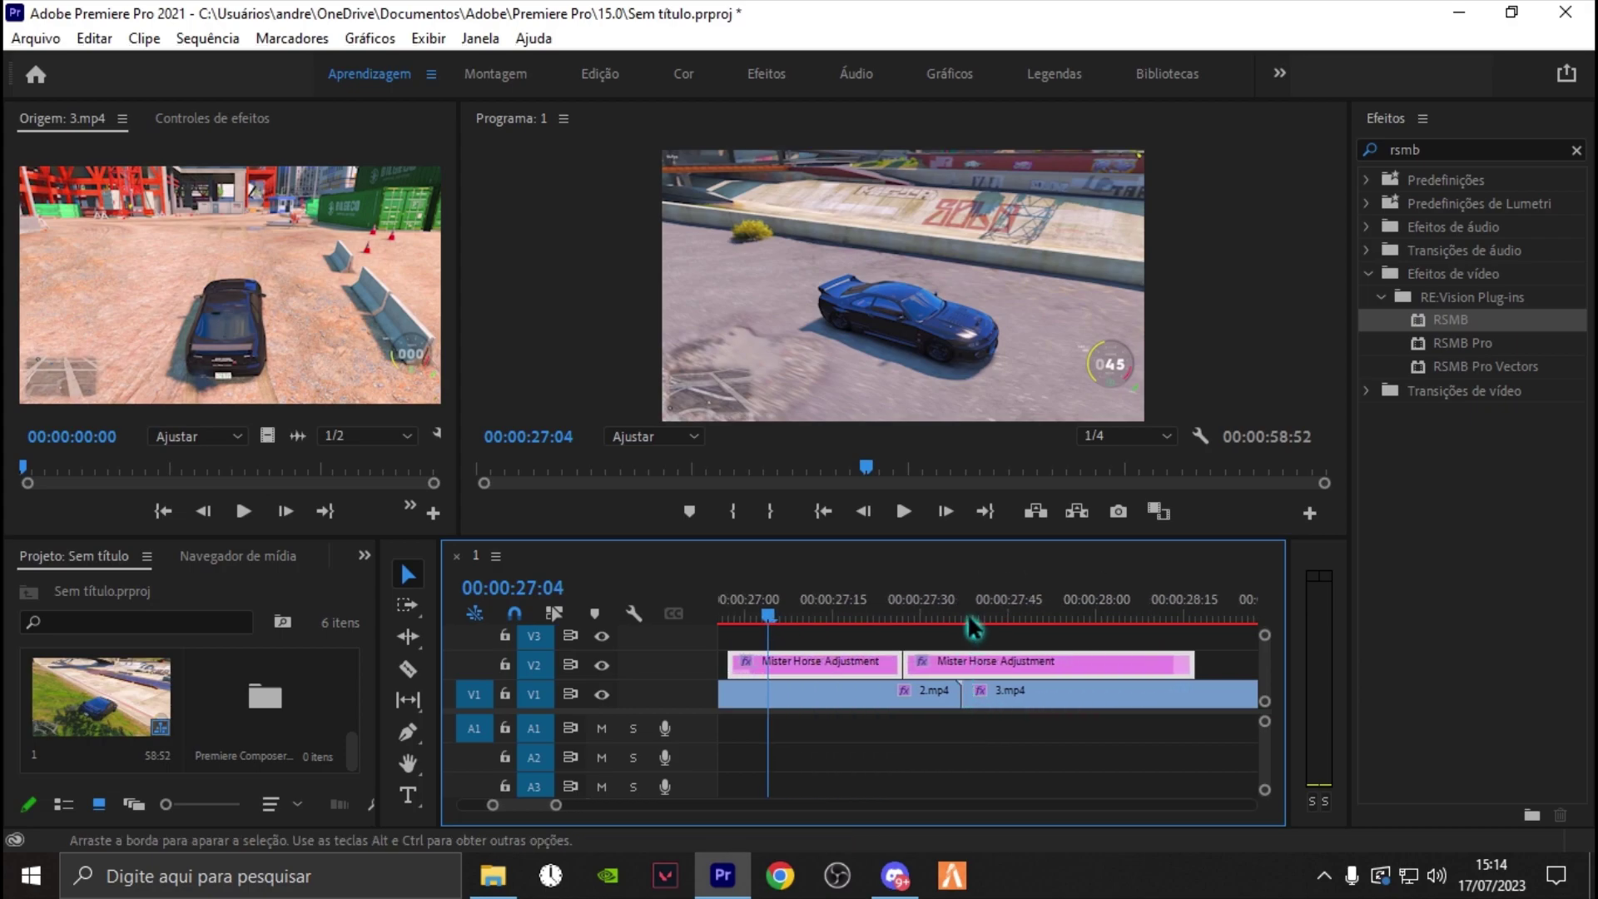
{"action": "left_click", "coordinate": [964, 615]}
{"action": "left_click_drag", "start_coordinate": [962, 662], "coordinate": [1051, 671]}
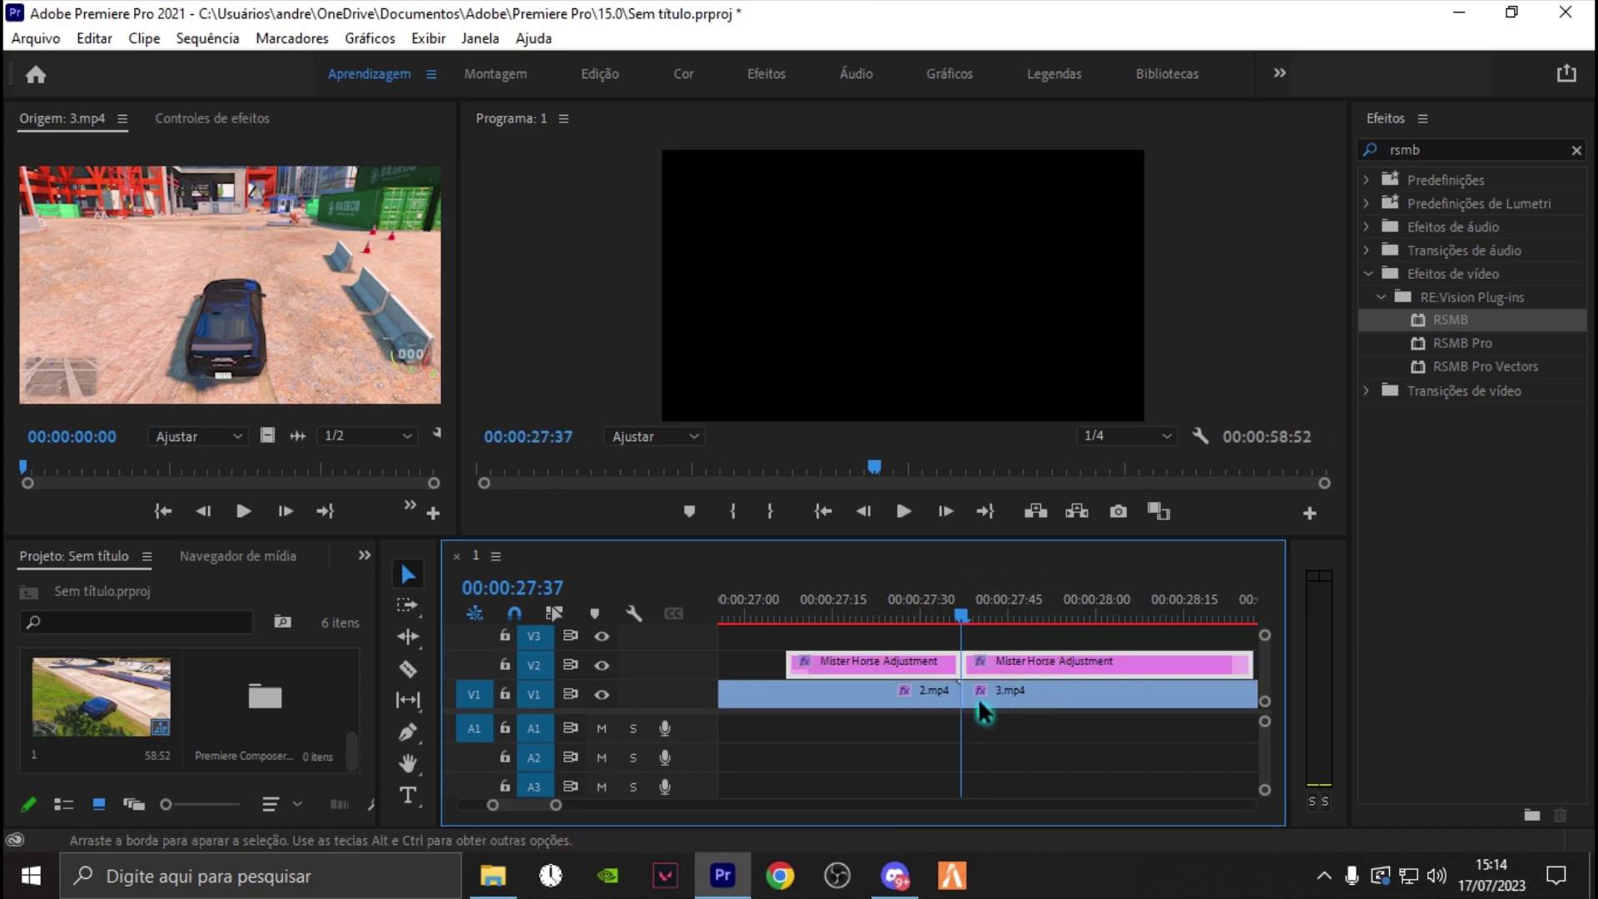
- Move the 3.mp4/4.mp4 transition clips 30 frames earlier to centre them on the cut
{"action": "scroll", "coordinate": [994, 696], "scroll_direction": "down", "scroll_amount": 2}
{"action": "scroll", "coordinate": [999, 704], "scroll_direction": "down", "scroll_amount": 2}
{"action": "scroll", "coordinate": [1001, 699], "scroll_direction": "down", "scroll_amount": 2}
{"action": "scroll", "coordinate": [1004, 697], "scroll_direction": "down", "scroll_amount": 2}
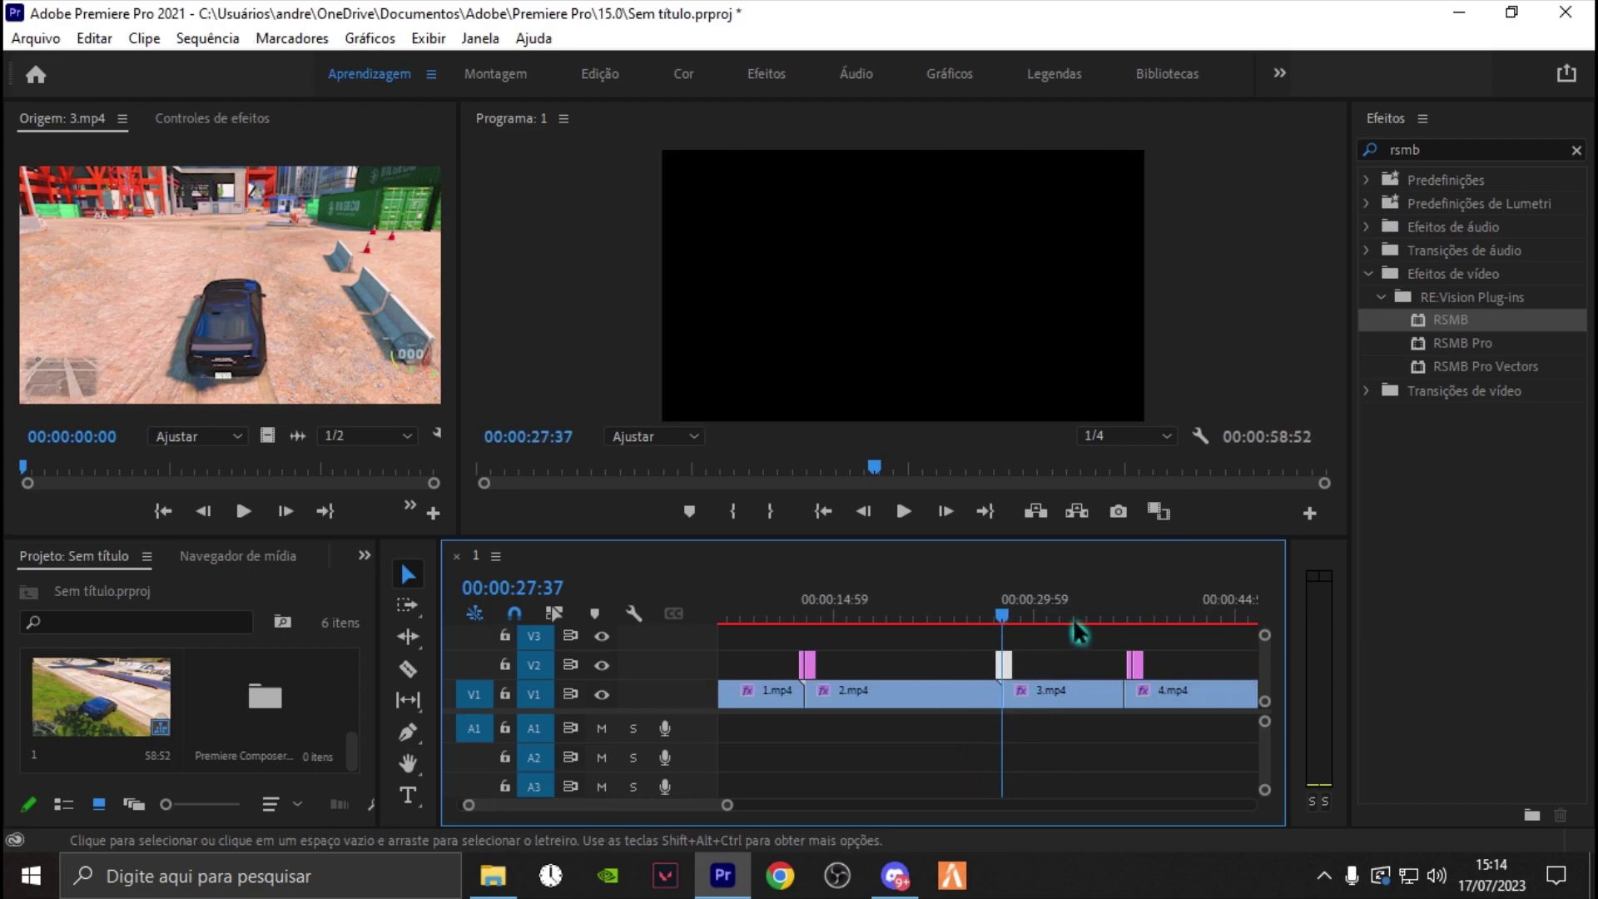
{"action": "left_click", "coordinate": [1120, 596]}
{"action": "left_click", "coordinate": [1127, 596]}
{"action": "scroll", "coordinate": [1107, 632], "scroll_direction": "up", "scroll_amount": 2}
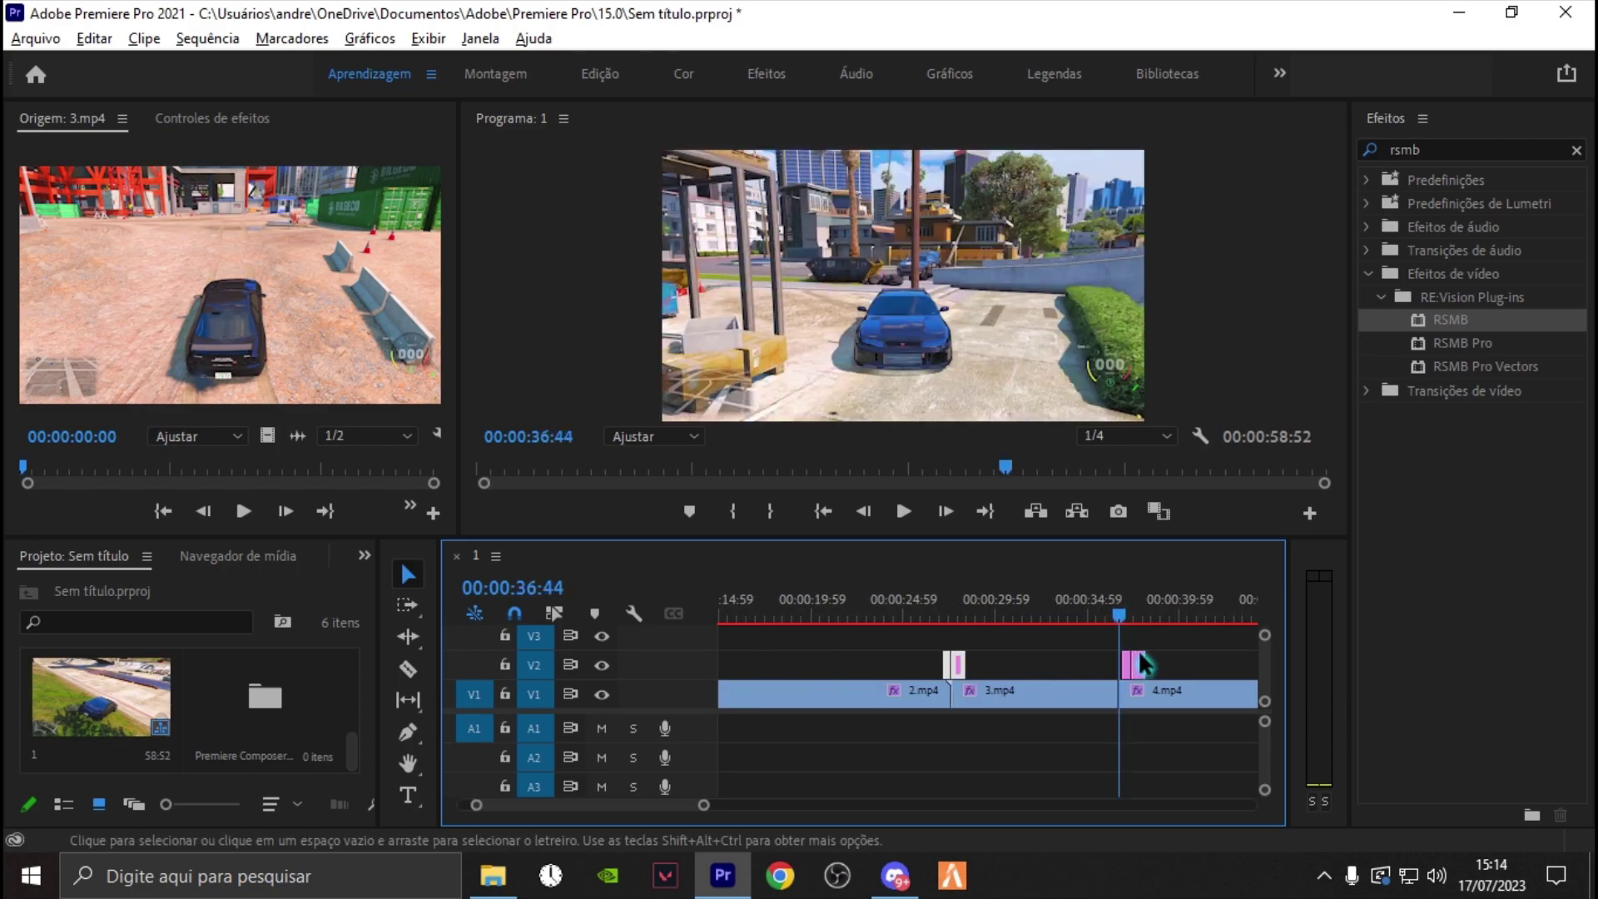
{"action": "scroll", "coordinate": [1082, 637], "scroll_direction": "up", "scroll_amount": 2}
{"action": "scroll", "coordinate": [1048, 641], "scroll_direction": "up", "scroll_amount": 2}
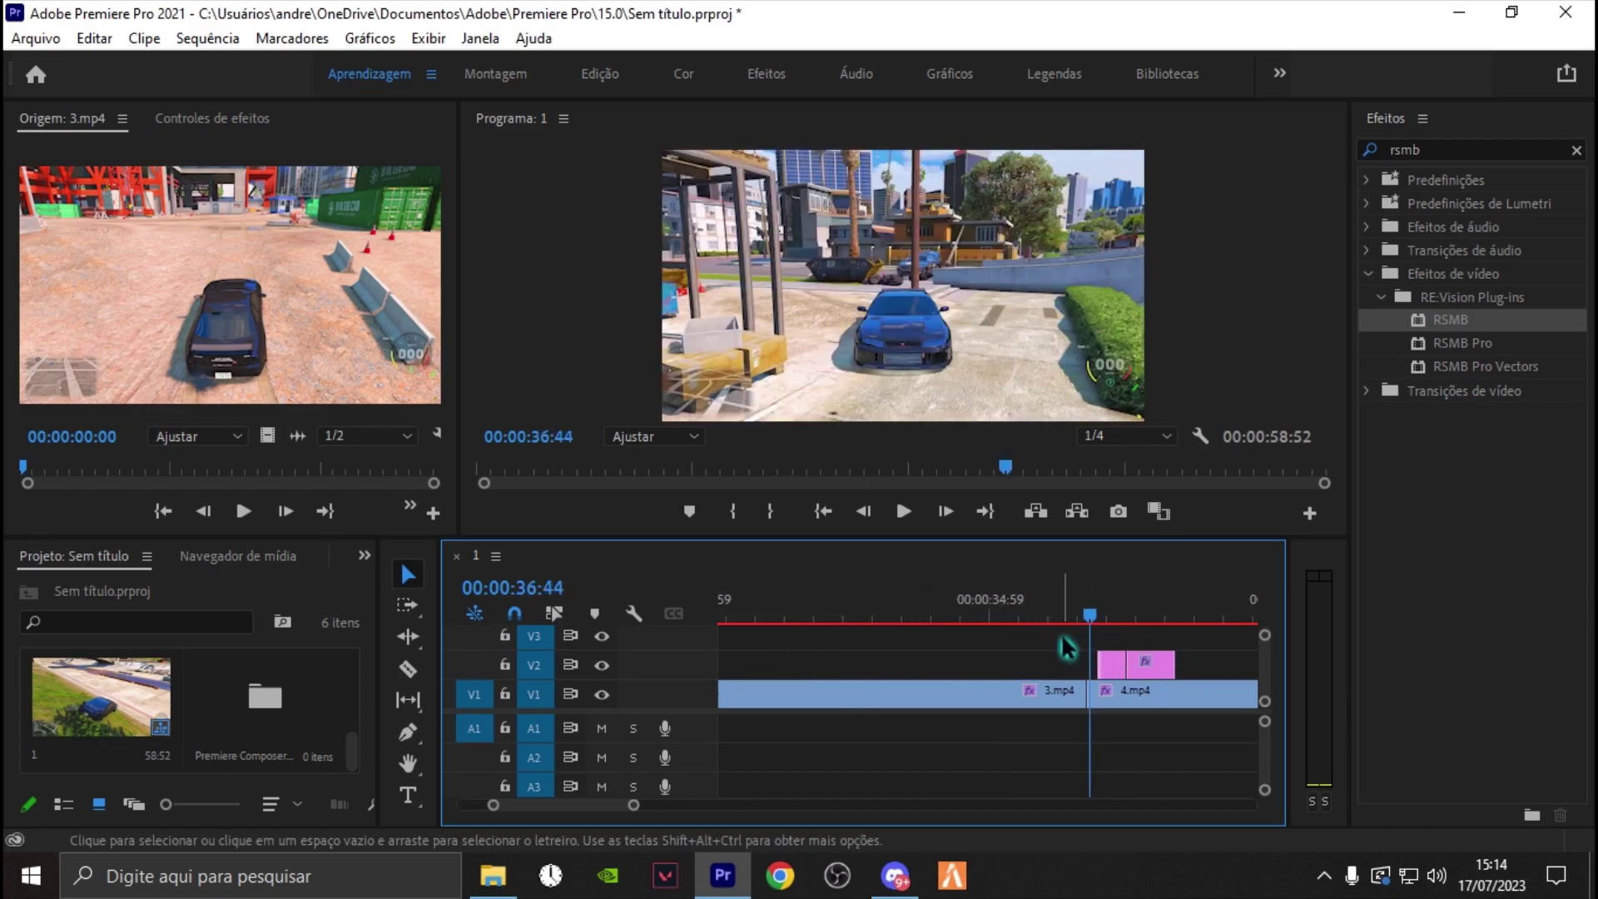
{"action": "mouse_move", "coordinate": [1158, 671]}
{"action": "left_mouse_down"}
{"action": "mouse_move", "coordinate": [1110, 663]}
{"action": "mouse_move", "coordinate": [1087, 616]}
{"action": "left_mouse_up"}
{"action": "left_click", "coordinate": [1085, 616]}
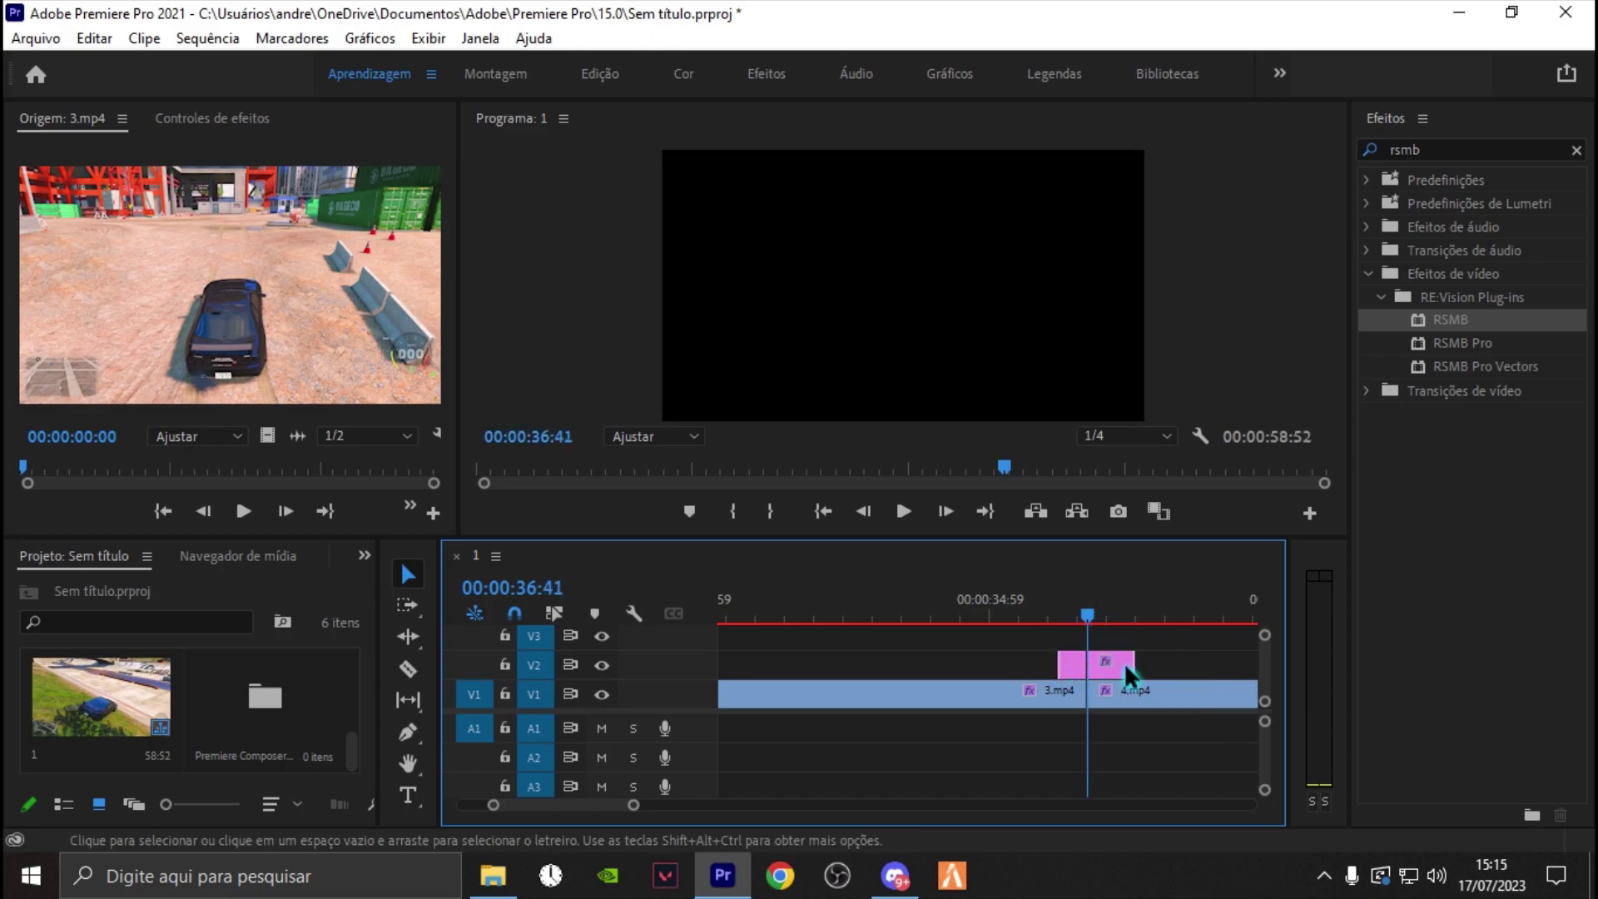
{"action": "key", "text": "="}
{"action": "scroll", "coordinate": [1113, 666], "scroll_direction": "down", "scroll_amount": 5}
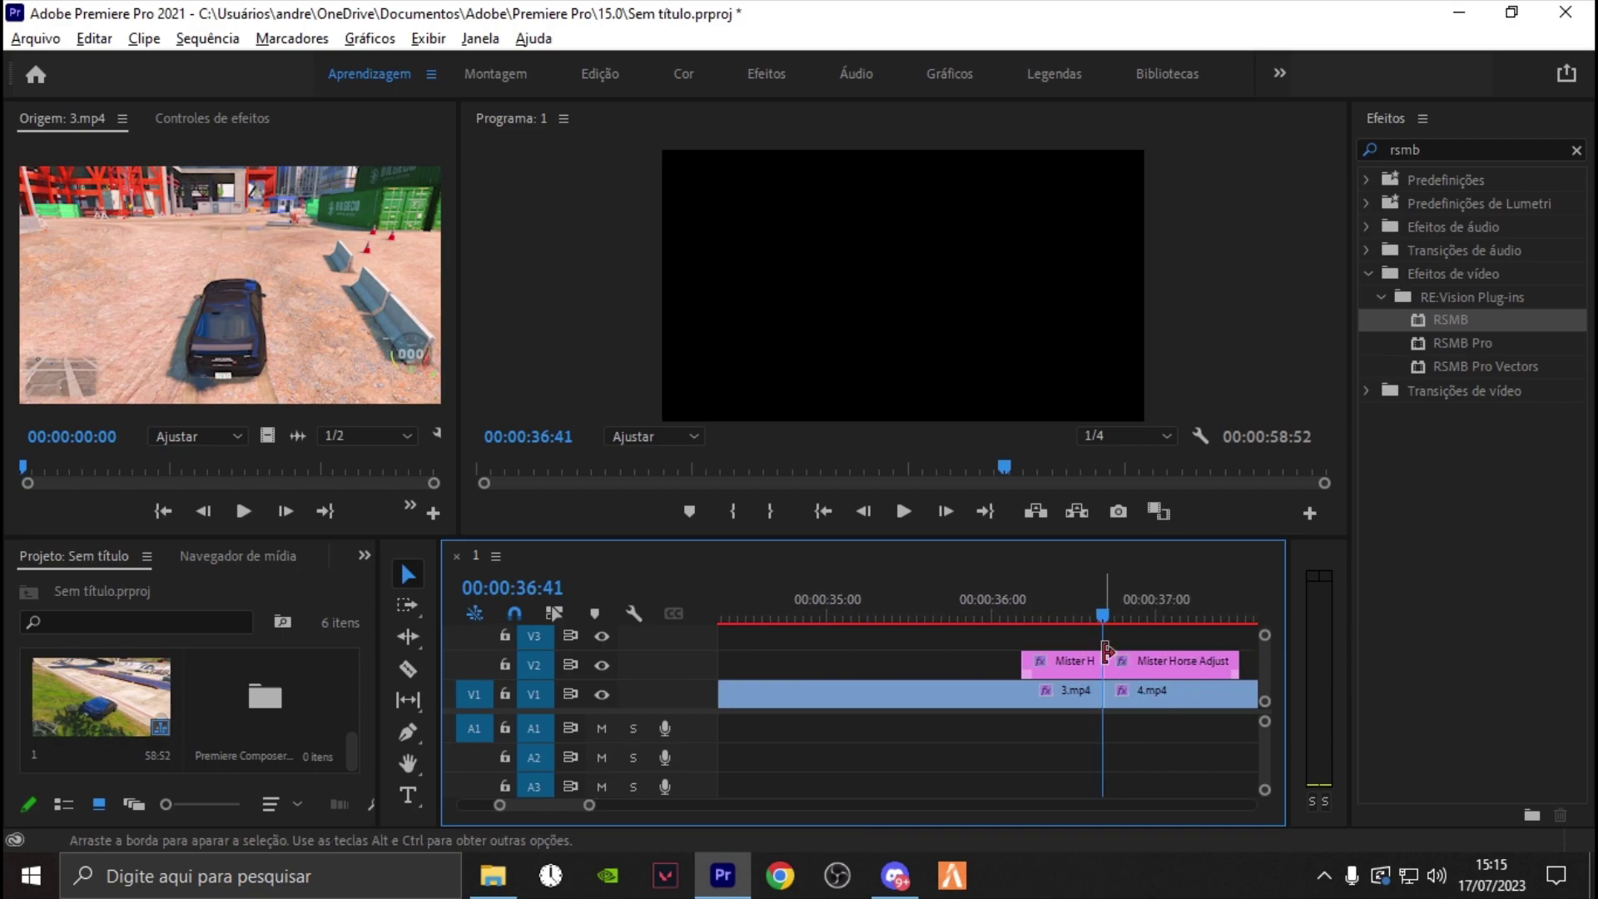
{"action": "scroll", "coordinate": [1105, 664], "scroll_direction": "down", "scroll_amount": 3}
{"action": "scroll", "coordinate": [1082, 666], "scroll_direction": "down", "scroll_amount": 3}
{"action": "scroll", "coordinate": [1013, 696], "scroll_direction": "down", "scroll_amount": 3}
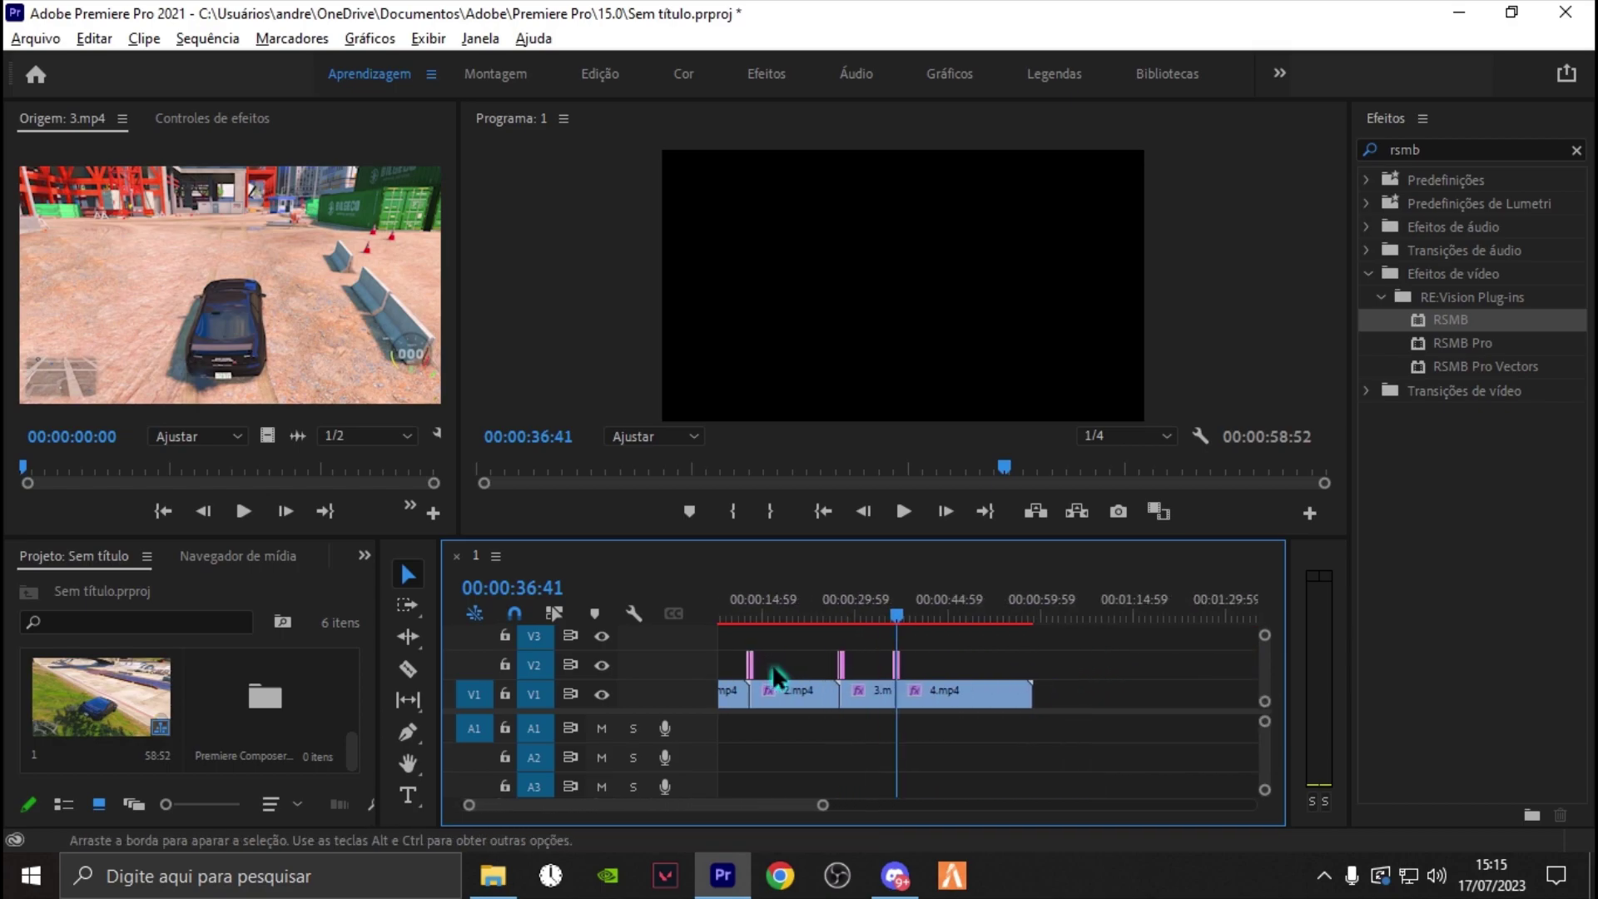
- Scrub through the montage to review it, including clip 4.mp4
{"action": "left_click_drag", "start_coordinate": [752, 807], "coordinate": [739, 815]}
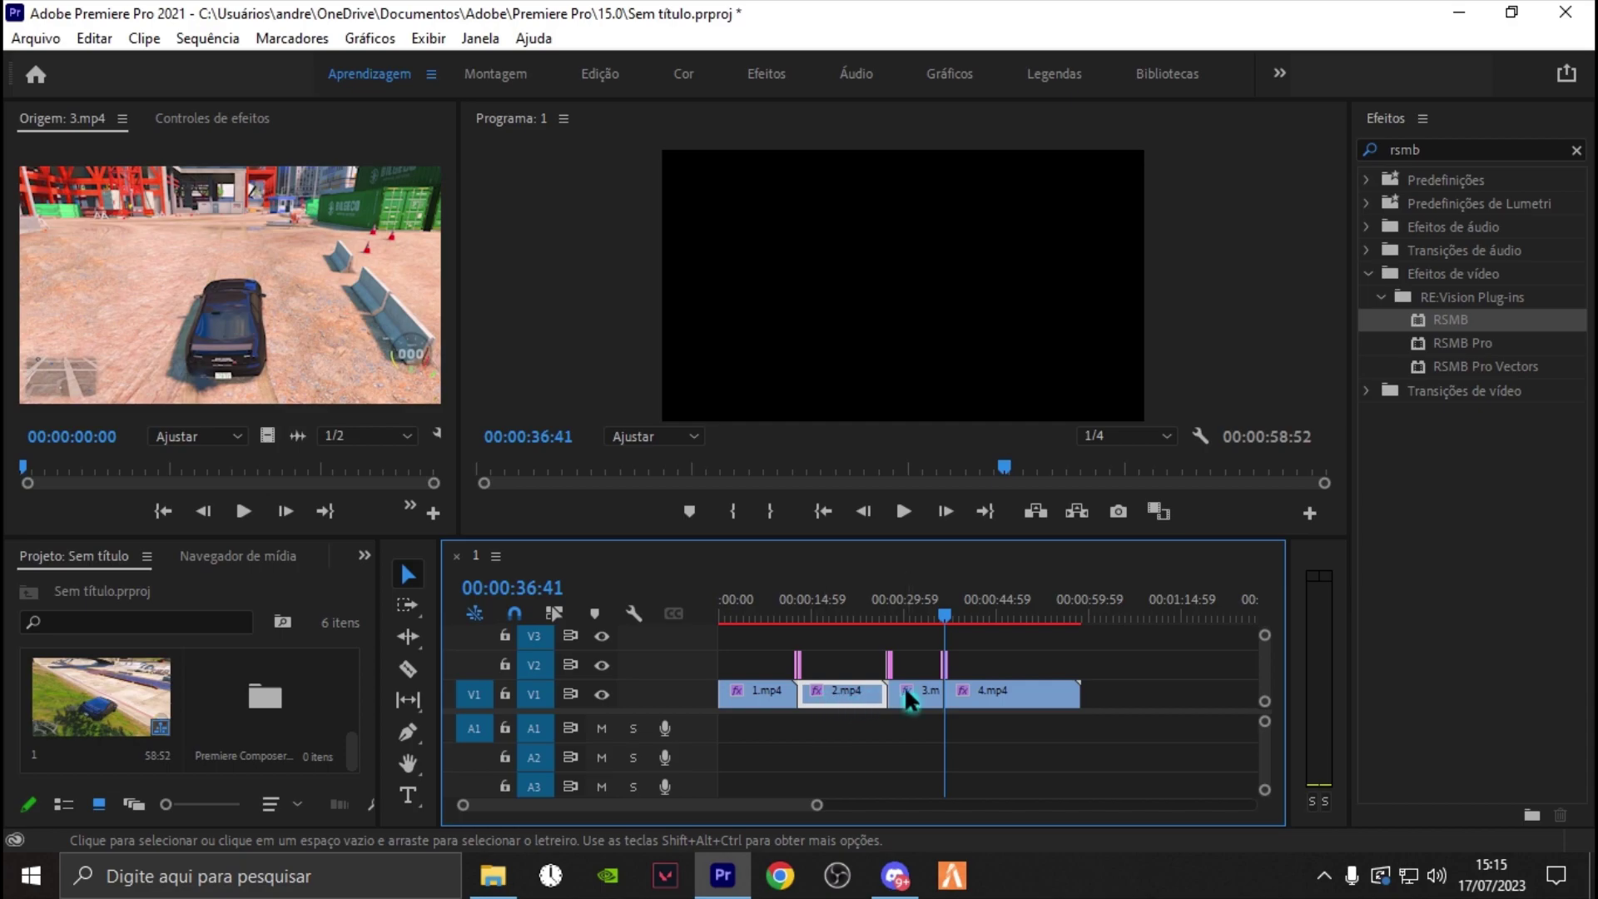
{"action": "mouse_move", "coordinate": [946, 616]}
{"action": "left_mouse_down"}
{"action": "mouse_move", "coordinate": [884, 622]}
{"action": "mouse_move", "coordinate": [952, 623]}
{"action": "left_mouse_up"}
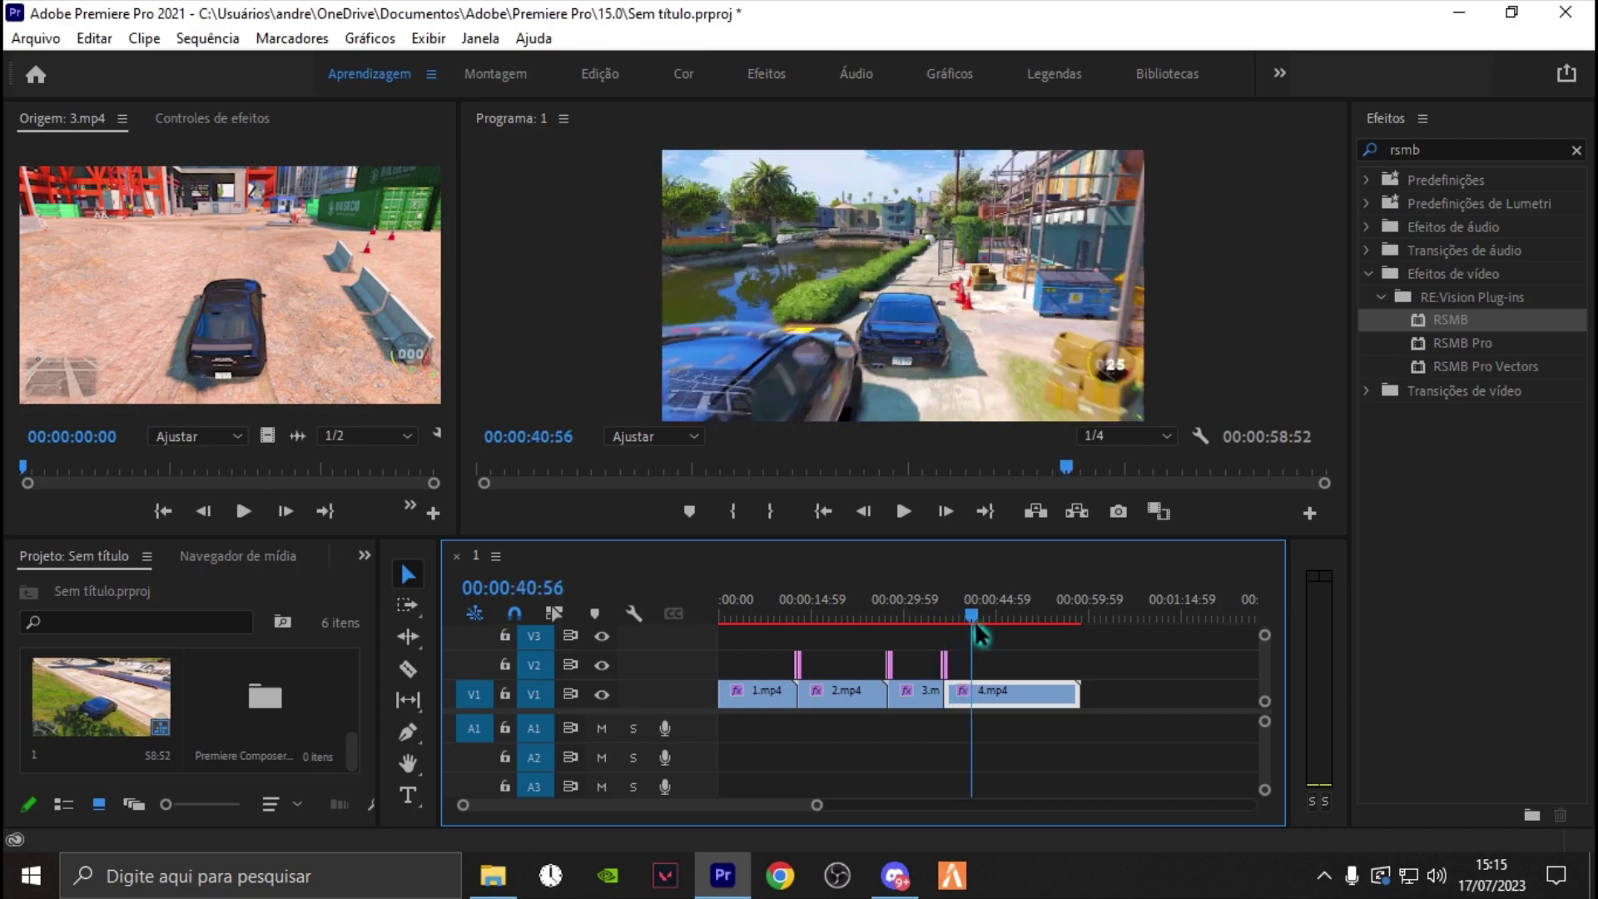
{"action": "left_click_drag", "start_coordinate": [952, 622], "coordinate": [1076, 611]}
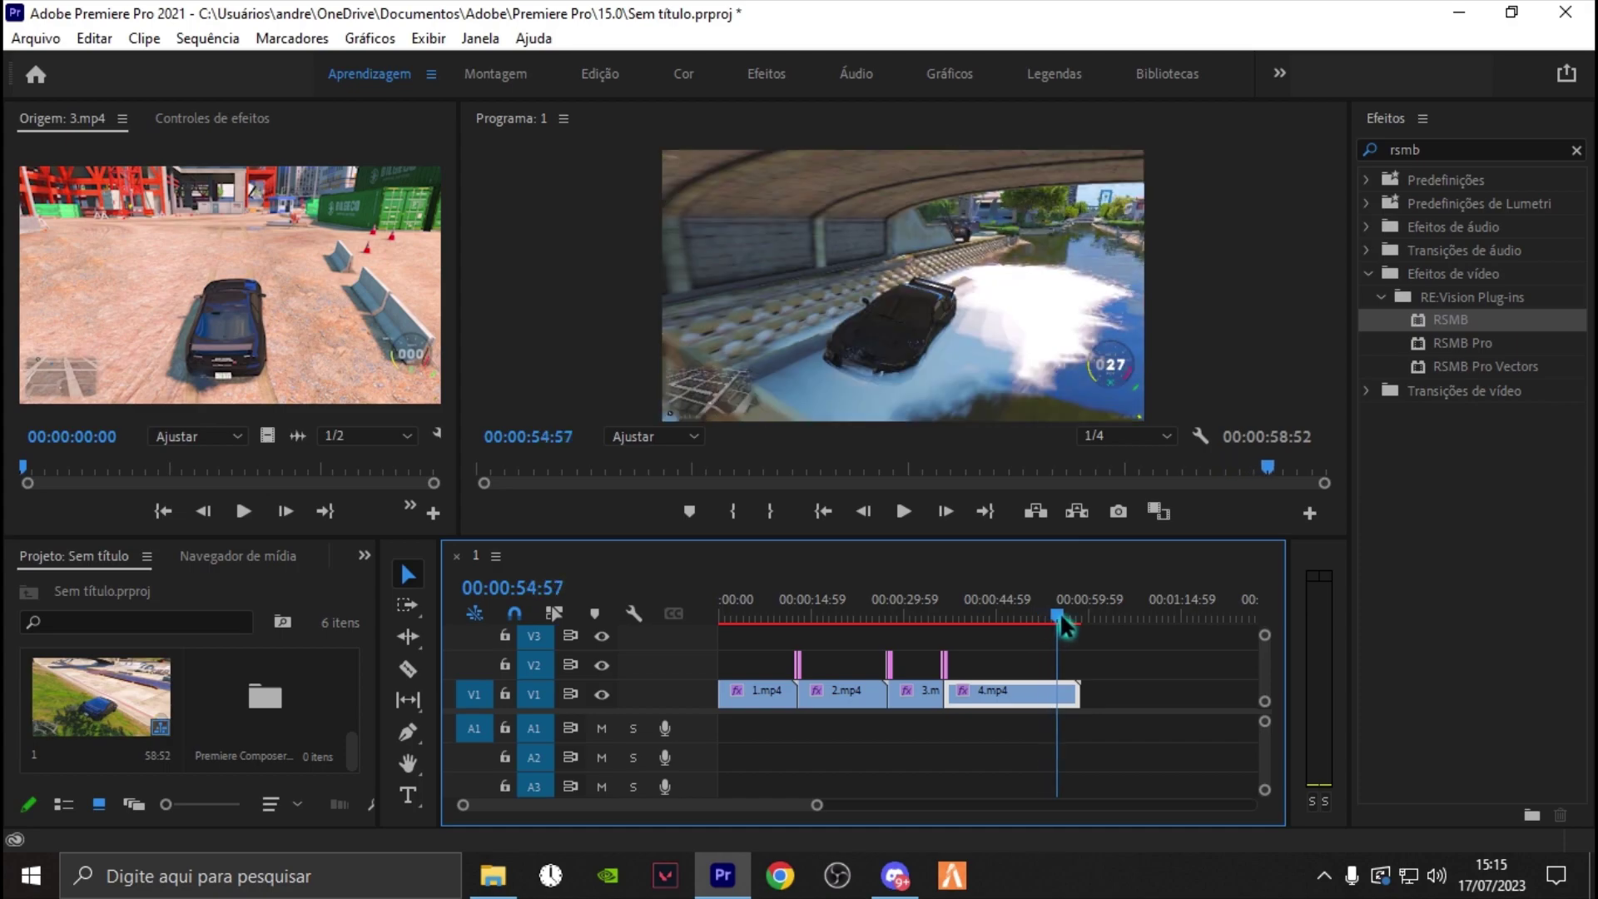
- Drop the NXVAMANE - FRESH (PHONK) mp3 from the VIDEOS folder onto audio track A1
{"action": "key", "text": "alt+Tab"}
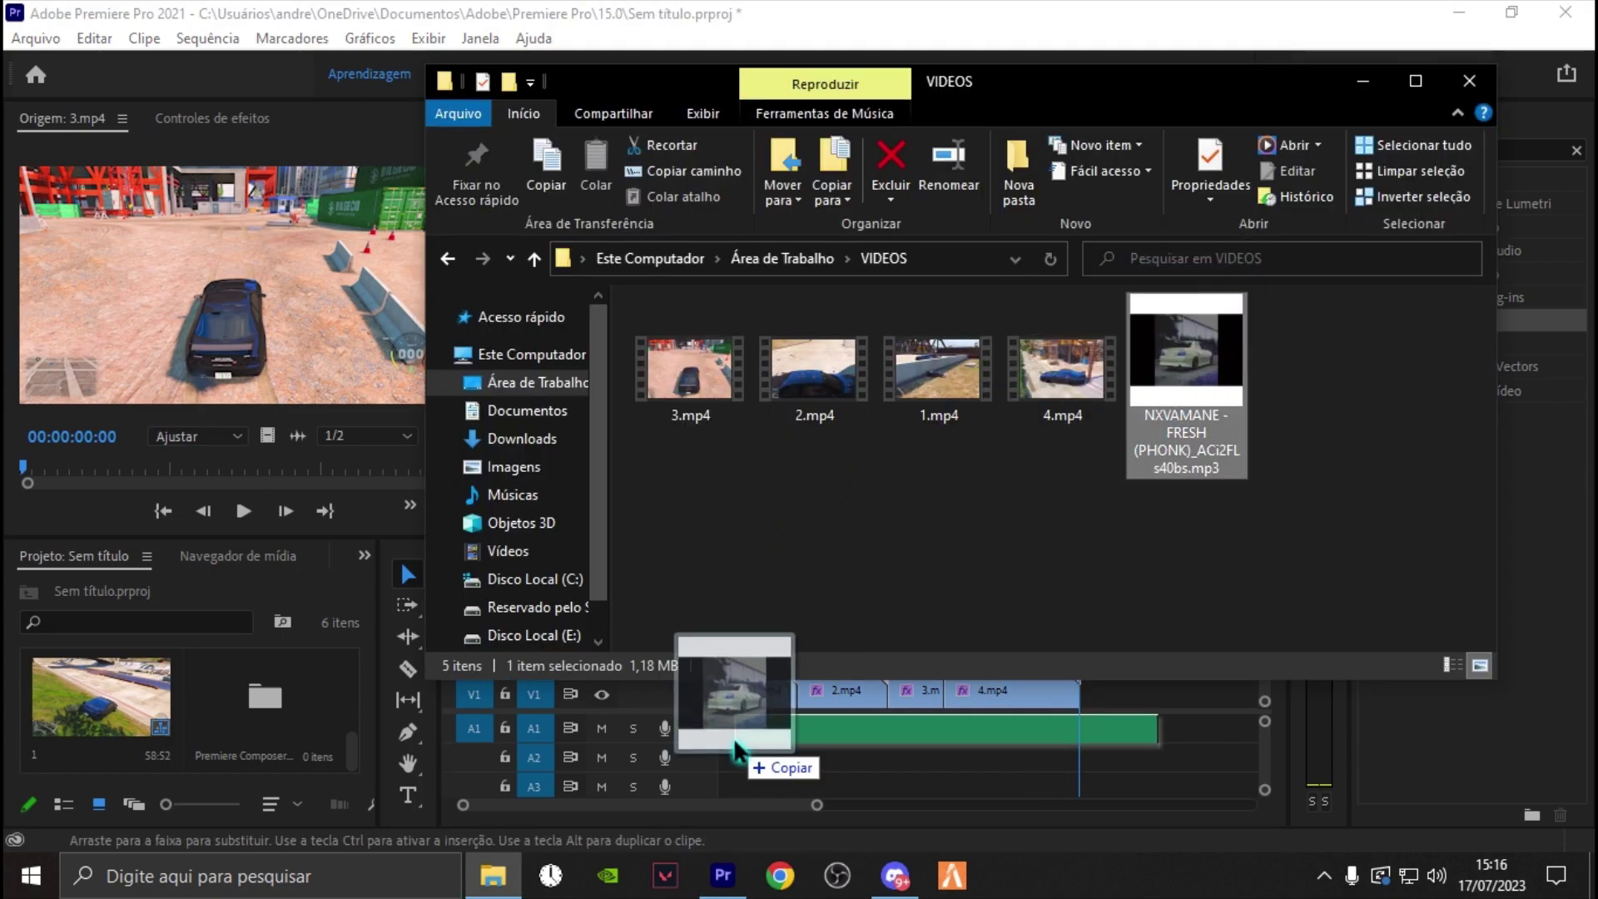
{"action": "left_click_drag", "start_coordinate": [1207, 354], "coordinate": [741, 729]}
{"action": "left_click", "coordinate": [1547, 200]}
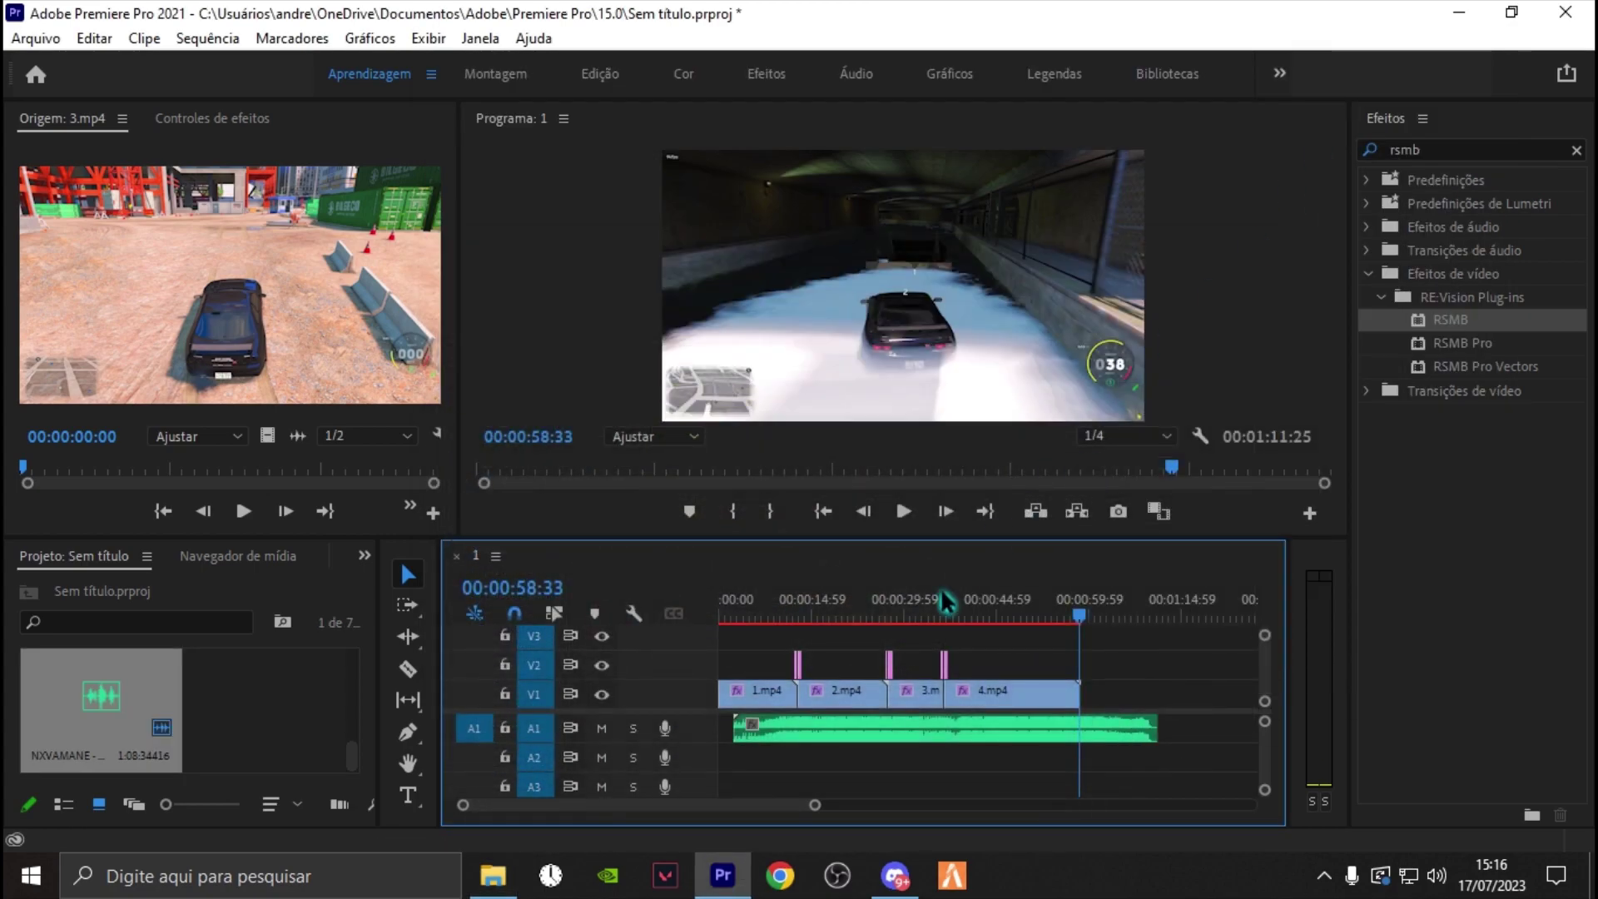
- Move the music clip to start at 00:00 and preview the montage with music
{"action": "left_click_drag", "start_coordinate": [844, 737], "coordinate": [828, 736]}
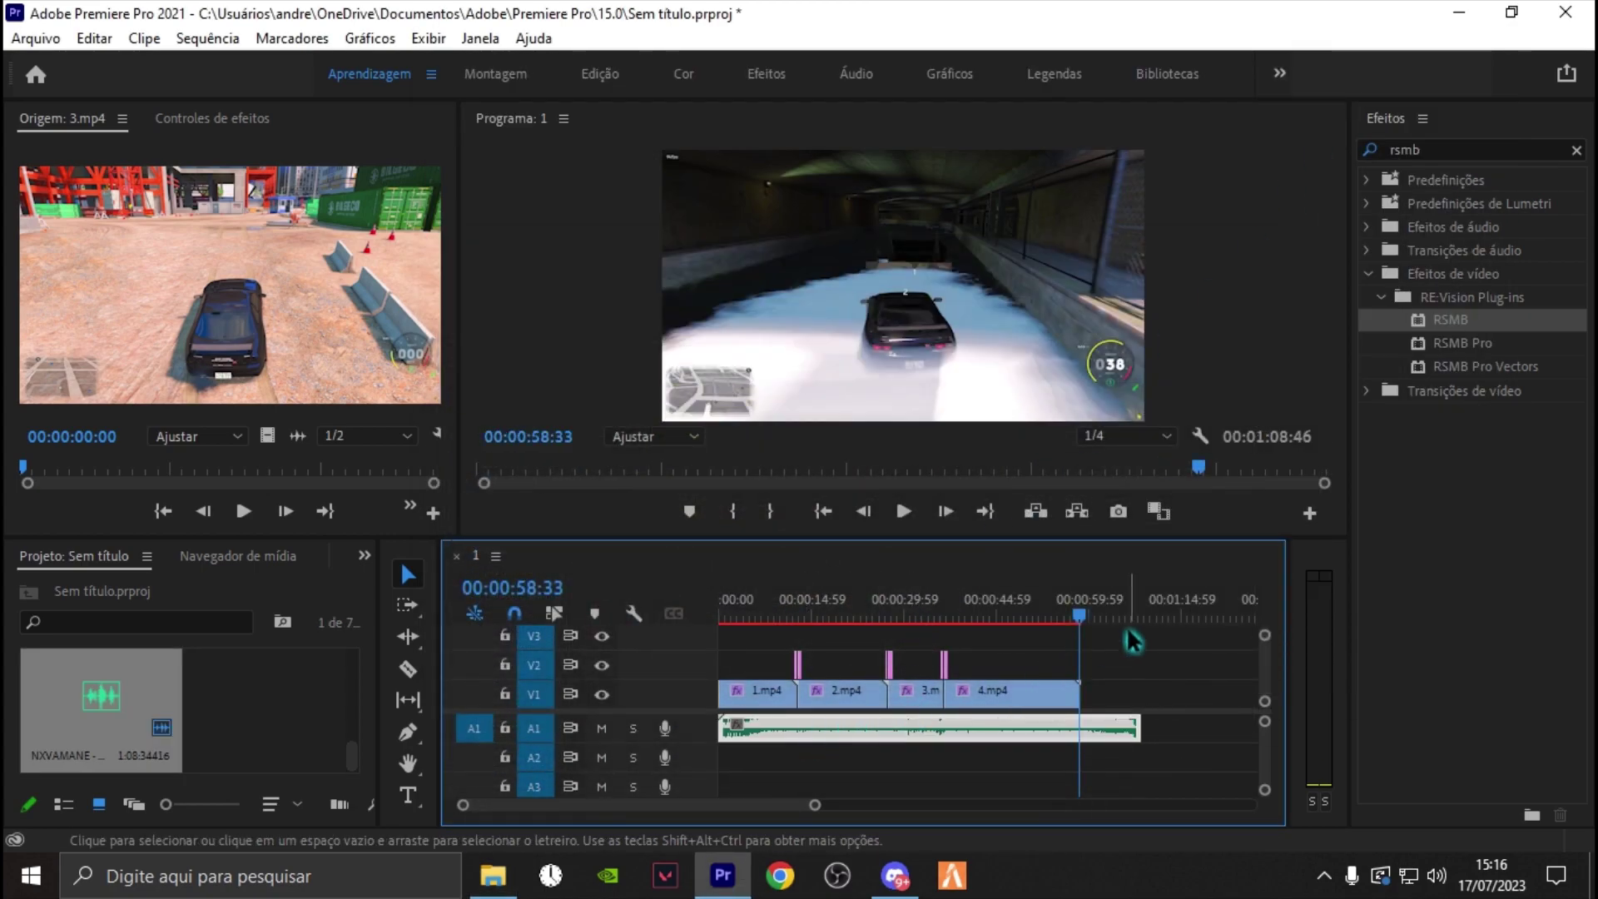
{"action": "left_click", "coordinate": [1113, 671]}
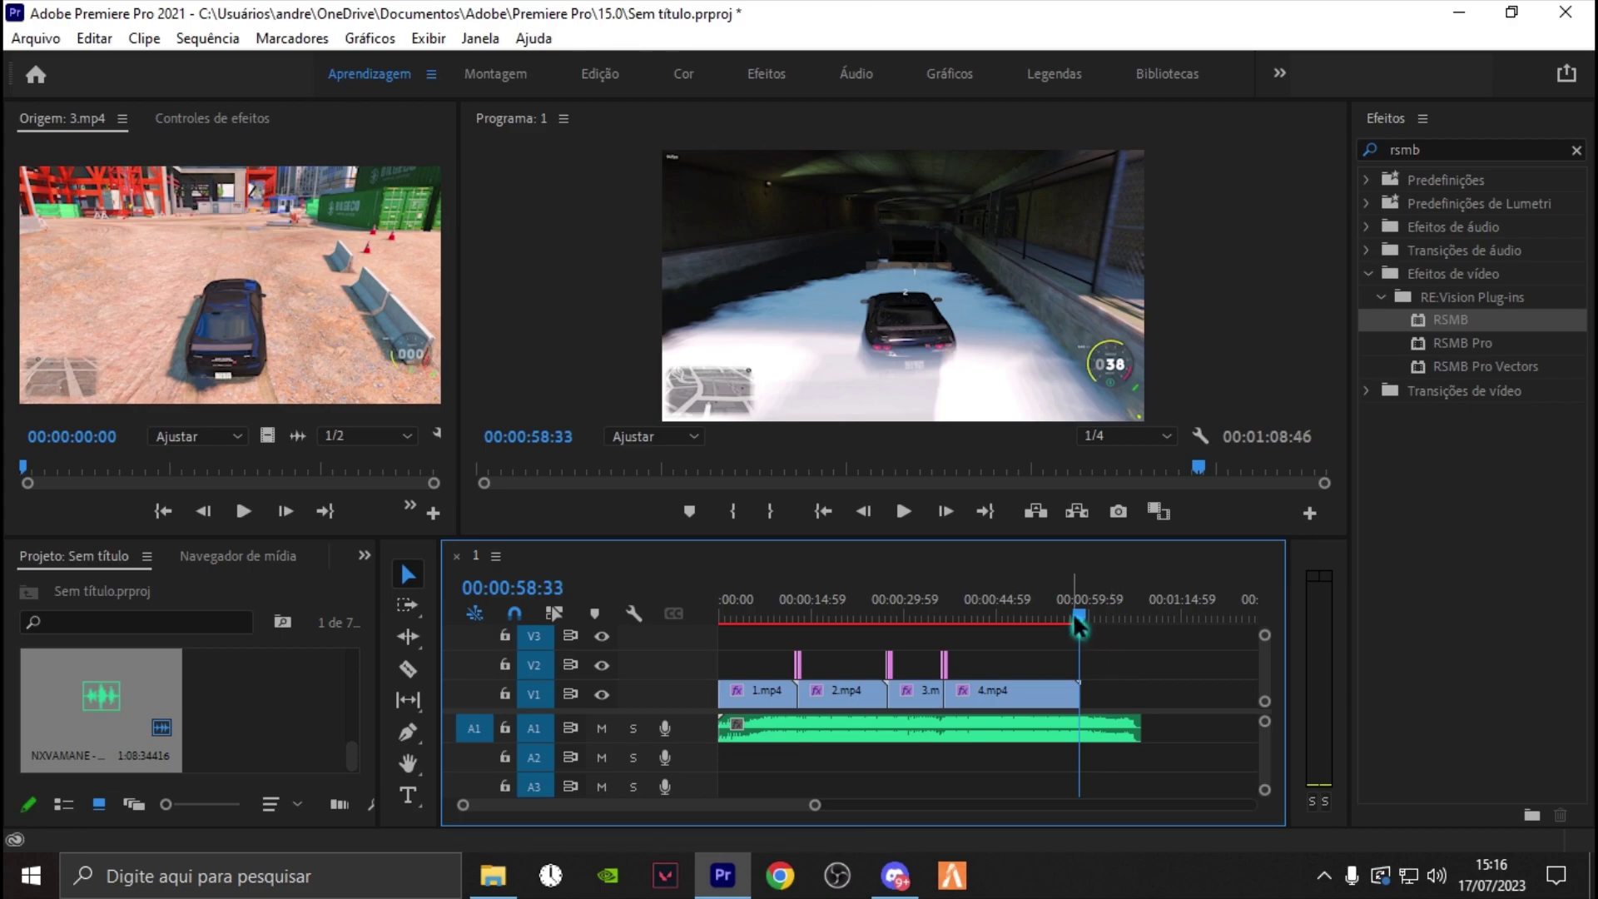
{"action": "left_click_drag", "start_coordinate": [1072, 614], "coordinate": [714, 630]}
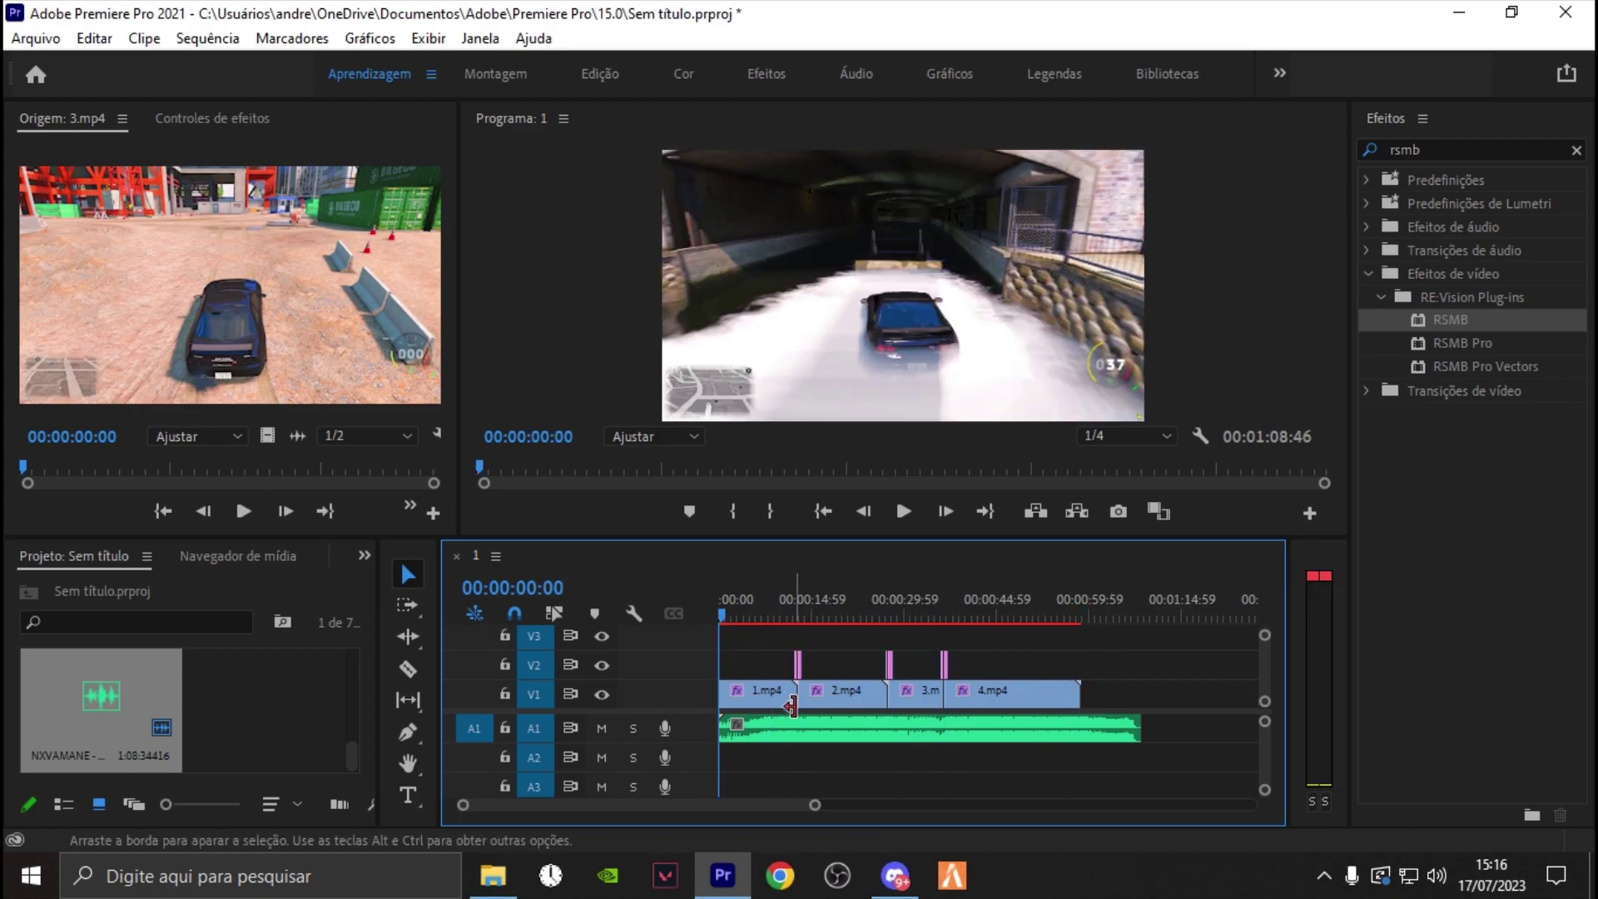
{"action": "left_click", "coordinate": [789, 739]}
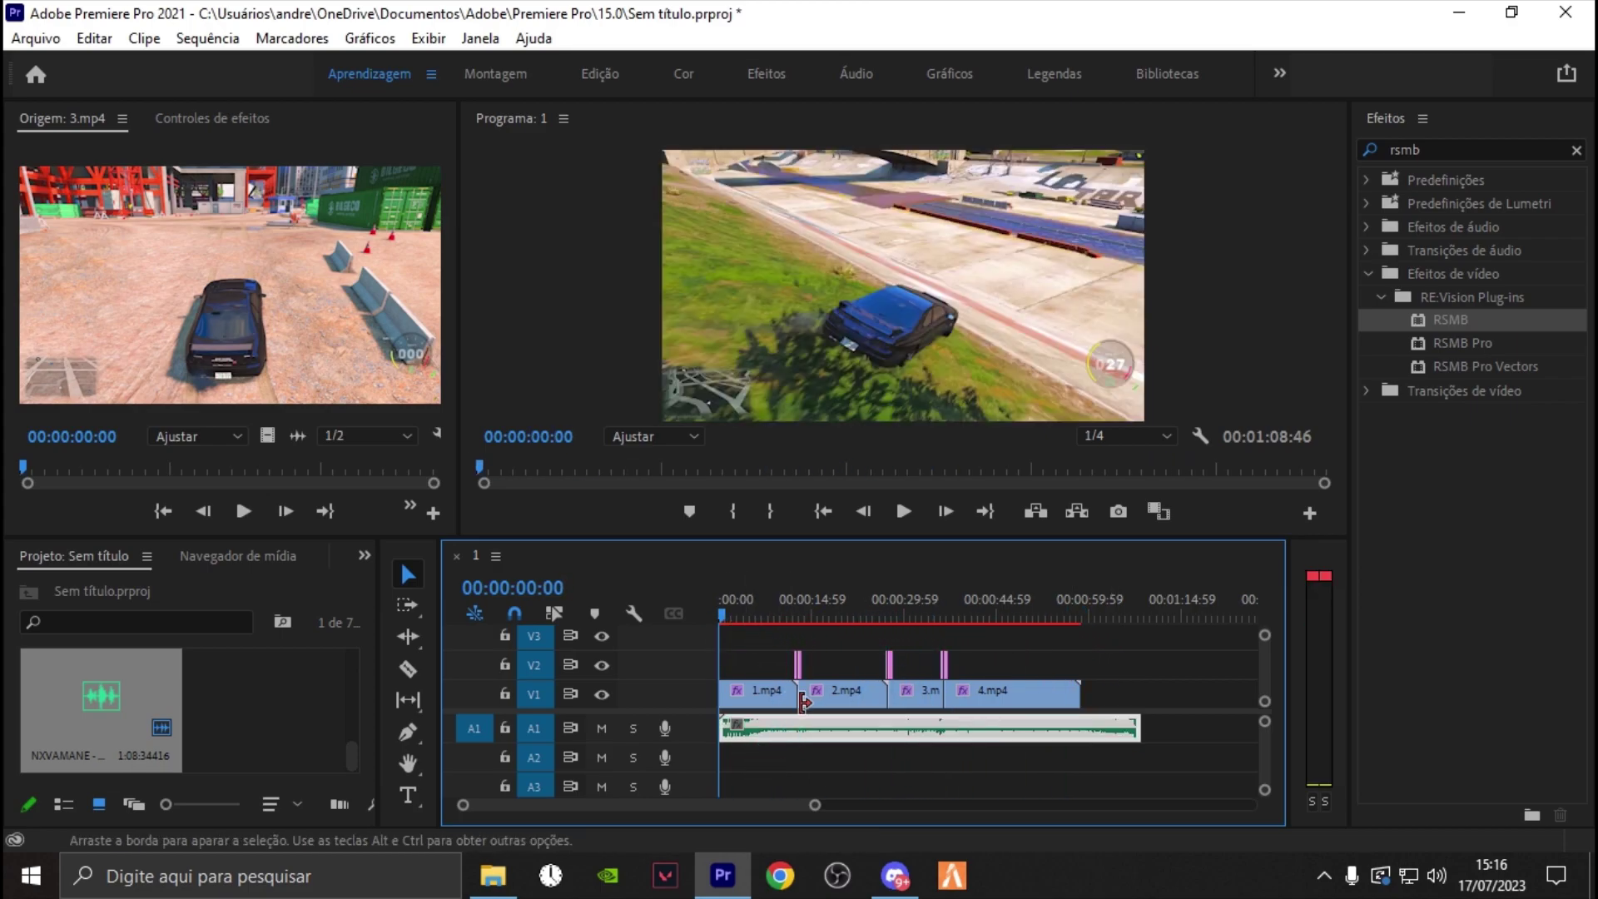
{"action": "key", "text": "space"}
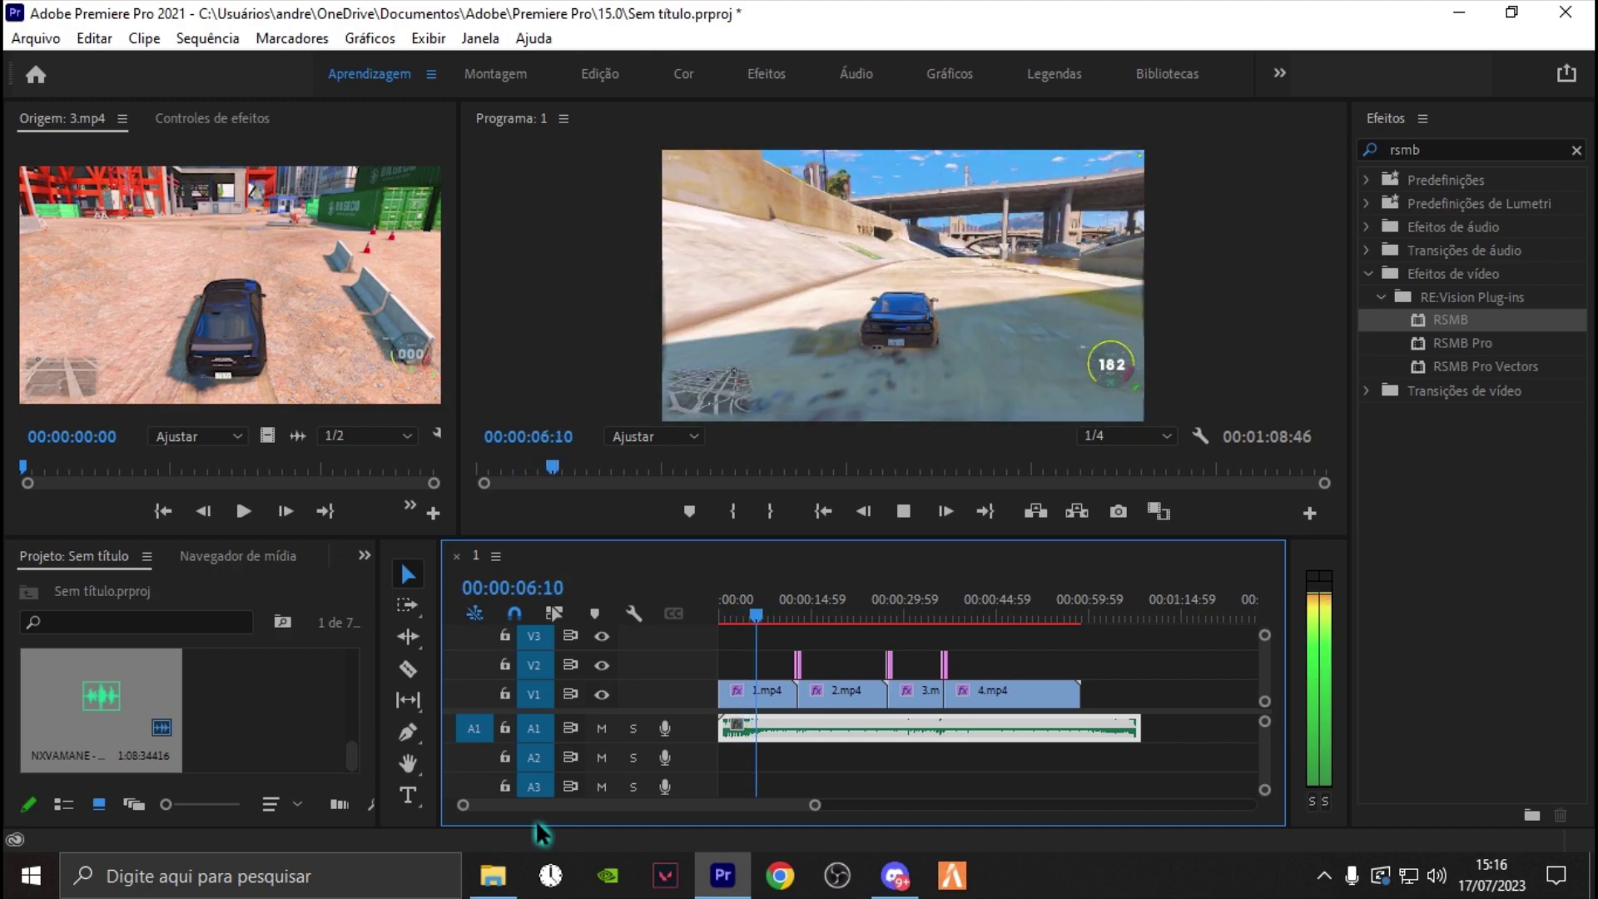
{"action": "key", "text": "space"}
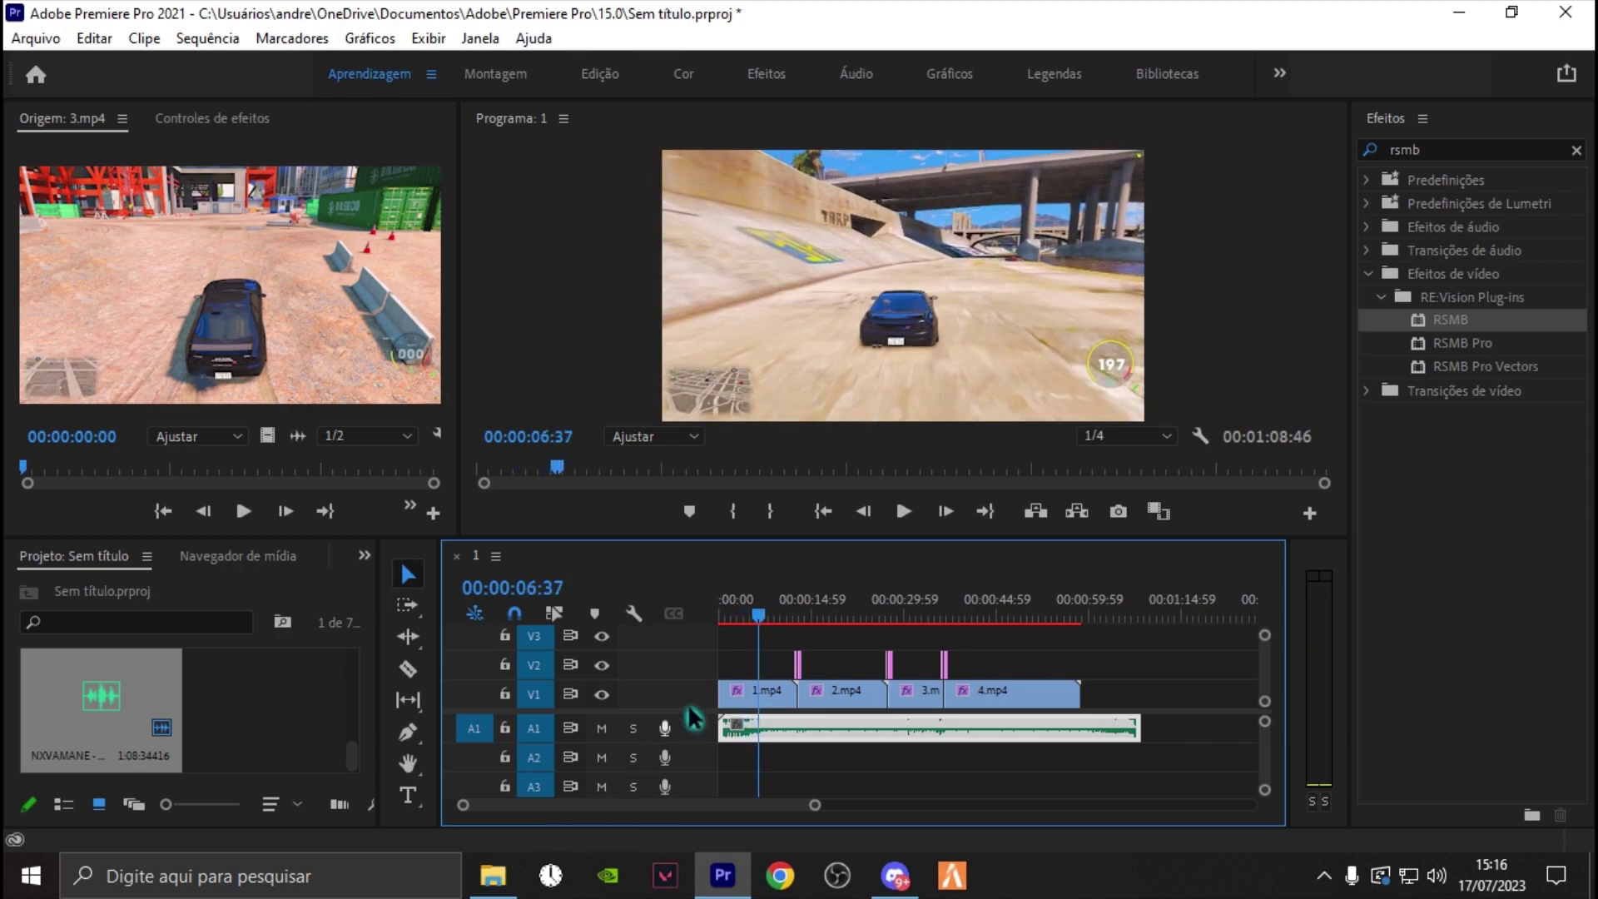
- Put the playhead at about 3 seconds and show the music clip's Controles de efeitos
{"action": "scroll", "coordinate": [727, 707], "scroll_direction": "up", "scroll_amount": 2}
{"action": "left_click_drag", "start_coordinate": [713, 806], "coordinate": [625, 798]}
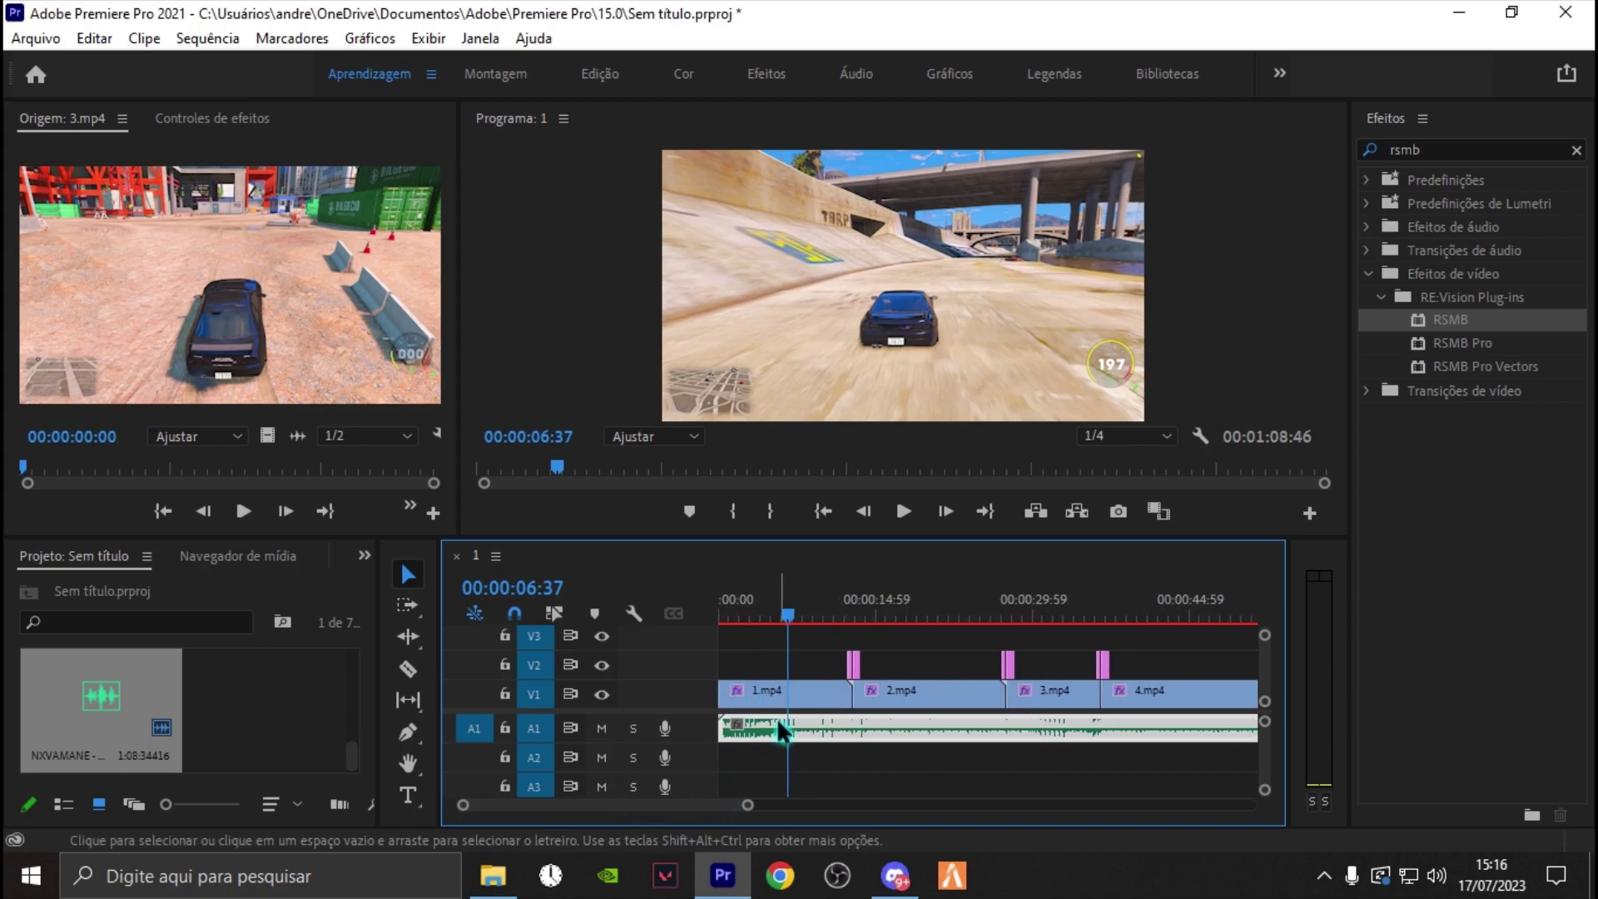
{"action": "left_click", "coordinate": [757, 617]}
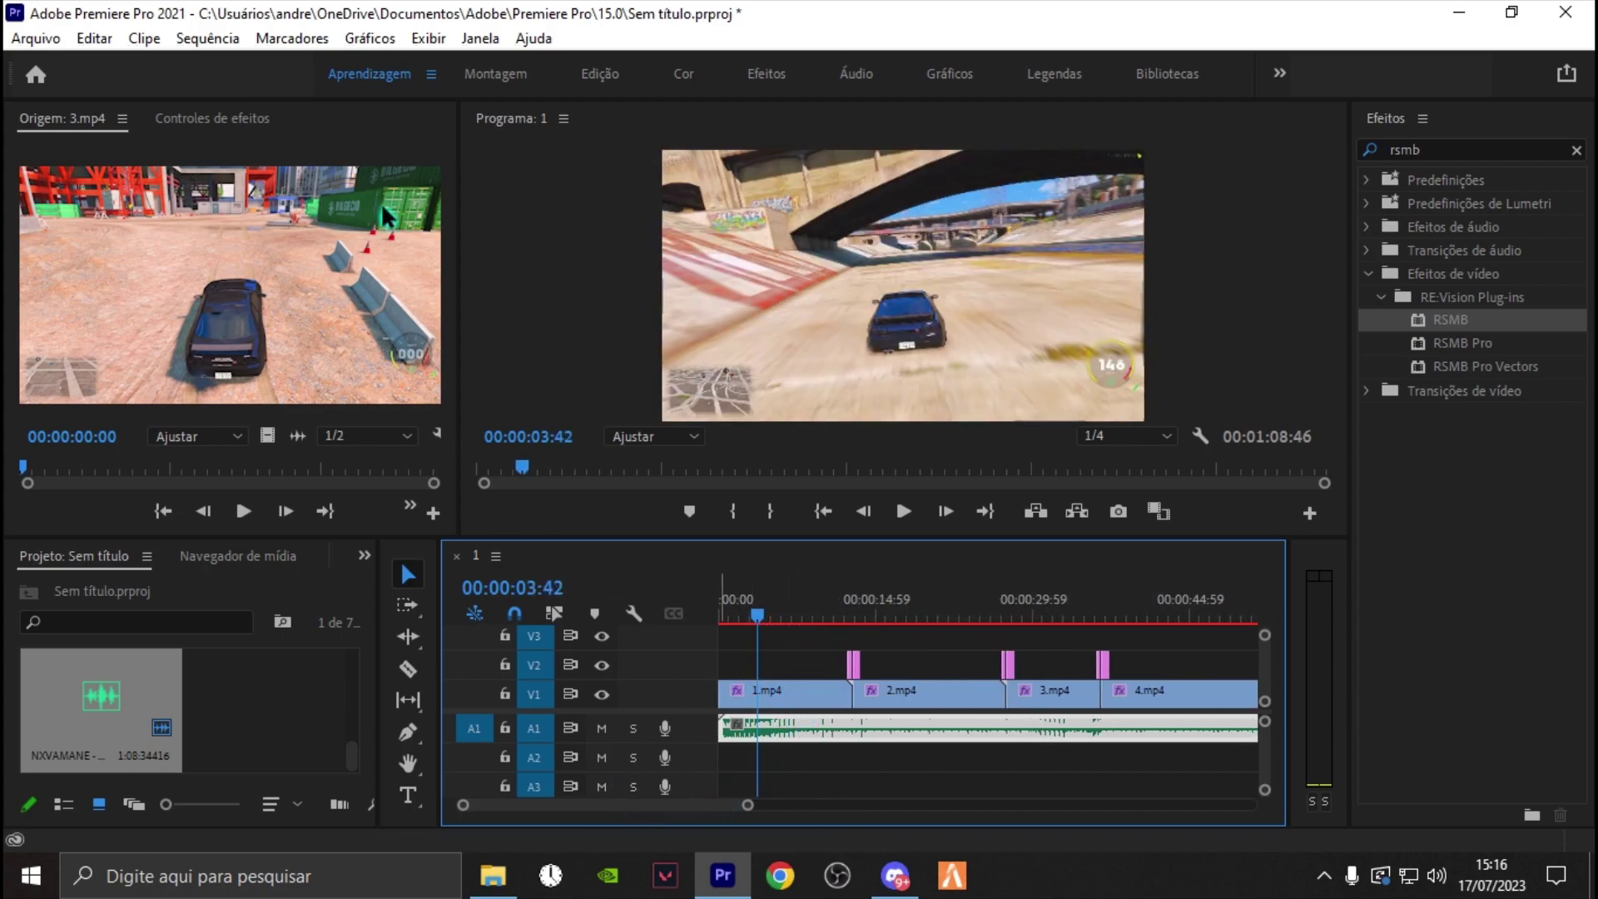
{"action": "left_click", "coordinate": [212, 118]}
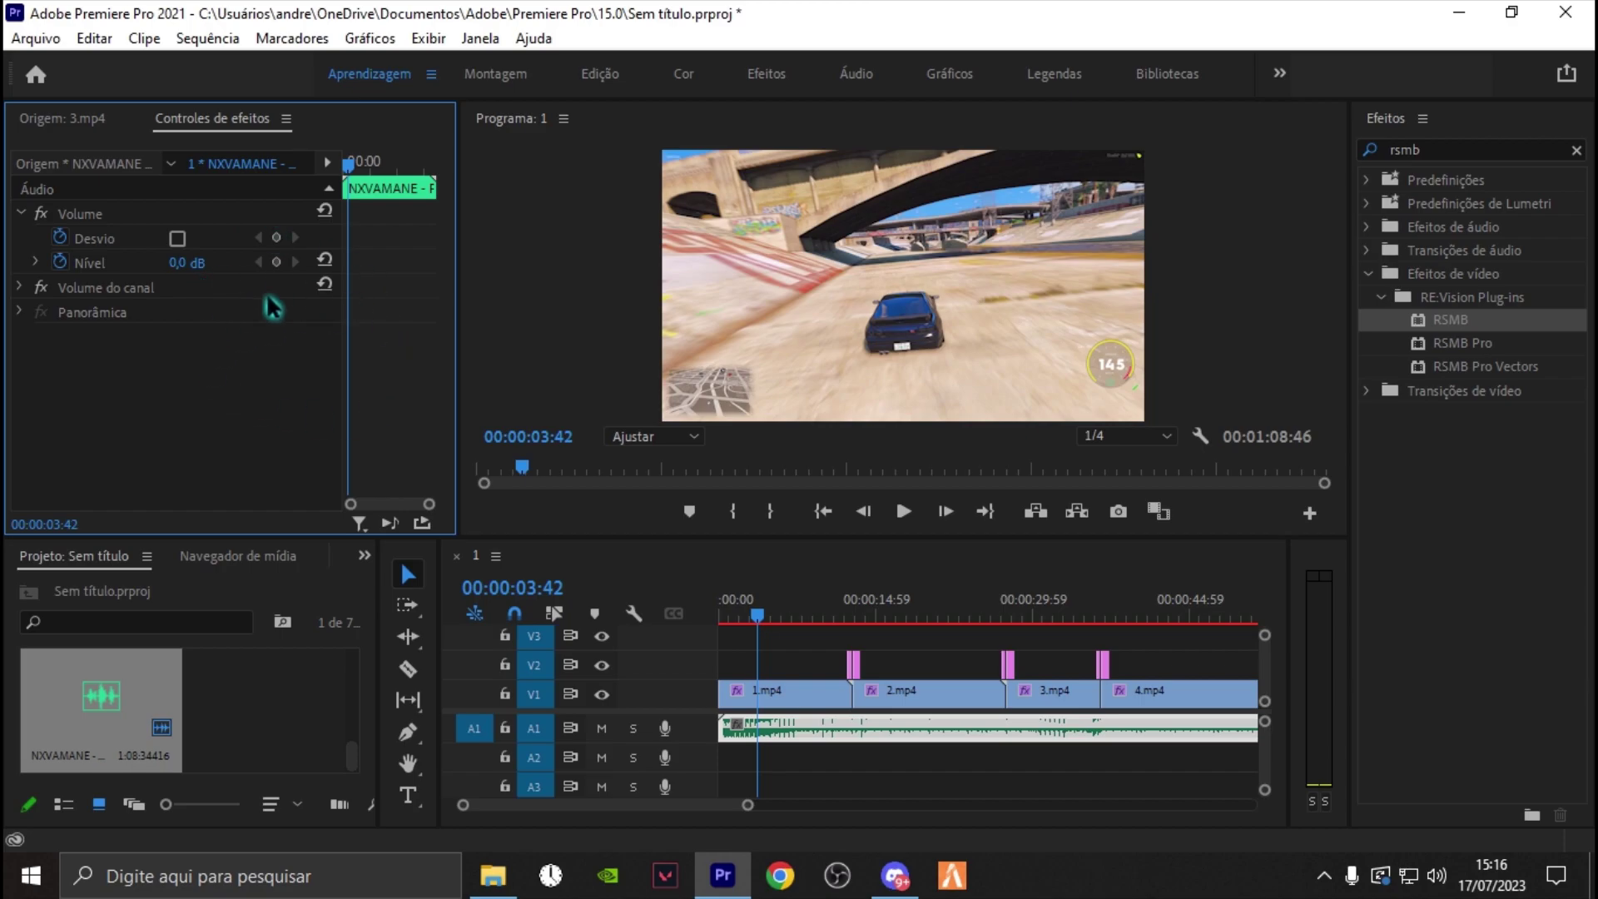
- Keyframe the music volume level at -10 dB, then select 1.mp4 to show its RSMB settings
{"action": "left_click", "coordinate": [183, 264]}
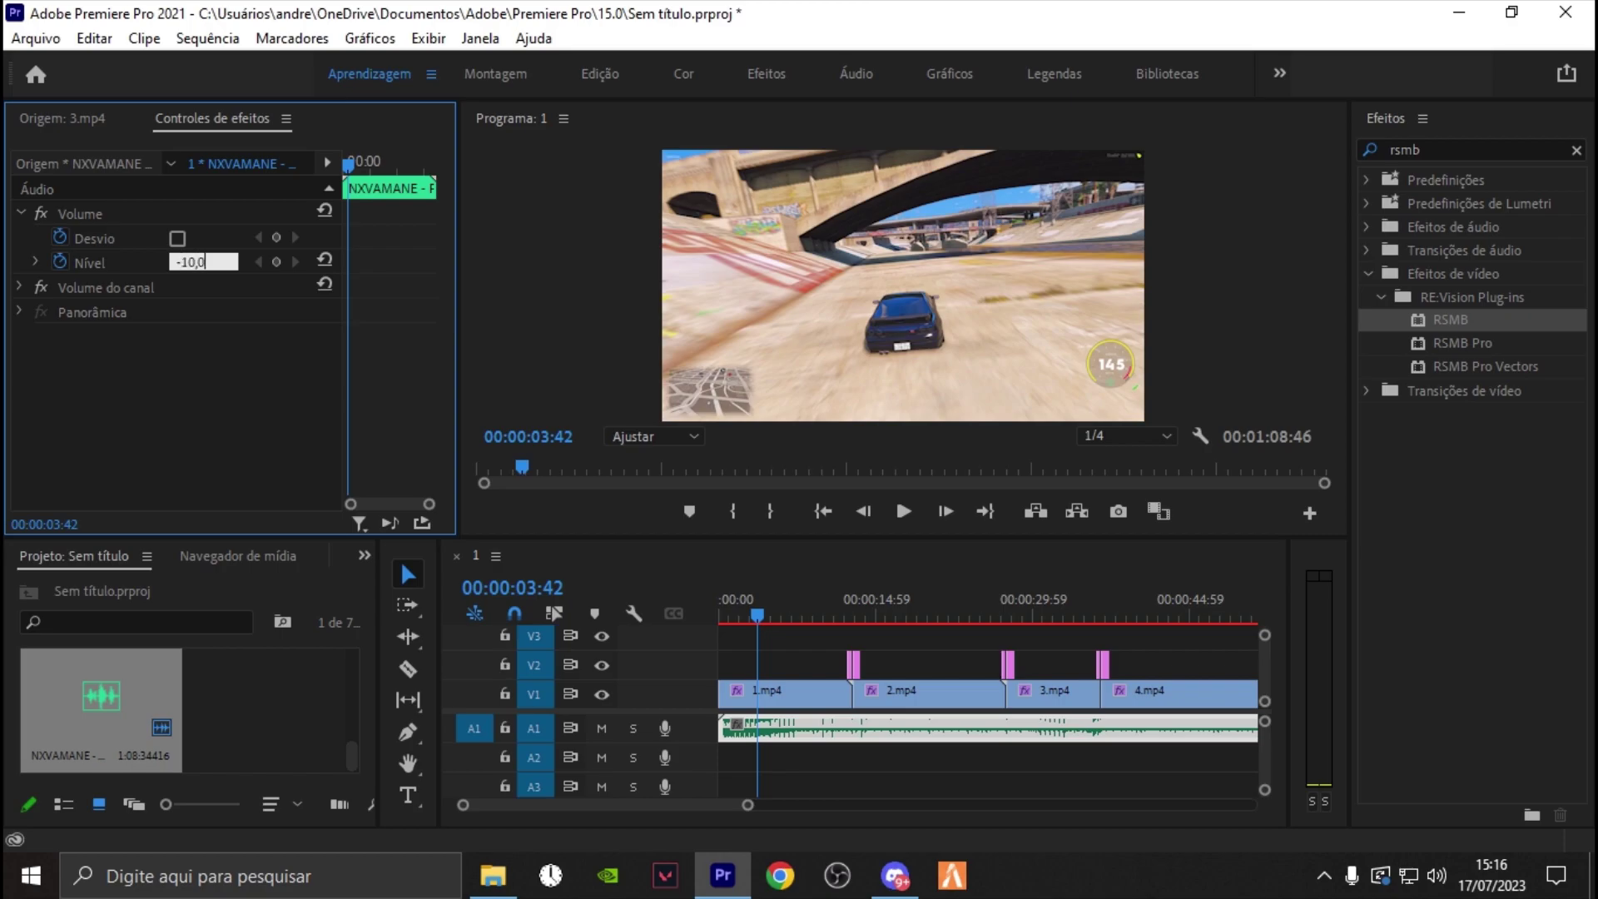
{"action": "key", "text": "Return"}
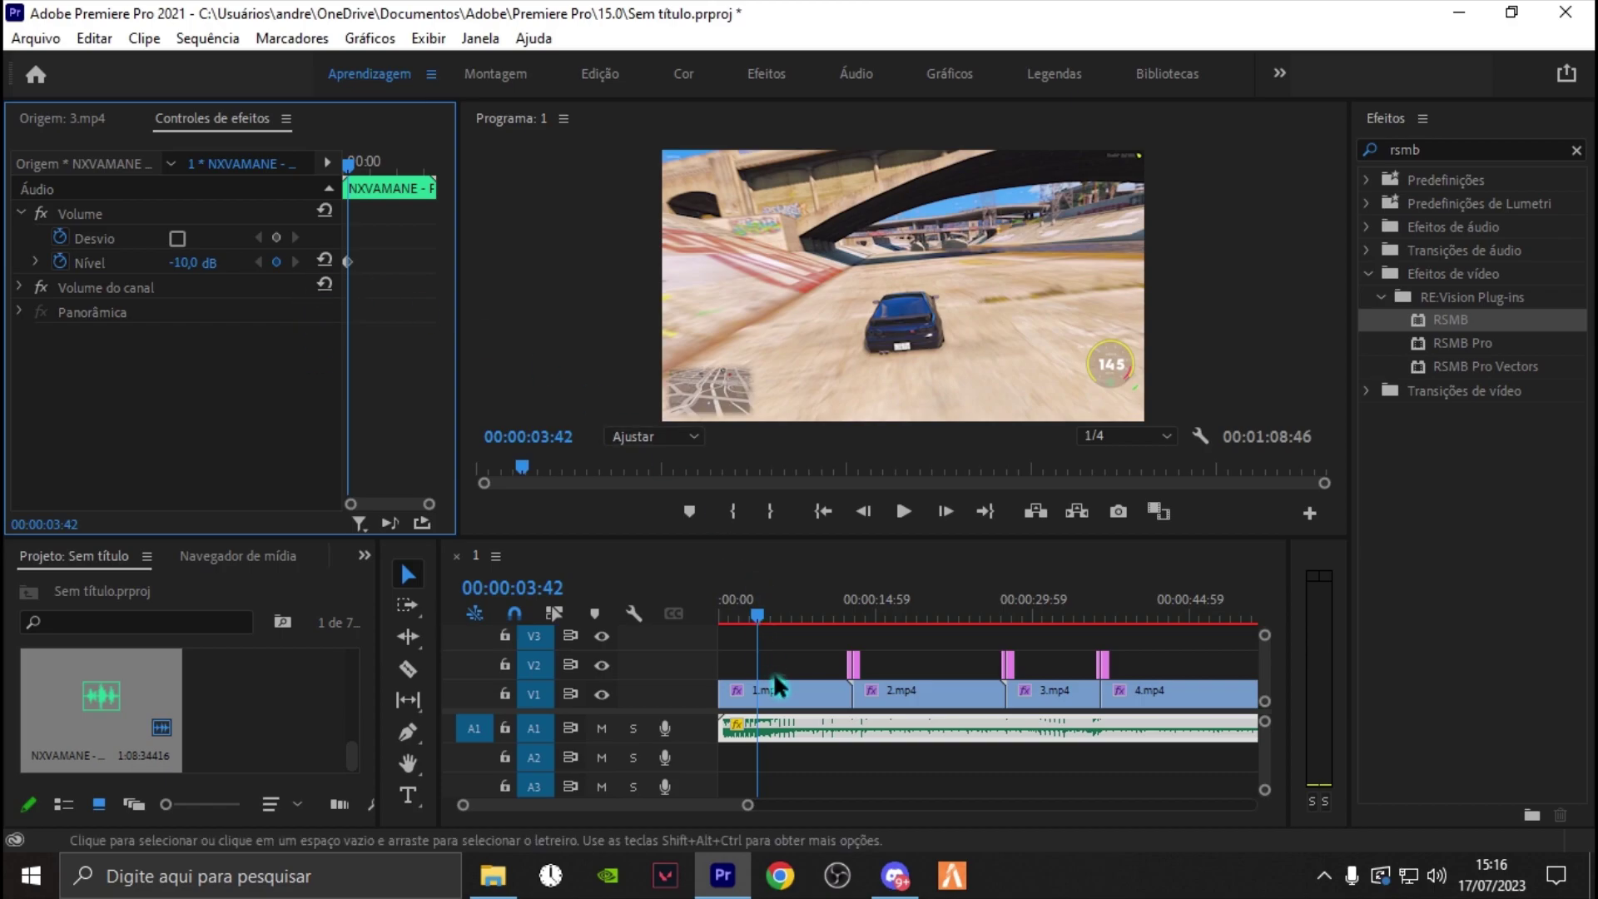
{"action": "left_click", "coordinate": [786, 691]}
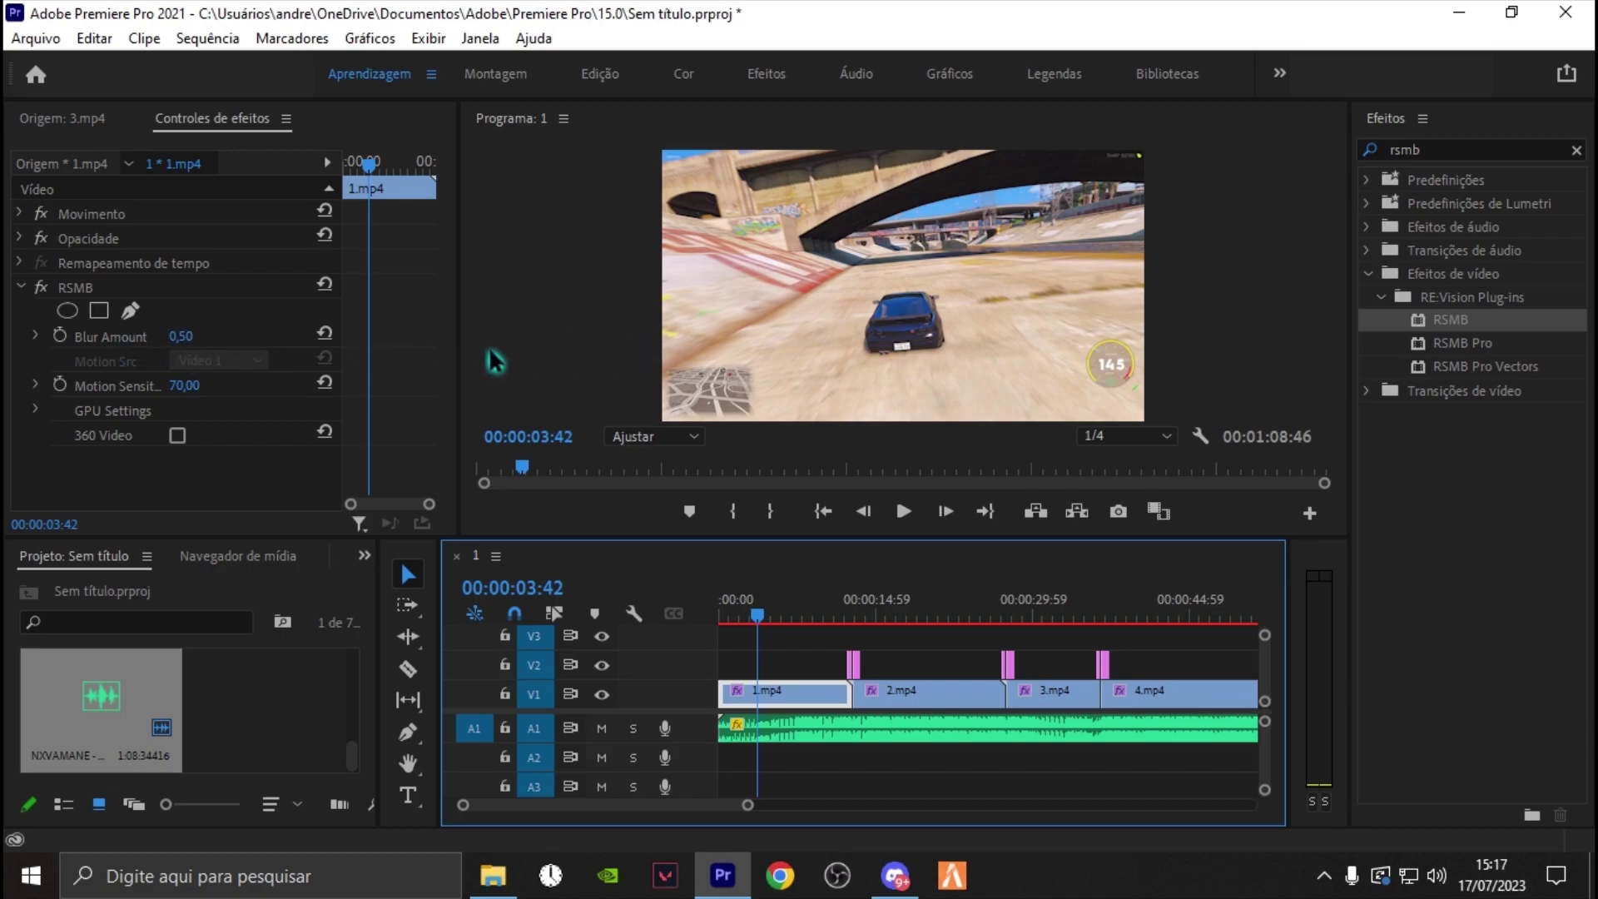
- Set the RSMB Blur Amount on 1.mp4 to 0,70 and scrub to check the blur
{"action": "left_click", "coordinate": [182, 337]}
{"action": "type", "text": "0,7"}
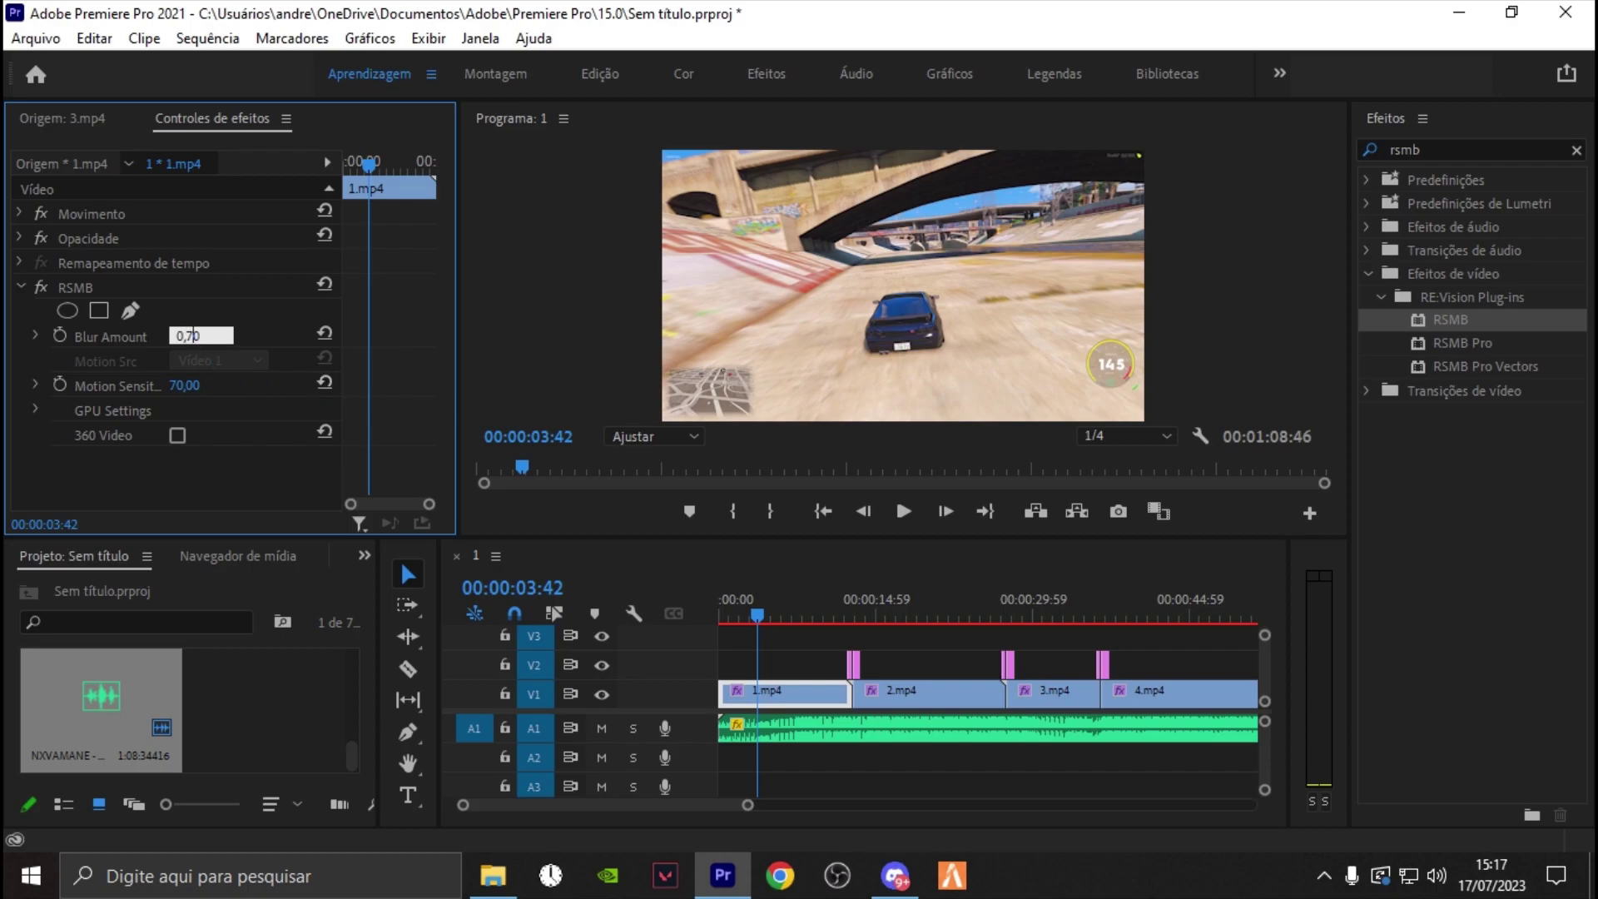
{"action": "key", "text": "Return"}
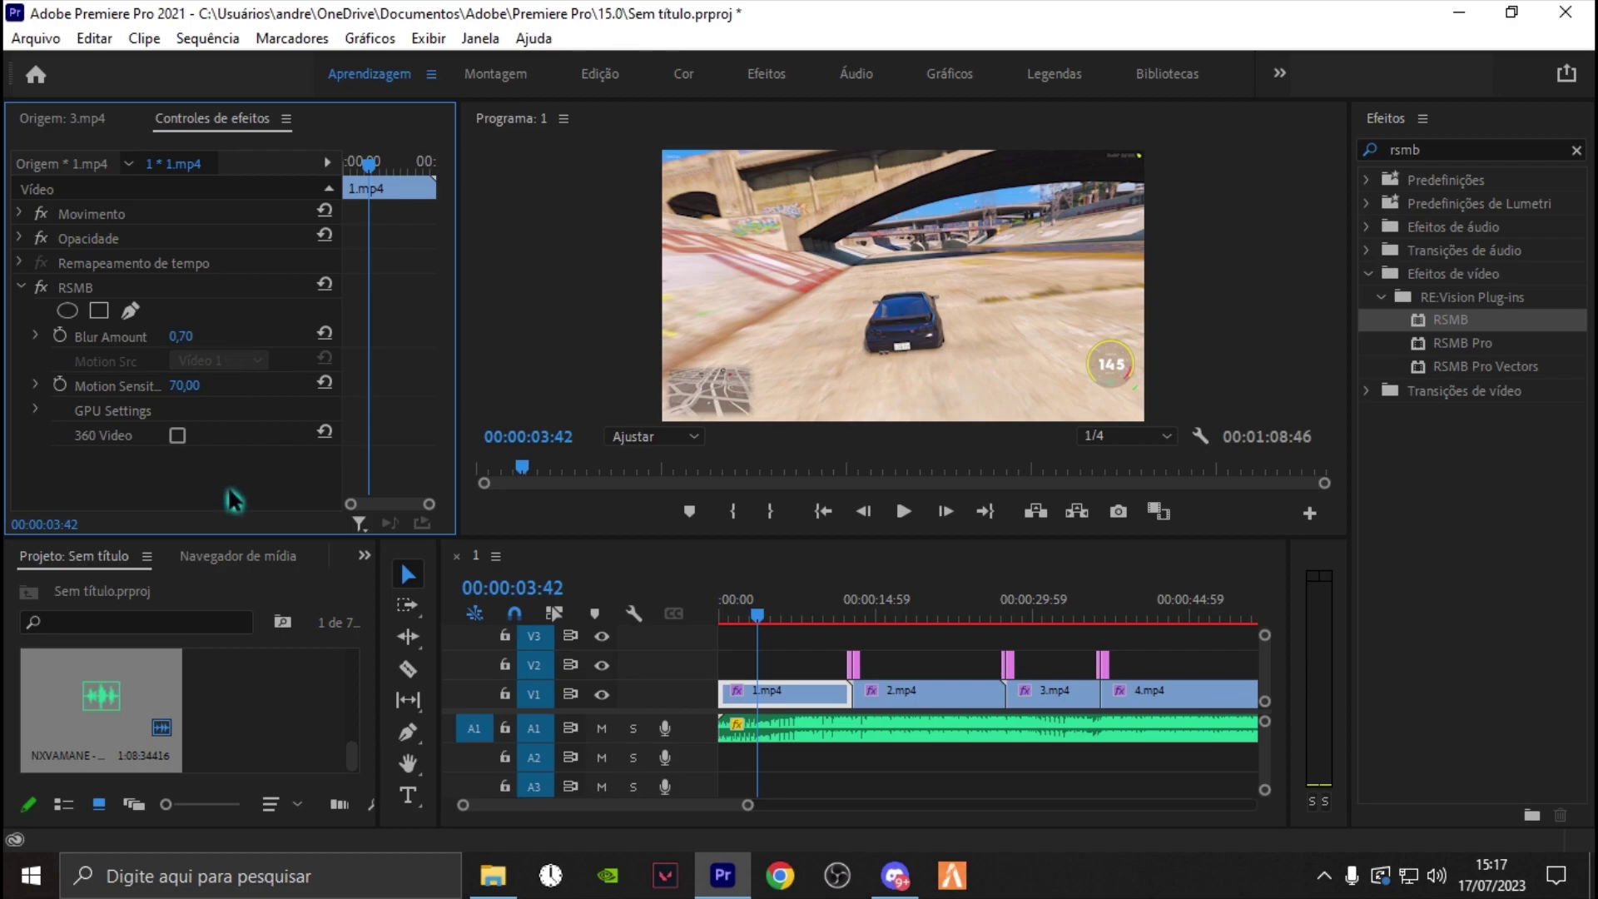
{"action": "mouse_move", "coordinate": [753, 616]}
{"action": "left_mouse_down"}
{"action": "mouse_move", "coordinate": [718, 620]}
{"action": "mouse_move", "coordinate": [806, 611]}
{"action": "left_mouse_up"}
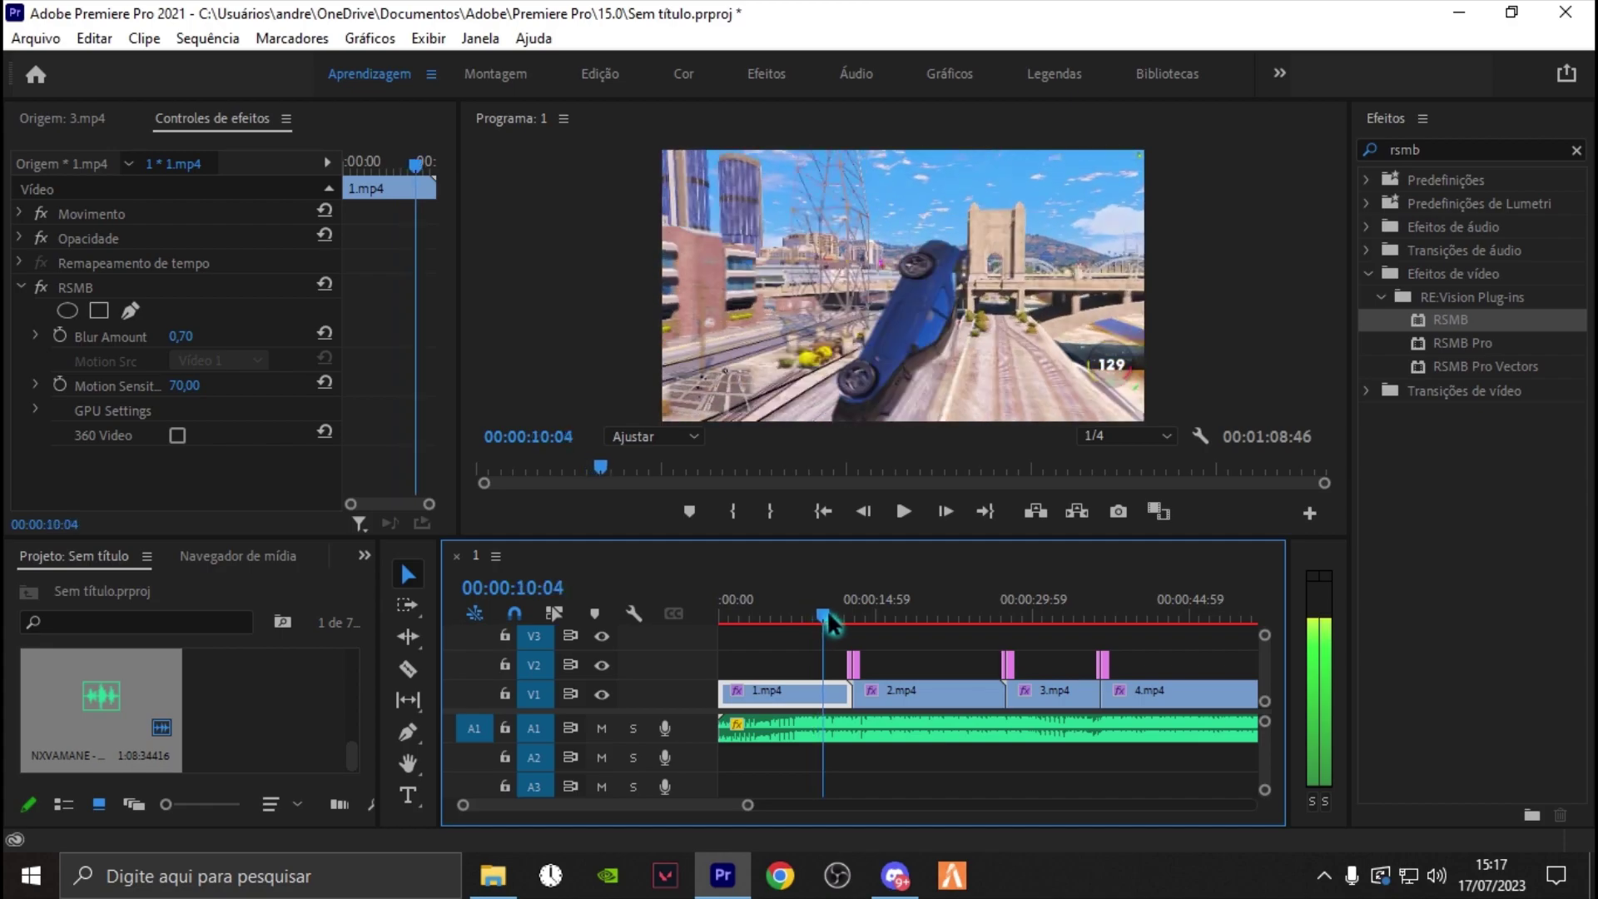
{"action": "left_click_drag", "start_coordinate": [805, 615], "coordinate": [801, 616]}
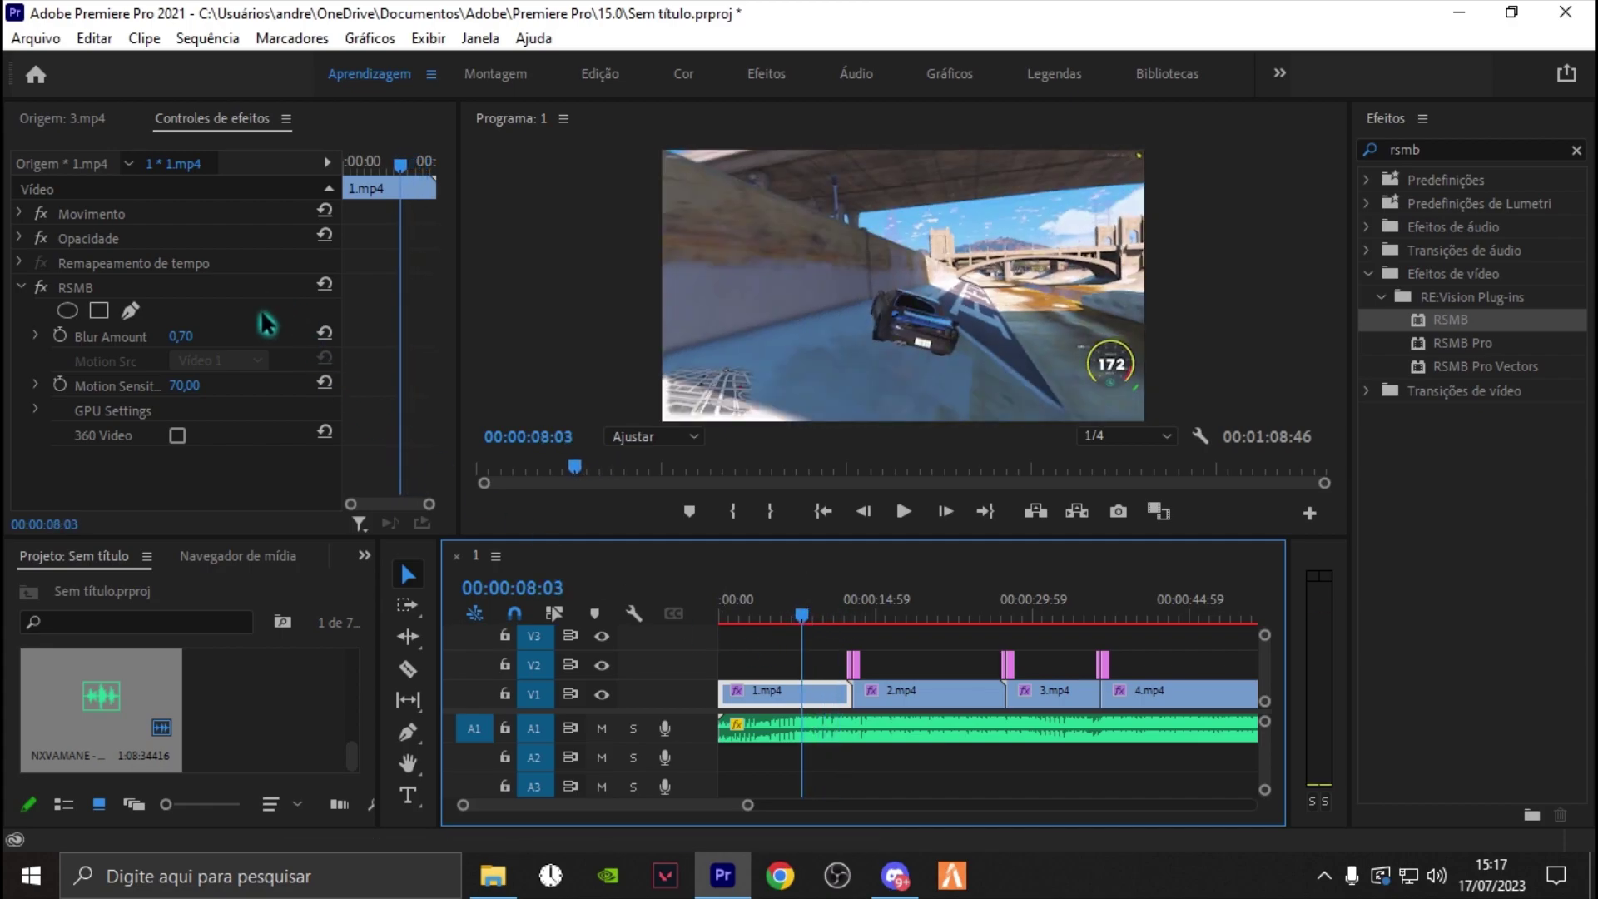
- Raise the Blur Amount to 1,00 and play the sequence from the start to preview it
{"action": "left_click", "coordinate": [178, 337]}
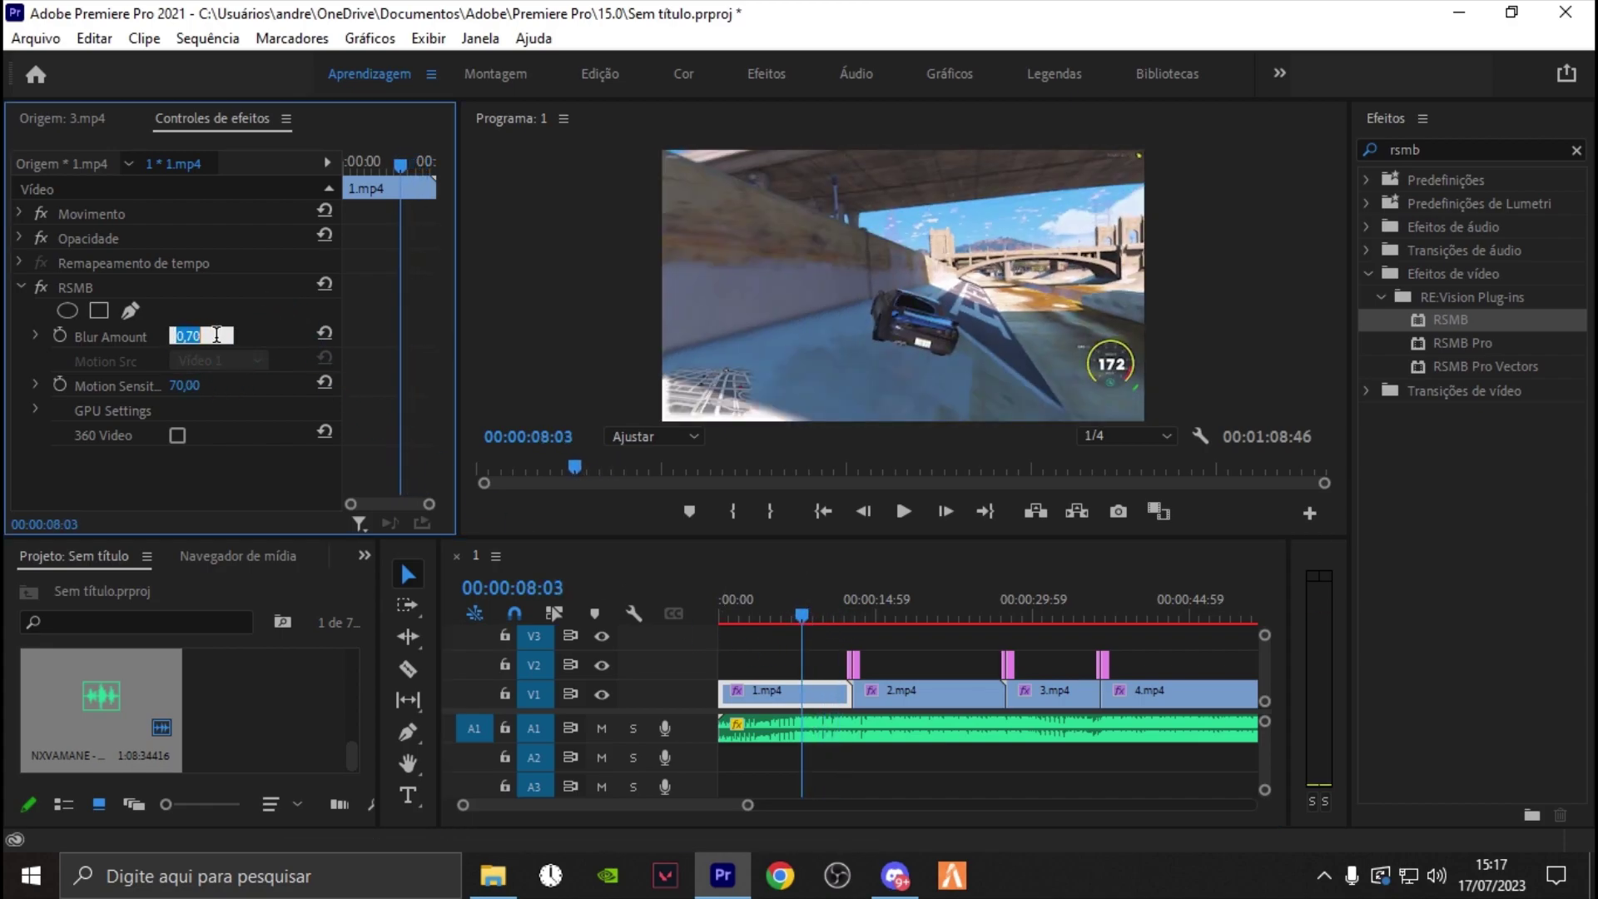
{"action": "type", "text": "1"}
{"action": "key", "text": "Return"}
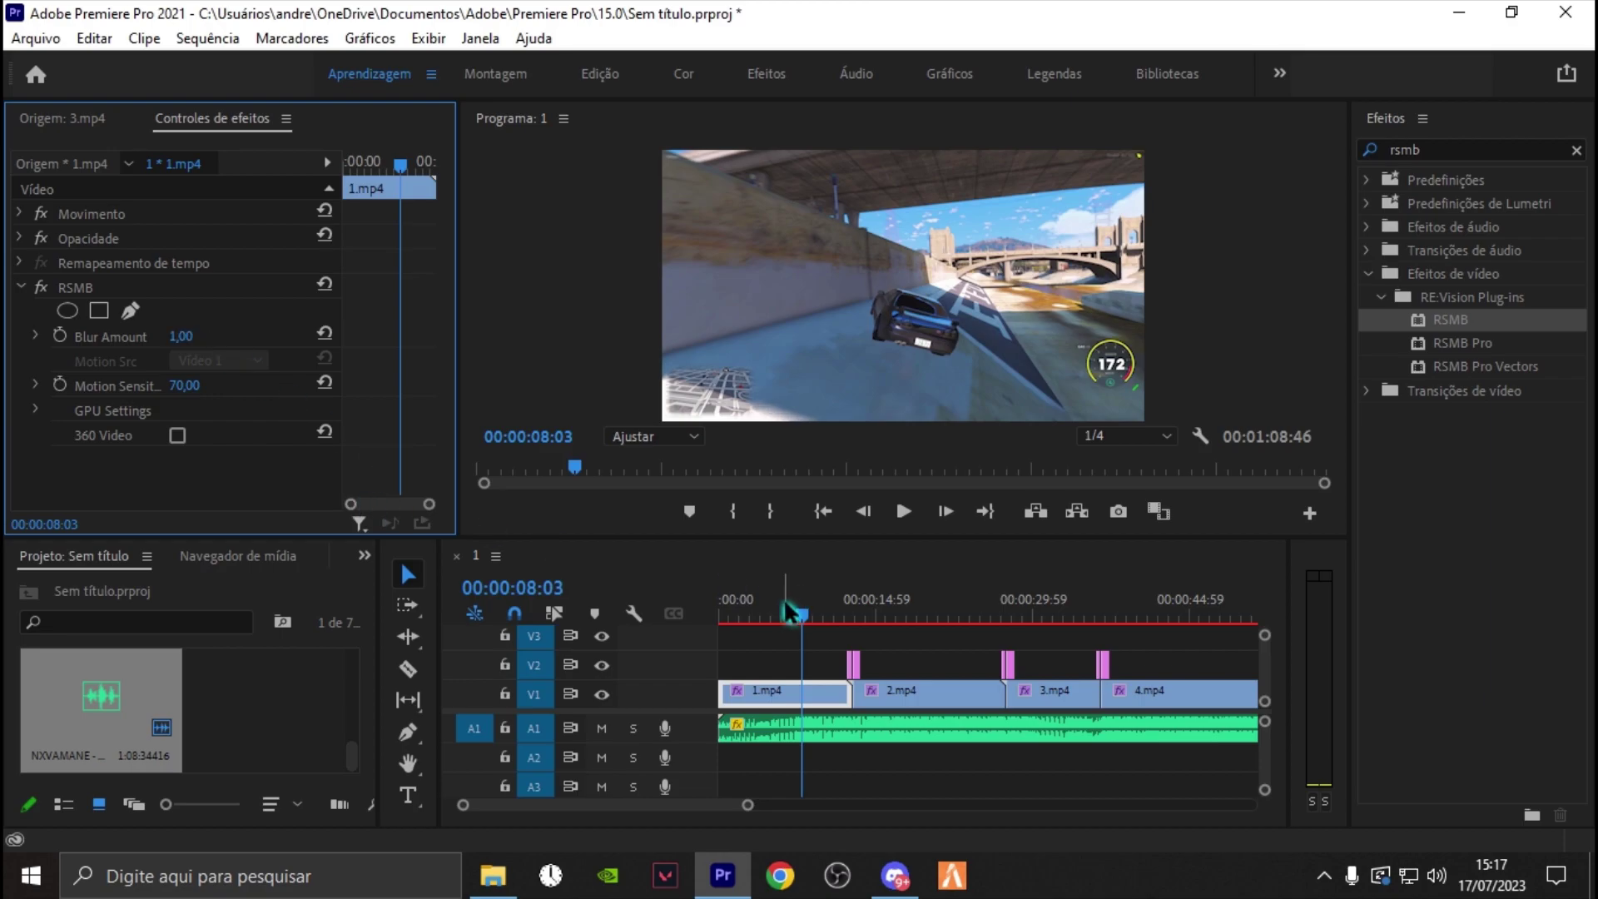
{"action": "left_click_drag", "start_coordinate": [792, 610], "coordinate": [706, 614]}
{"action": "key", "text": "space"}
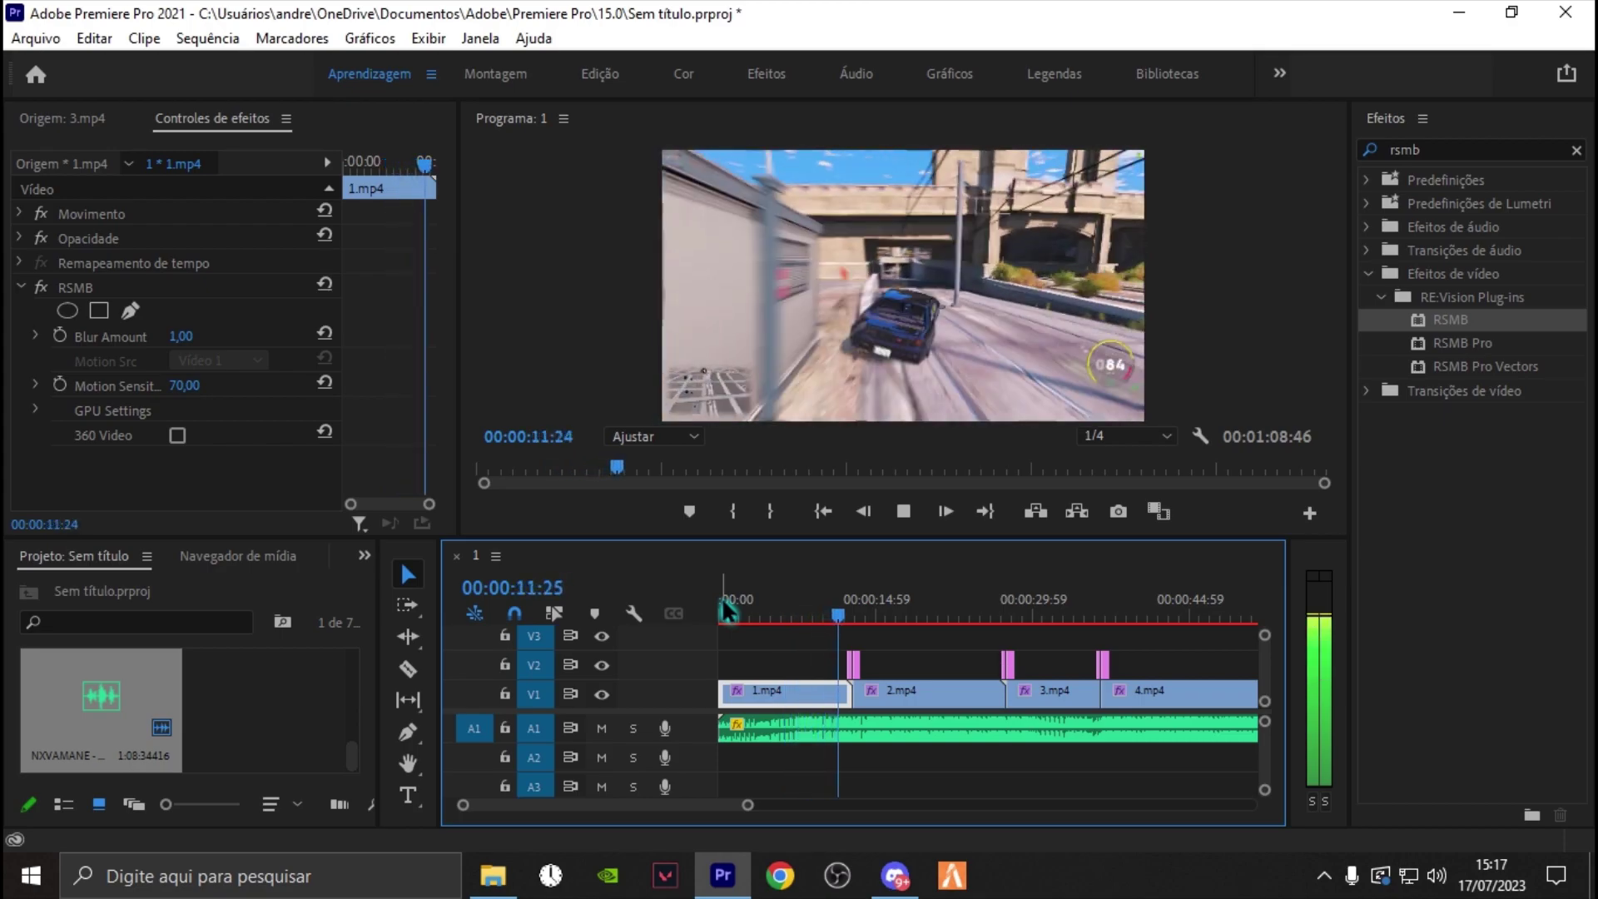
- Lower the music clip's volume to -15 dB with a keyframe and play back from 12:59
{"action": "key", "text": "space"}
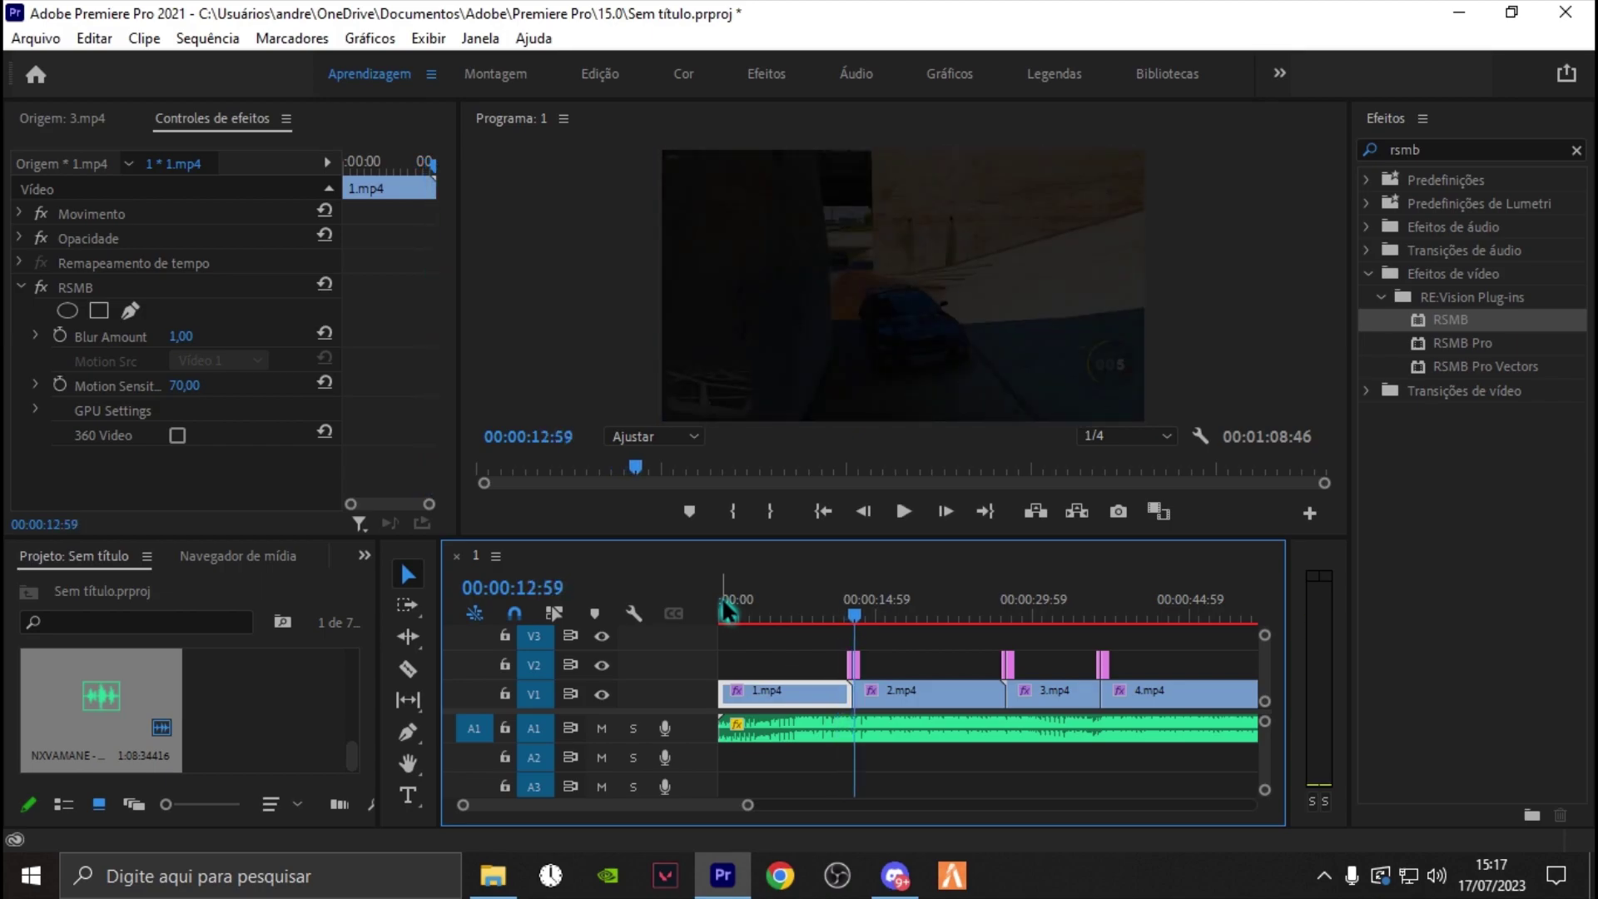
{"action": "left_click", "coordinate": [857, 733]}
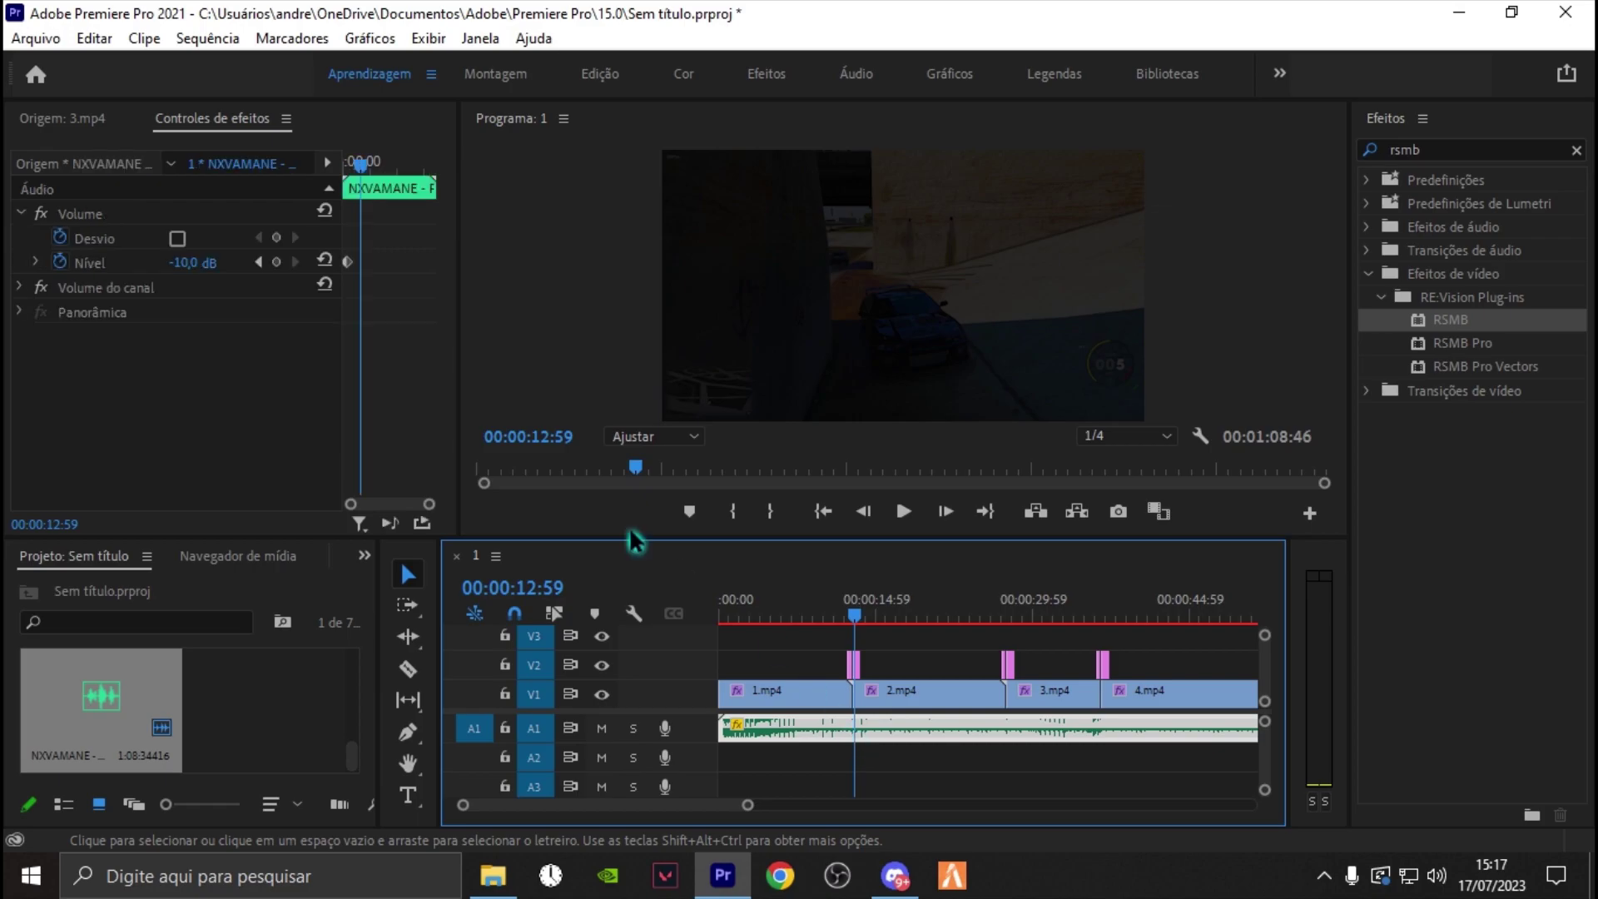
{"action": "left_click", "coordinate": [191, 263]}
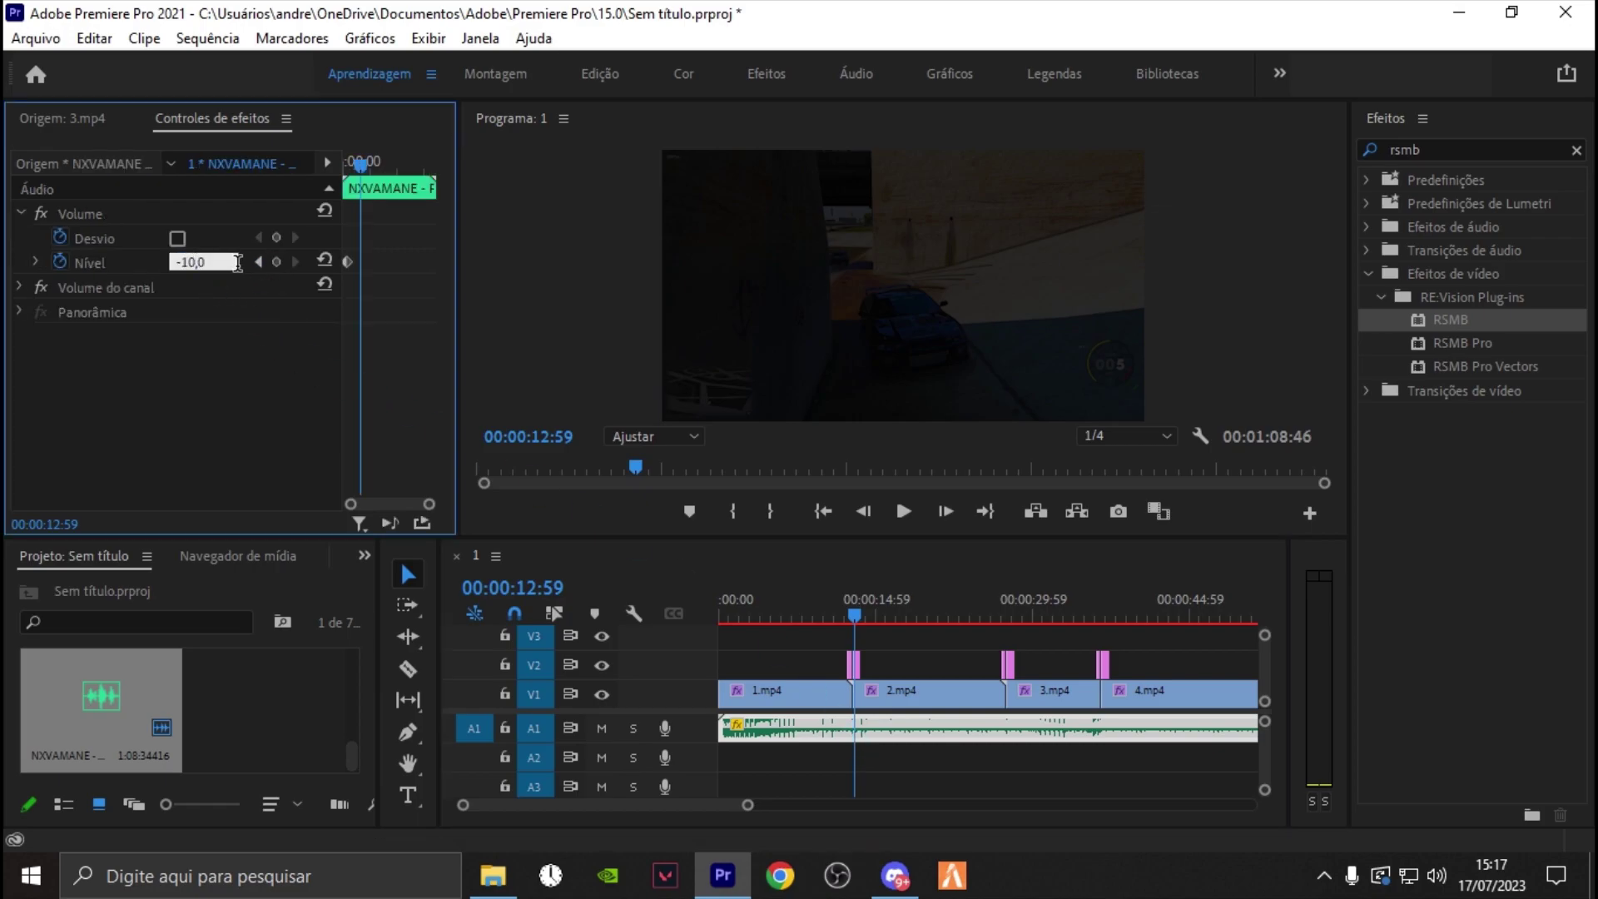
{"action": "type", "text": "-15"}
{"action": "key", "text": "Return"}
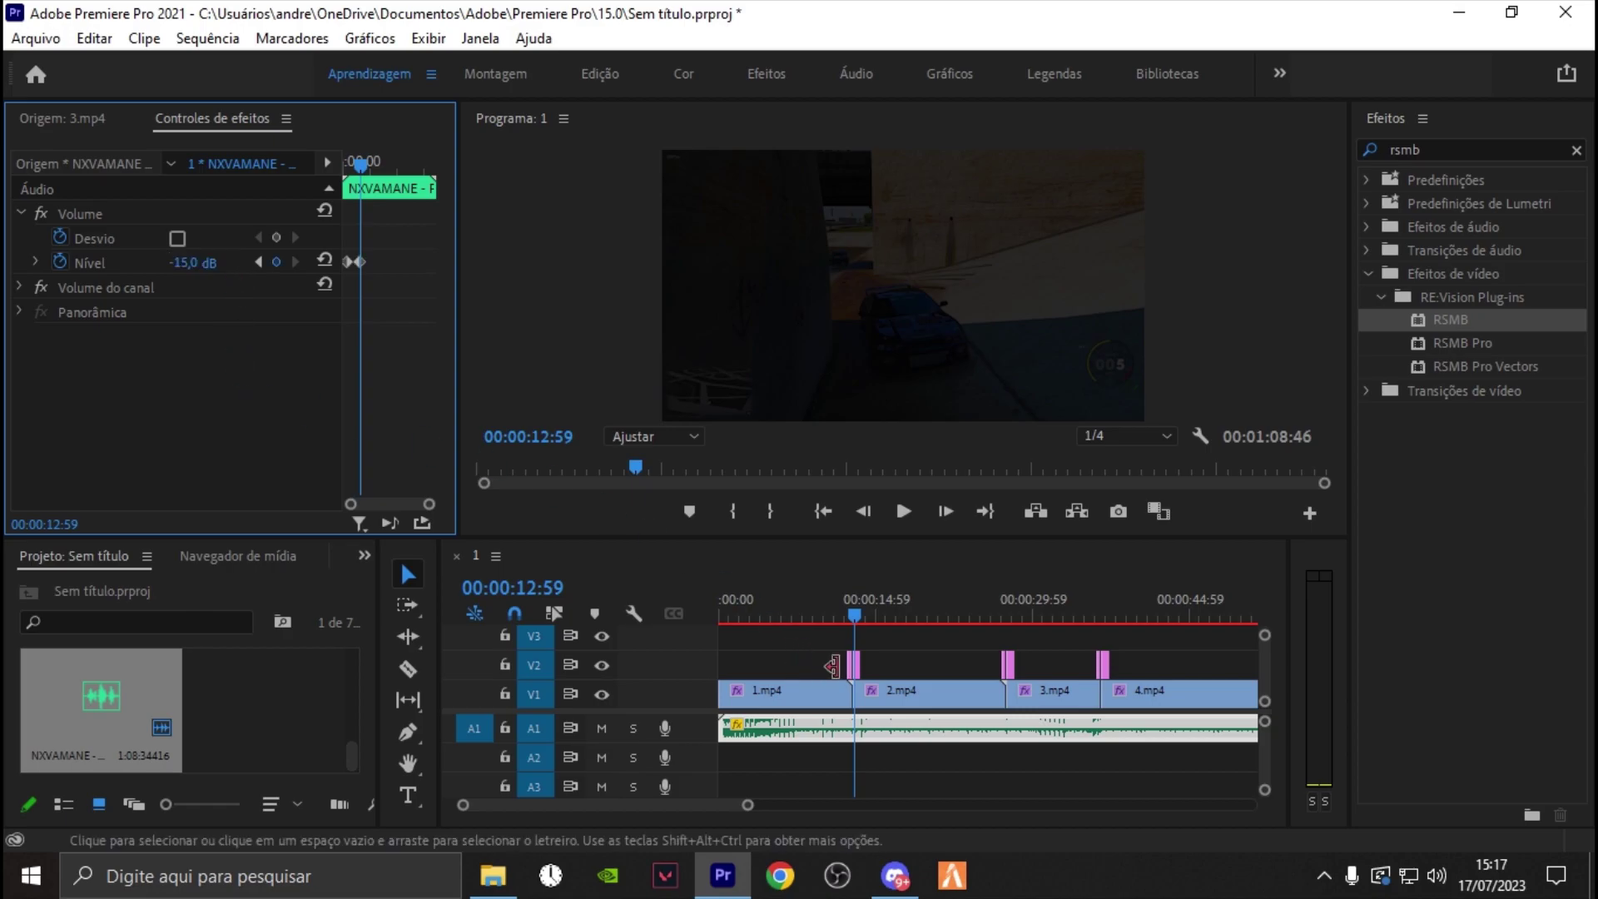
{"action": "left_click", "coordinate": [854, 612]}
{"action": "key", "text": "space"}
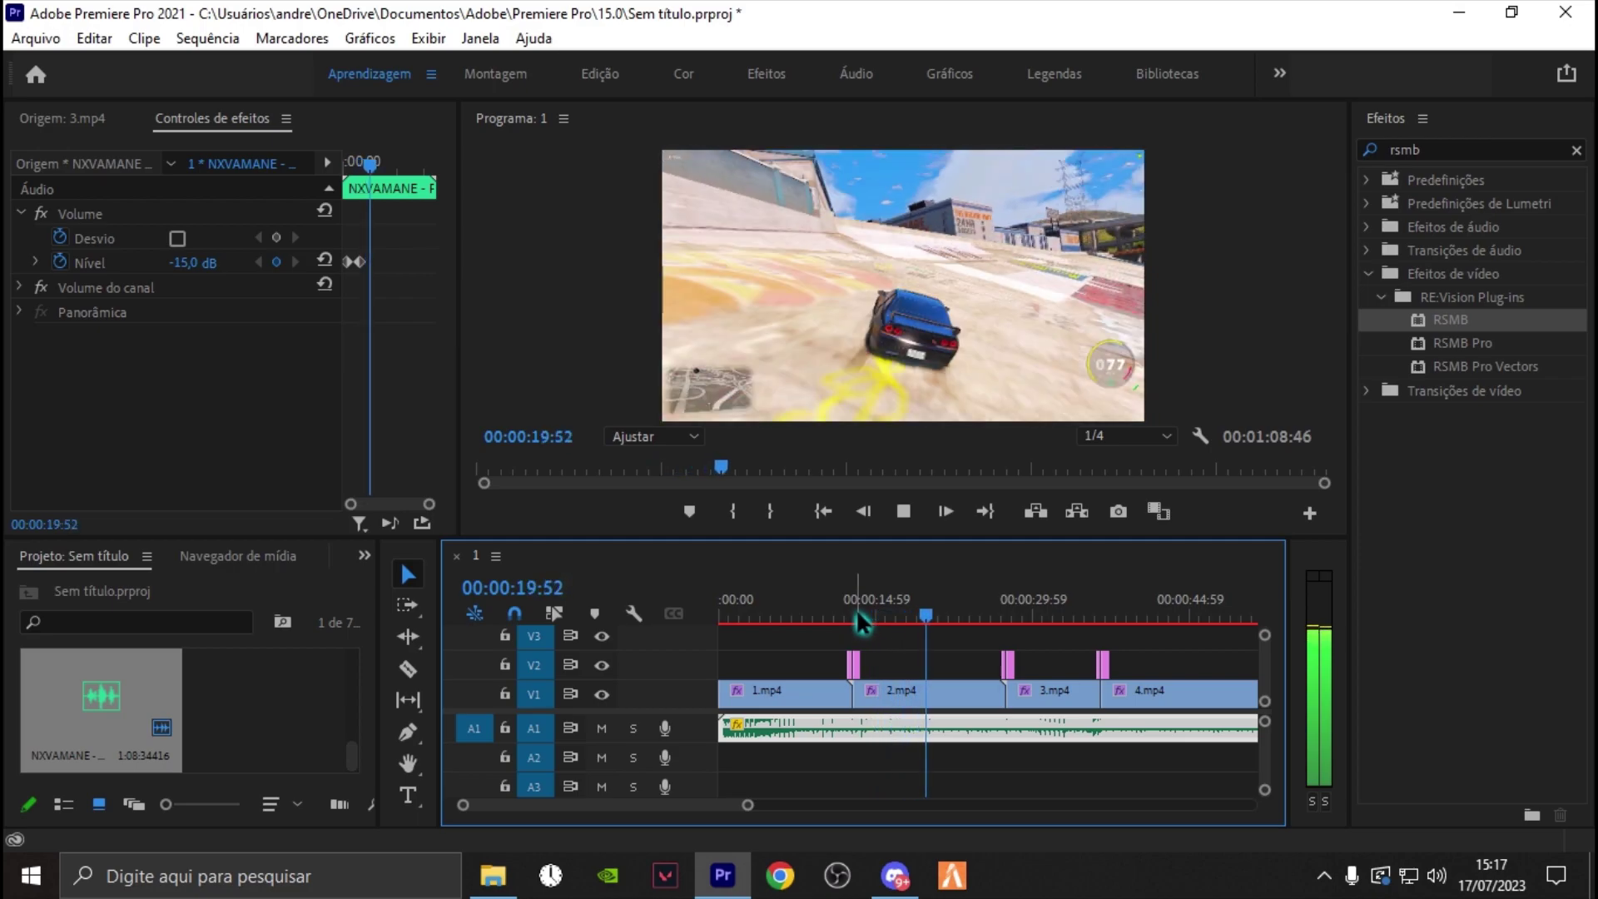
{"action": "key", "text": "space"}
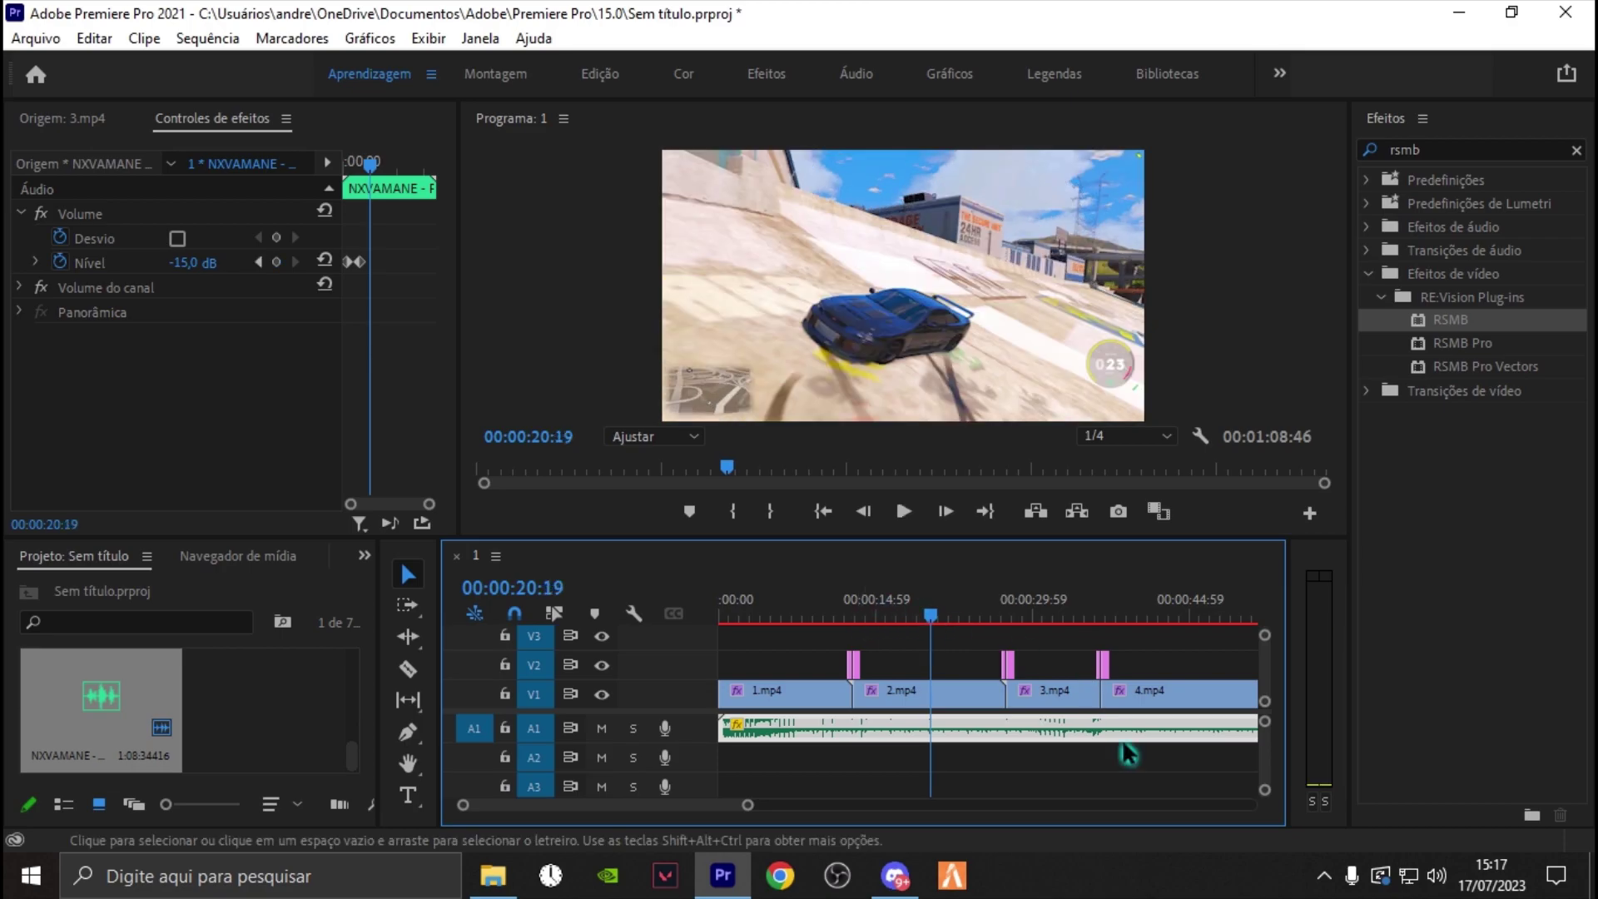
- Move the playhead toward the end of 4.mp4, zooming the timeline in on it
{"action": "scroll", "coordinate": [731, 815], "scroll_direction": "down", "scroll_amount": 5}
{"action": "scroll", "coordinate": [731, 816], "scroll_direction": "up", "scroll_amount": 1}
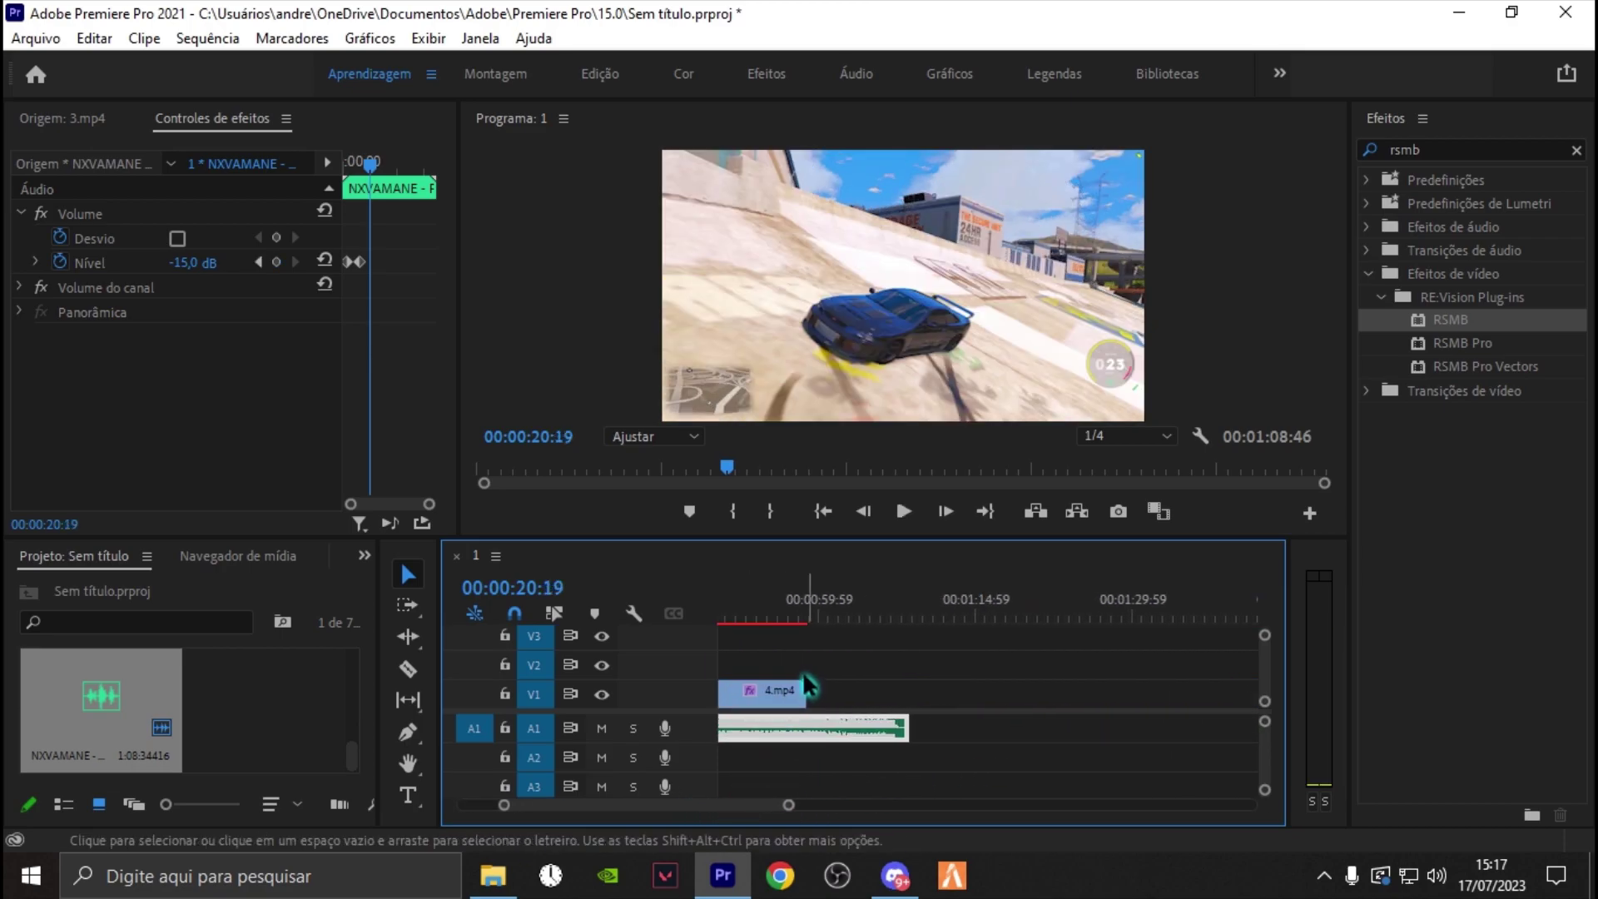
{"action": "left_click", "coordinate": [805, 614]}
{"action": "scroll", "coordinate": [806, 720], "scroll_direction": "up", "scroll_amount": 4}
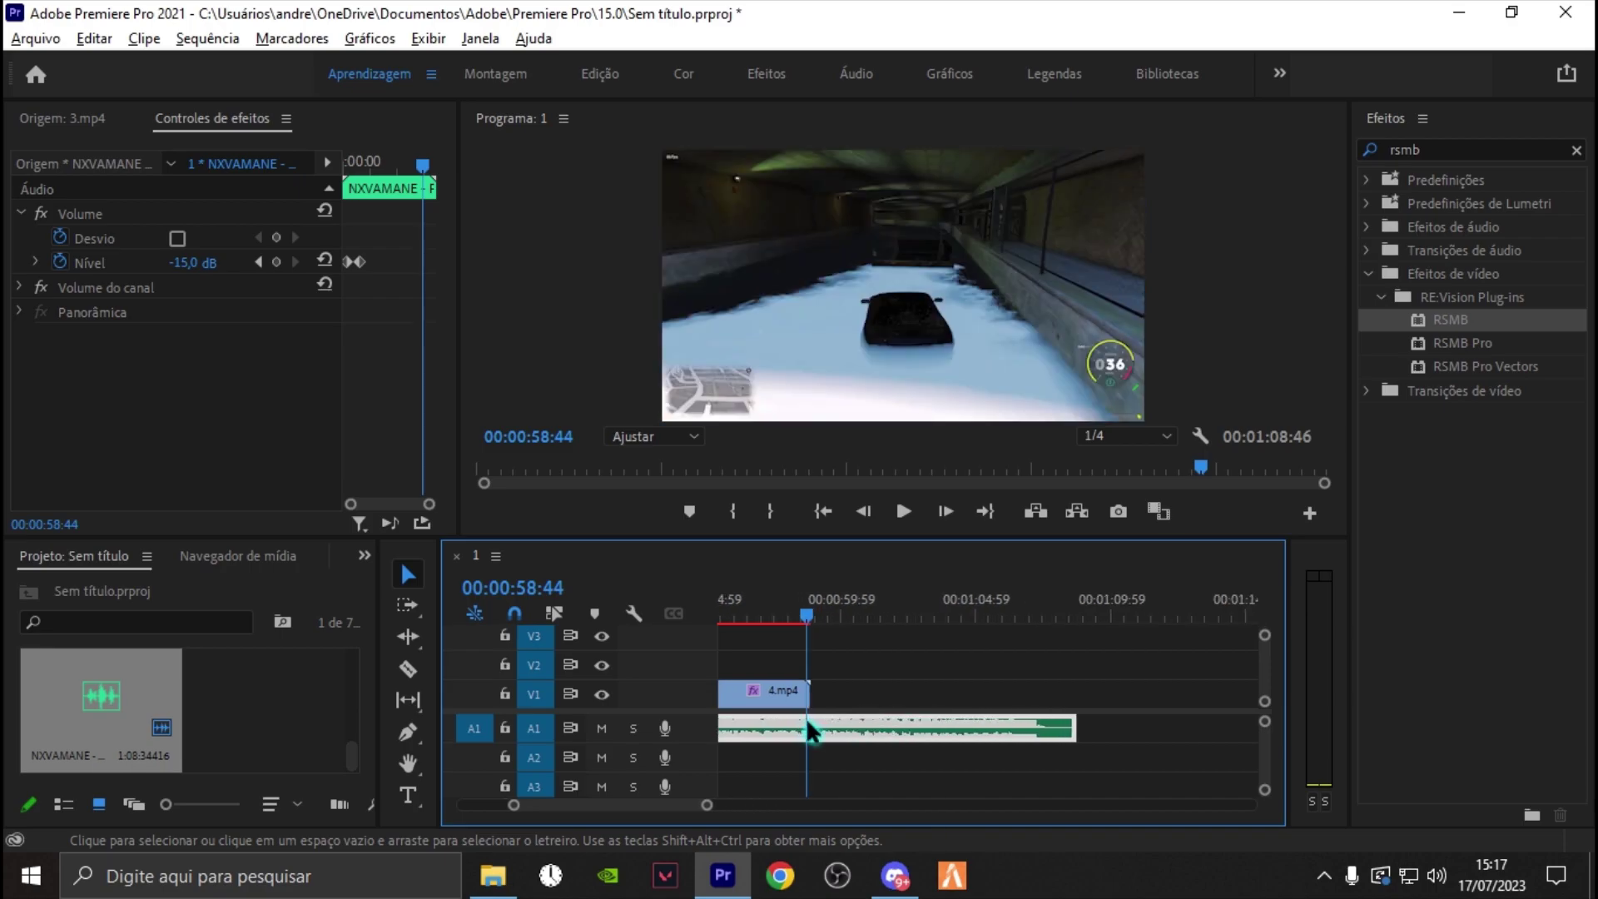
{"action": "left_click", "coordinate": [807, 614]}
{"action": "scroll", "coordinate": [804, 717], "scroll_direction": "up", "scroll_amount": 2}
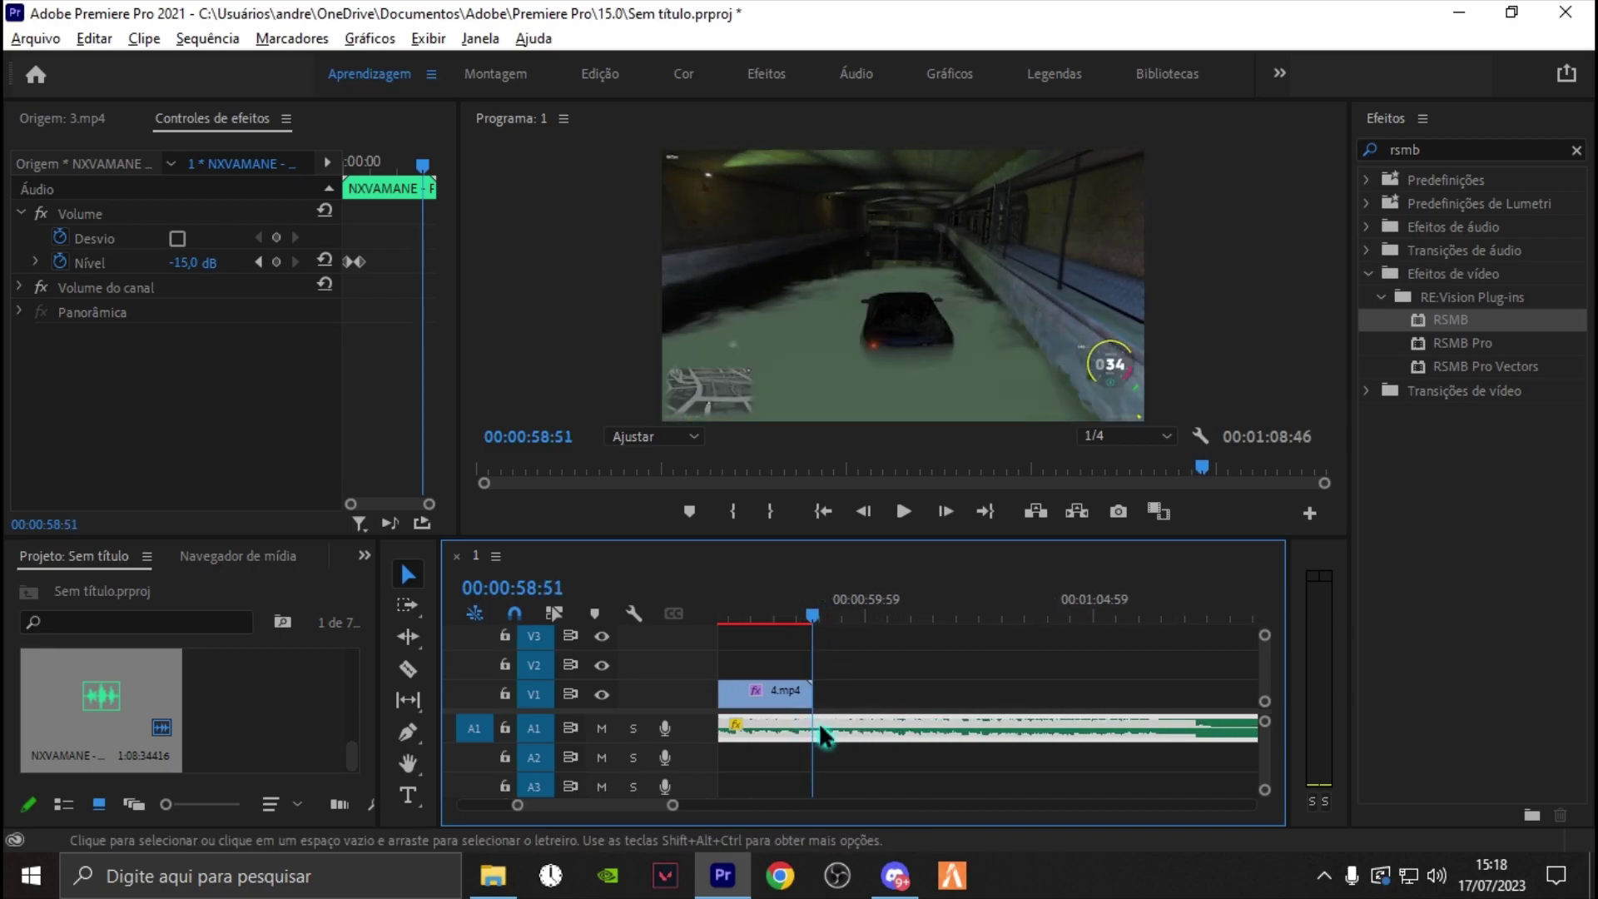
{"action": "scroll", "coordinate": [806, 724], "scroll_direction": "up", "scroll_amount": 2}
{"action": "scroll", "coordinate": [809, 732], "scroll_direction": "up", "scroll_amount": 2}
{"action": "scroll", "coordinate": [812, 737], "scroll_direction": "up", "scroll_amount": 1}
- Cut the music with the Razor where 4.mp4 ends and delete the leftover part
{"action": "left_click", "coordinate": [774, 613]}
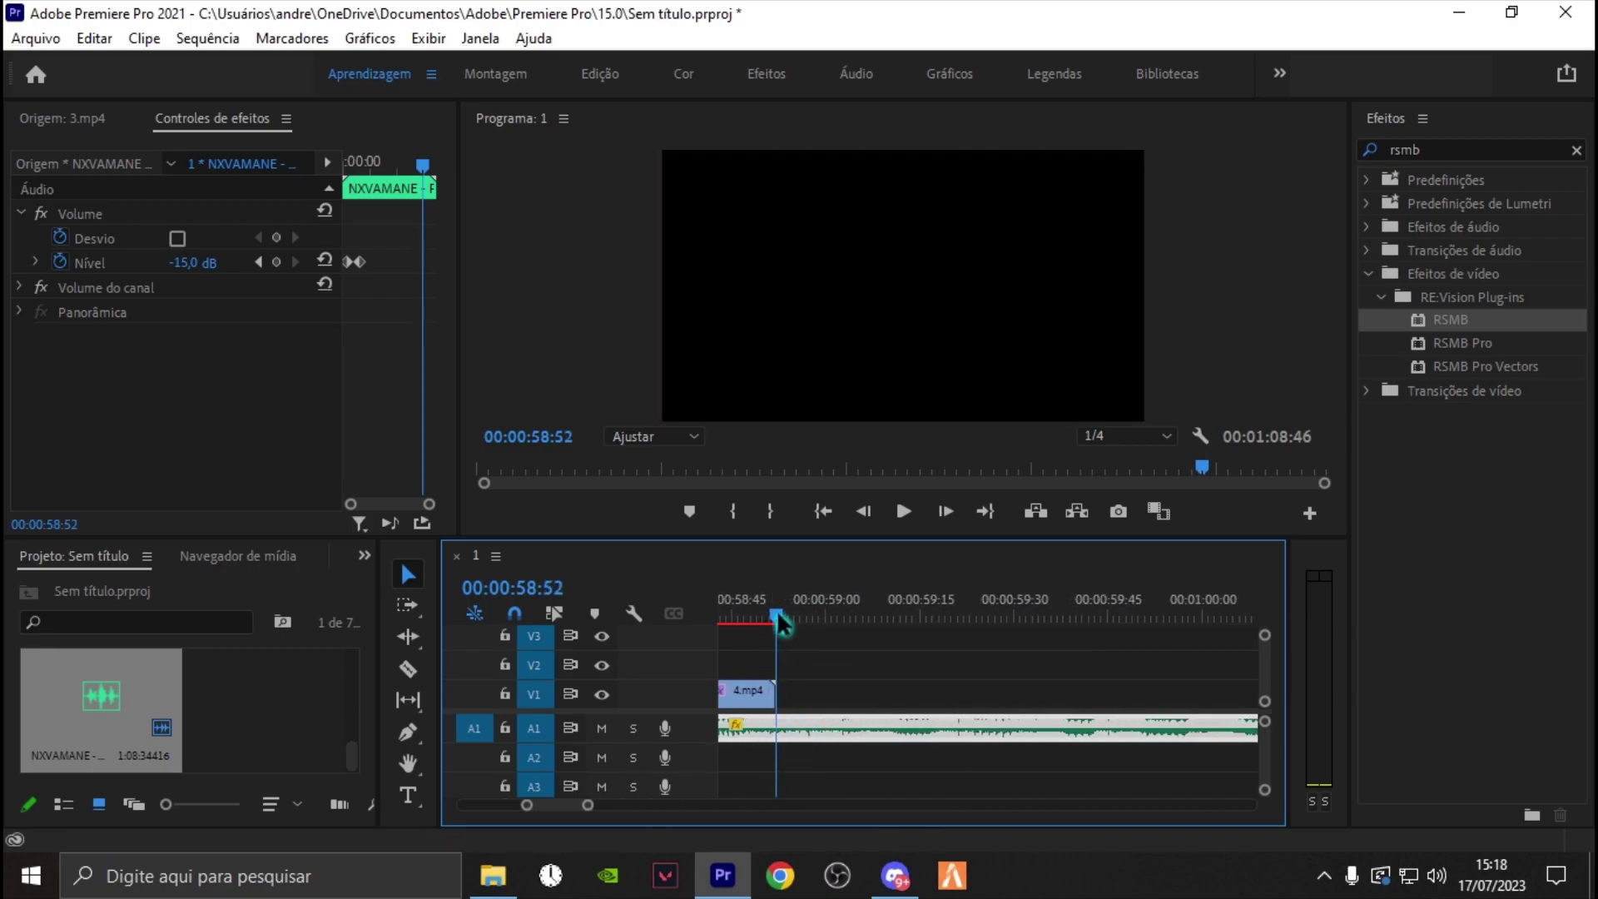
{"action": "left_click", "coordinate": [408, 668]}
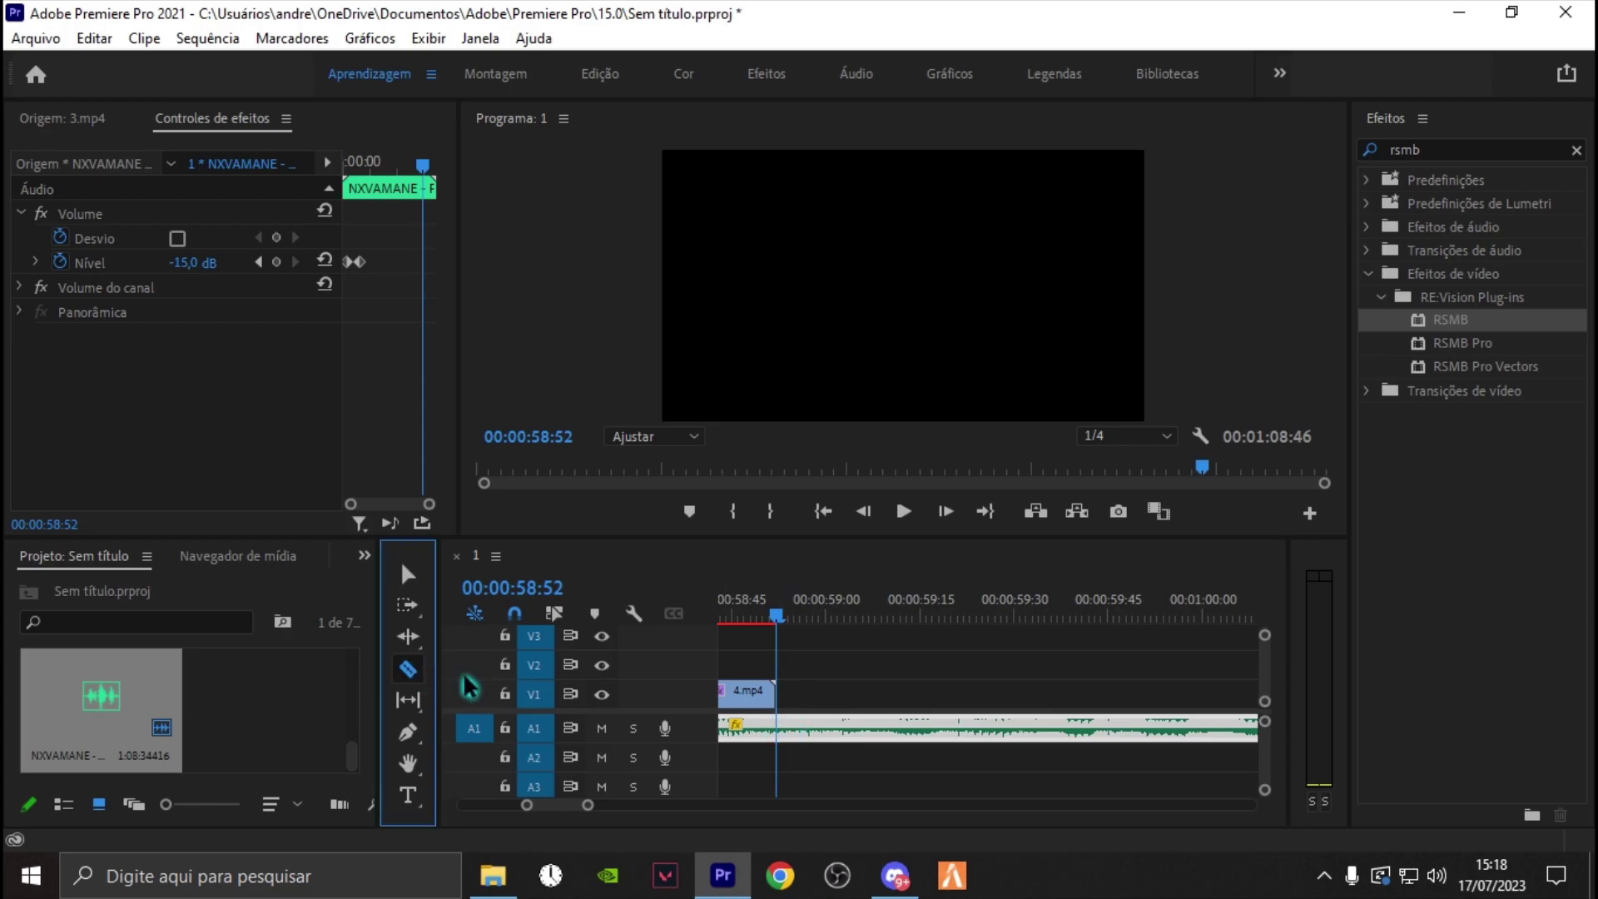
{"action": "left_click", "coordinate": [782, 730]}
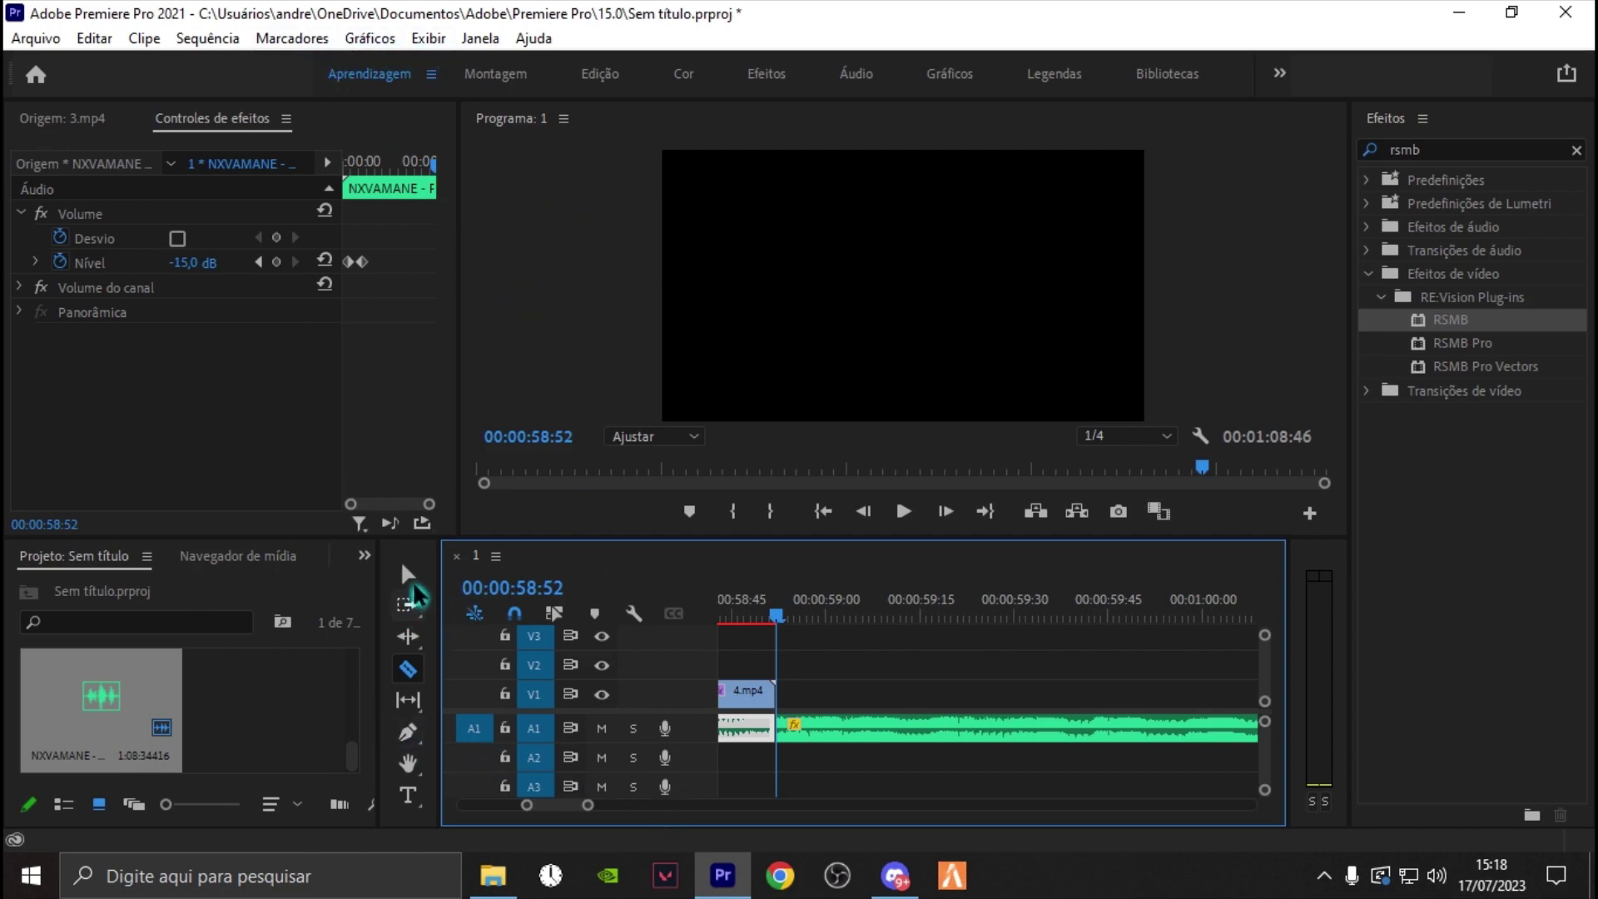
{"action": "left_click", "coordinate": [407, 573]}
{"action": "left_click", "coordinate": [891, 739]}
{"action": "key", "text": "Delete"}
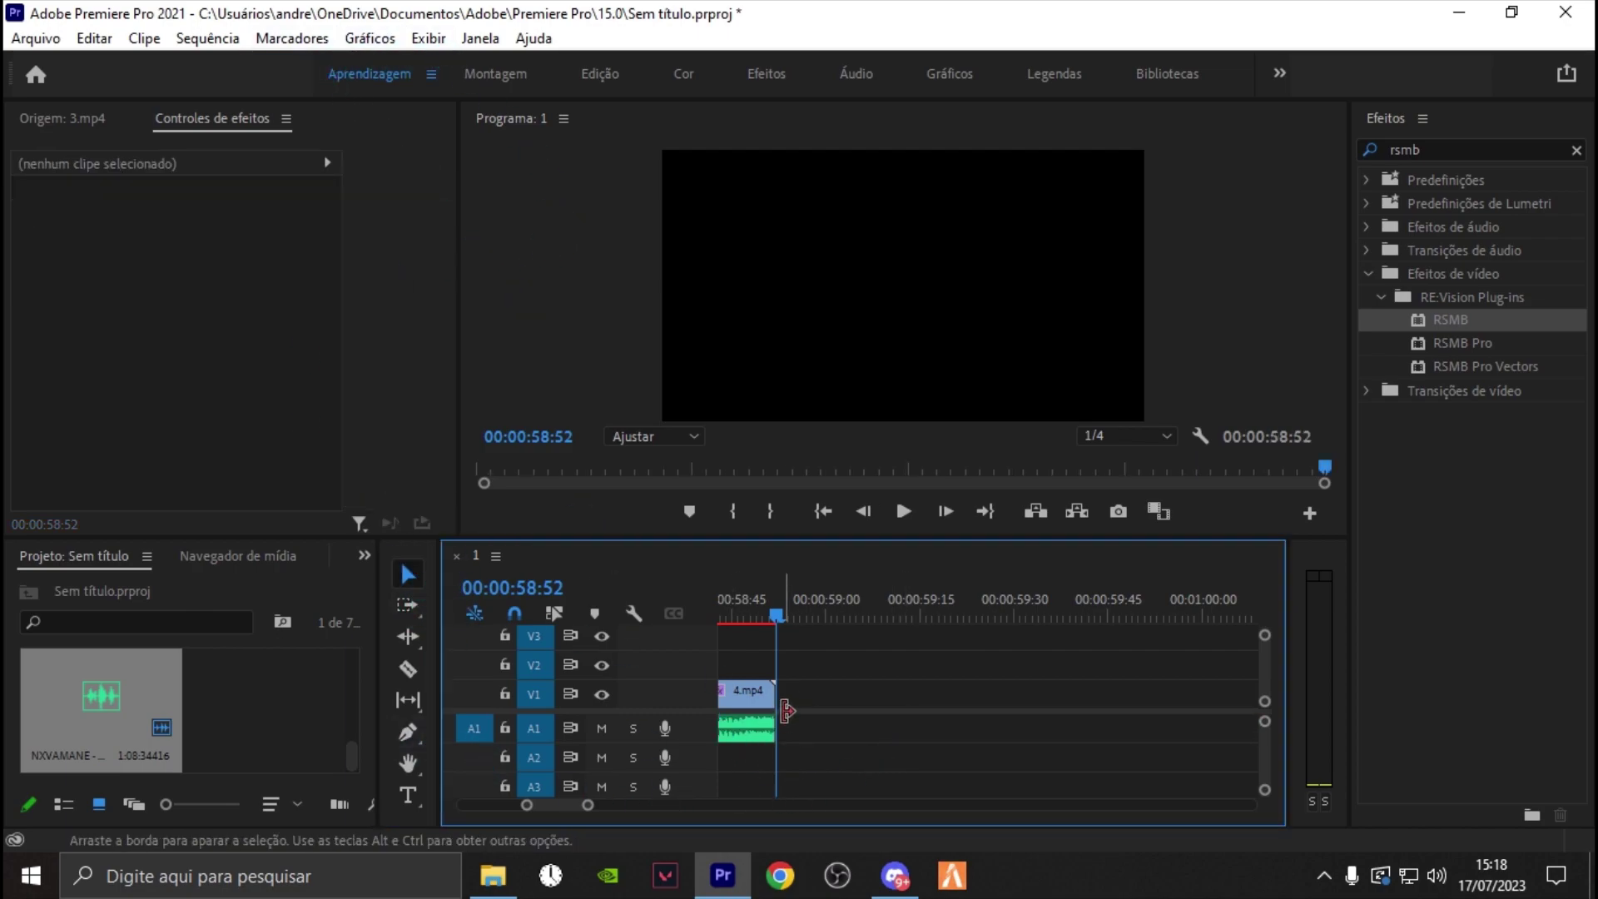
- Zoom out the timeline, check the clips, and return the playhead near the sequence start
{"action": "scroll", "coordinate": [787, 716], "scroll_direction": "down", "scroll_amount": 10}
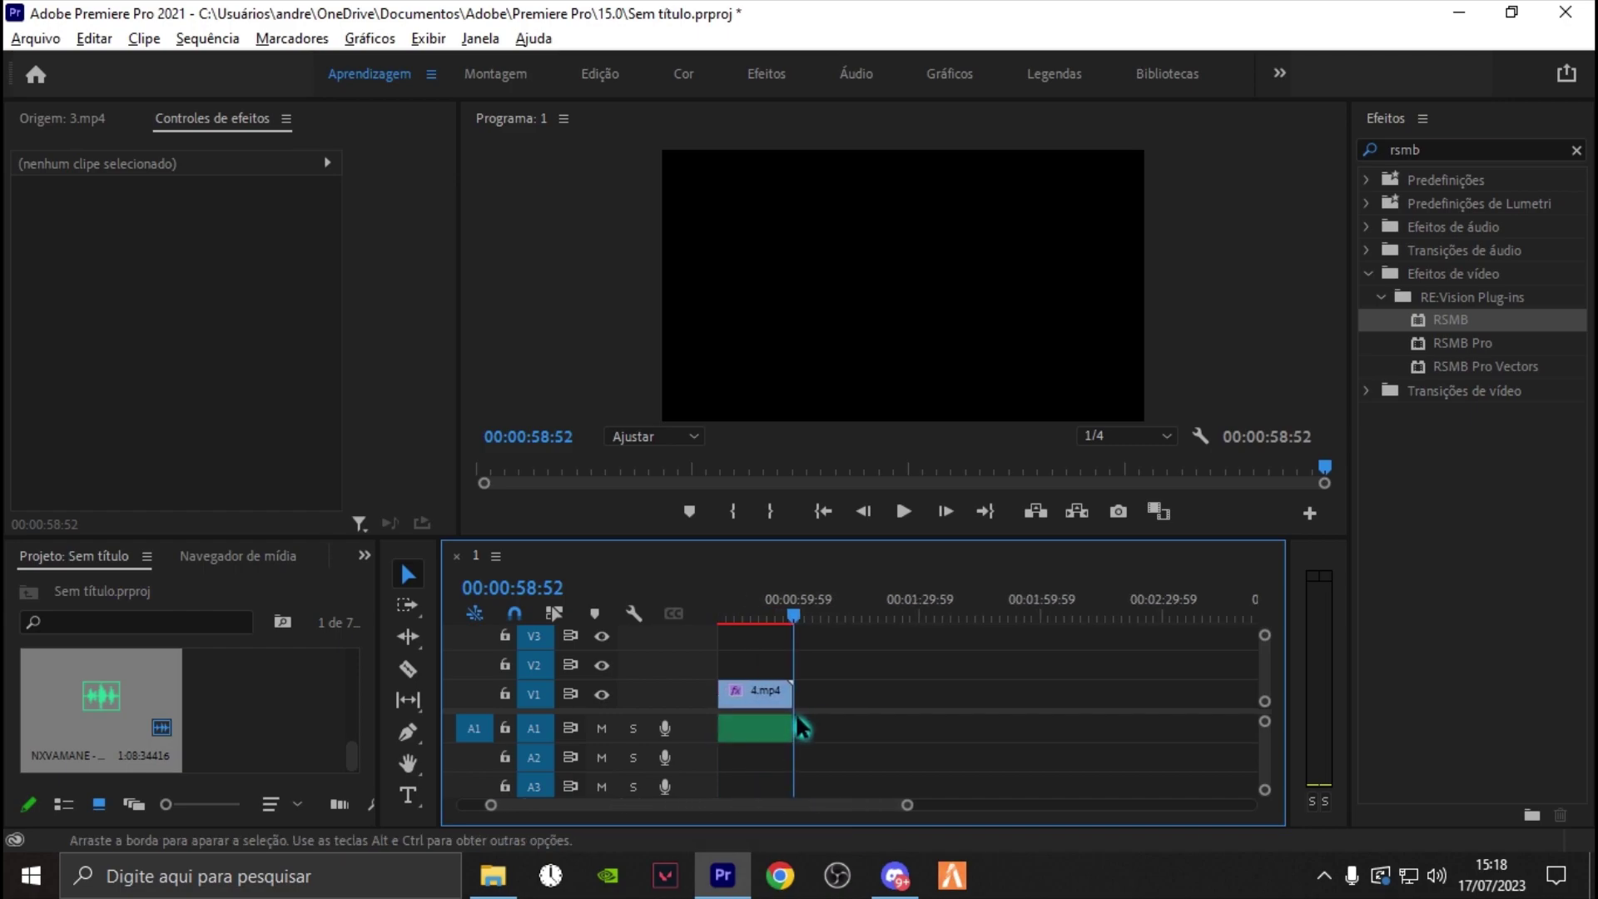
{"action": "scroll", "coordinate": [801, 715], "scroll_direction": "down", "scroll_amount": 2}
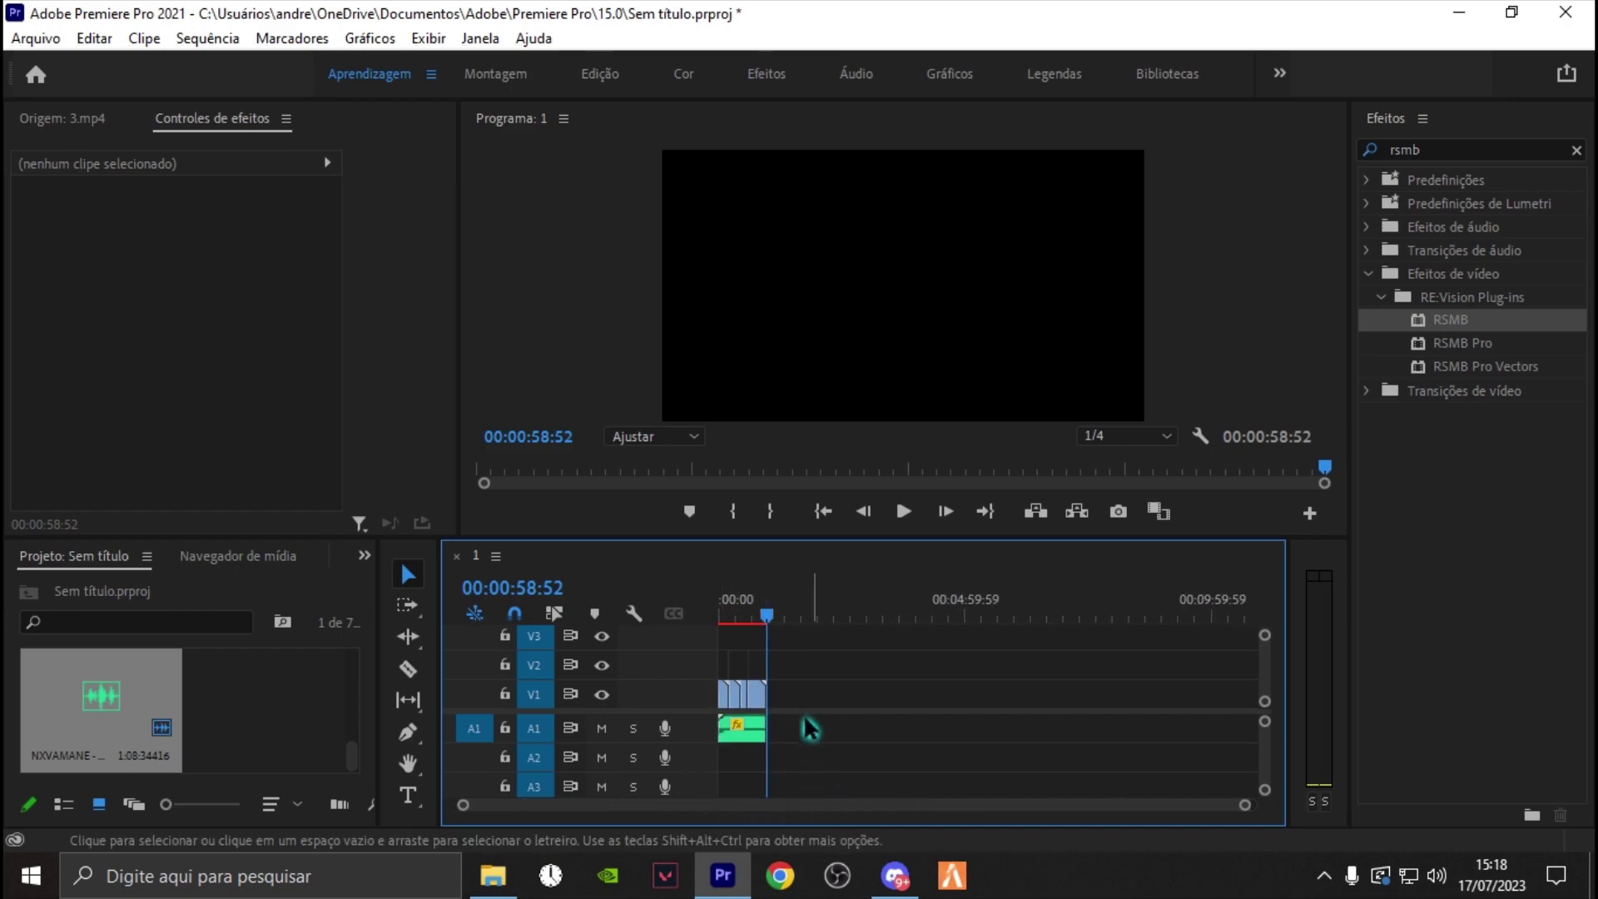
{"action": "left_click_drag", "start_coordinate": [836, 691], "coordinate": [732, 713]}
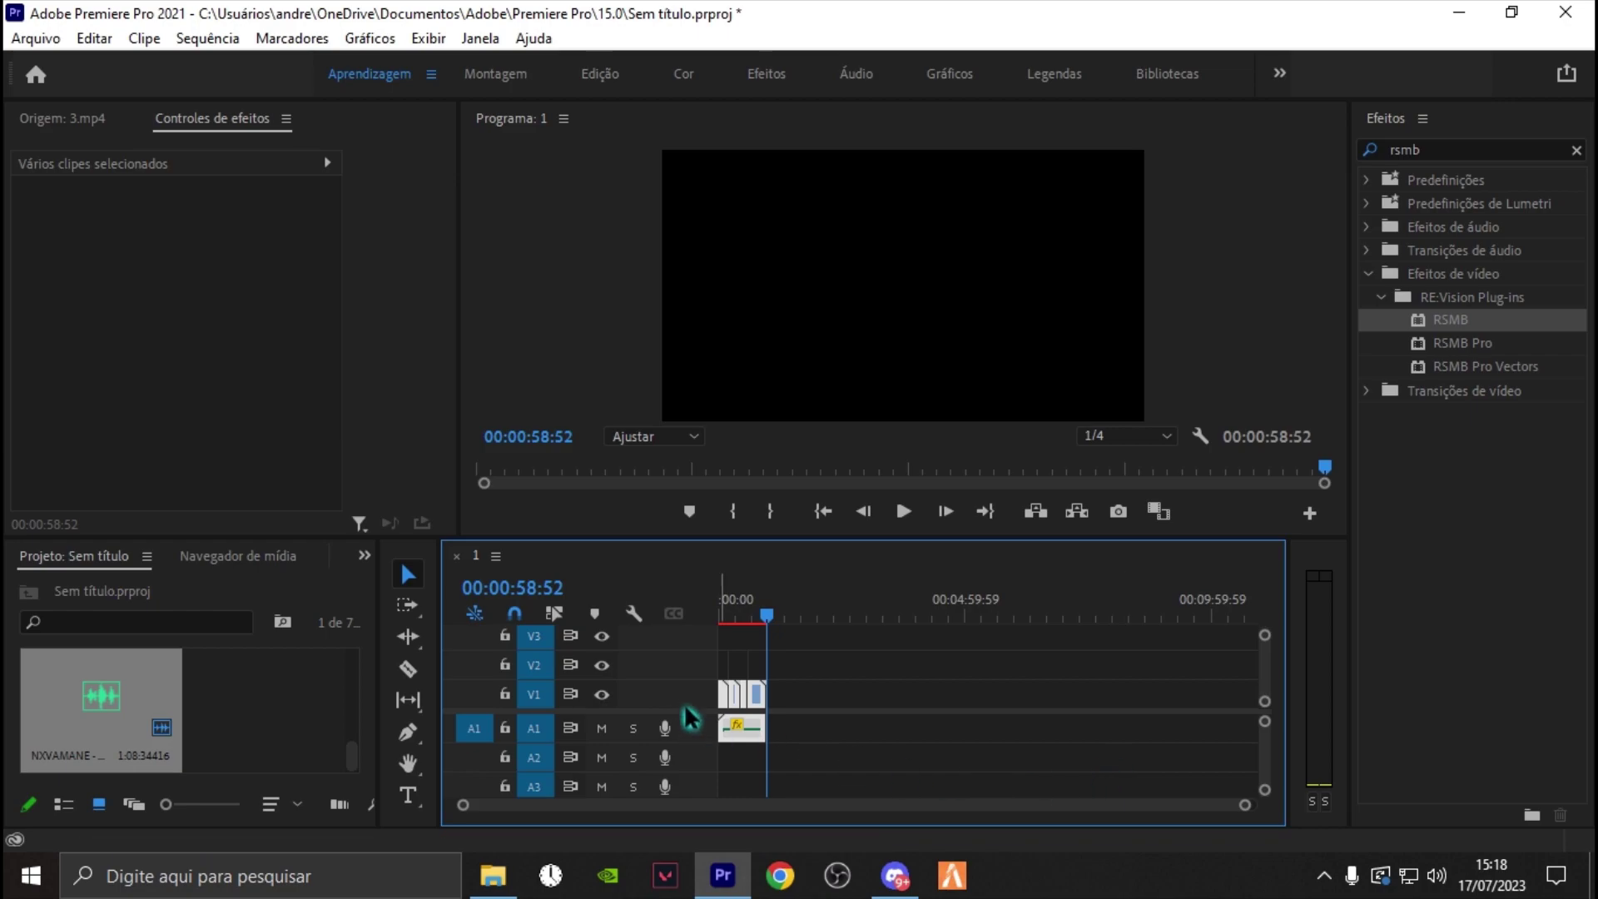
{"action": "scroll", "coordinate": [708, 714], "scroll_direction": "up", "scroll_amount": 2}
{"action": "scroll", "coordinate": [722, 713], "scroll_direction": "up", "scroll_amount": 1}
{"action": "scroll", "coordinate": [729, 711], "scroll_direction": "down", "scroll_amount": 2}
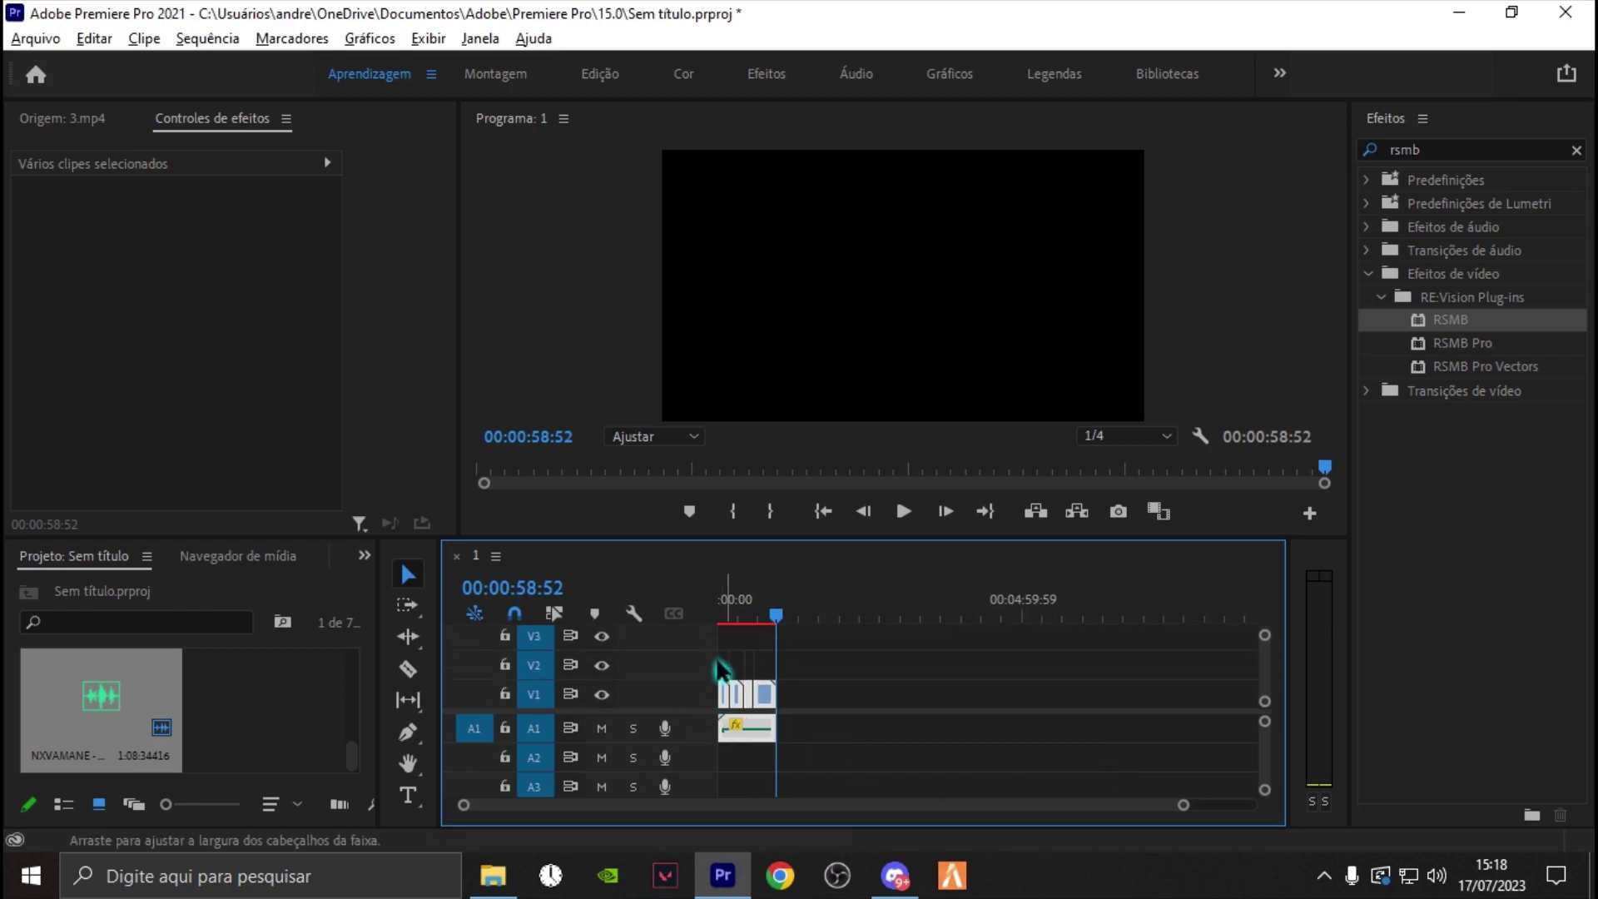
{"action": "left_click", "coordinate": [865, 734]}
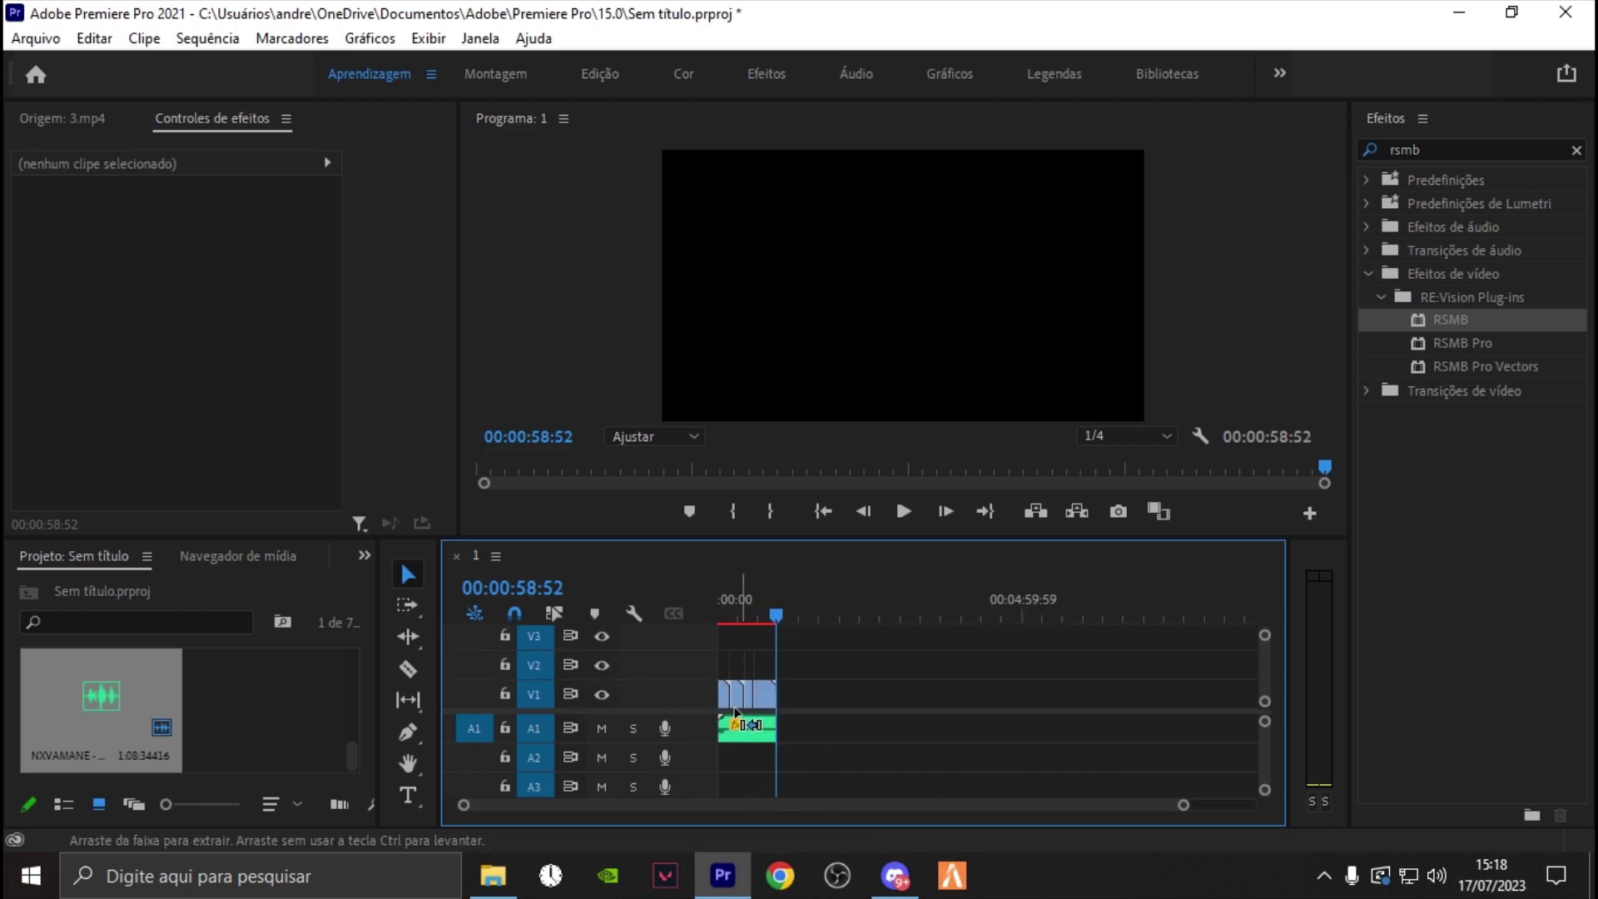
{"action": "scroll", "coordinate": [738, 689], "scroll_direction": "down", "scroll_amount": 2}
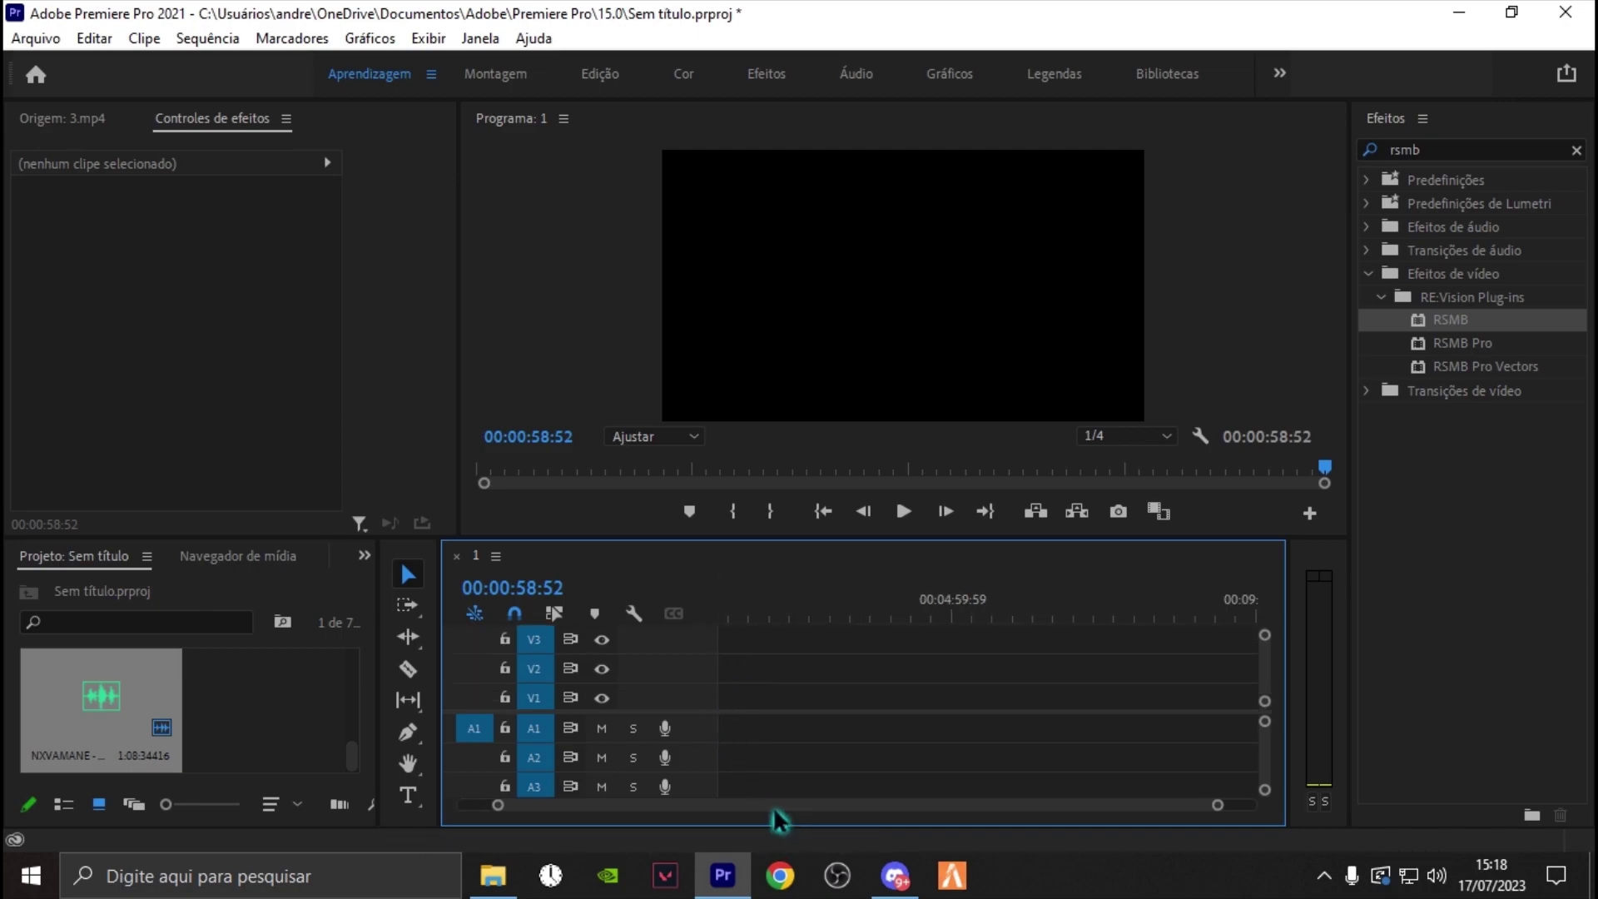
{"action": "scroll", "coordinate": [778, 816], "scroll_direction": "up", "scroll_amount": 2}
{"action": "scroll", "coordinate": [734, 716], "scroll_direction": "up", "scroll_amount": 2}
{"action": "scroll", "coordinate": [740, 720], "scroll_direction": "up", "scroll_amount": 3}
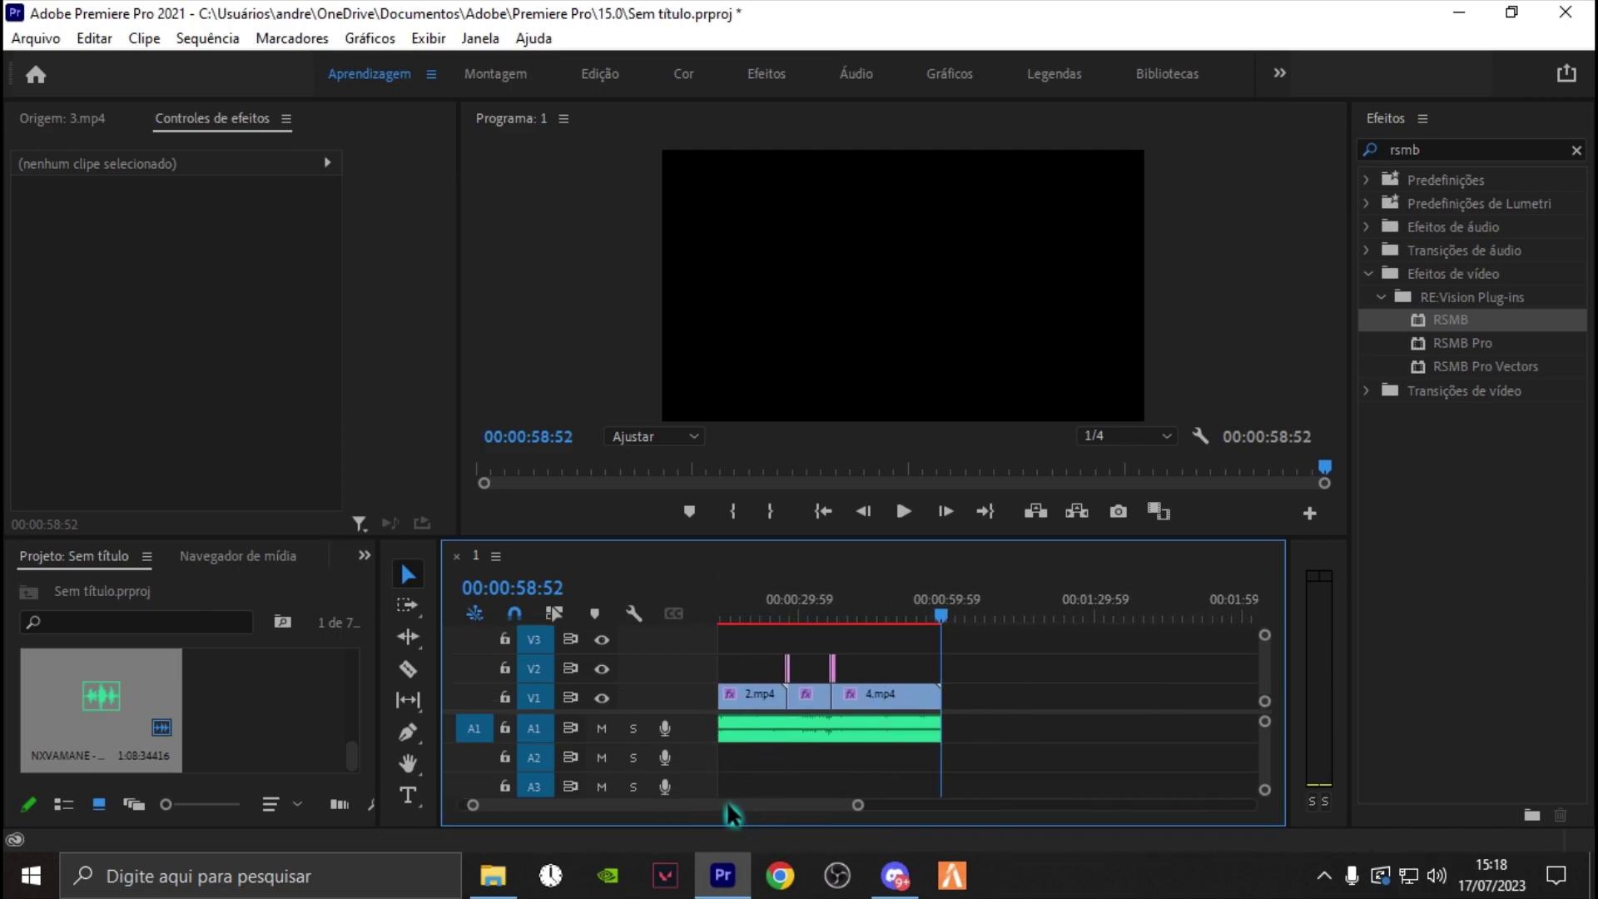
{"action": "scroll", "coordinate": [653, 760], "scroll_direction": "up", "scroll_amount": 2}
{"action": "scroll", "coordinate": [724, 732], "scroll_direction": "up", "scroll_amount": 1}
{"action": "scroll", "coordinate": [724, 731], "scroll_direction": "up", "scroll_amount": 2}
{"action": "left_click_drag", "start_coordinate": [963, 614], "coordinate": [731, 613]}
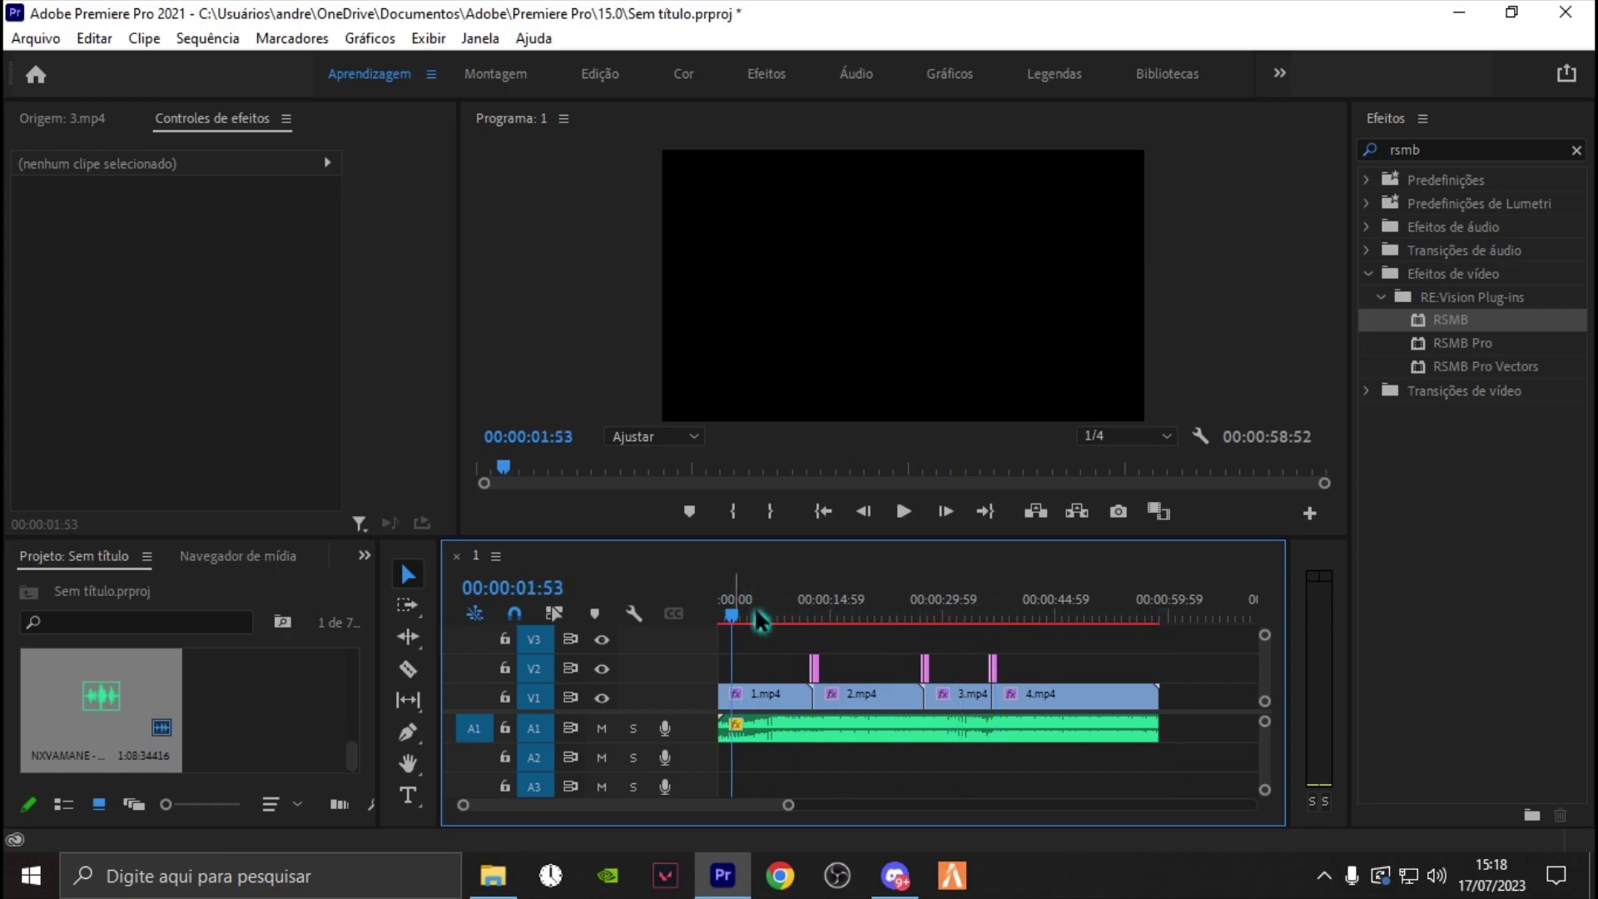
- Select the 2.mp4, 3.mp4 and 4.mp4 clips in turn to review their effects
{"action": "left_click", "coordinate": [828, 695]}
{"action": "left_click", "coordinate": [970, 686]}
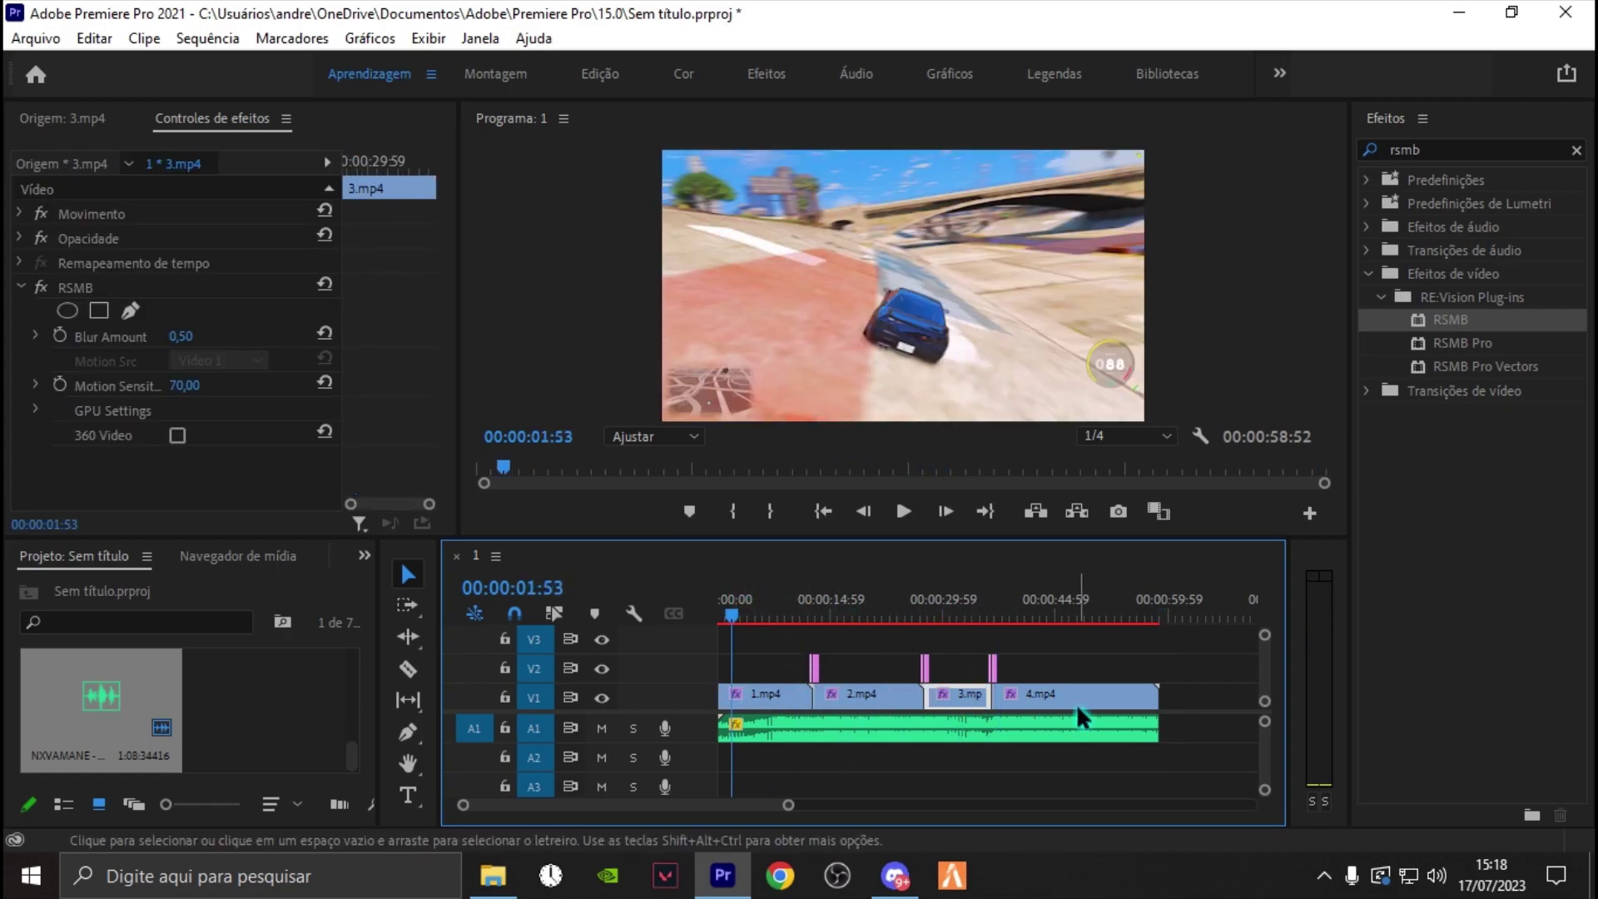
{"action": "left_click", "coordinate": [1077, 702]}
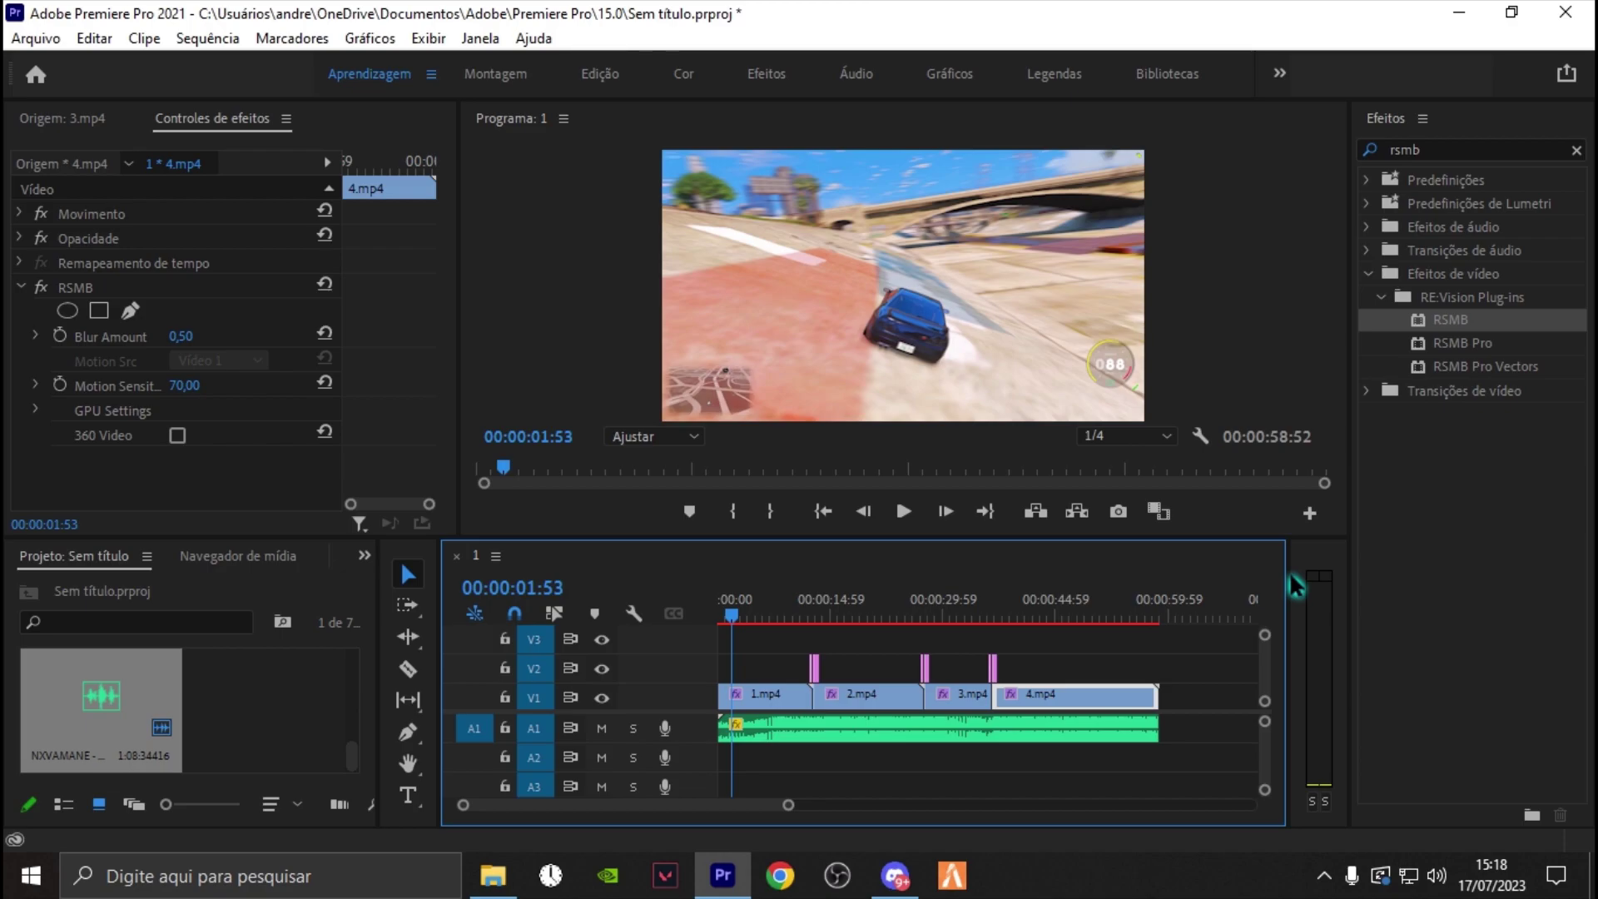
- Marquee-select all four clips on the timeline and open the Arquivo menu
{"action": "left_click", "coordinate": [18, 47]}
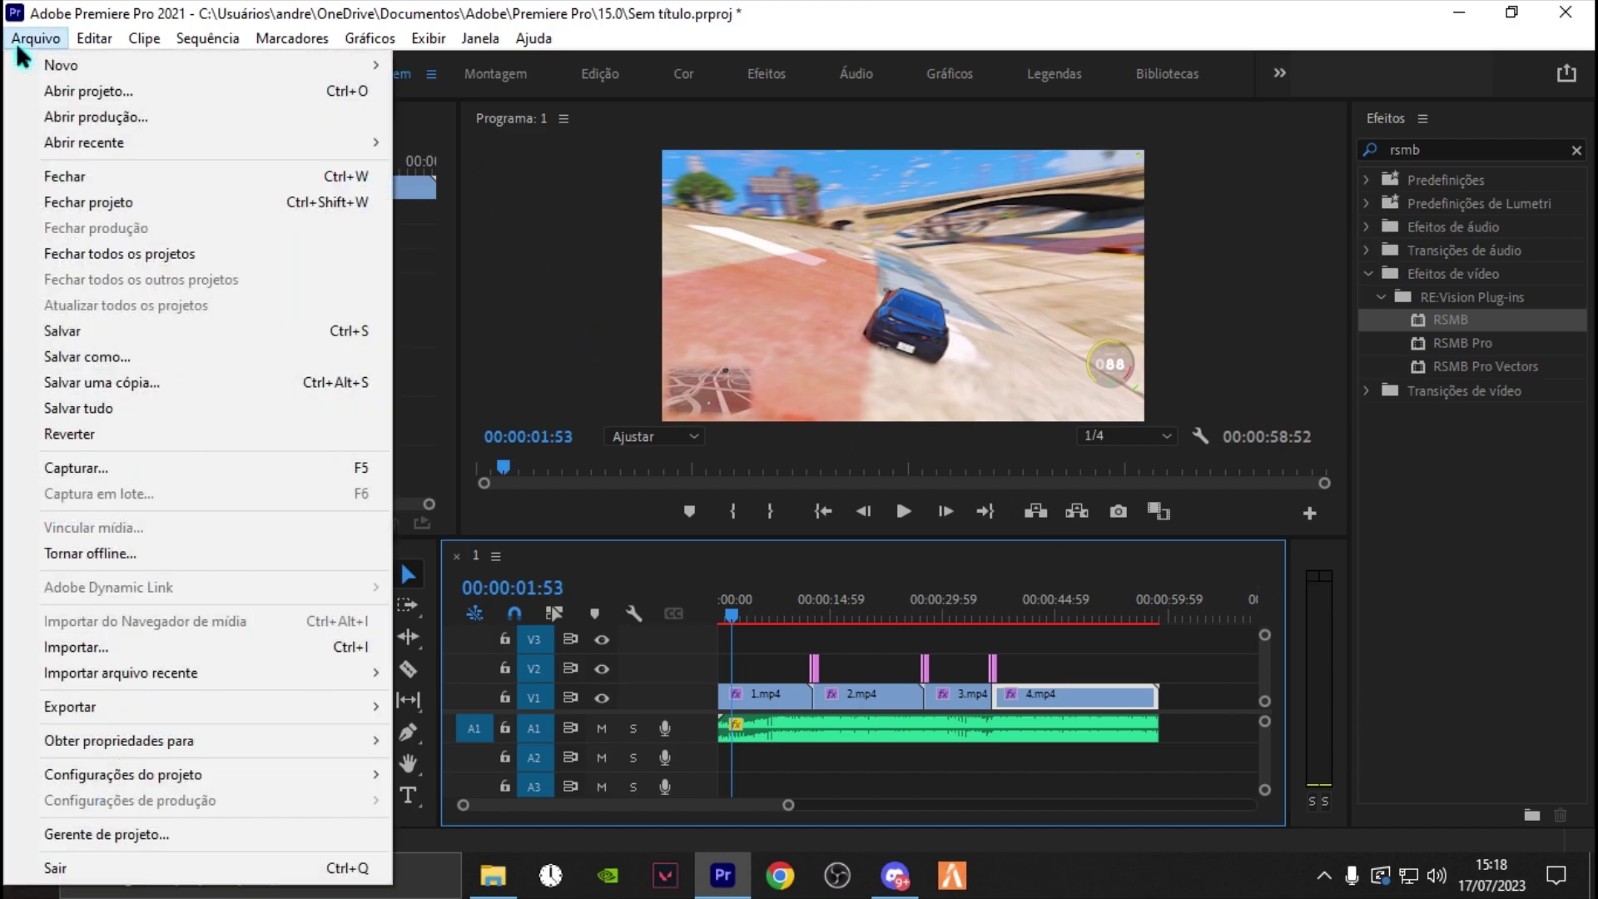
{"action": "mouse_move", "coordinate": [88, 706]}
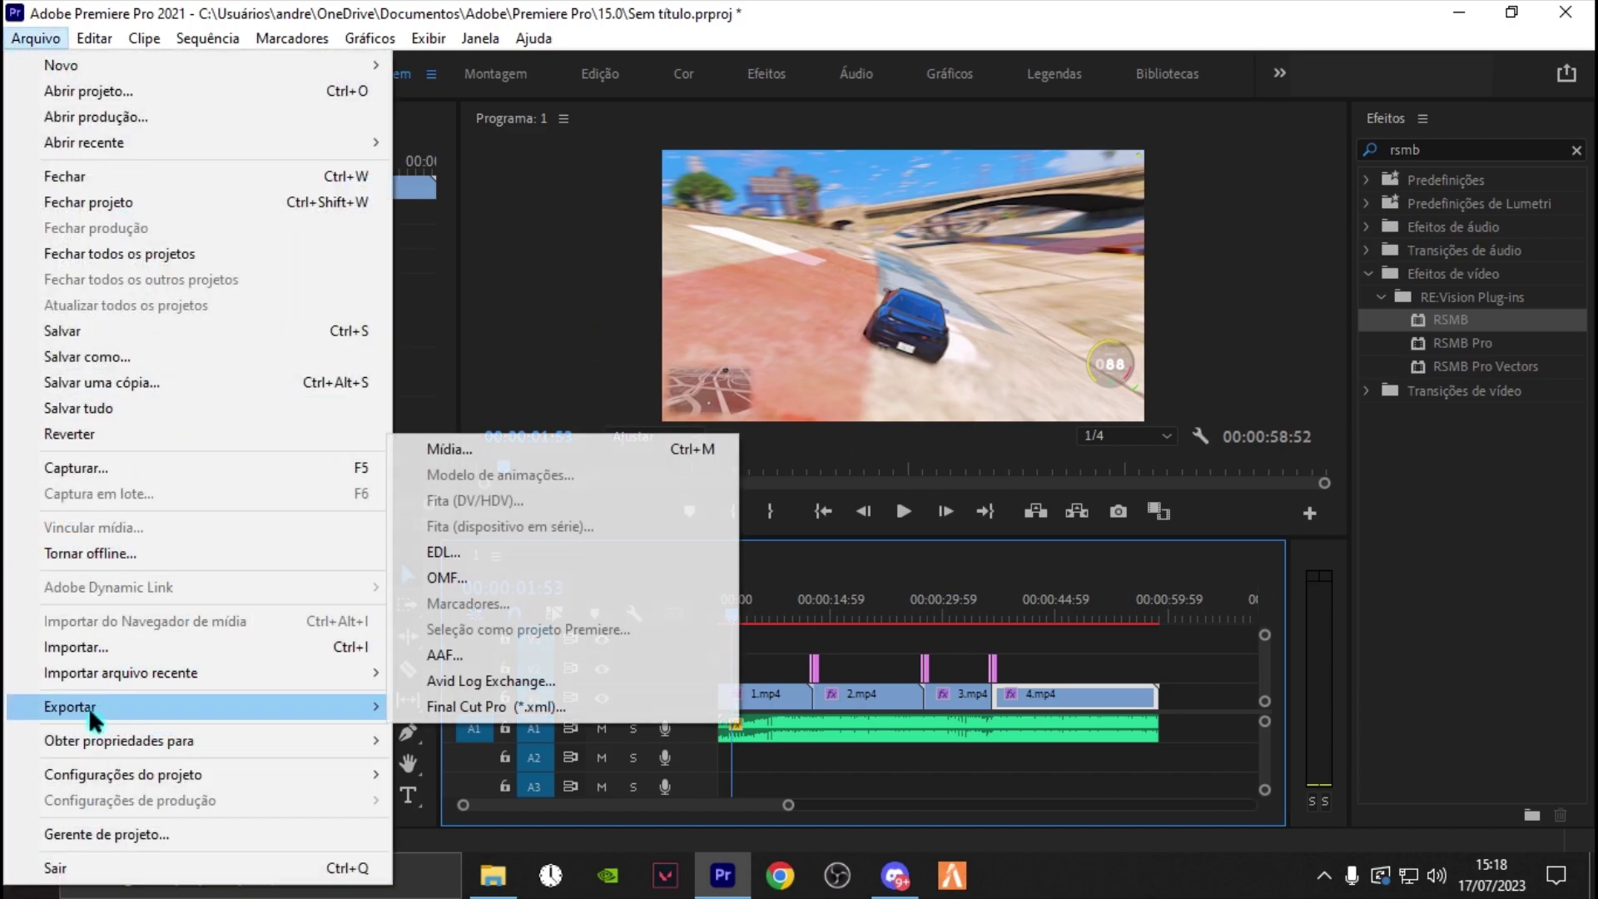
{"action": "left_click", "coordinate": [1020, 670]}
{"action": "left_click_drag", "start_coordinate": [1198, 653], "coordinate": [722, 749]}
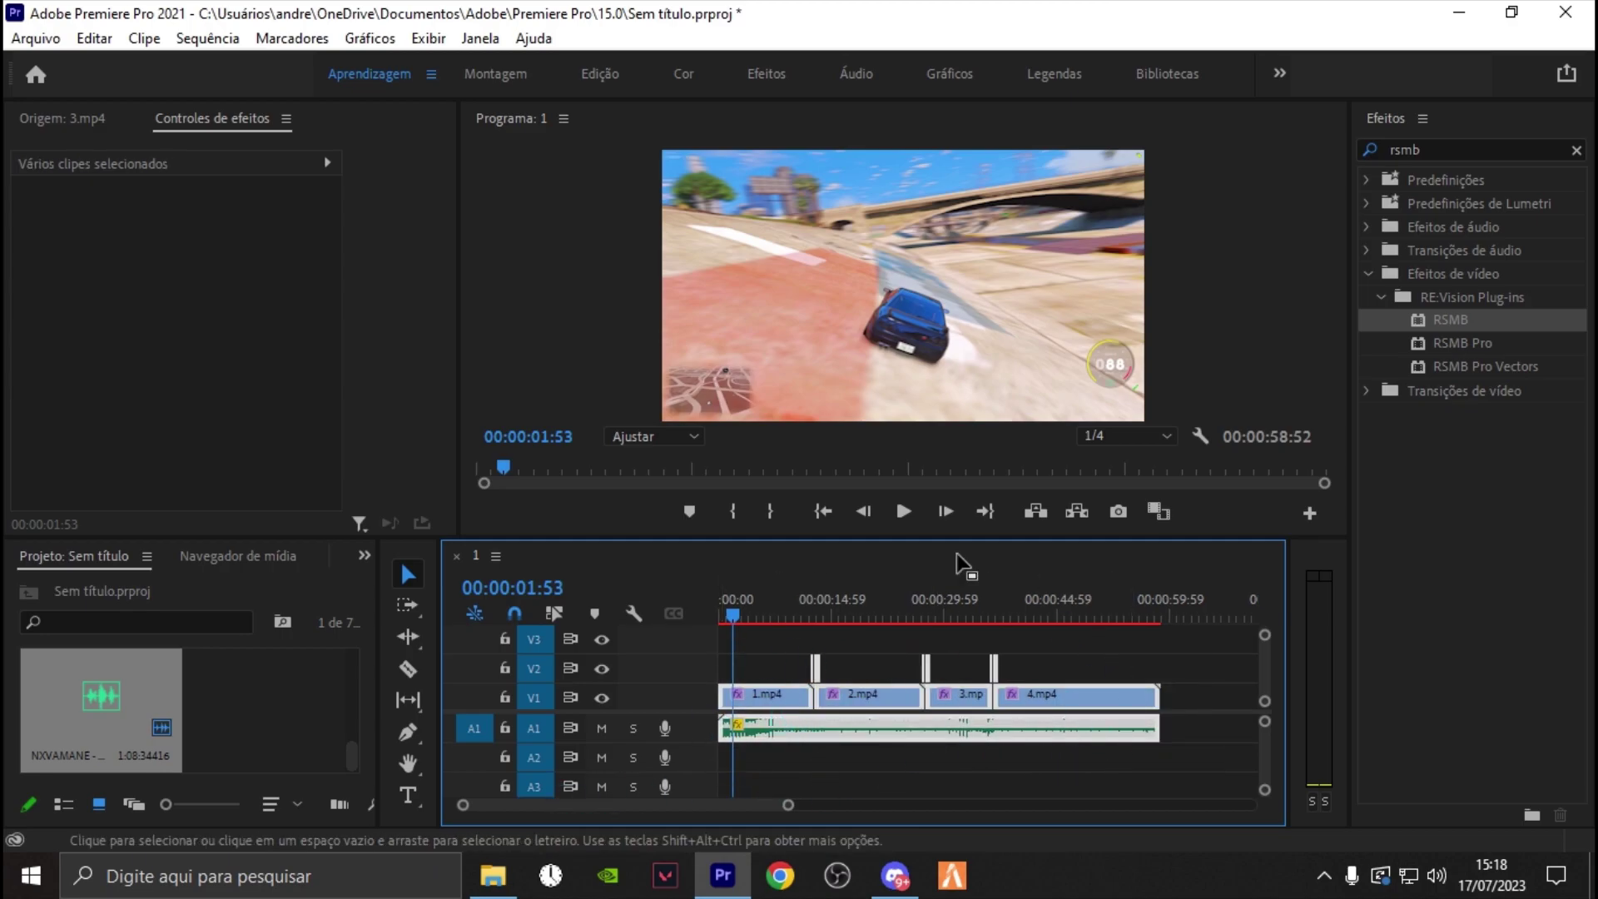
{"action": "left_click", "coordinate": [35, 38]}
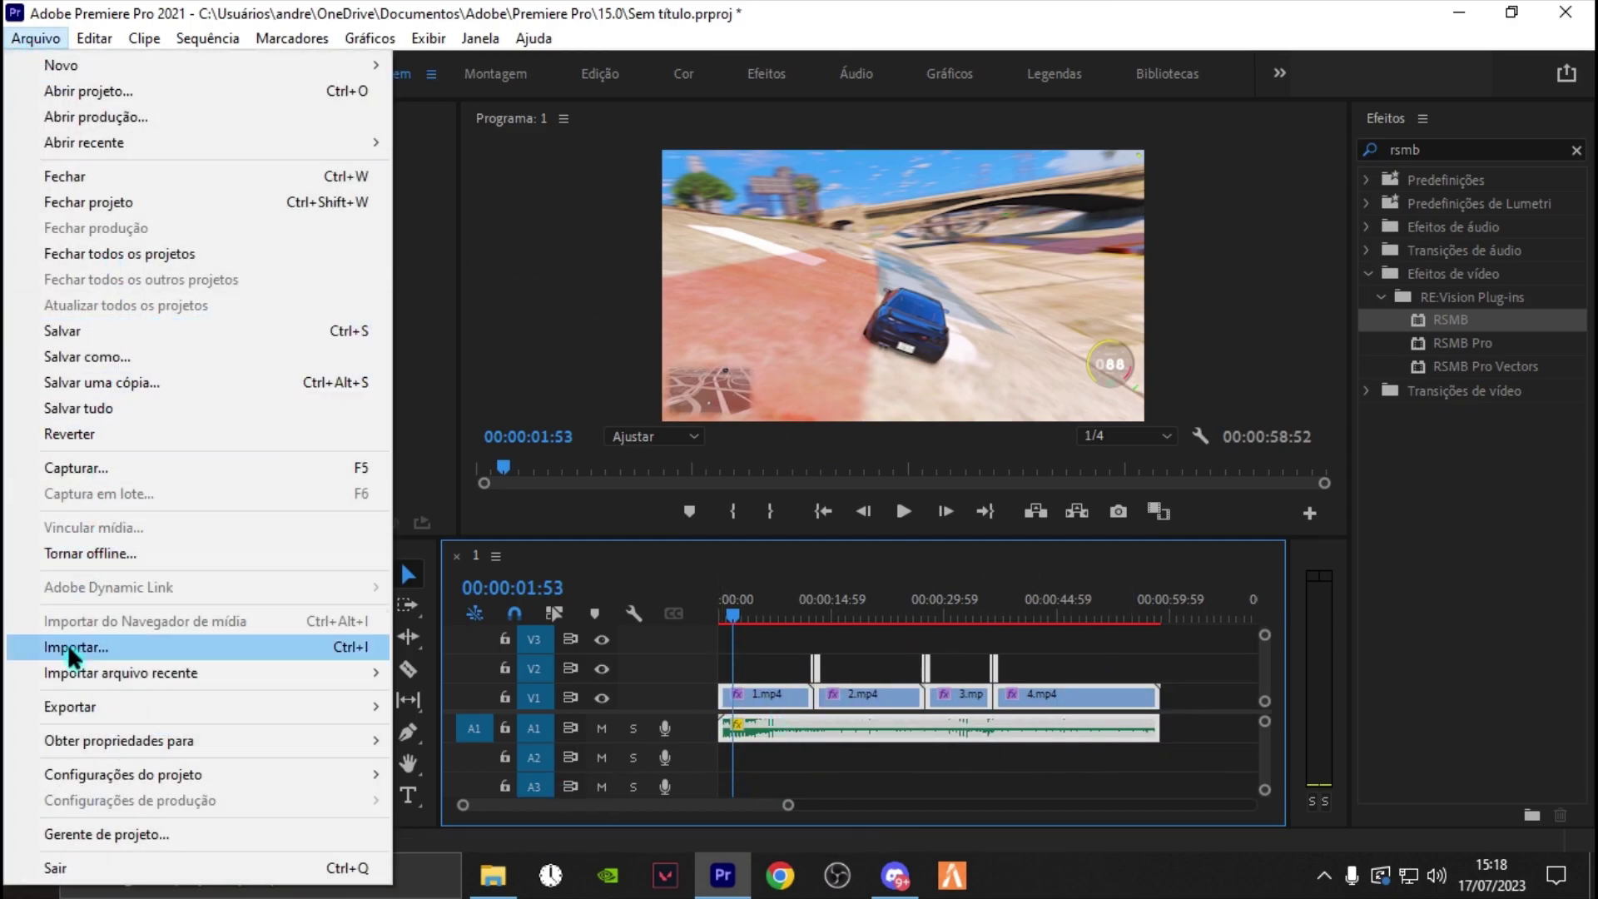
- Open the Export Media settings and scrub through the sequence in the preview
{"action": "mouse_move", "coordinate": [65, 704]}
{"action": "left_click", "coordinate": [482, 444]}
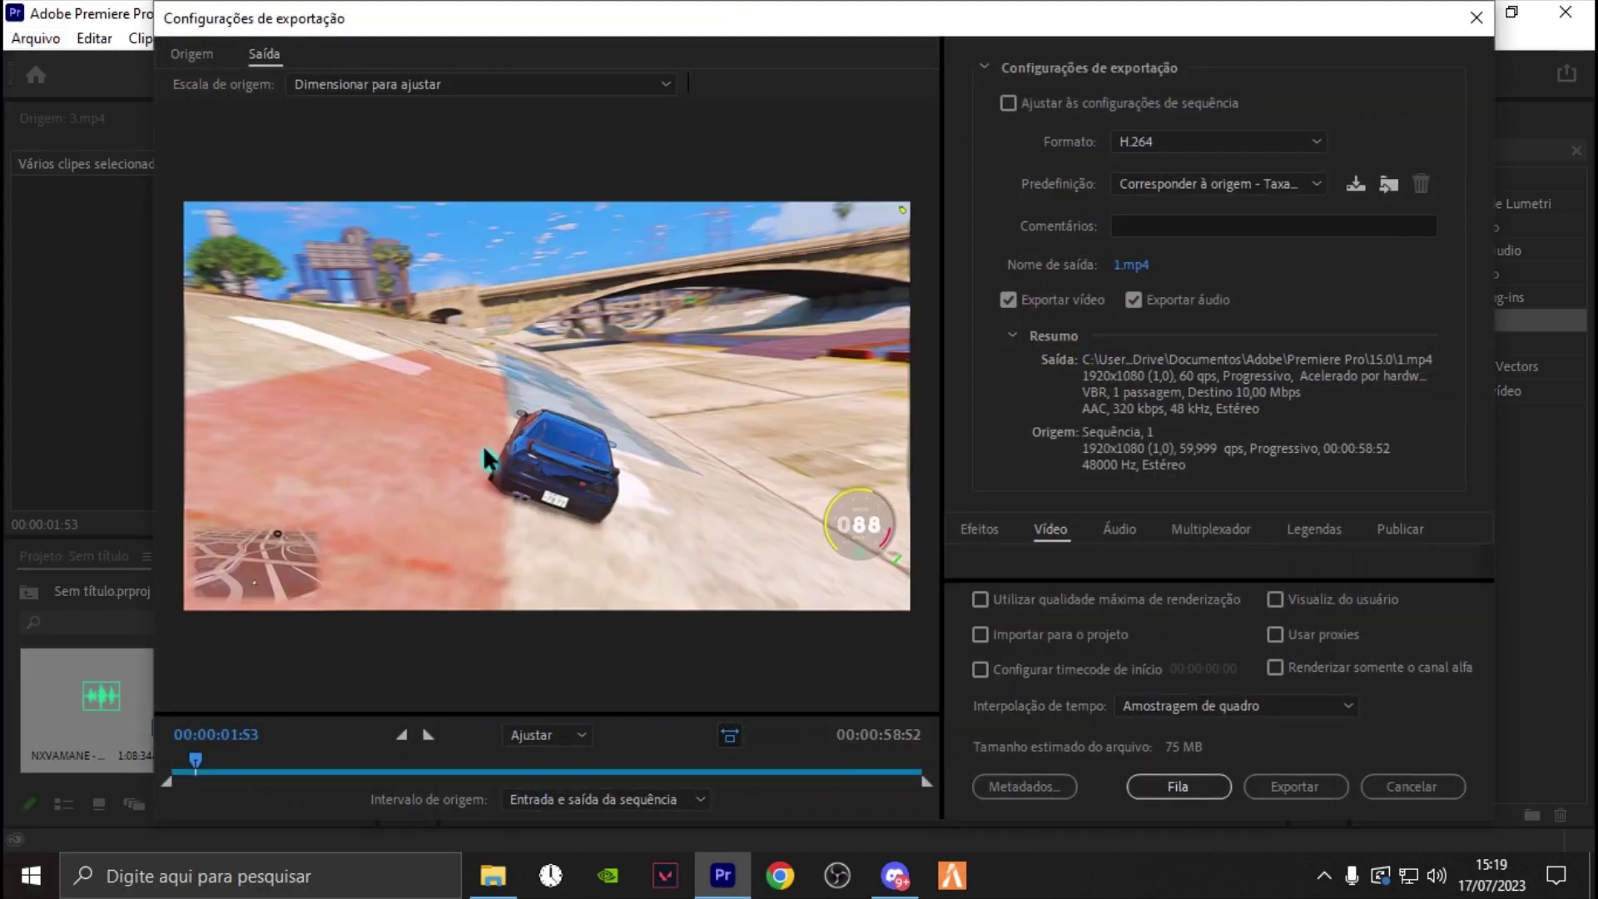
{"action": "left_click_drag", "start_coordinate": [196, 758], "coordinate": [910, 779]}
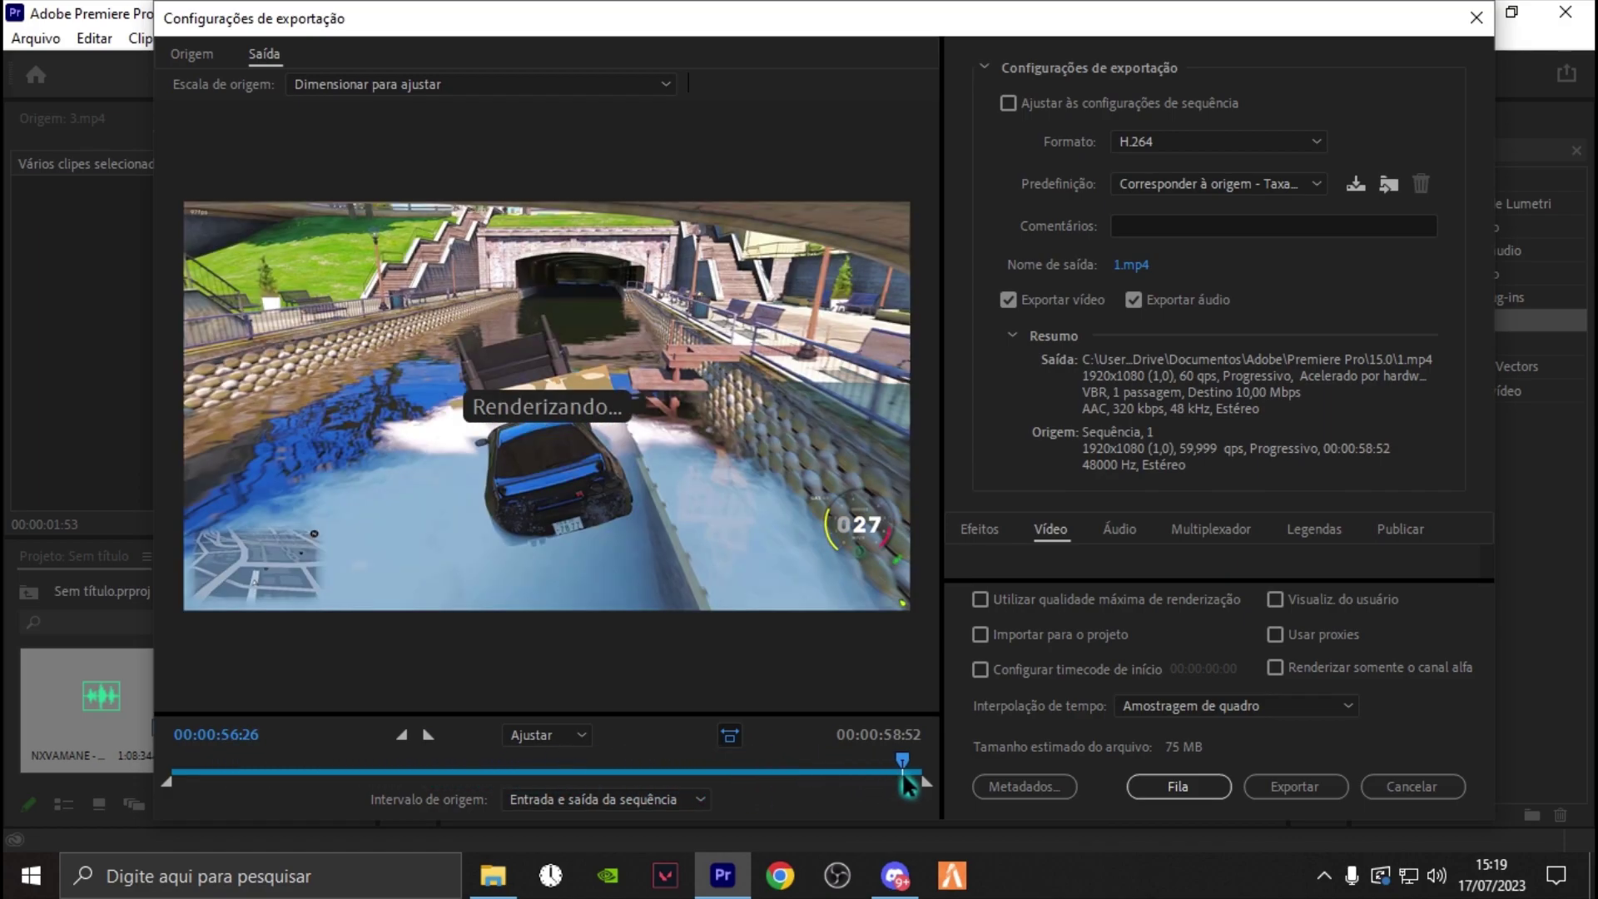
- Turn on maximum render quality and widen the export window on both sides
{"action": "left_click", "coordinate": [980, 600]}
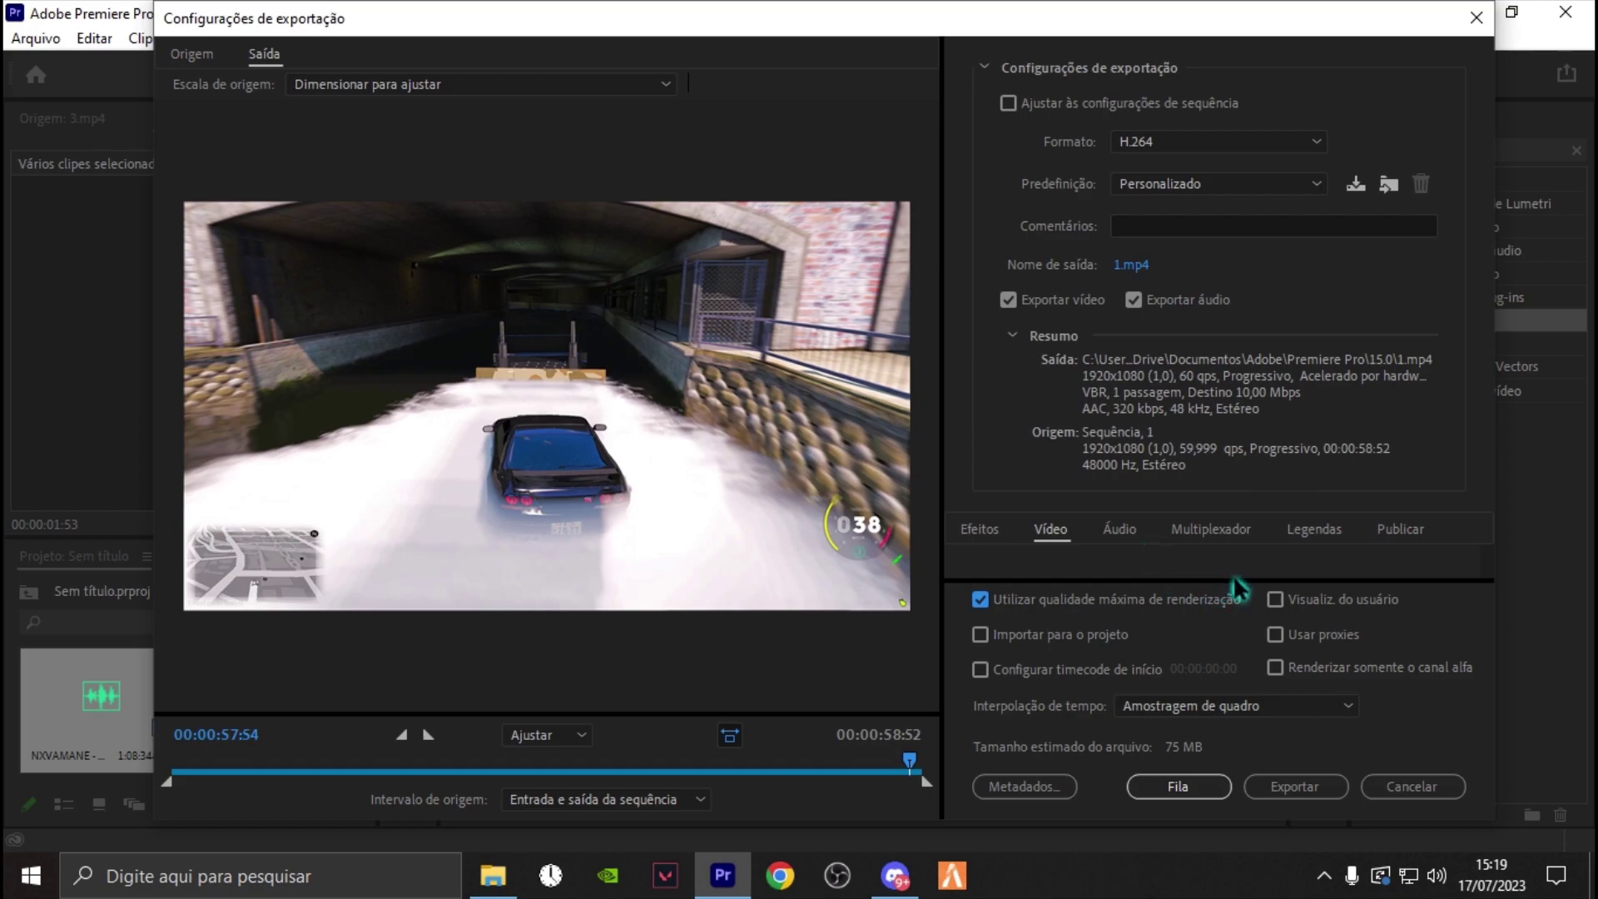
{"action": "scroll", "coordinate": [1222, 574], "scroll_direction": "down", "scroll_amount": 2}
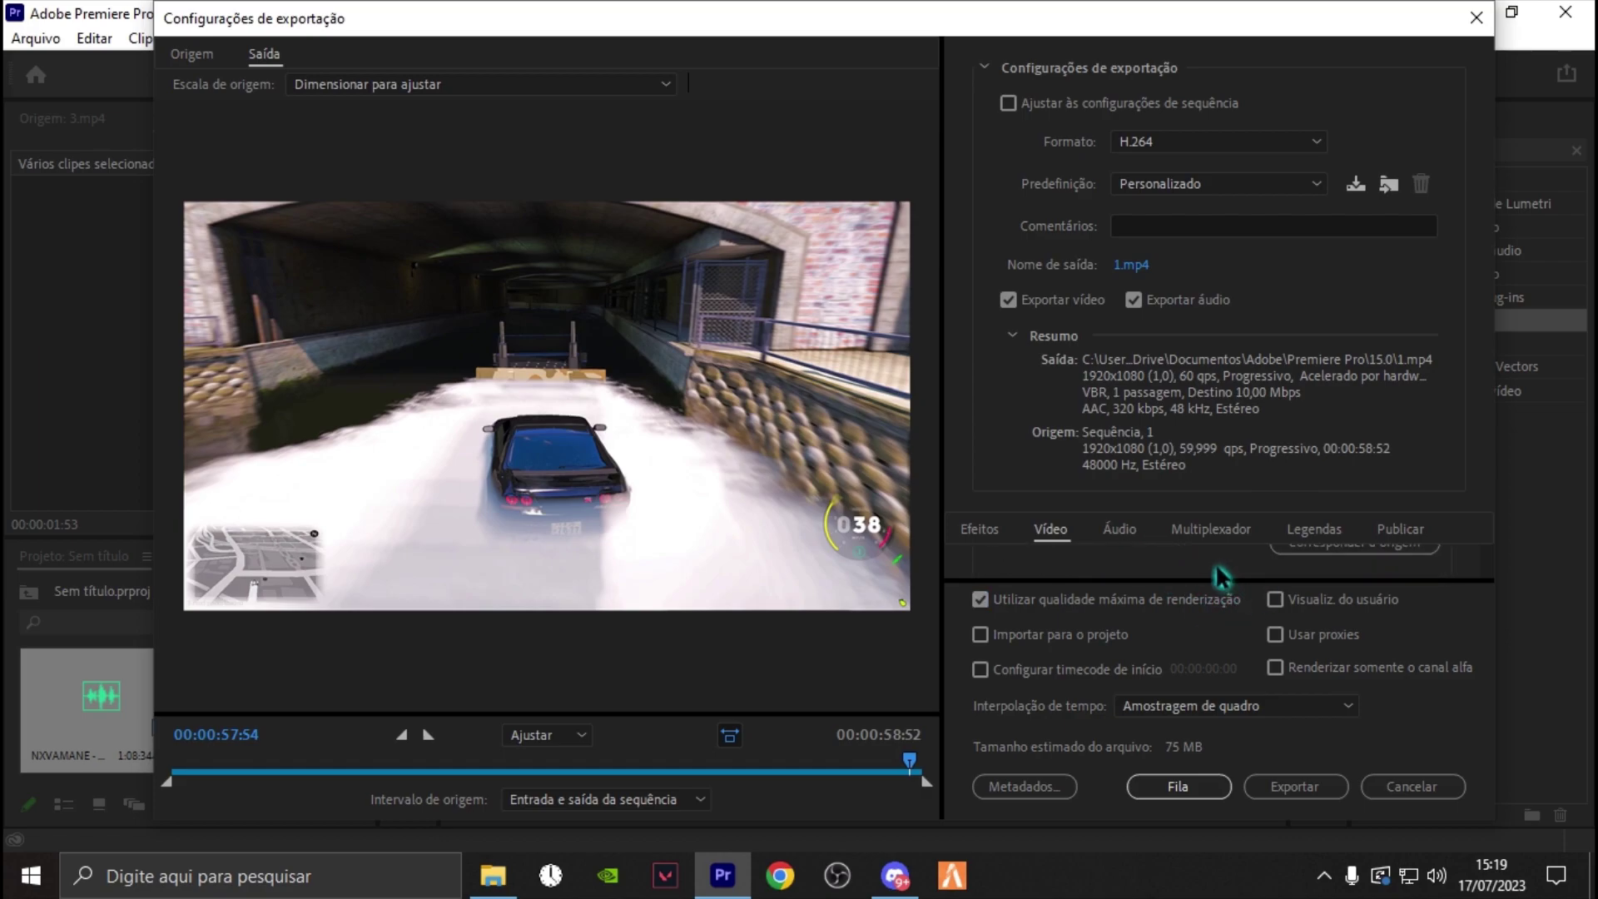
{"action": "scroll", "coordinate": [1232, 576], "scroll_direction": "down", "scroll_amount": 2}
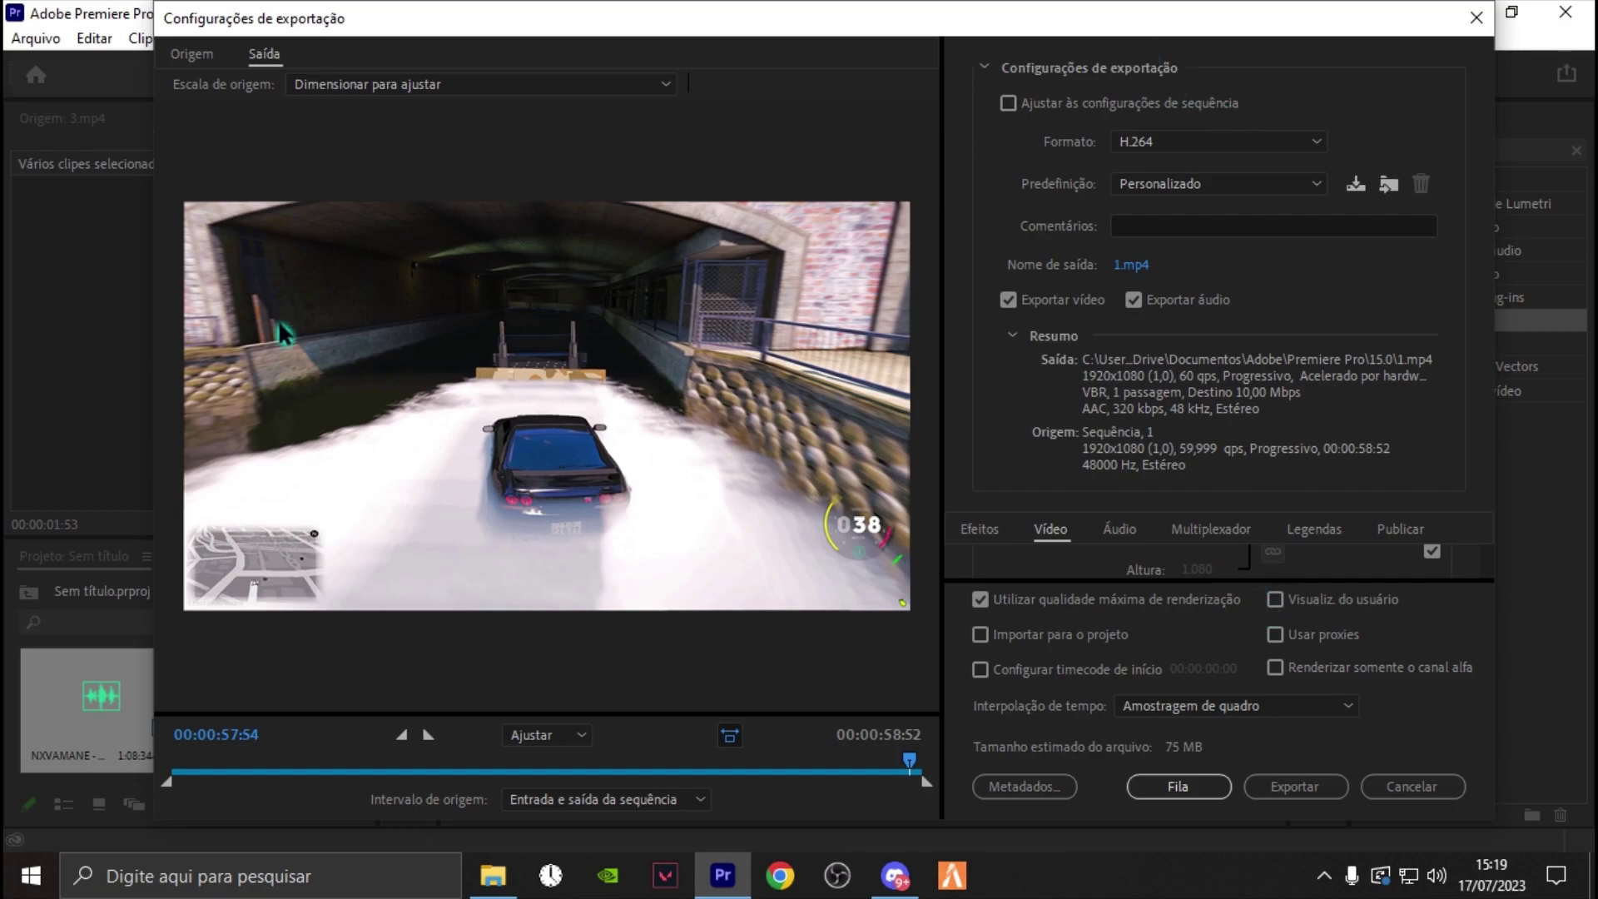
{"action": "left_click_drag", "start_coordinate": [129, 431], "coordinate": [4, 432]}
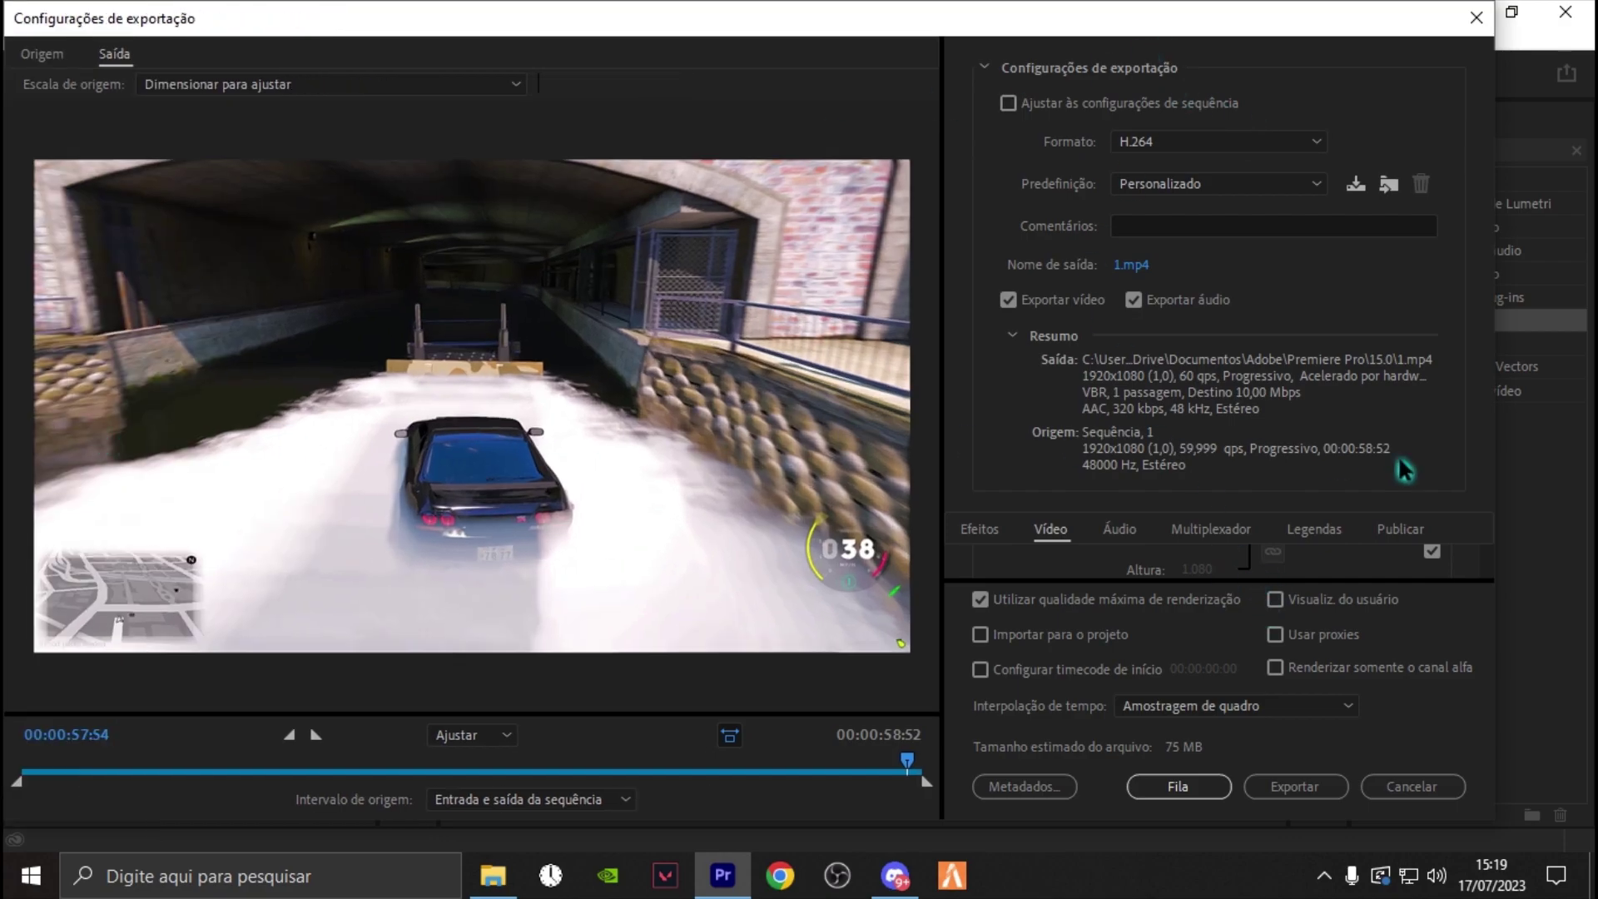
{"action": "left_click_drag", "start_coordinate": [1498, 456], "coordinate": [1589, 447]}
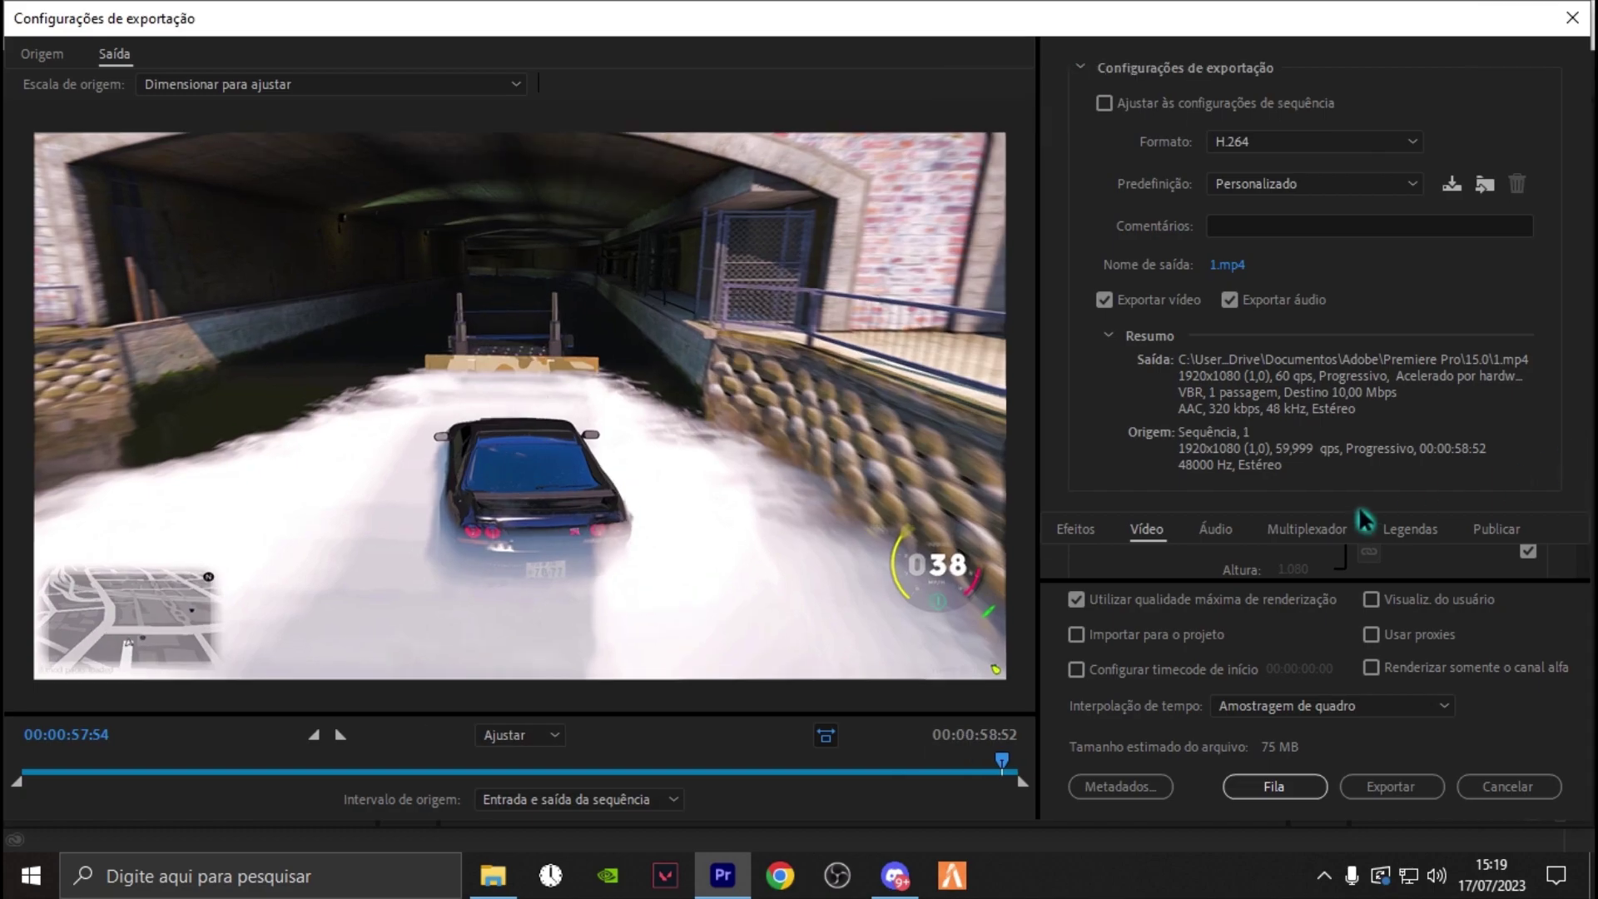
- Collapse the export summary and keep the video frame rate at 60 fps
{"action": "left_click", "coordinate": [1080, 71]}
{"action": "scroll", "coordinate": [1324, 296], "scroll_direction": "up", "scroll_amount": 2}
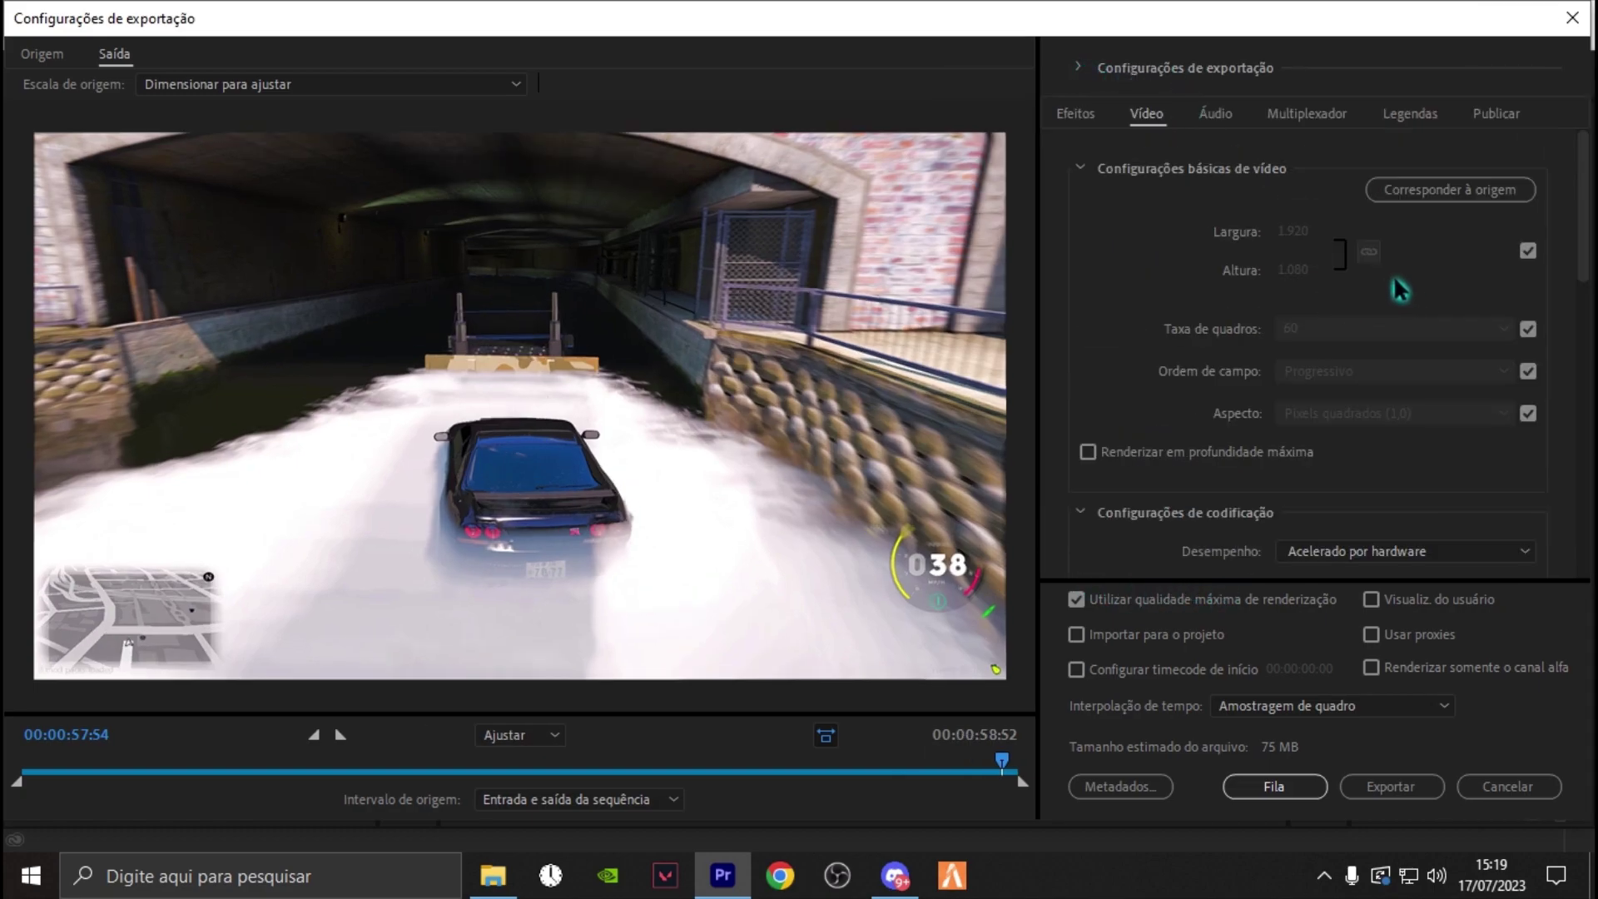
{"action": "left_click_drag", "start_coordinate": [1581, 231], "coordinate": [1588, 281]}
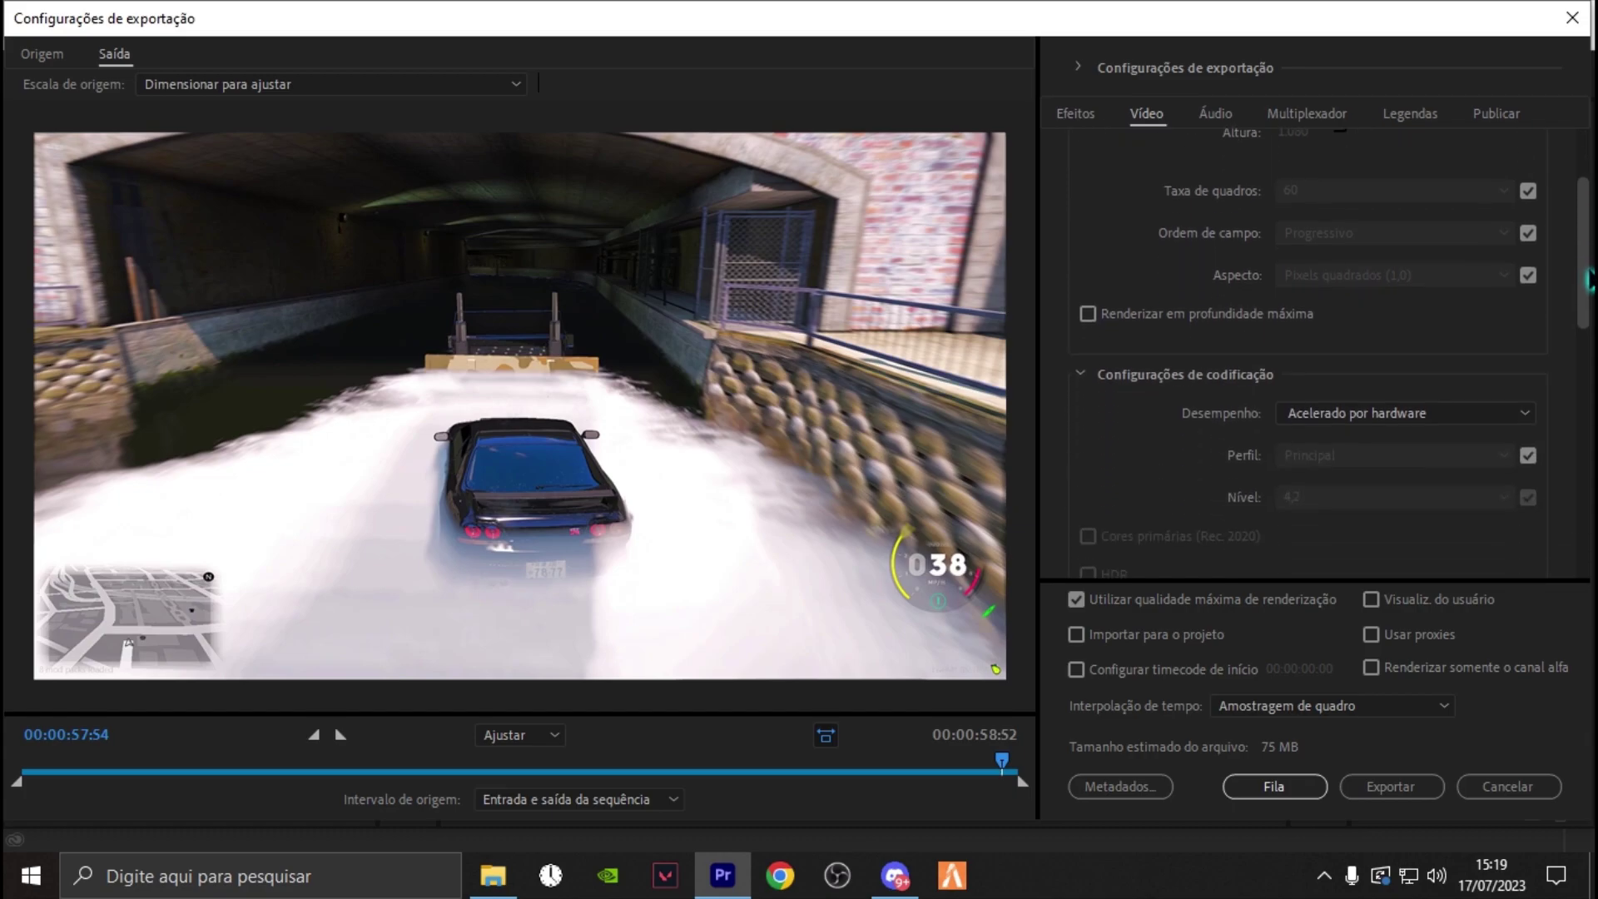
{"action": "scroll", "coordinate": [1588, 281], "scroll_direction": "up", "scroll_amount": 2}
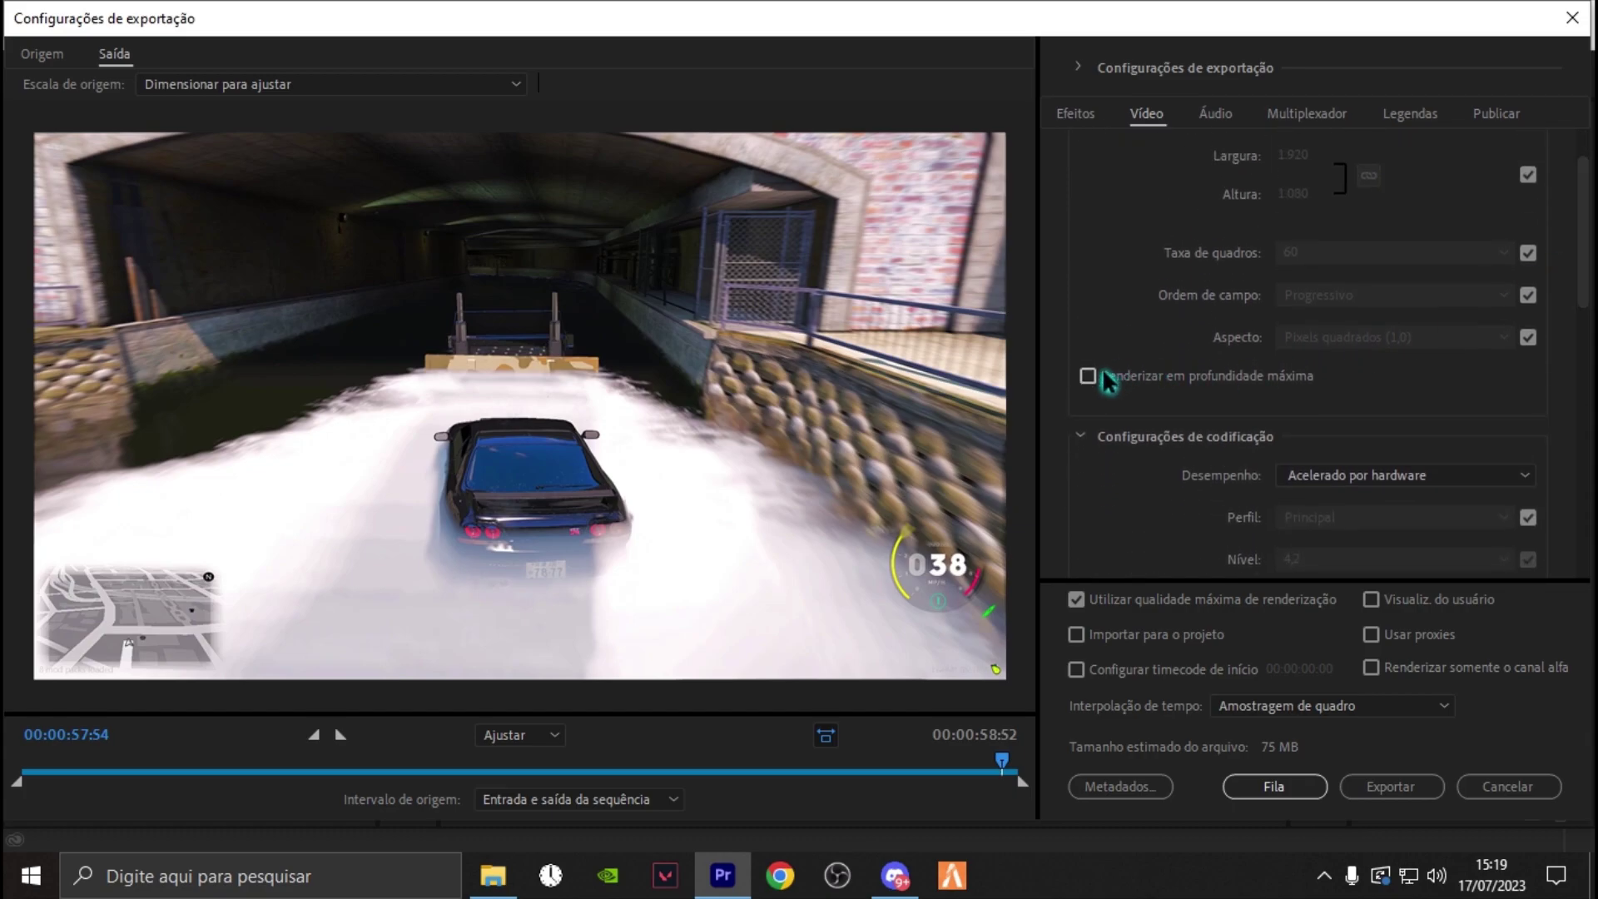
{"action": "scroll", "coordinate": [1381, 392], "scroll_direction": "up", "scroll_amount": 2}
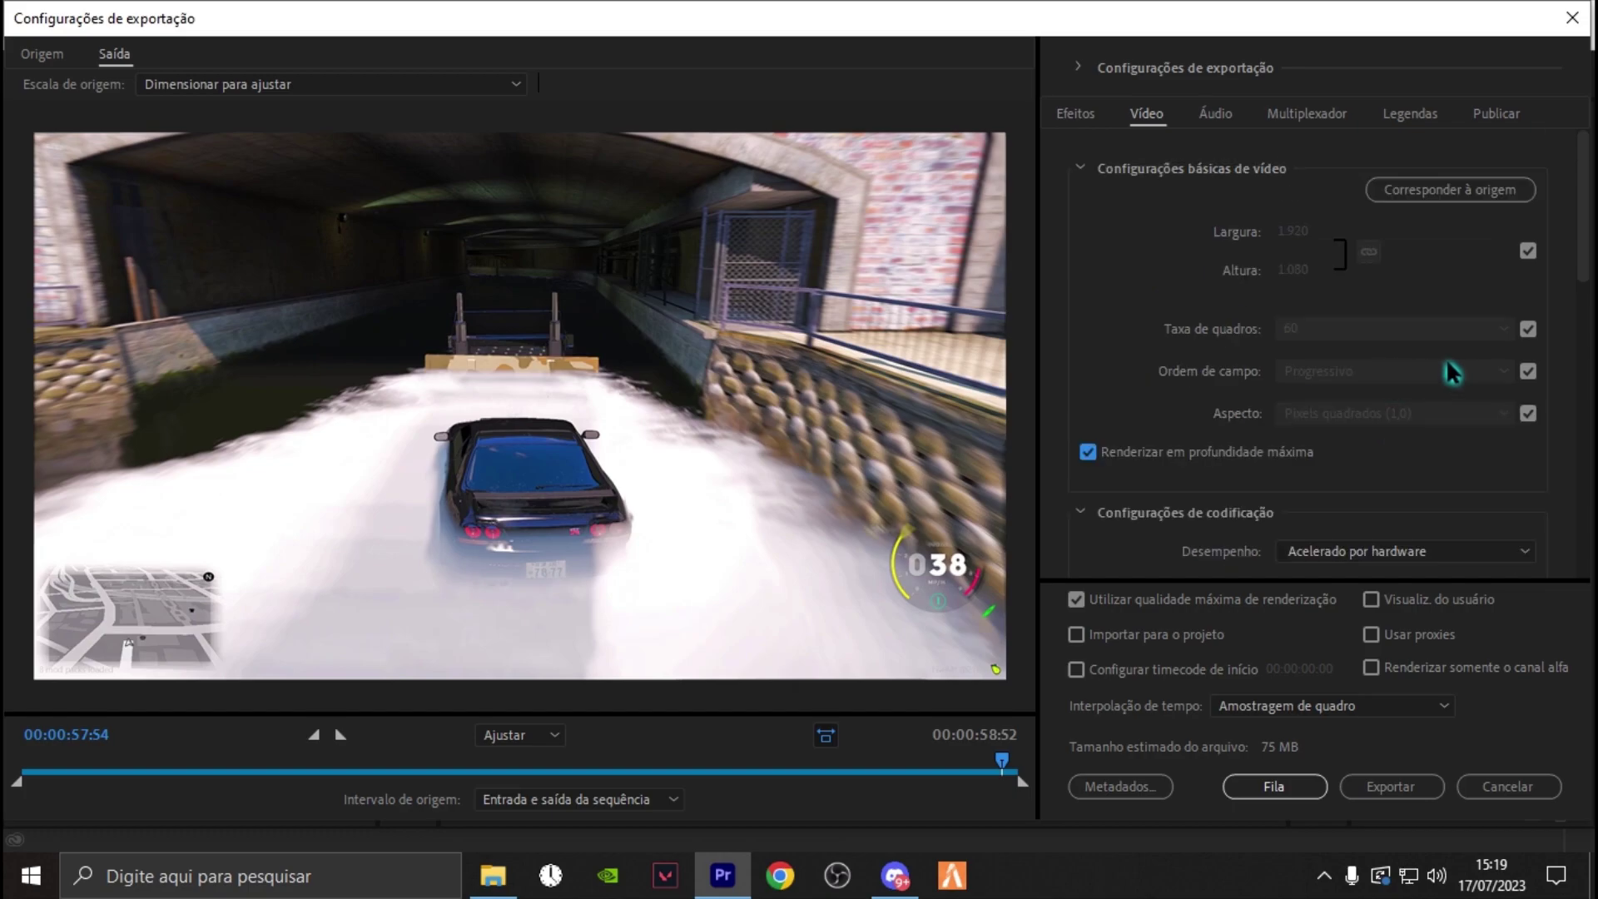
{"action": "left_click", "coordinate": [1528, 329]}
{"action": "left_click", "coordinate": [1317, 331]}
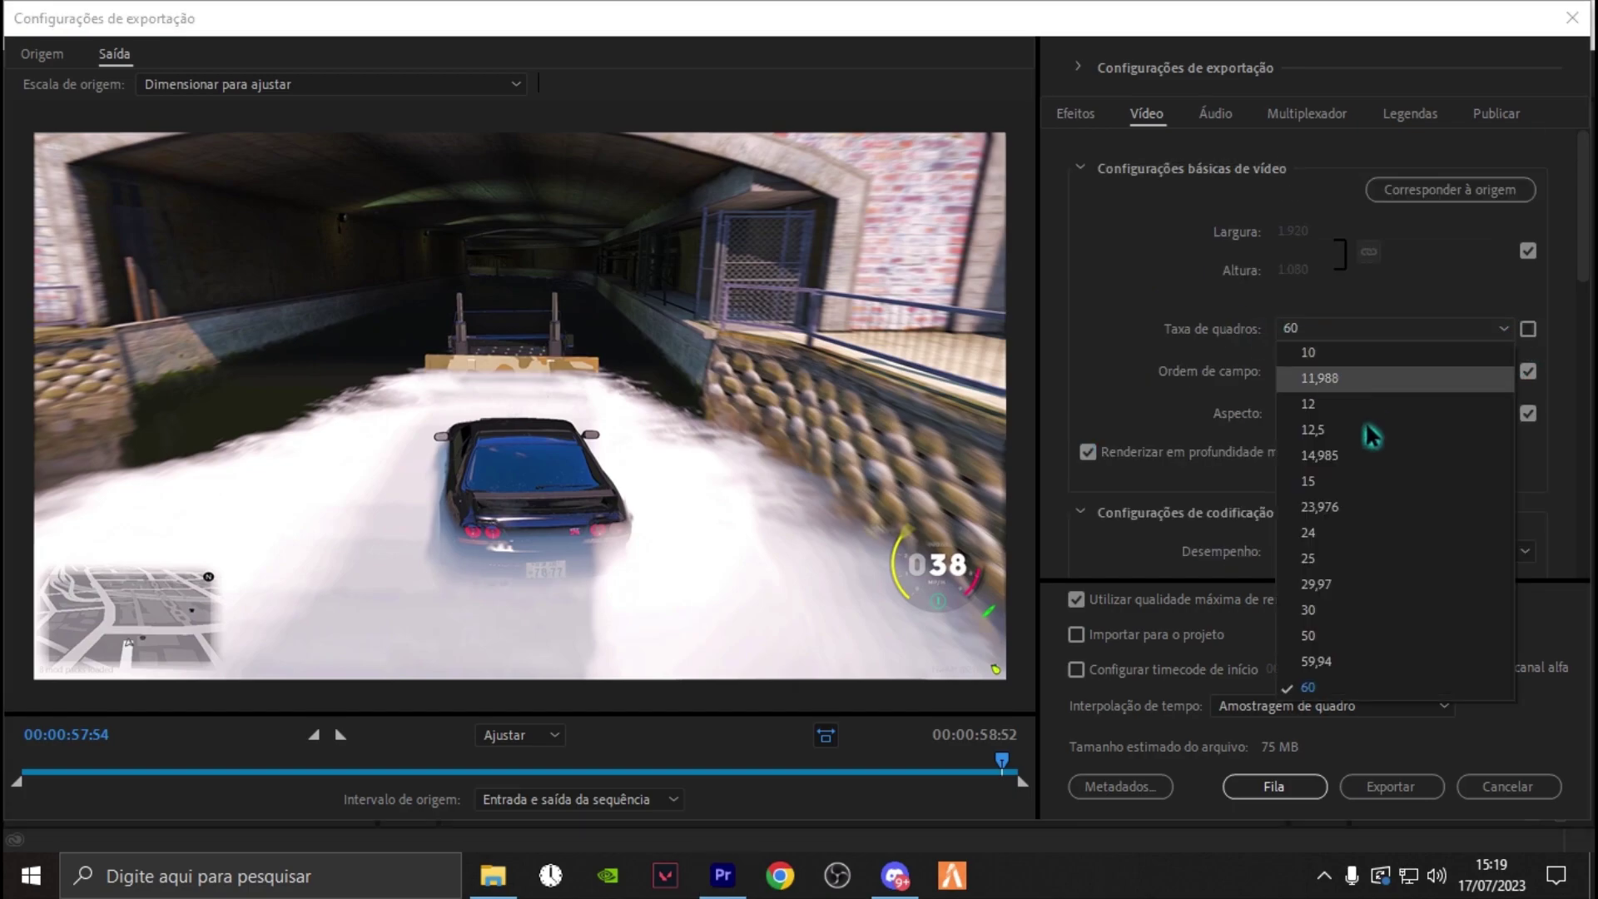
{"action": "left_click", "coordinate": [1313, 330]}
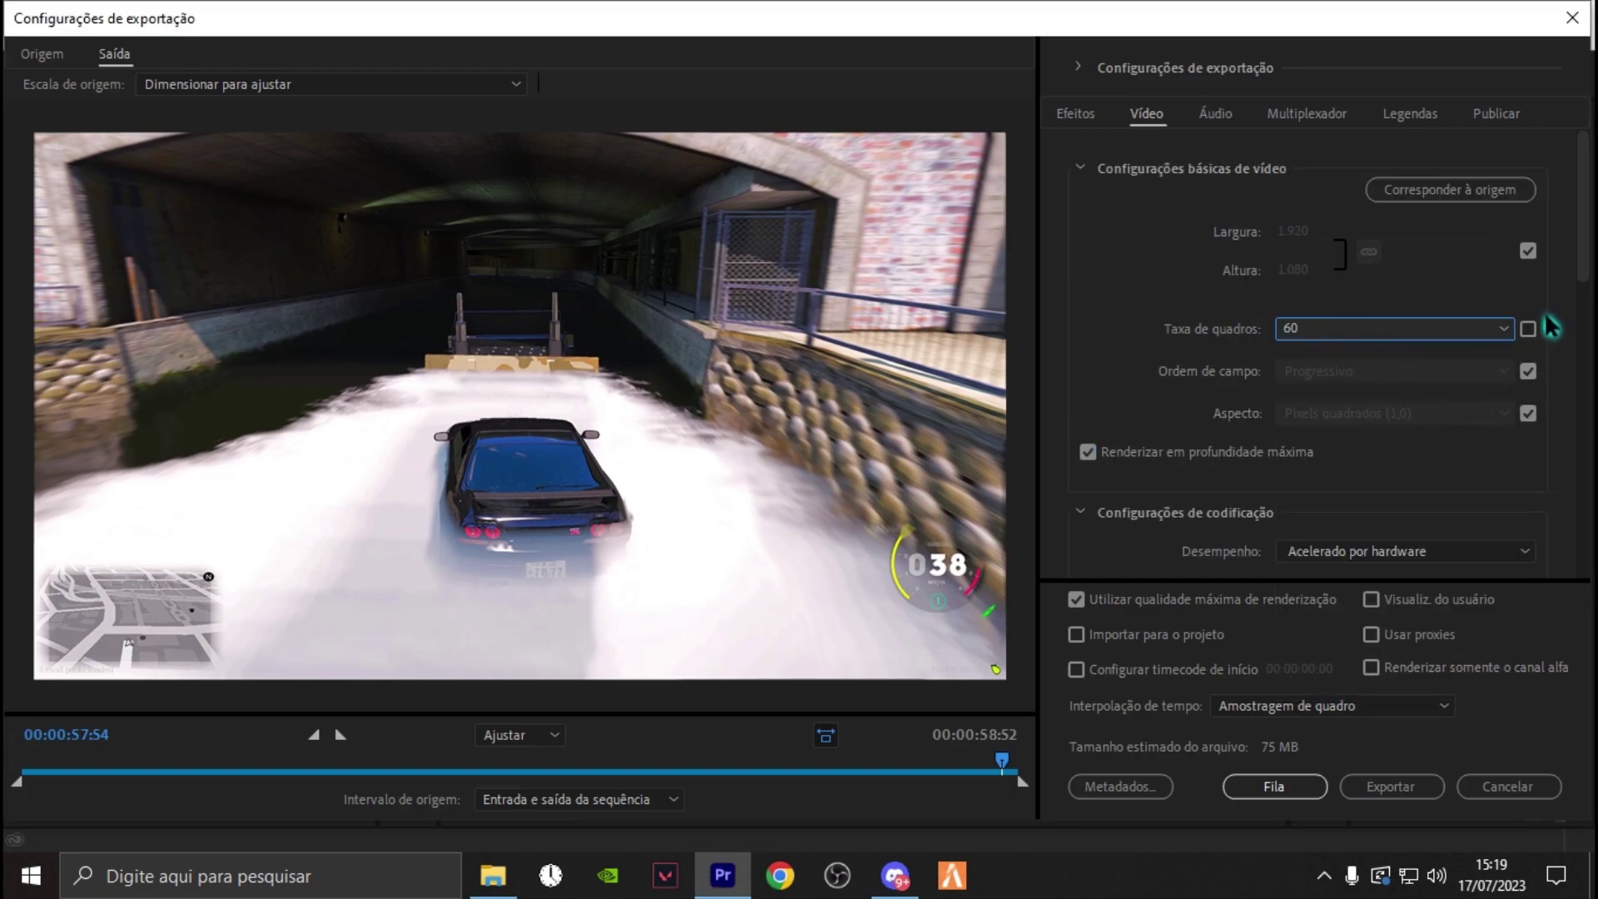
- Raise the target bitrate to 15 Mbps, bringing the estimated size to 112 MB
{"action": "mouse_move", "coordinate": [1582, 249]}
{"action": "left_mouse_down"}
{"action": "mouse_move", "coordinate": [1578, 473]}
{"action": "mouse_move", "coordinate": [1558, 501]}
{"action": "left_mouse_up"}
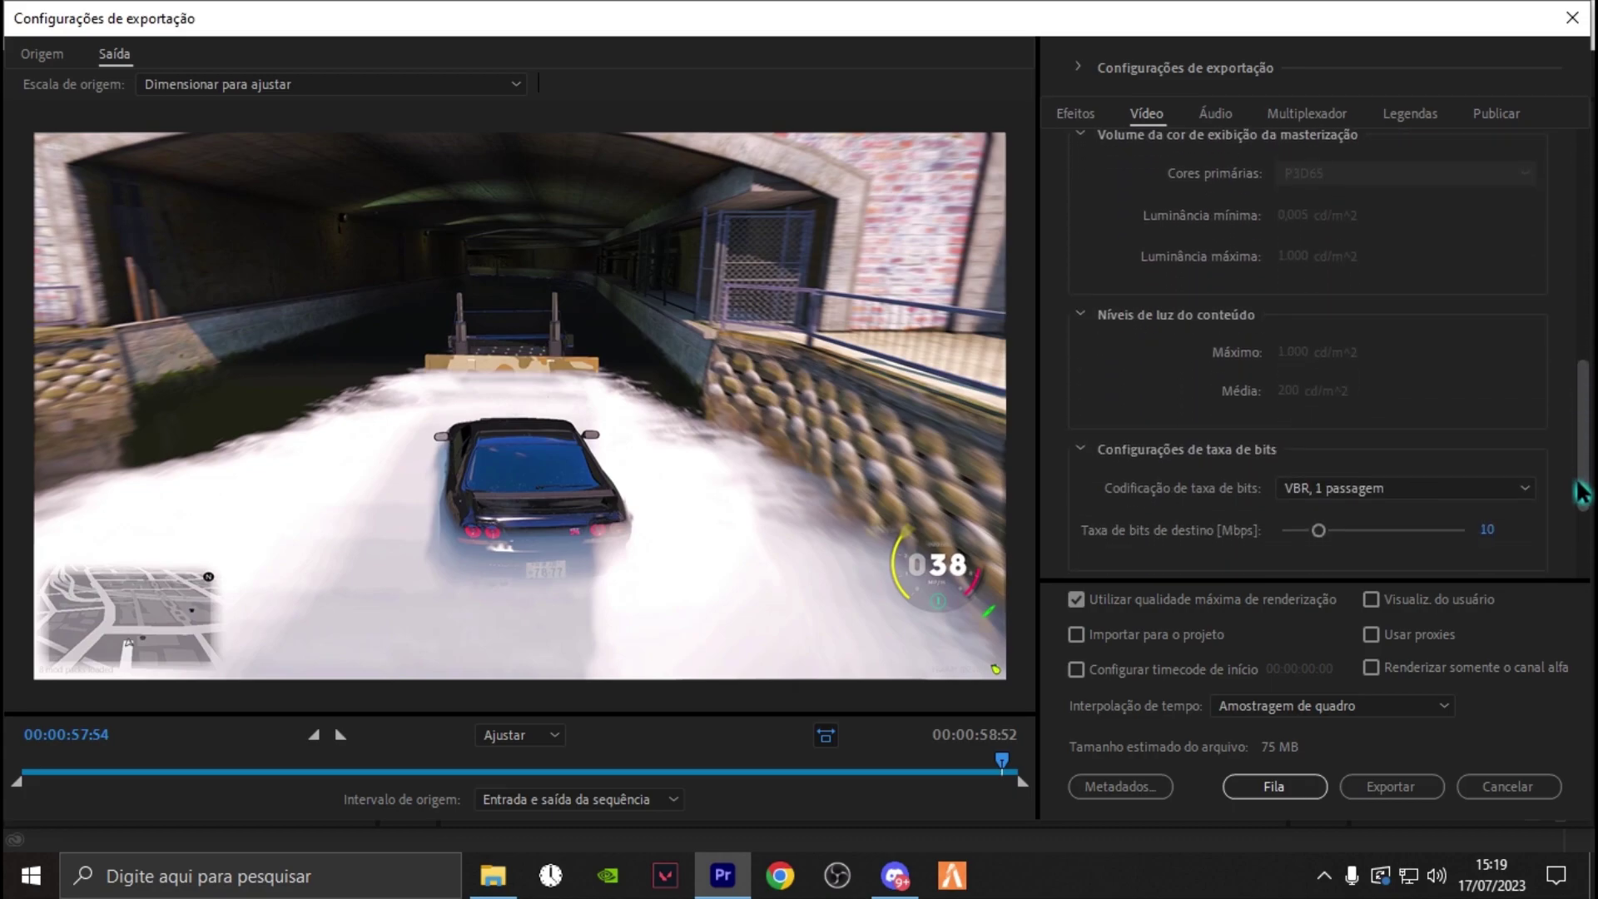
{"action": "left_click", "coordinate": [1488, 467]}
{"action": "type", "text": "15"}
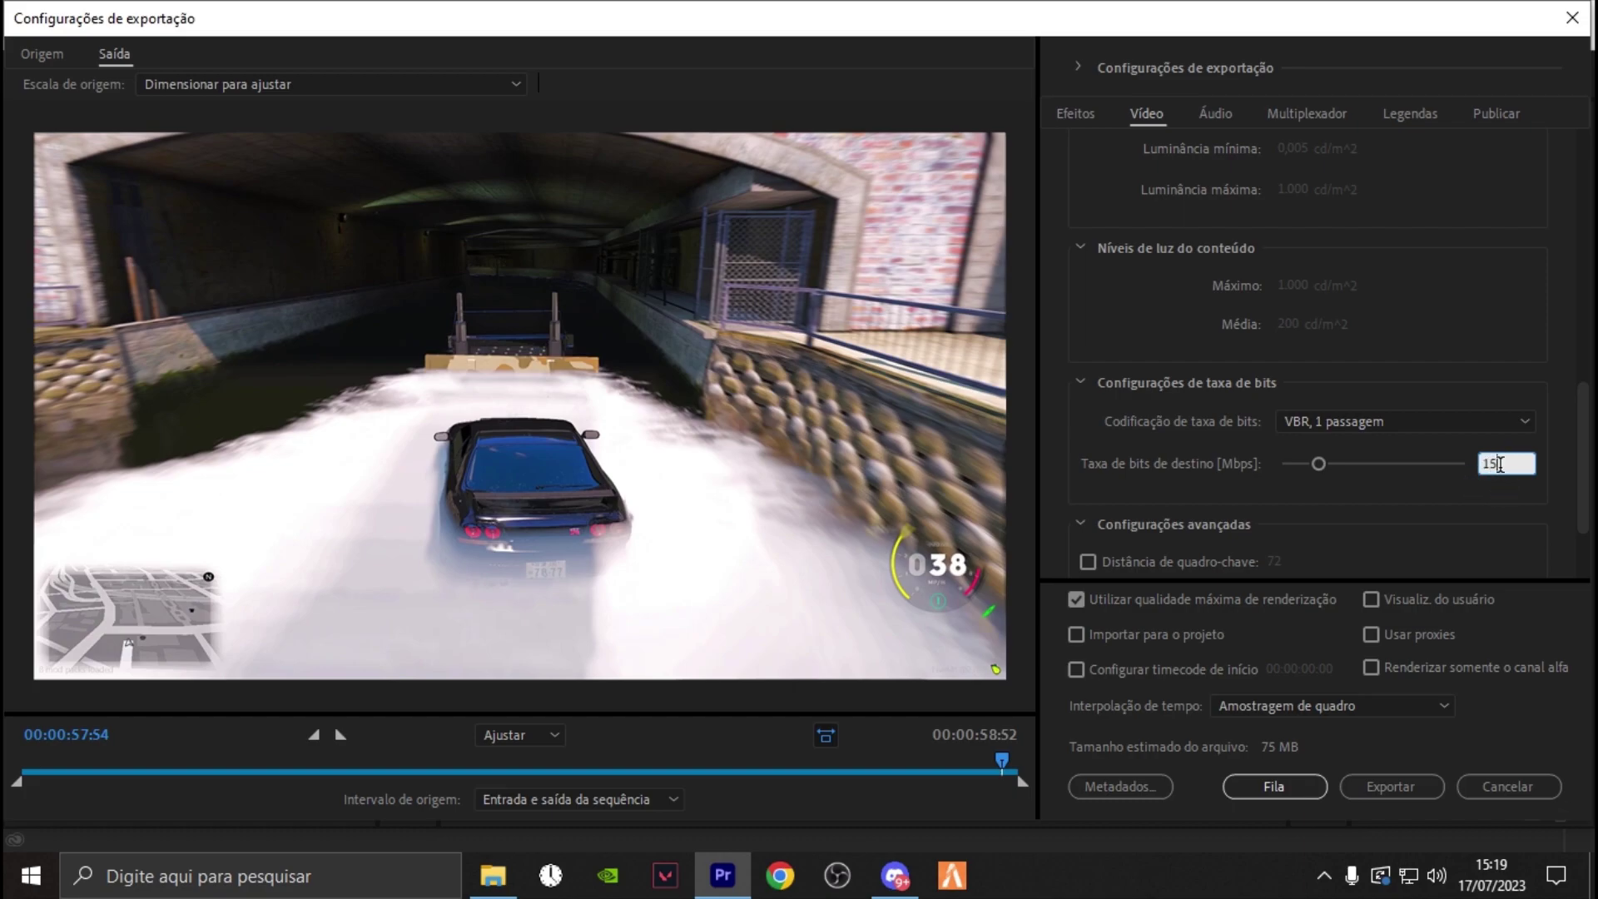
{"action": "key", "text": "Return"}
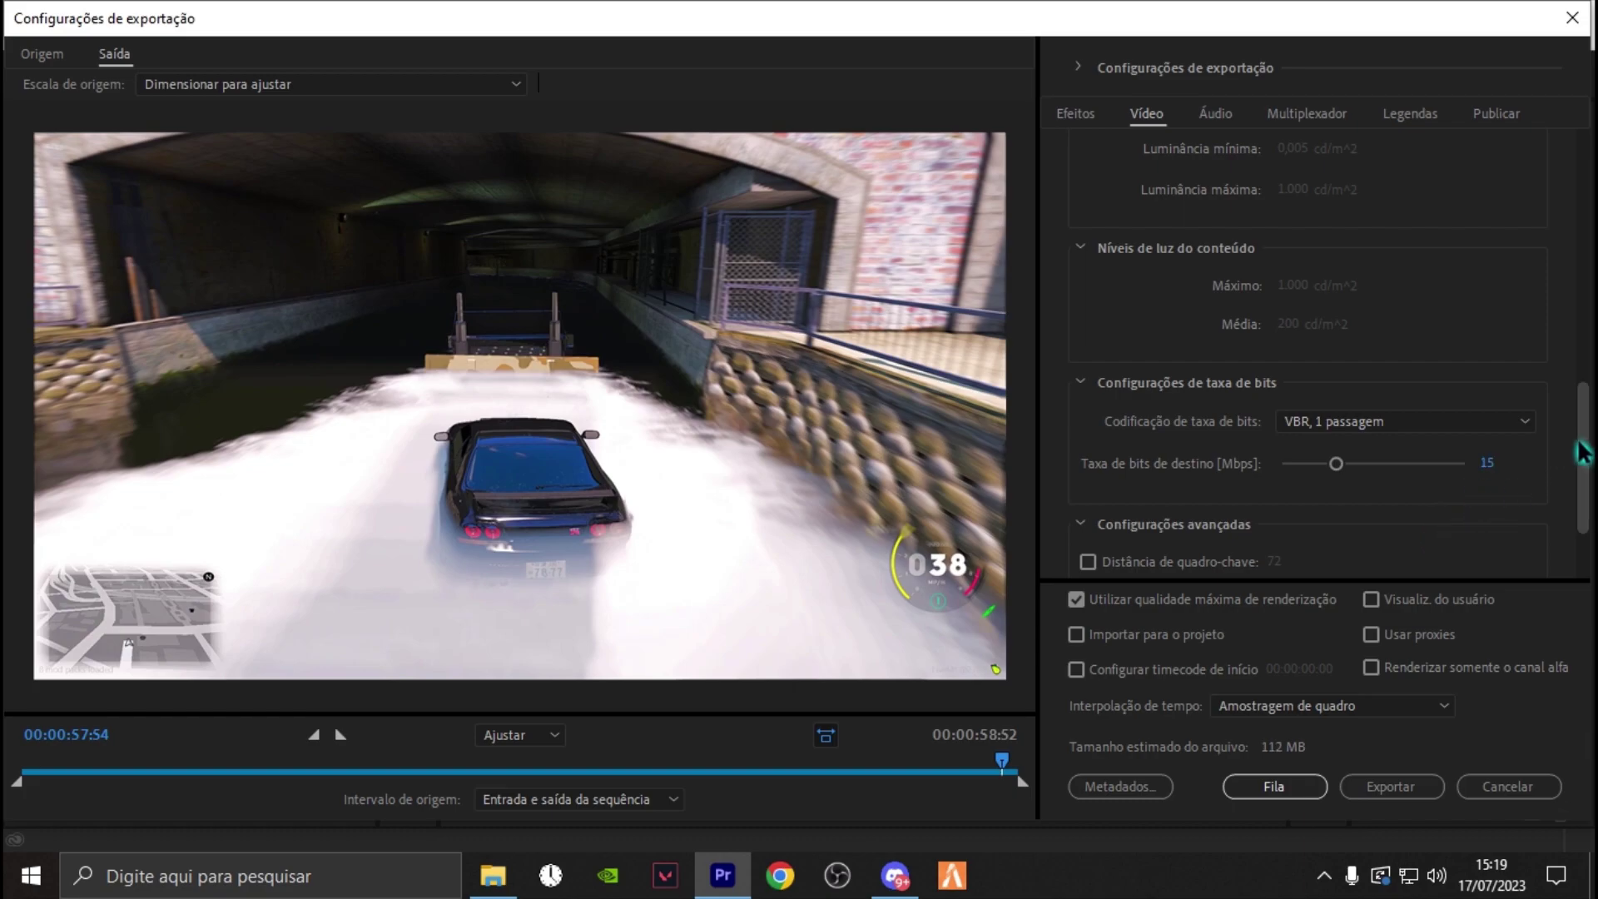
{"action": "left_click_drag", "start_coordinate": [1583, 457], "coordinate": [1580, 171]}
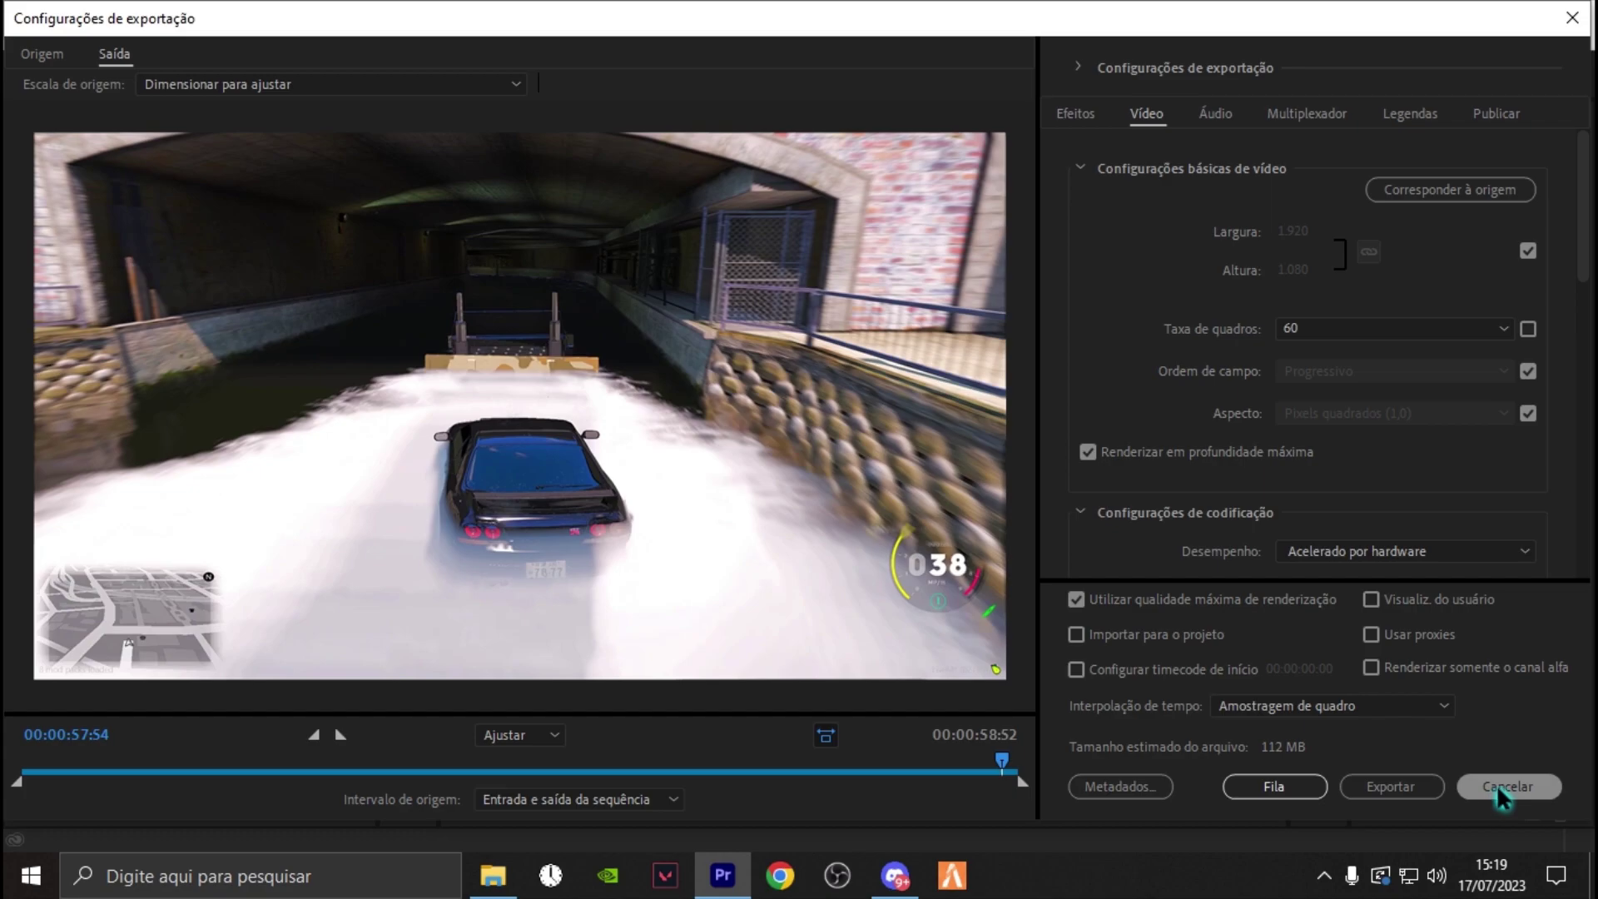
{"action": "left_click", "coordinate": [1084, 70]}
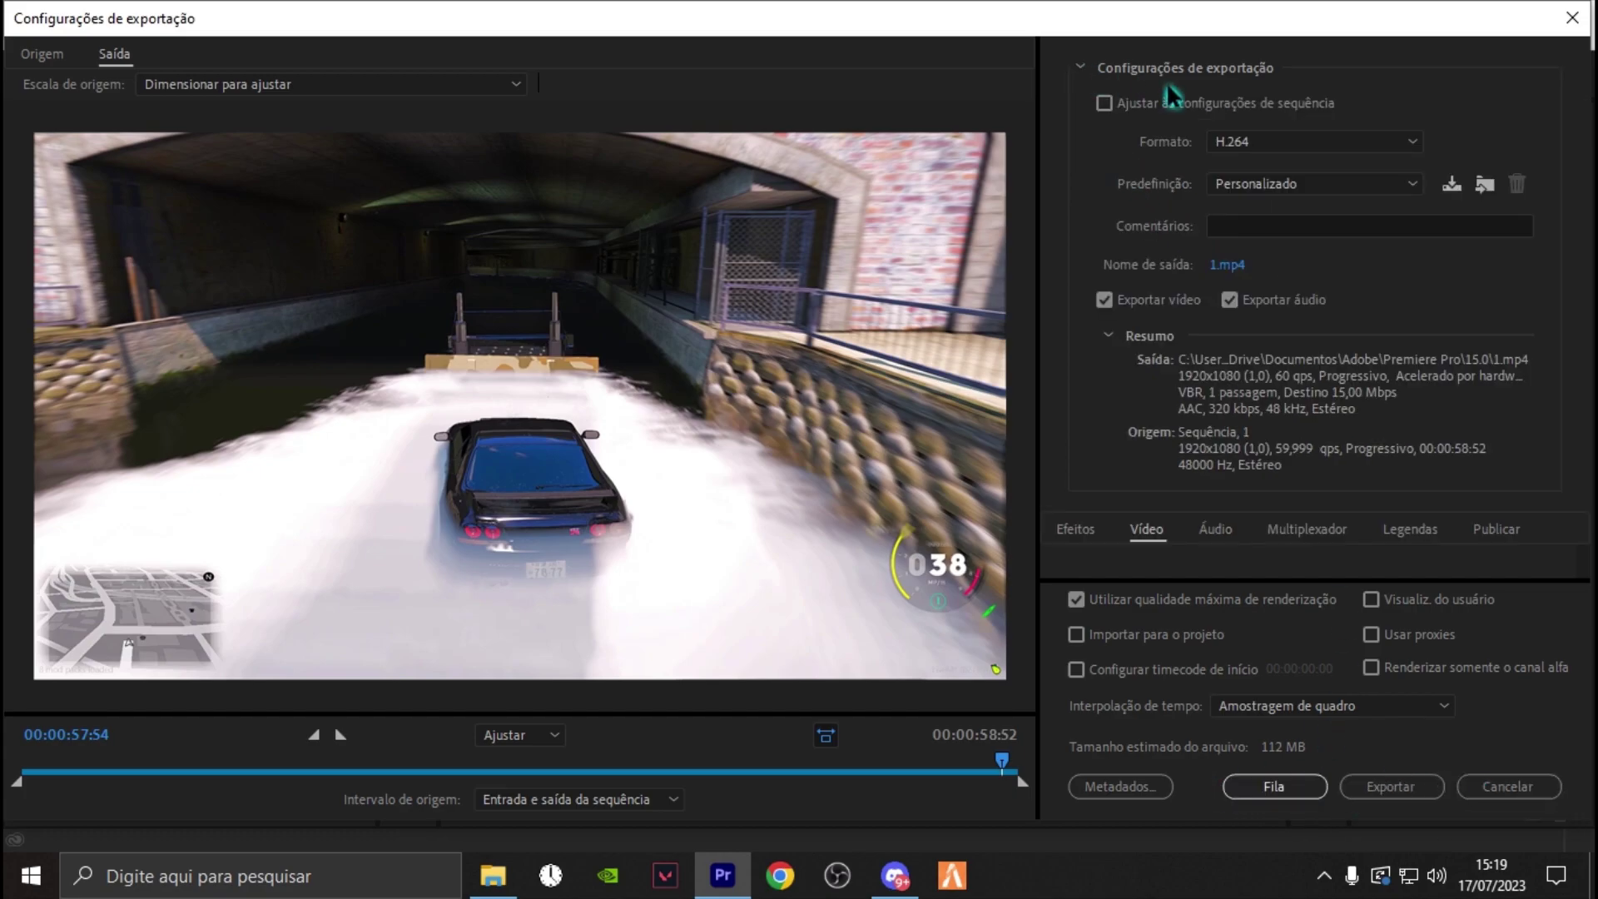
- Save the export output as 'fuga gta' in the desktop VIDEOS folder
{"action": "left_click", "coordinate": [1226, 267]}
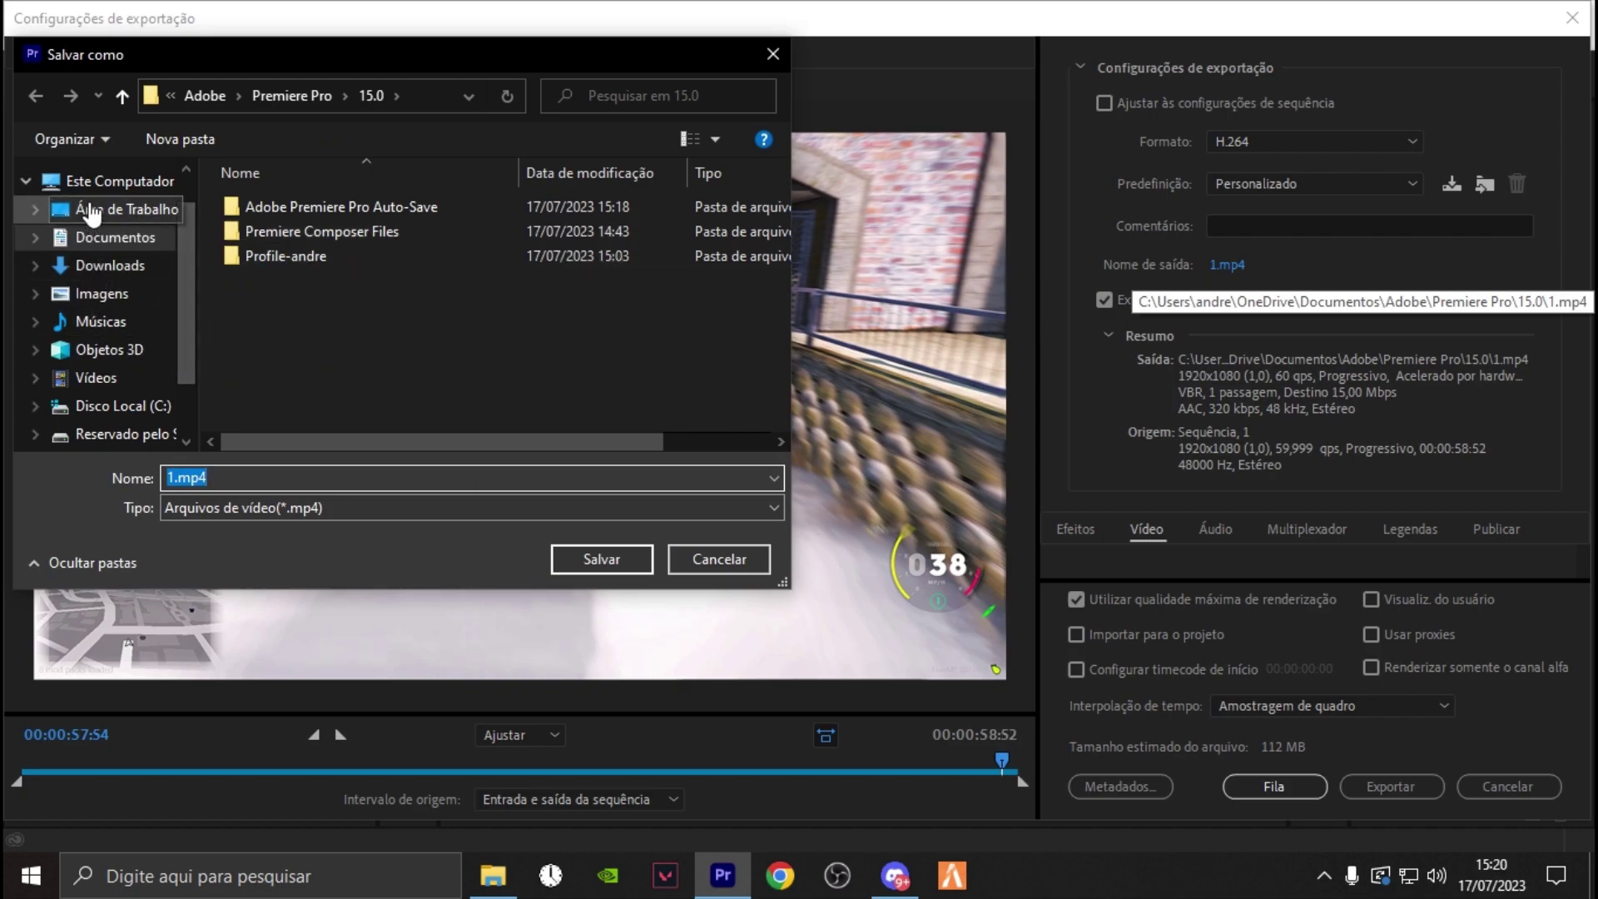
{"action": "left_click", "coordinate": [92, 213]}
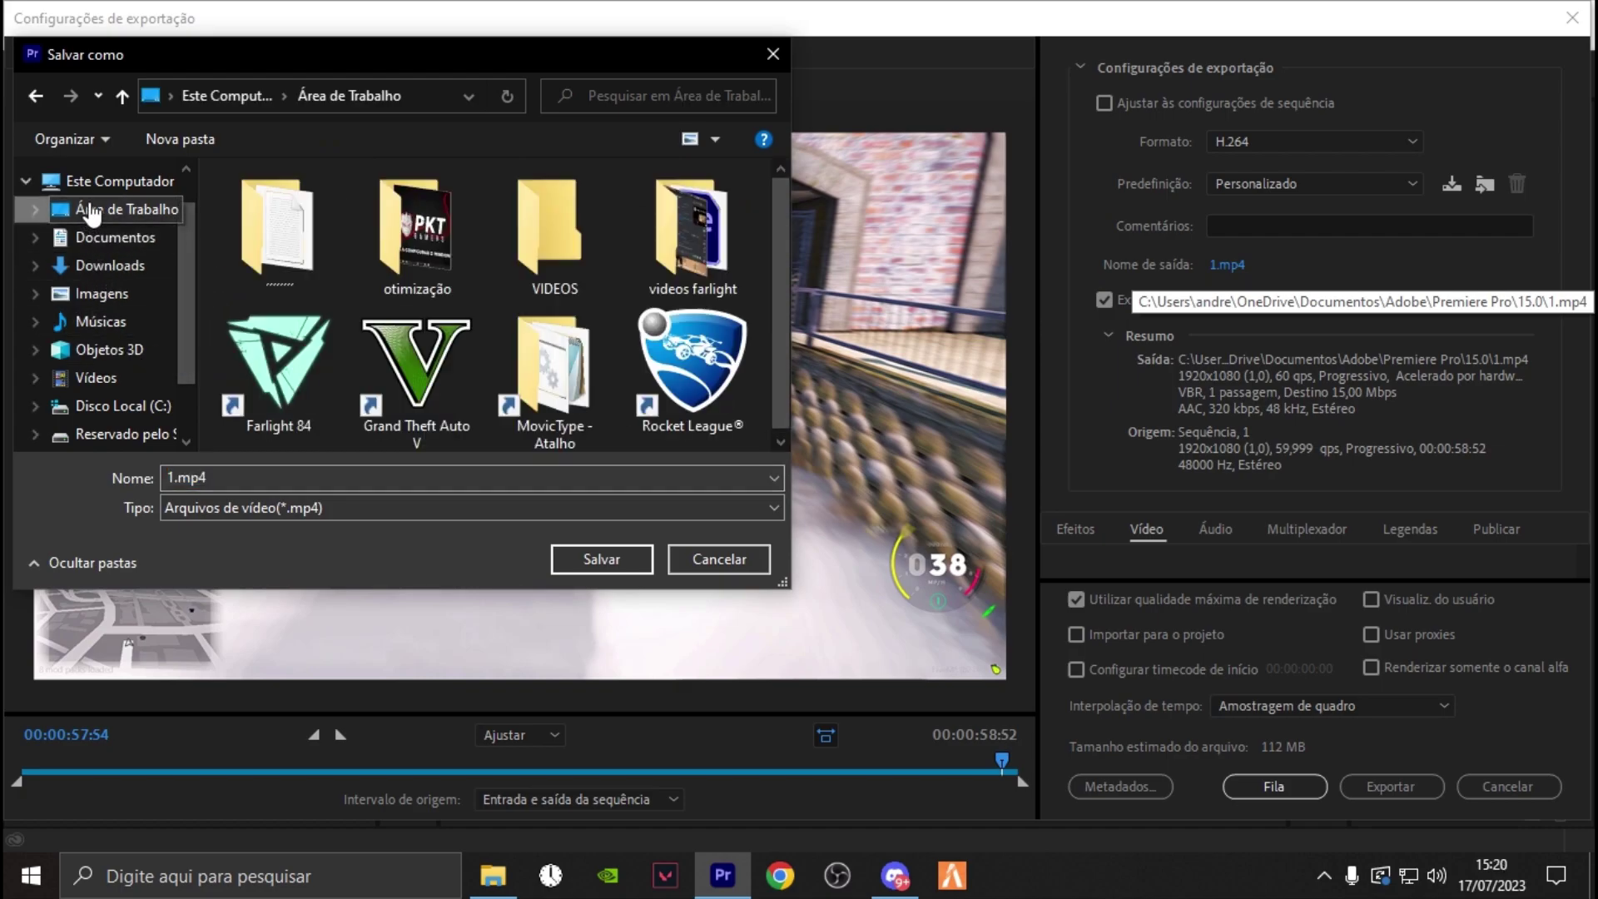
{"action": "double_click", "coordinate": [580, 254]}
{"action": "double_click", "coordinate": [247, 479]}
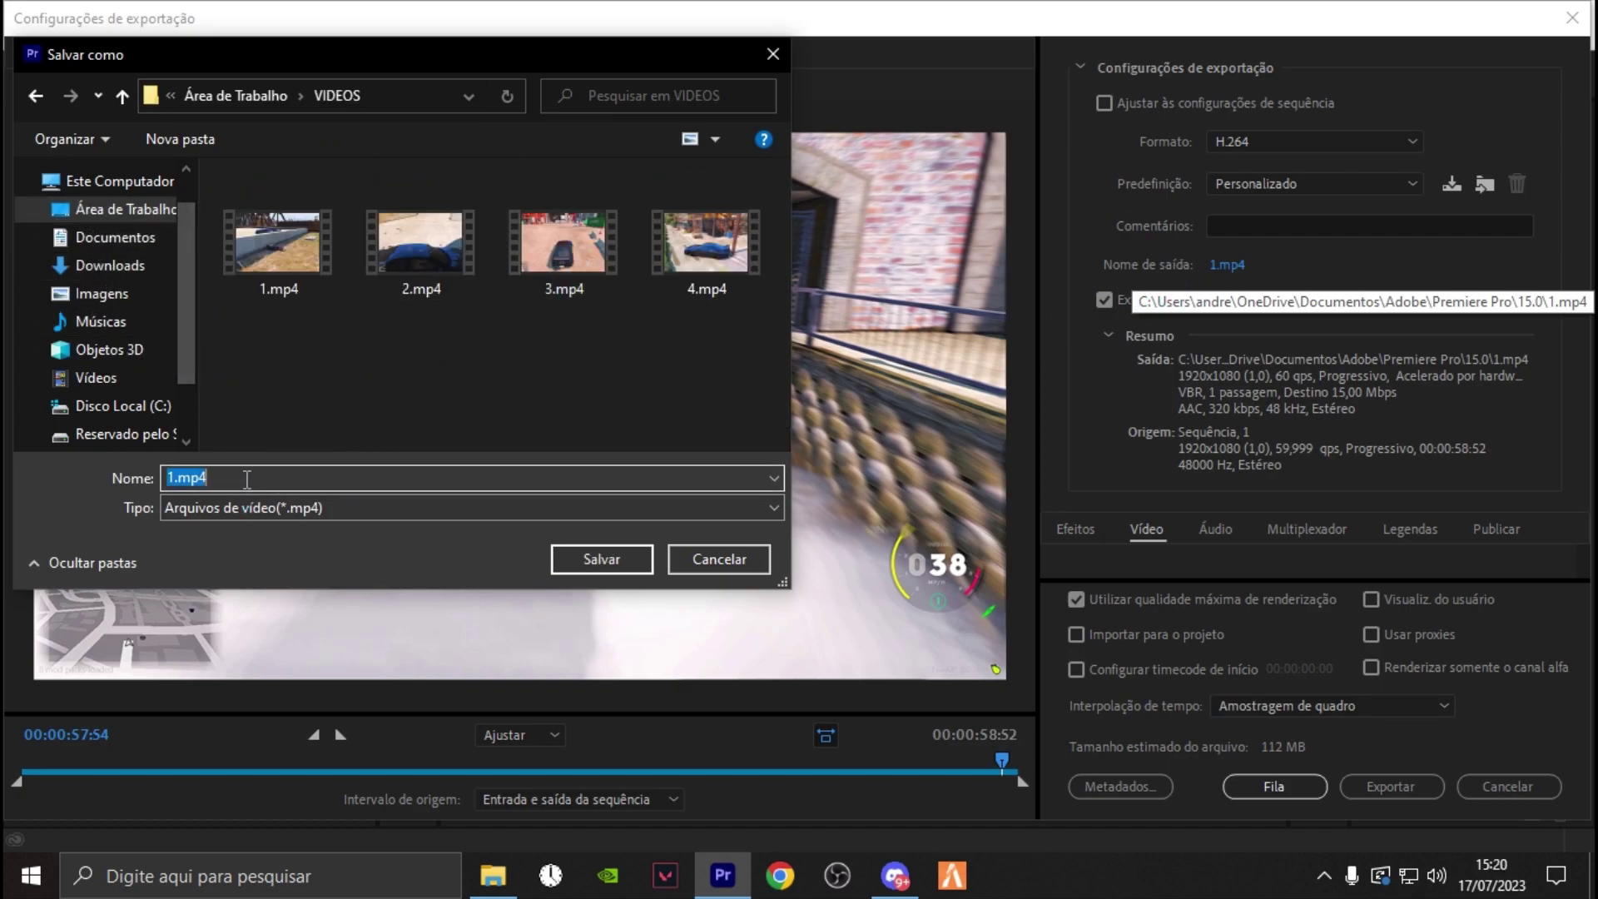
{"action": "type", "text": "fuga g"}
{"action": "type", "text": "ta"}
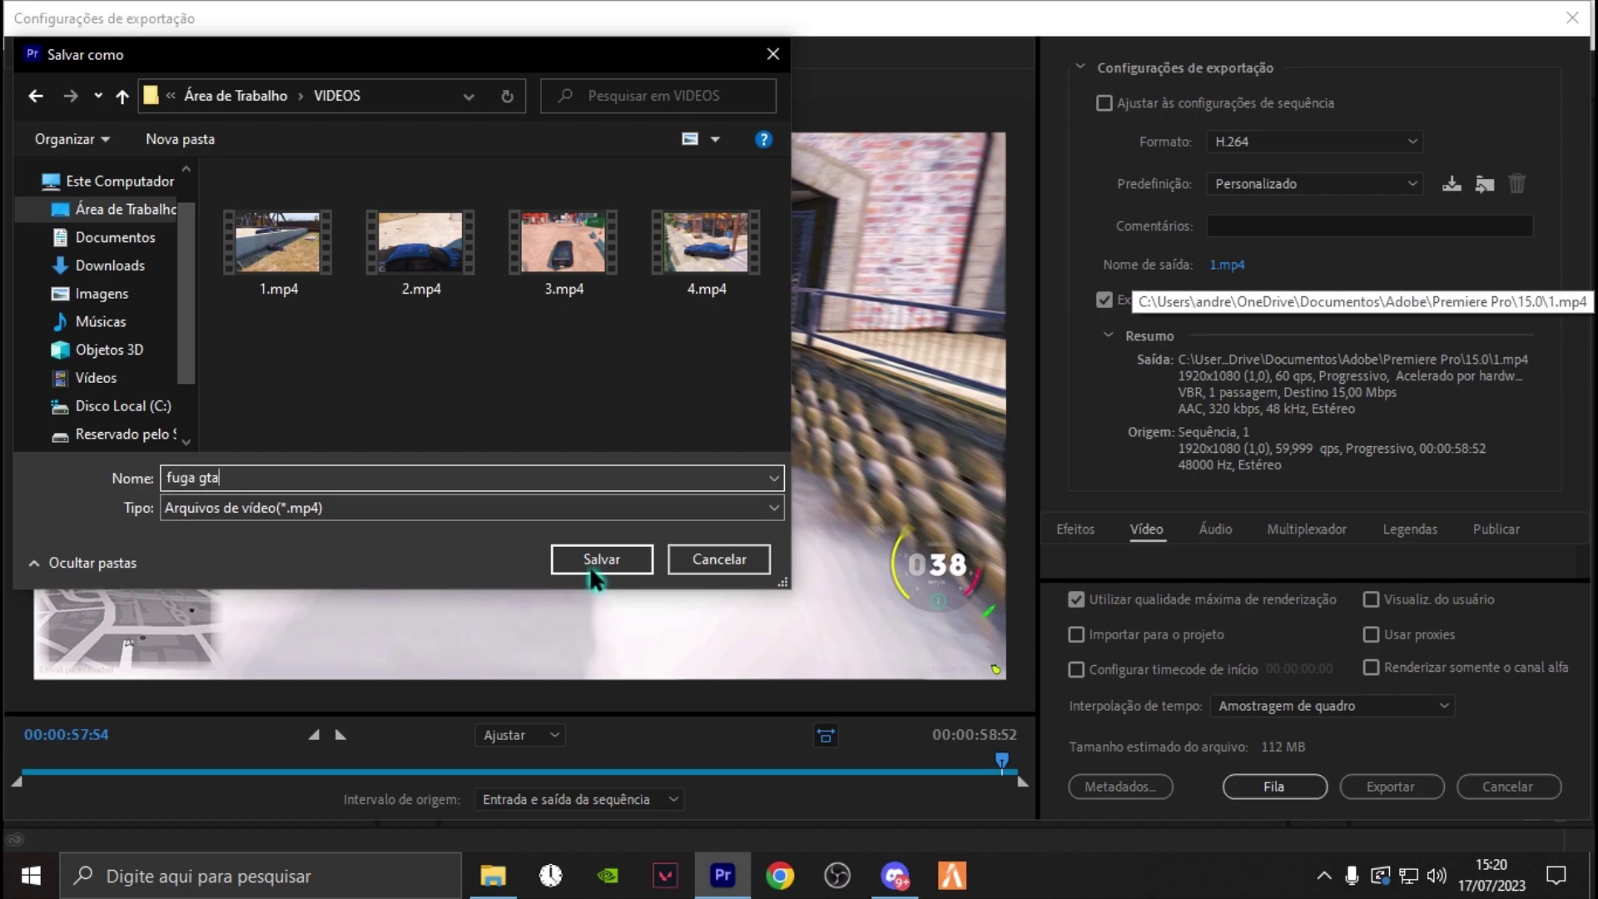
{"action": "left_click", "coordinate": [591, 566]}
{"action": "left_click", "coordinate": [1247, 265]}
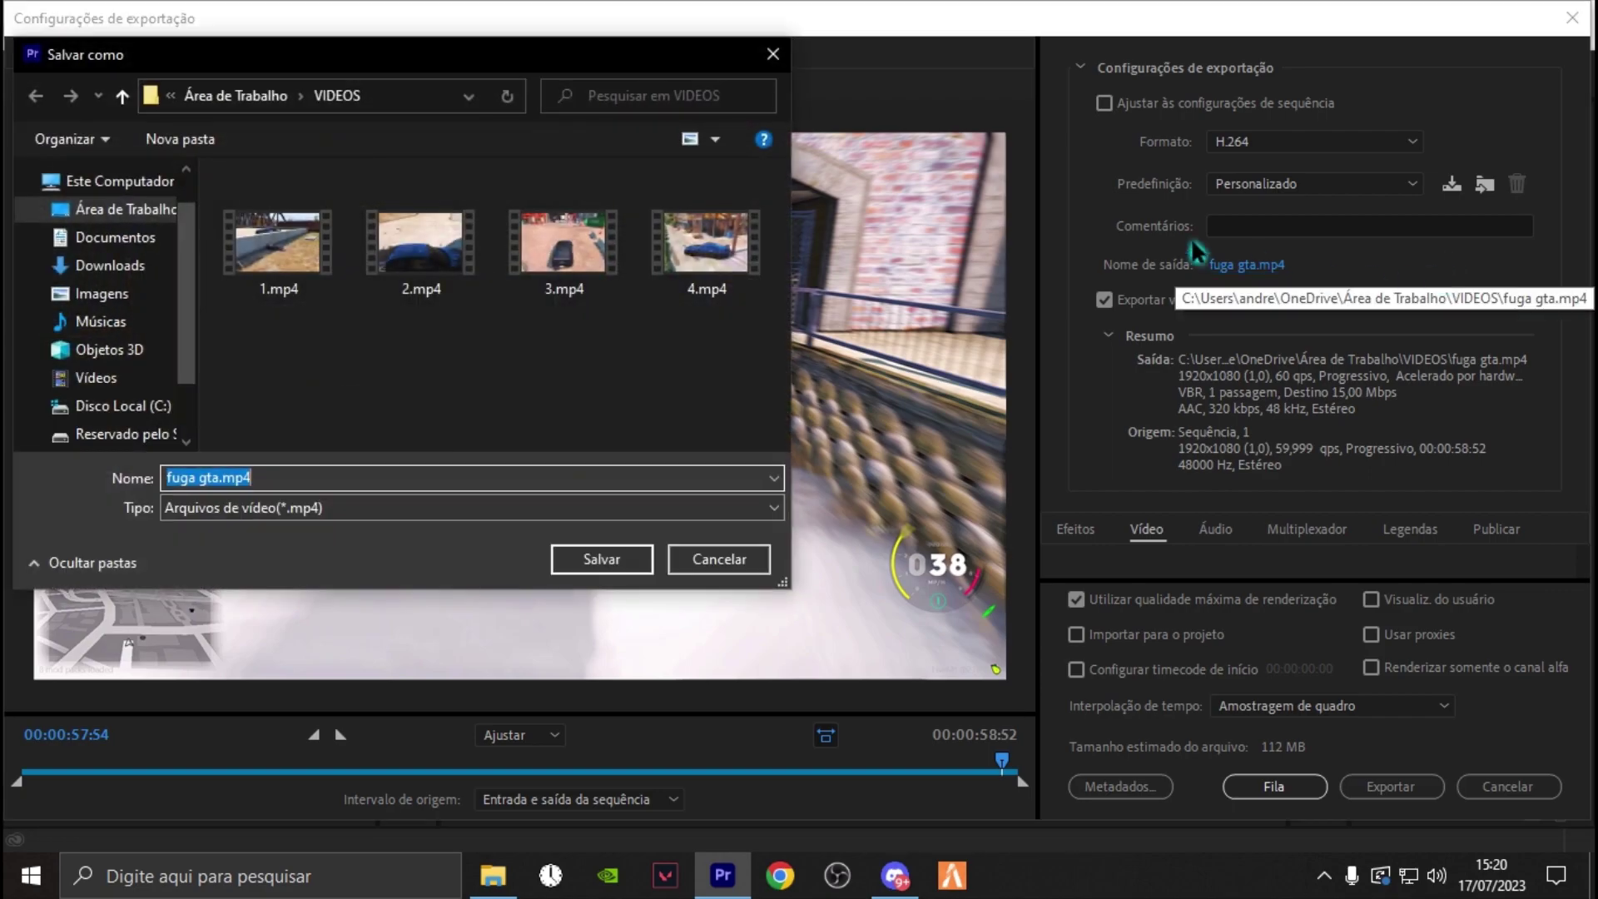
{"action": "left_click", "coordinate": [767, 46]}
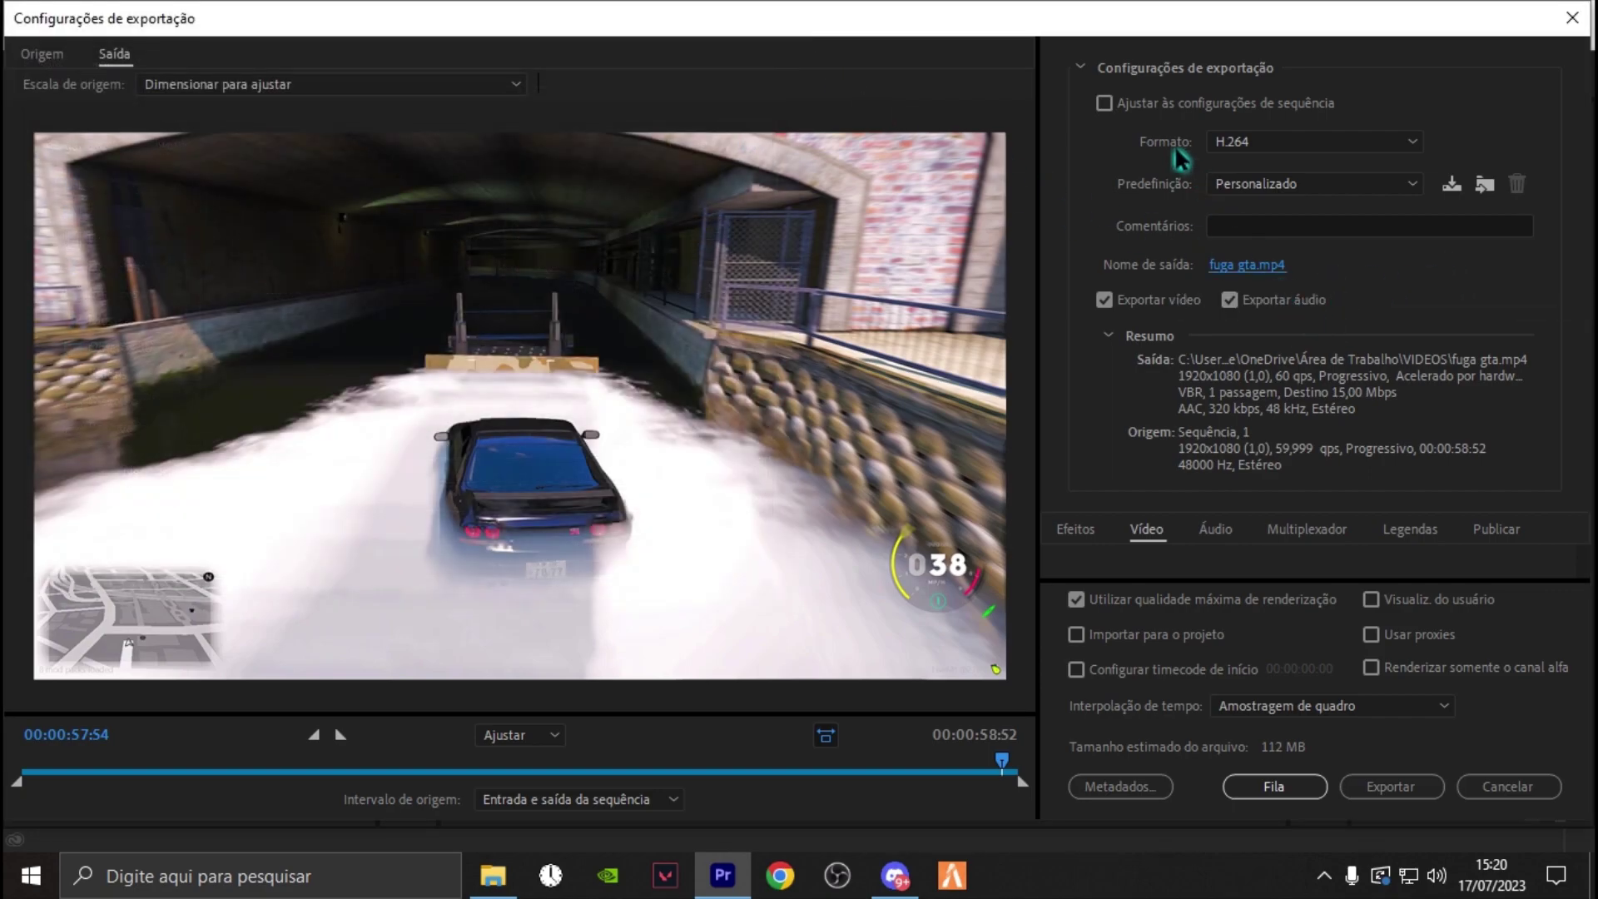
- Start rendering the export of fuga gta.mp4
{"action": "left_click", "coordinate": [1276, 786]}
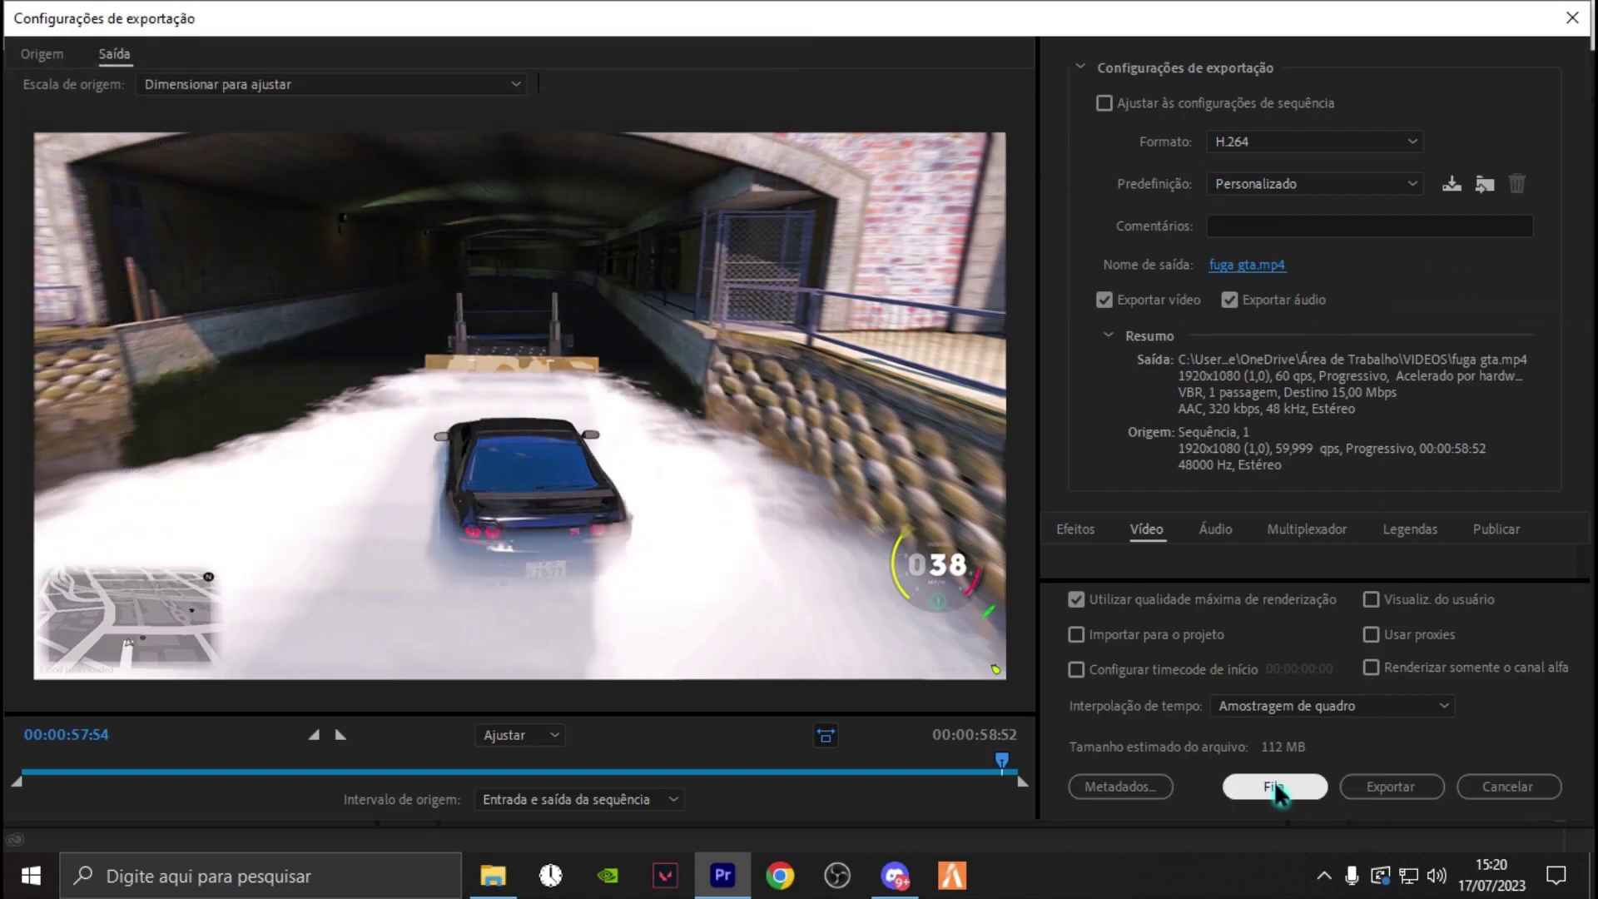
{"action": "left_click", "coordinate": [1384, 789]}
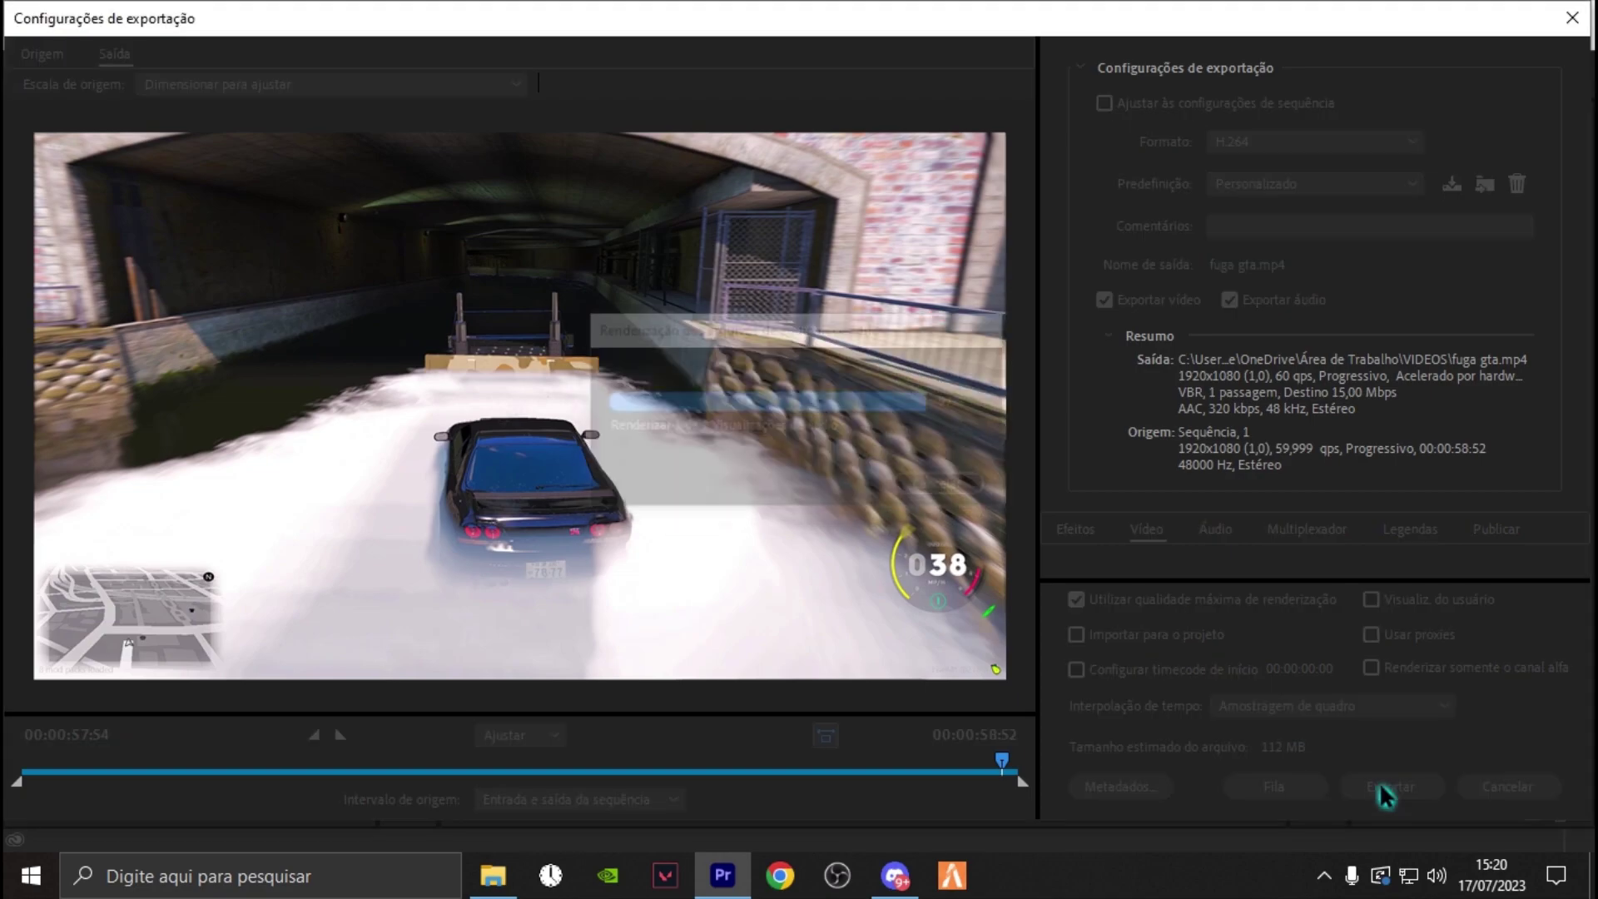